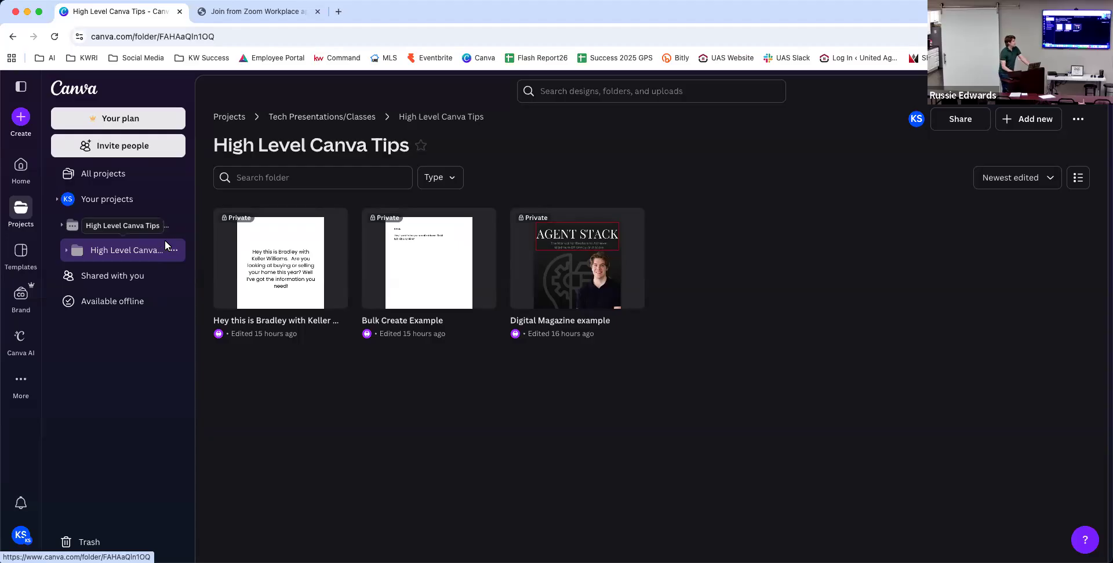
From the High Level Canva Tips folder, create a new blank Flyer (Portrait US) design.
right_click(303, 424)
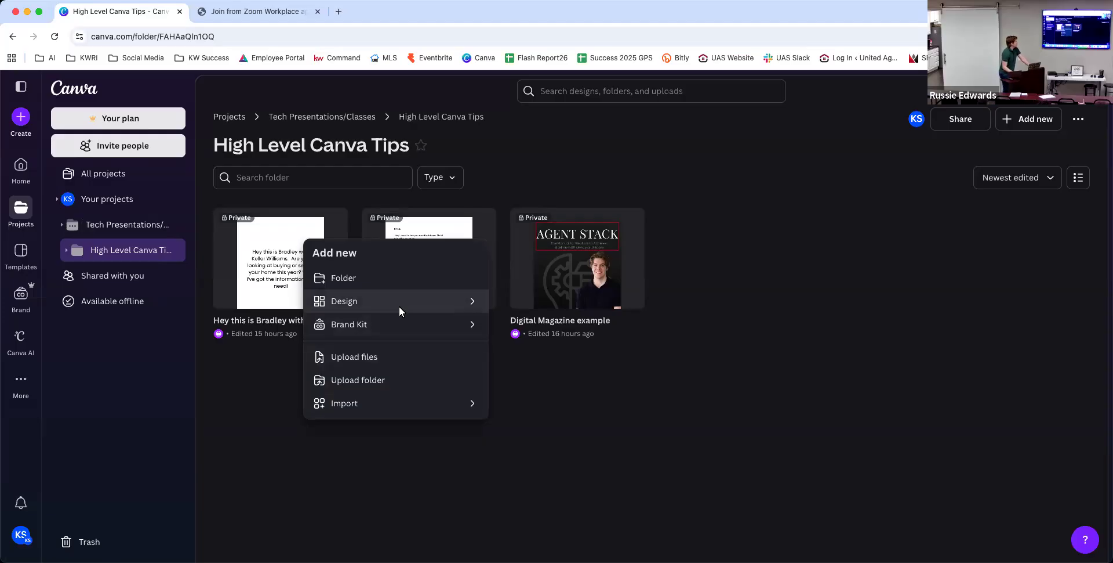
left_click(385, 300)
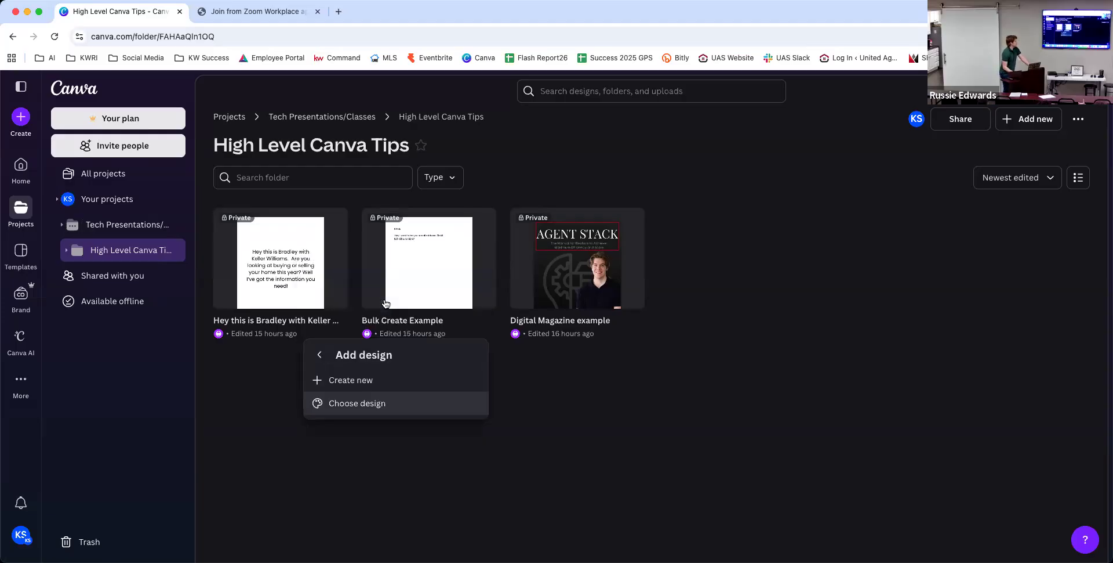
left_click(356, 383)
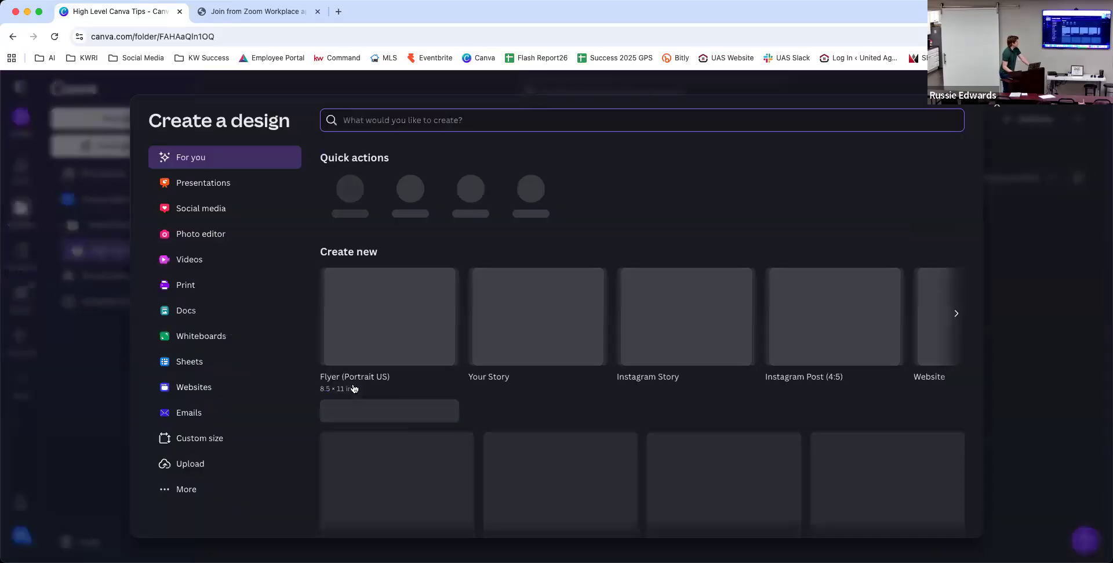
left_click(411, 327)
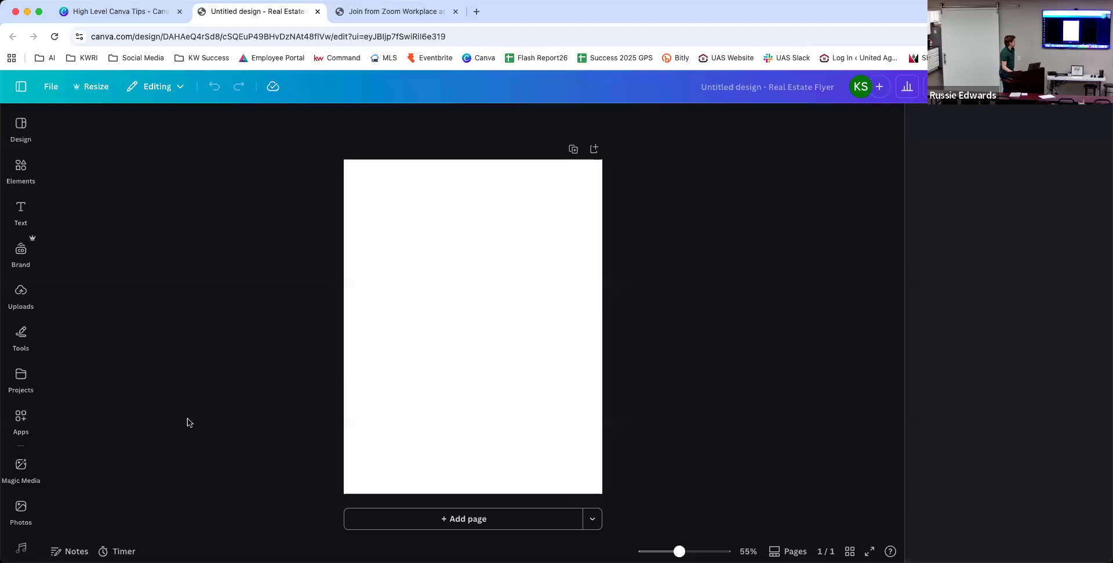
Search the Apps panel for 'sheet' apps, then for 'char' apps.
left_click(20, 422)
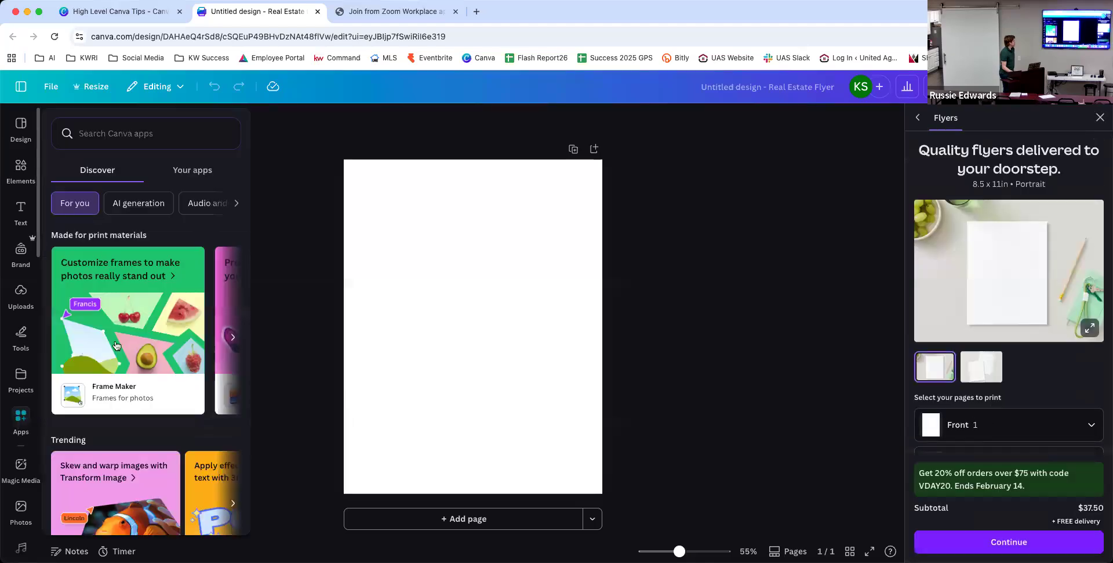
left_click(152, 134)
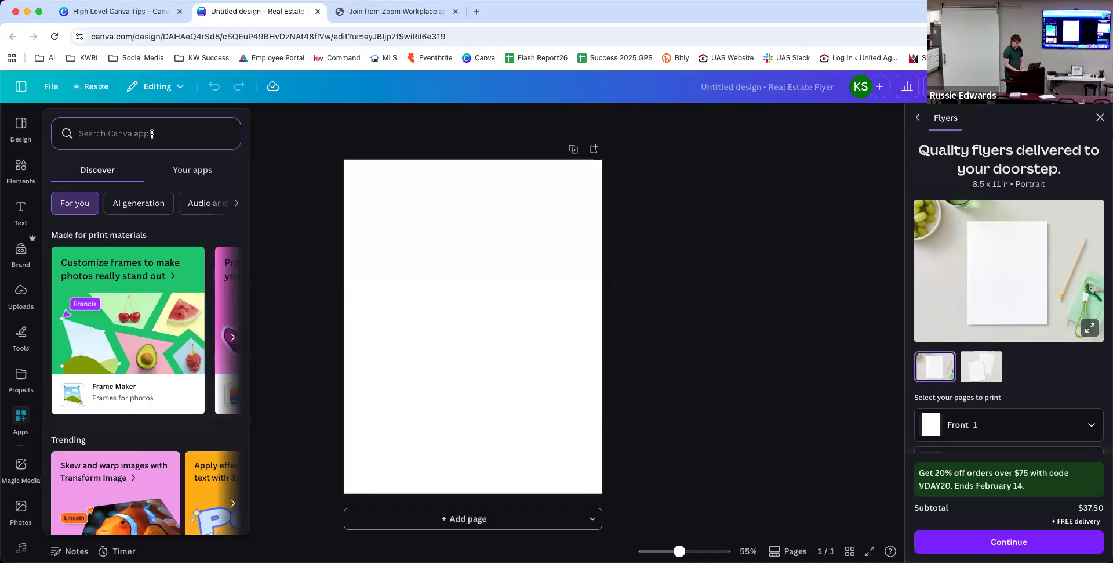
type("sheet")
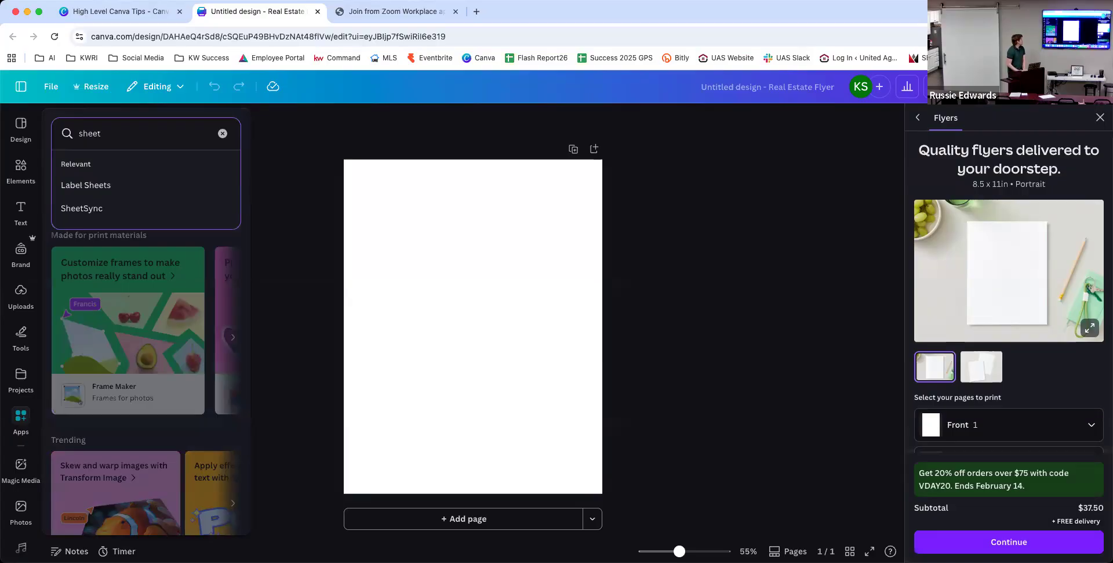
key("Return")
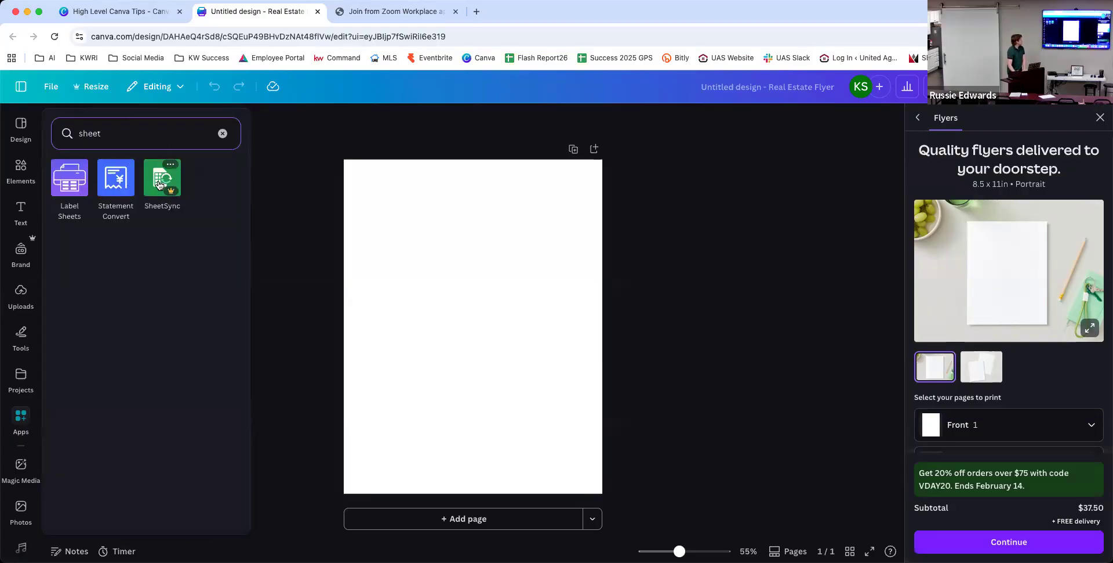
left_click(143, 125)
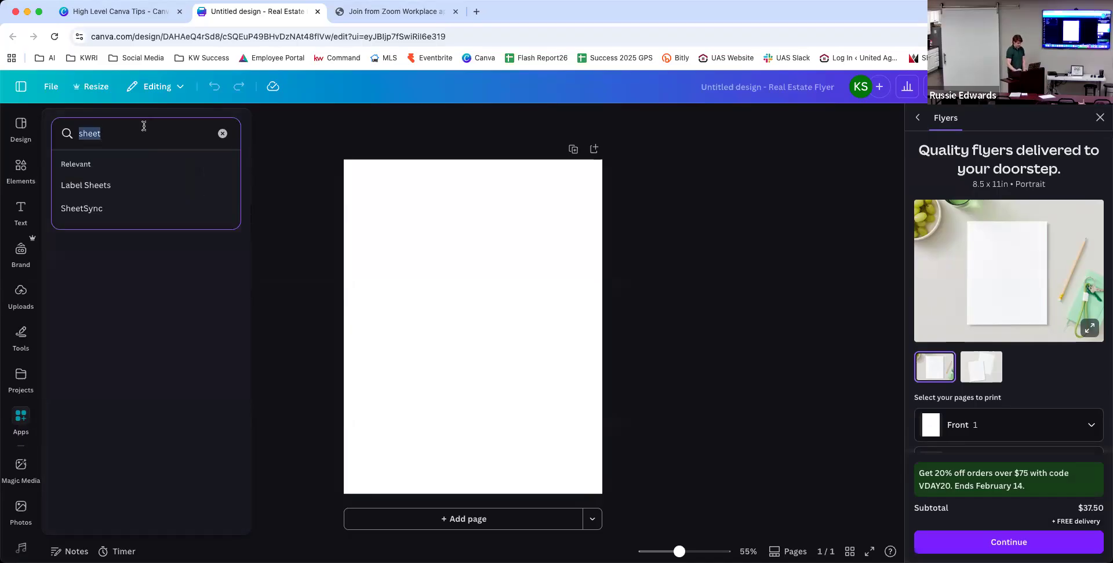
type("charts")
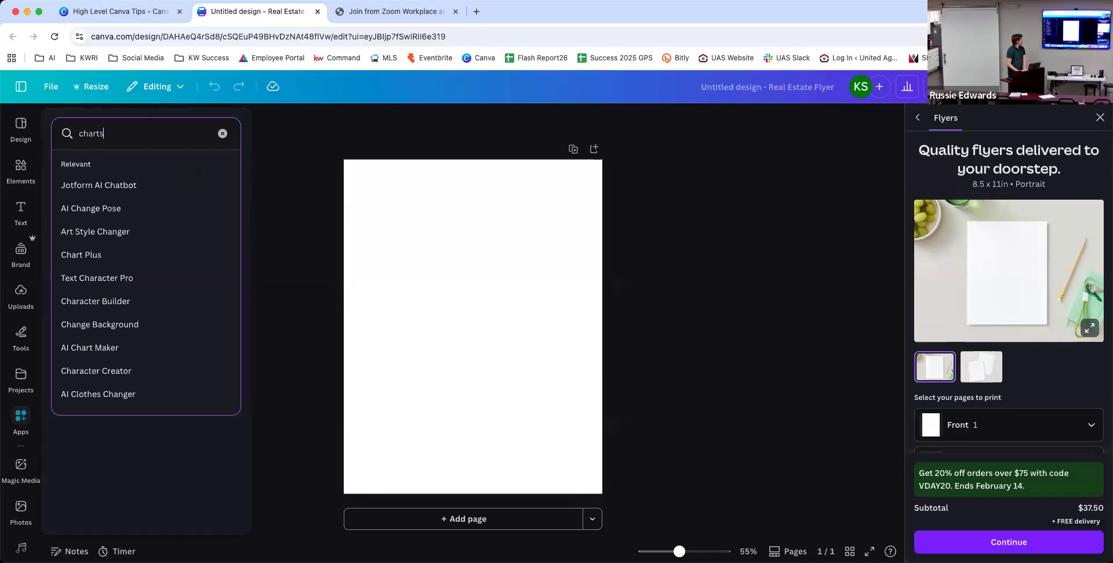
key("Return")
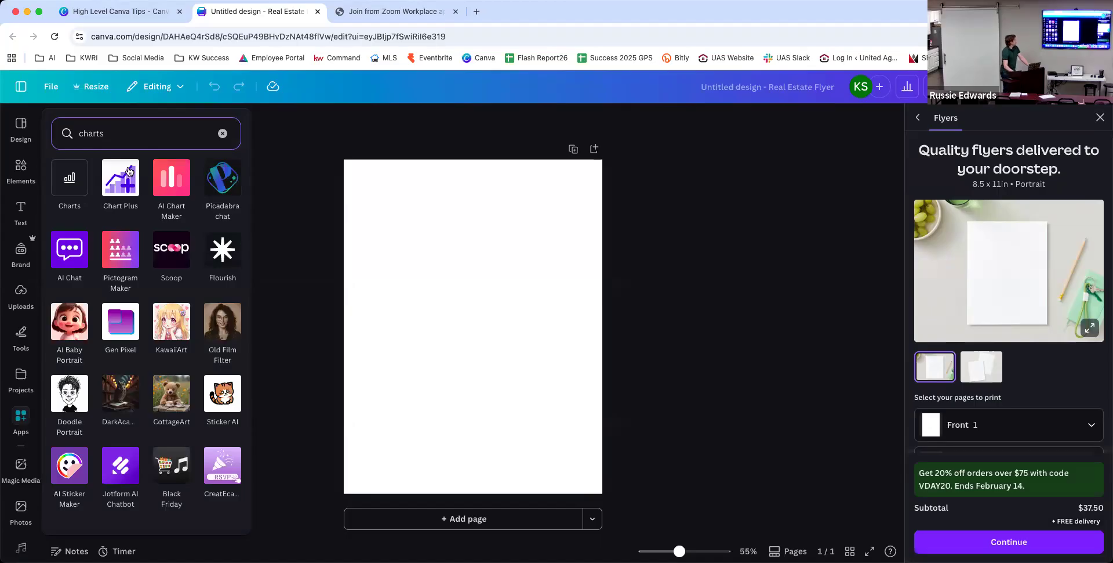
Browse the Elements, Magic Media, Photos, Backgrounds and Audio panels, ending on Charts.
left_click(21, 169)
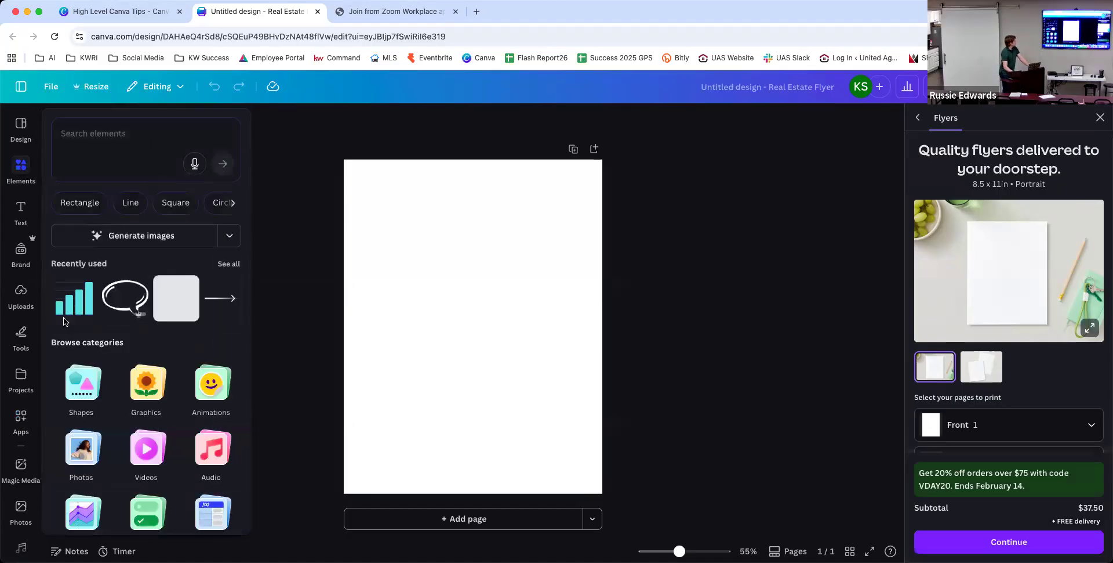
left_click(25, 415)
scroll(26, 411, "down", 2)
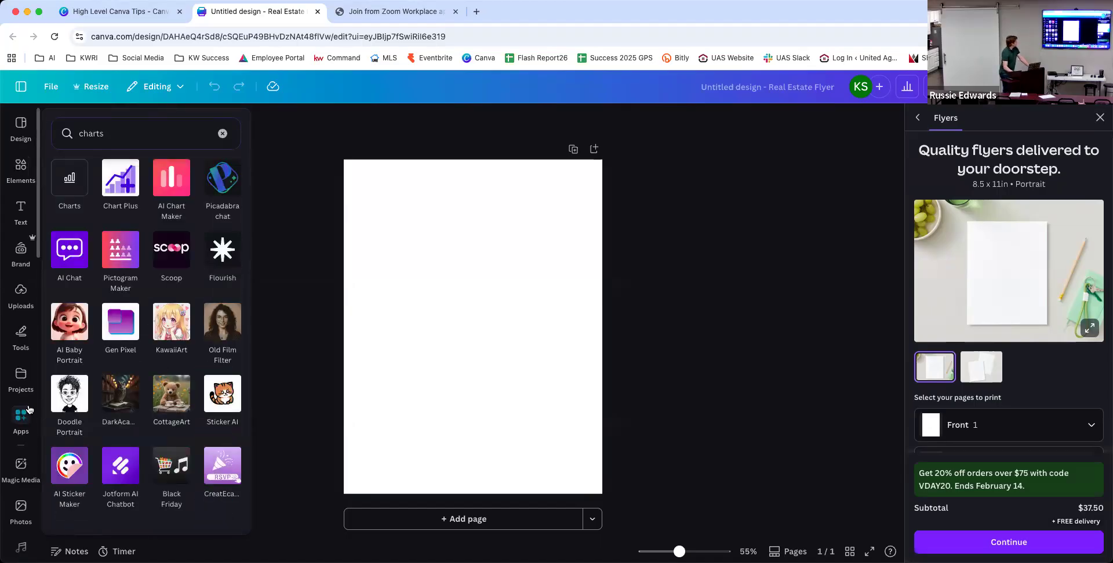
left_click(28, 411)
left_click(28, 410)
scroll(26, 409, "down", 2)
left_click(21, 406)
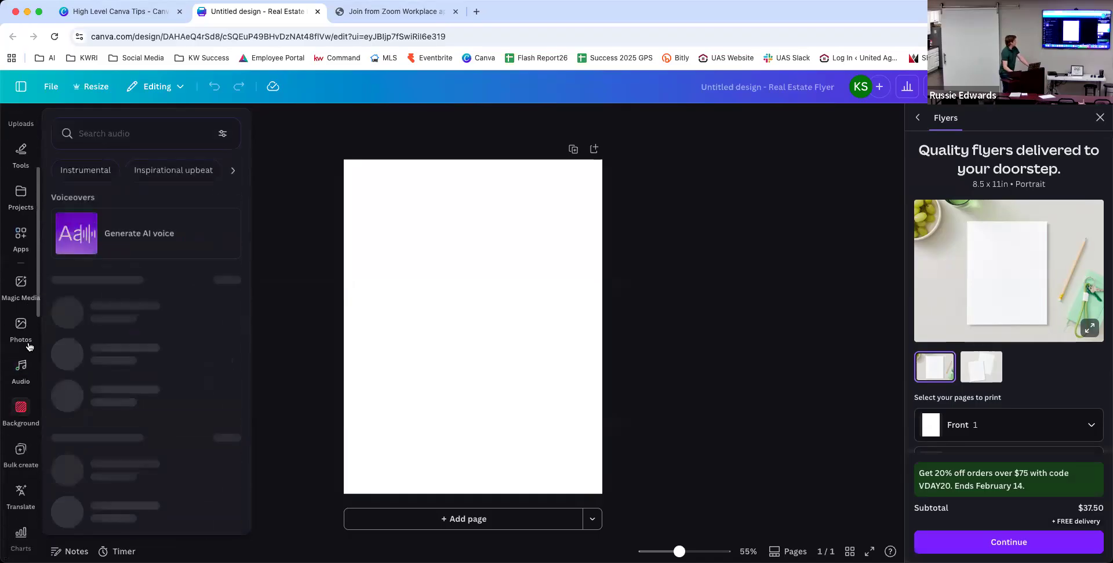
left_click(21, 362)
scroll(26, 362, "down", 3)
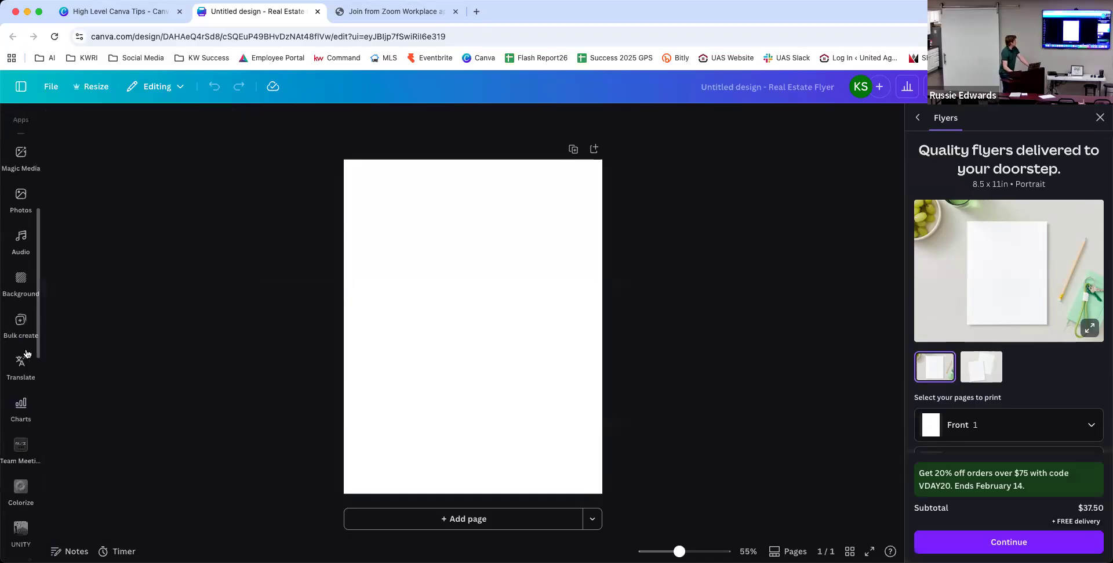
left_click(28, 360)
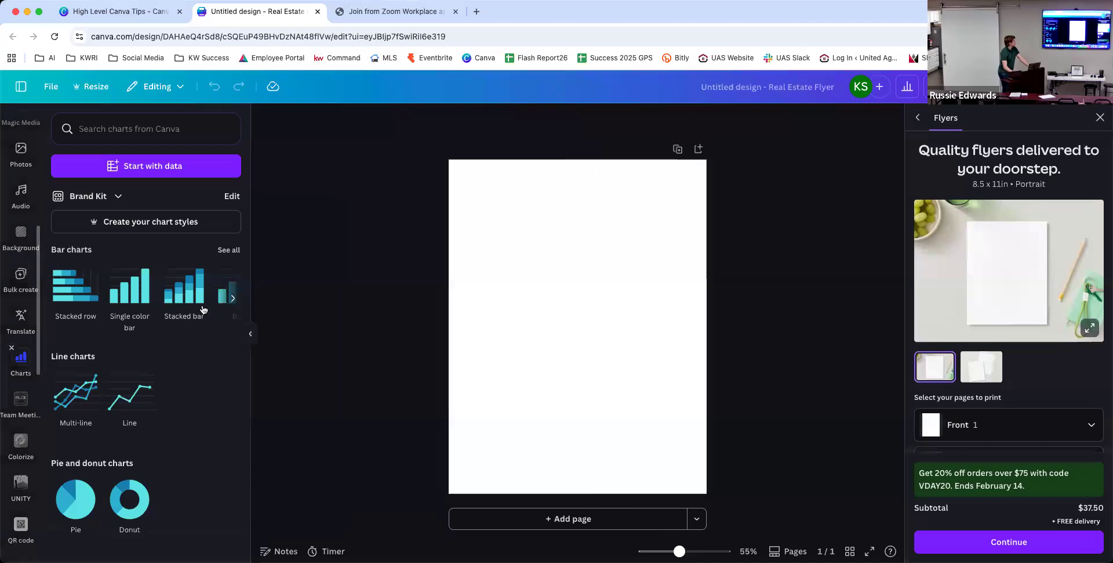
Open the Start with data Google Sheets import, cancel and reopen it, then start a new browser tab.
left_click(137, 168)
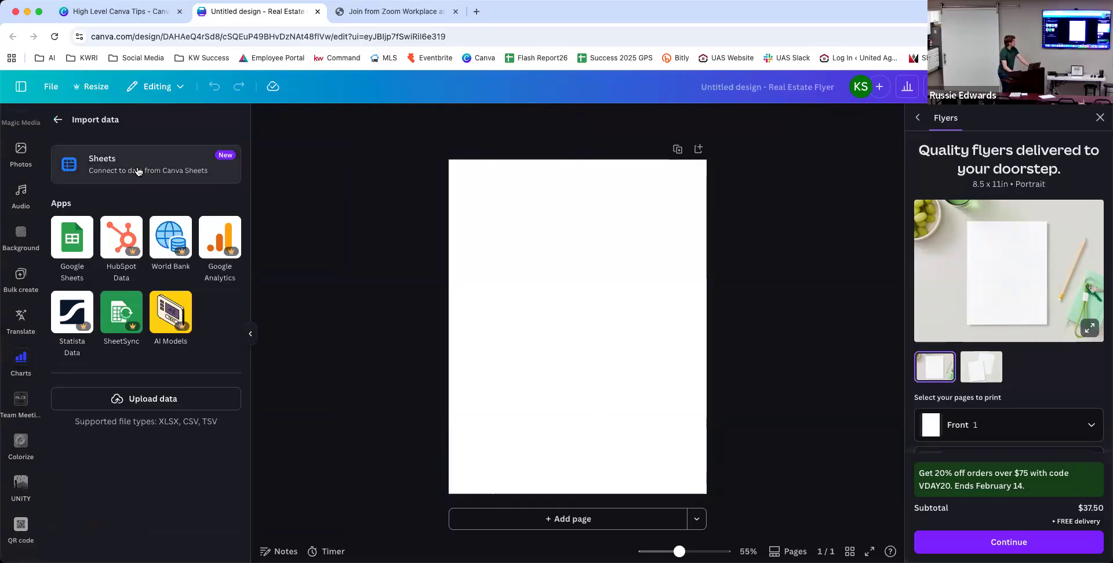
left_click(70, 232)
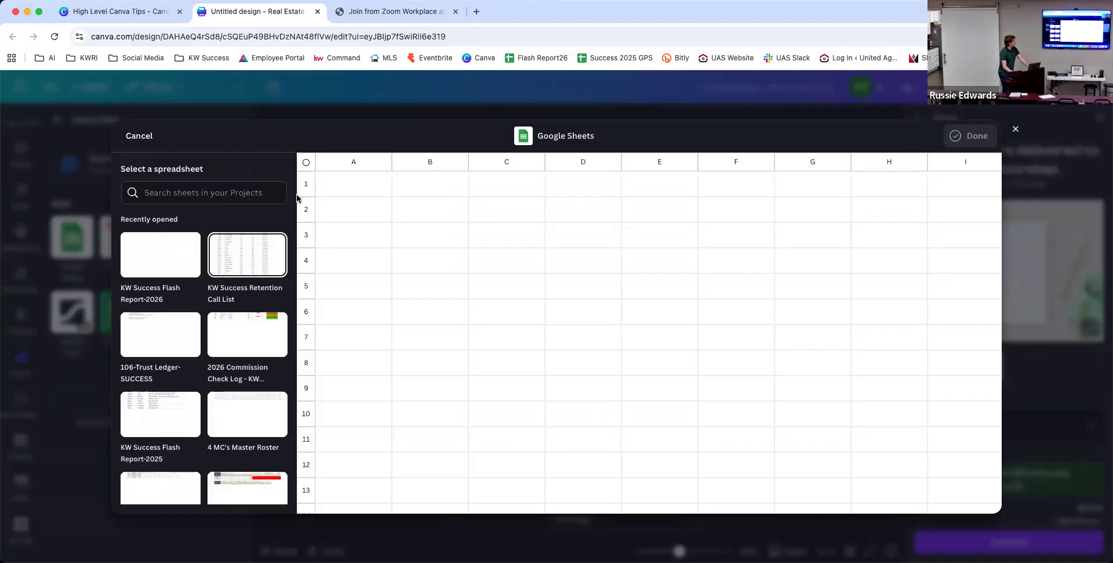
left_click(150, 136)
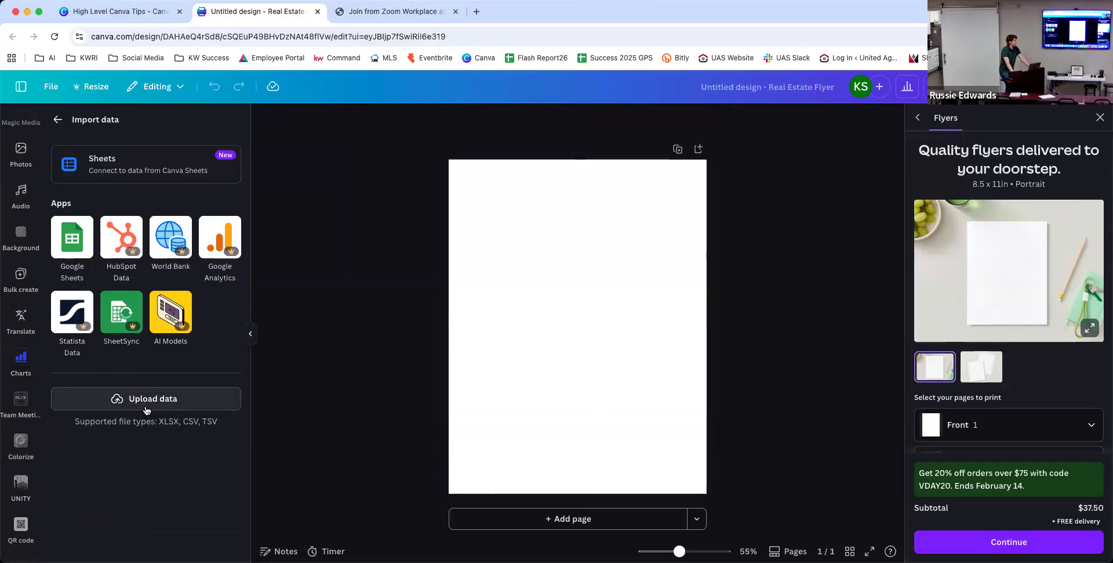
left_click(84, 248)
left_click(358, 186)
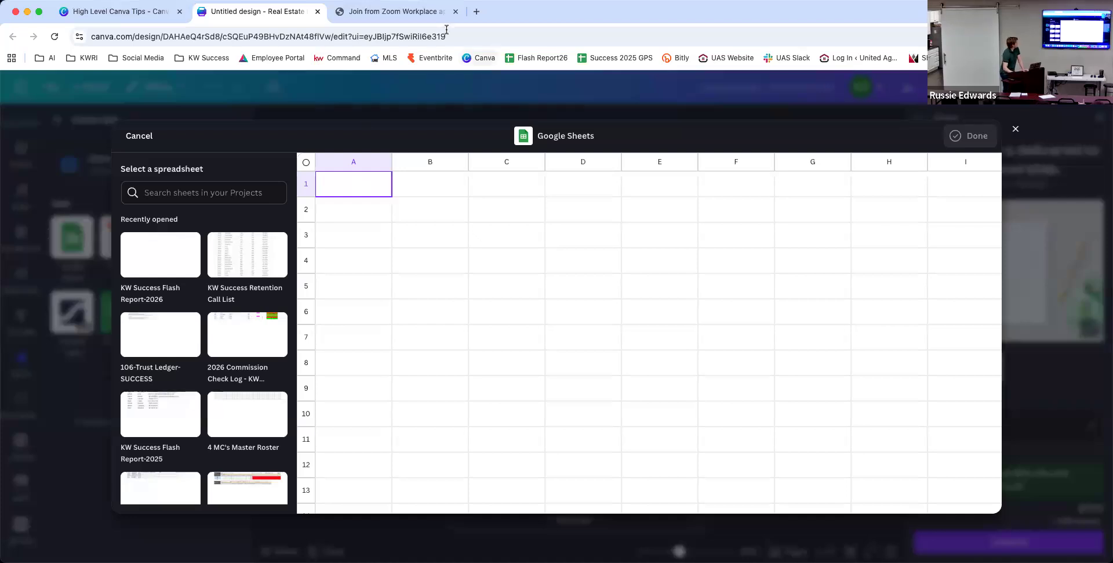
left_click(476, 12)
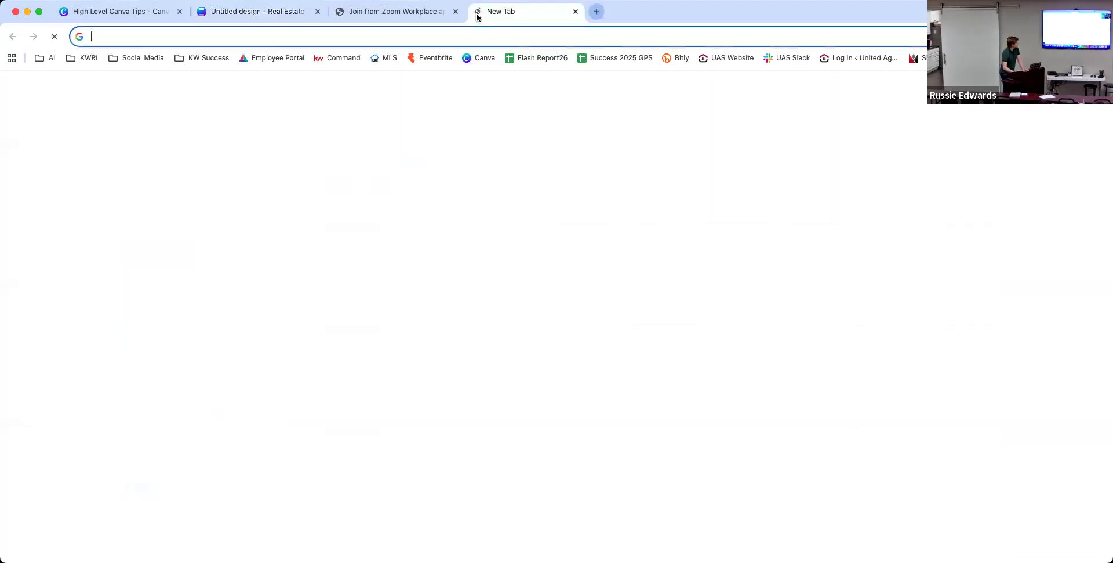
Load Google Drive and open Spreadsheet Example via Starred > DFI > MCTT.
type("d")
key("Return")
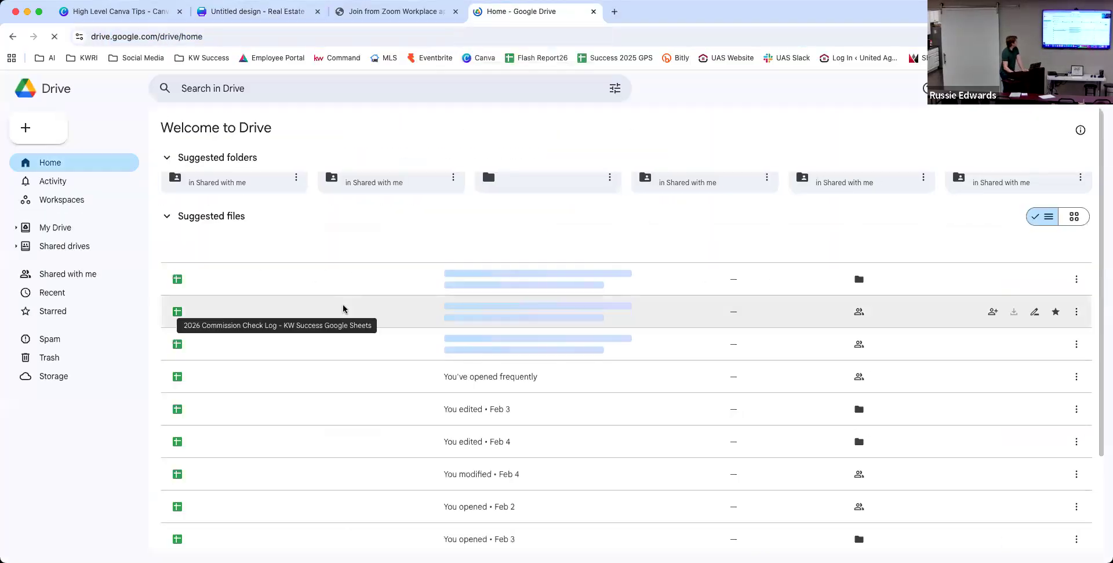
left_click(42, 313)
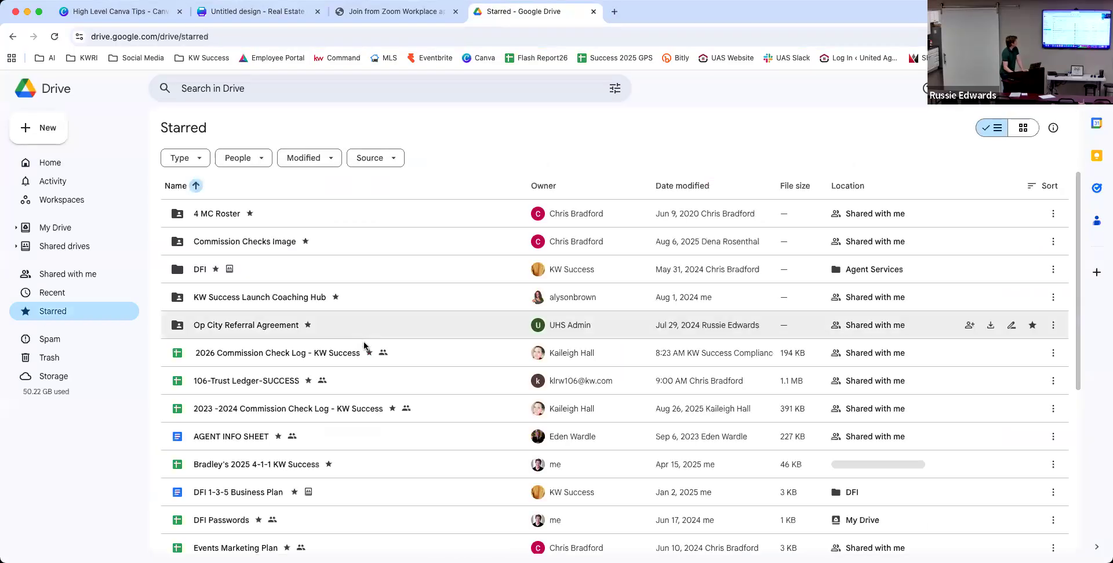
left_click(309, 281)
double_click(309, 282)
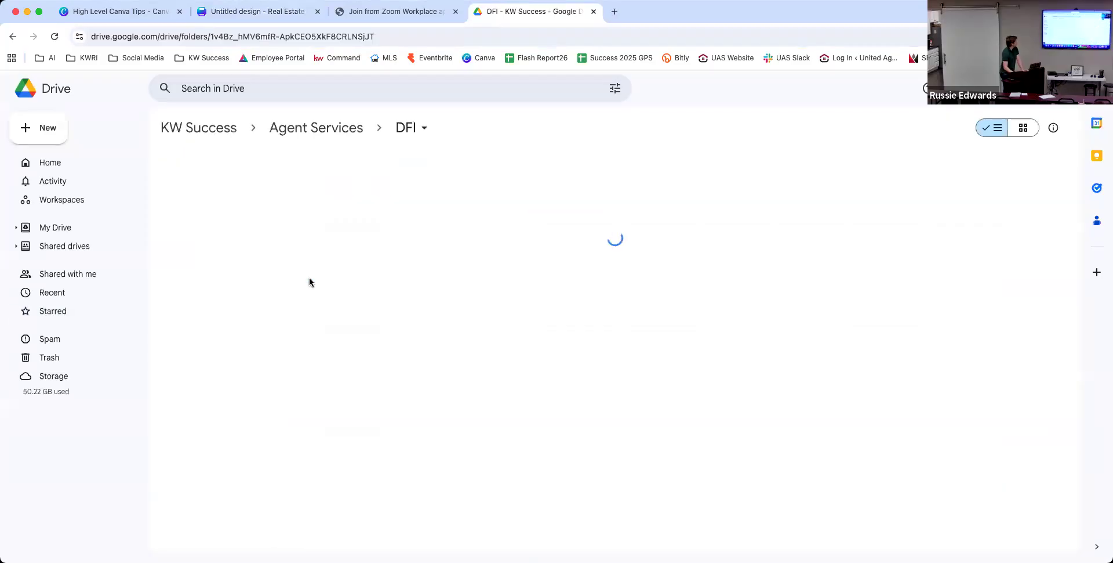
double_click(328, 326)
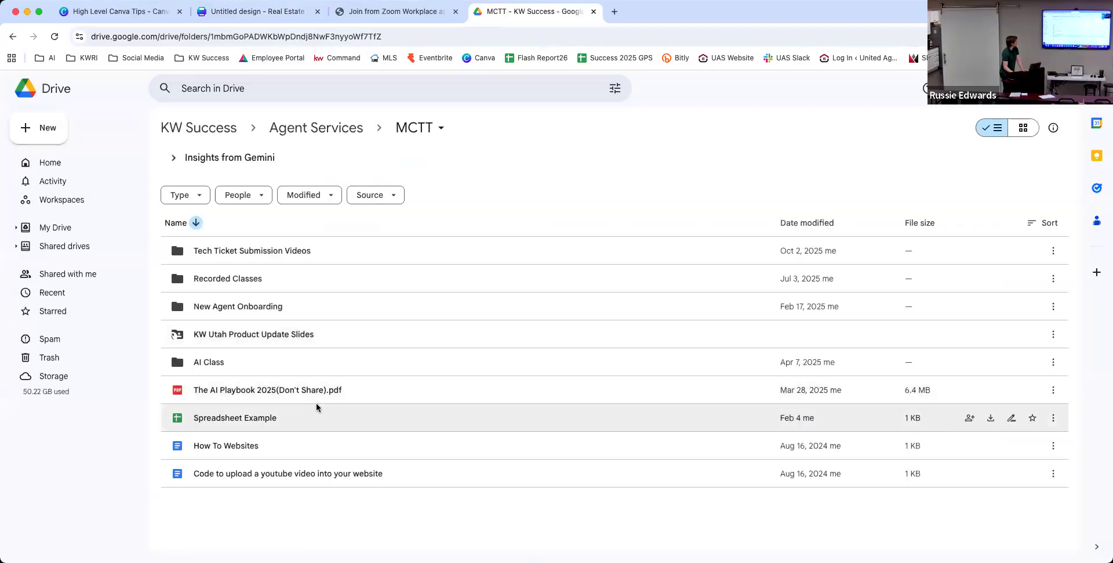
double_click(318, 407)
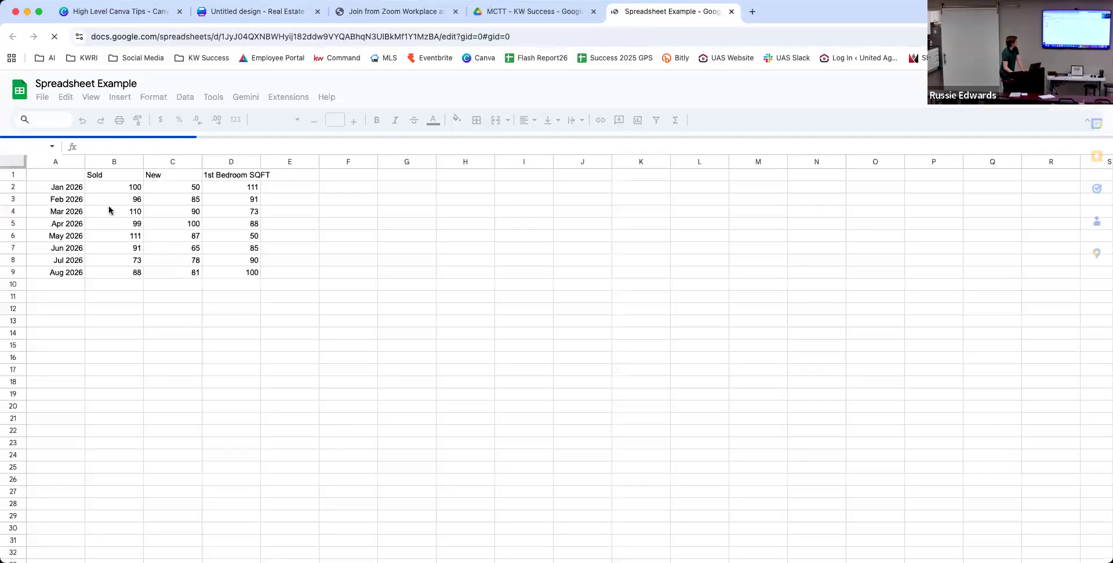
Copy the A1:D9 data table, then return to the Canva folder tab.
left_click_drag(194, 232, 255, 271)
key("ctrl+c")
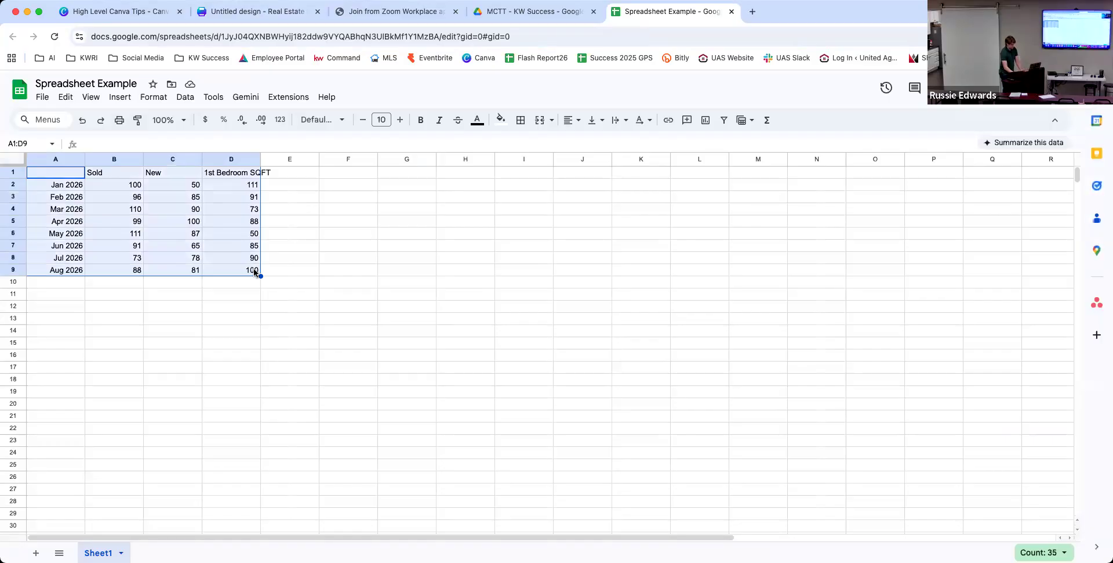
left_click(143, 12)
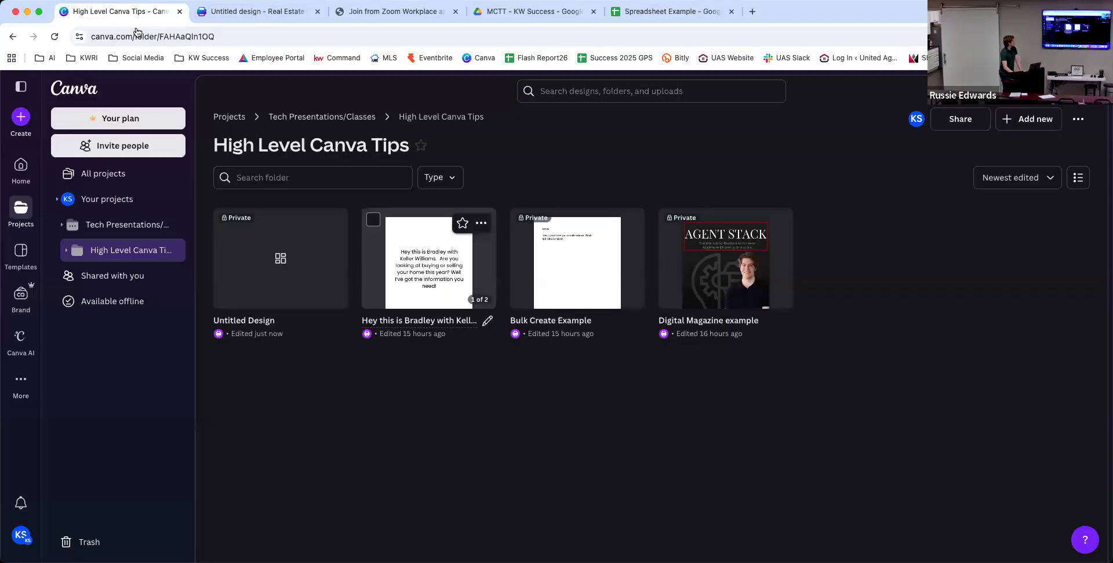
Back on the flyer tab, close the Google Sheets picker so the Jan–Aug 2026 table sits on the page.
left_click(240, 13)
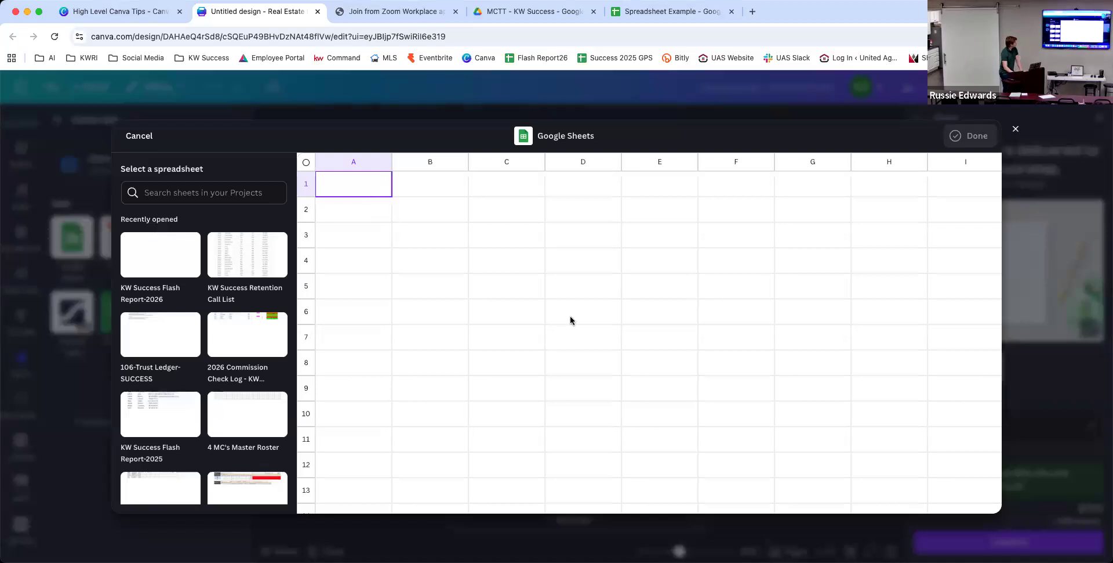
left_click(1014, 131)
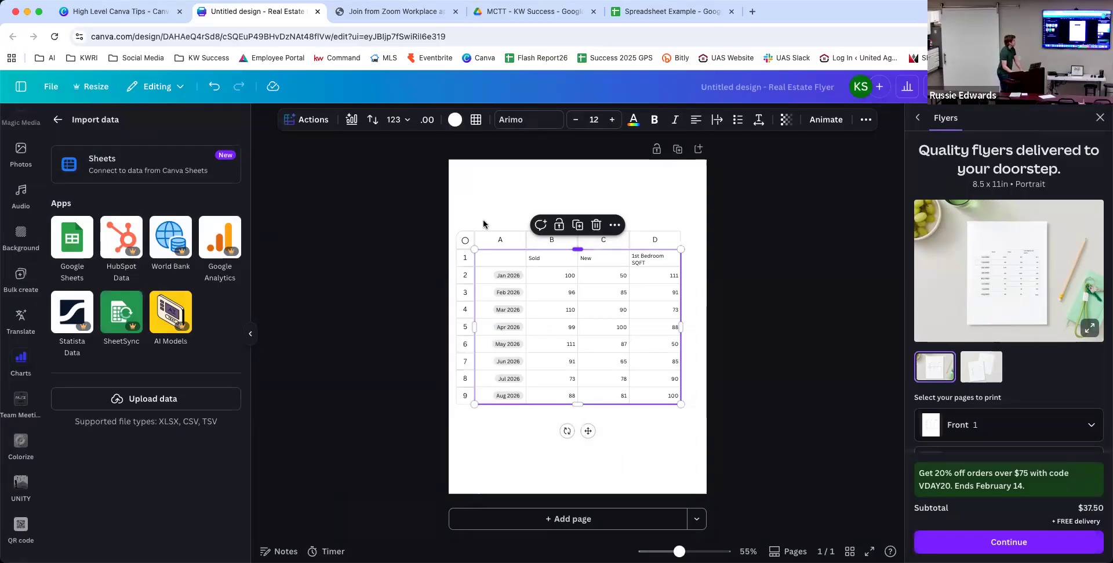
Preview the table as Area and Bar charts, then browse the bar styles in All charts.
left_click(353, 121)
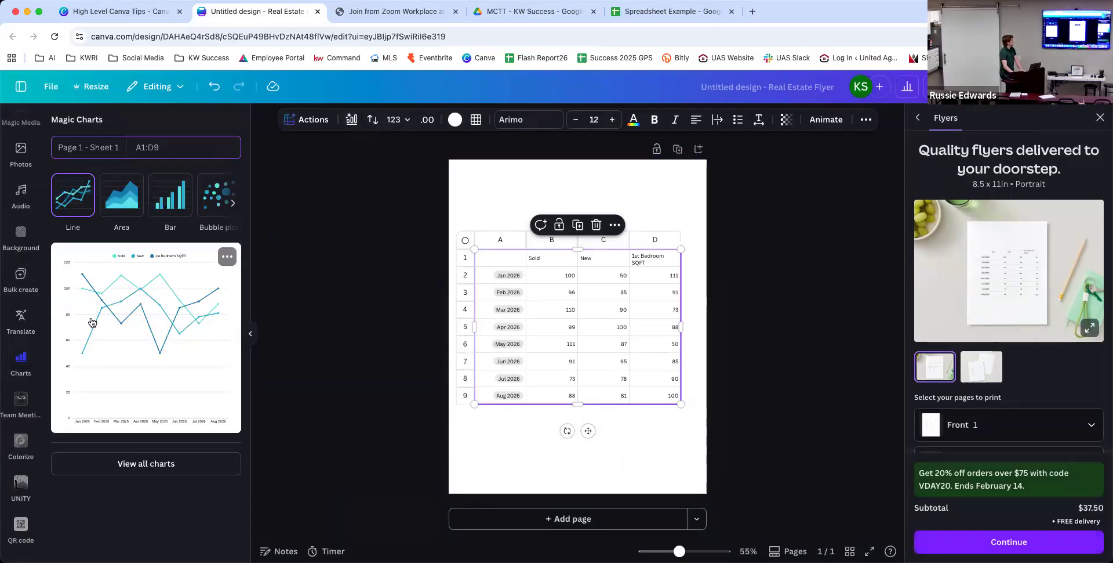
left_click(120, 201)
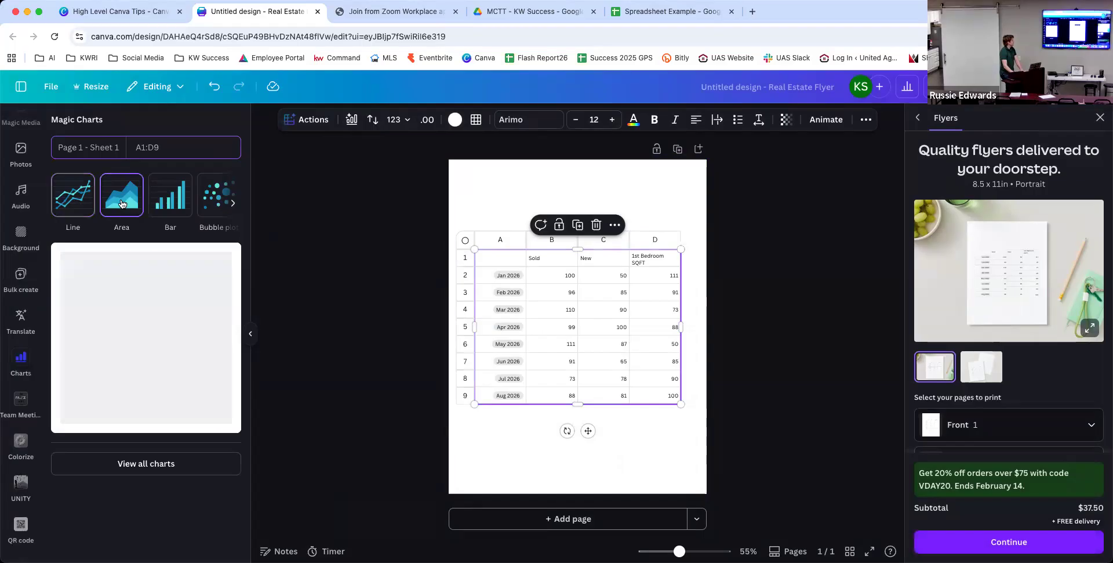
left_click(177, 192)
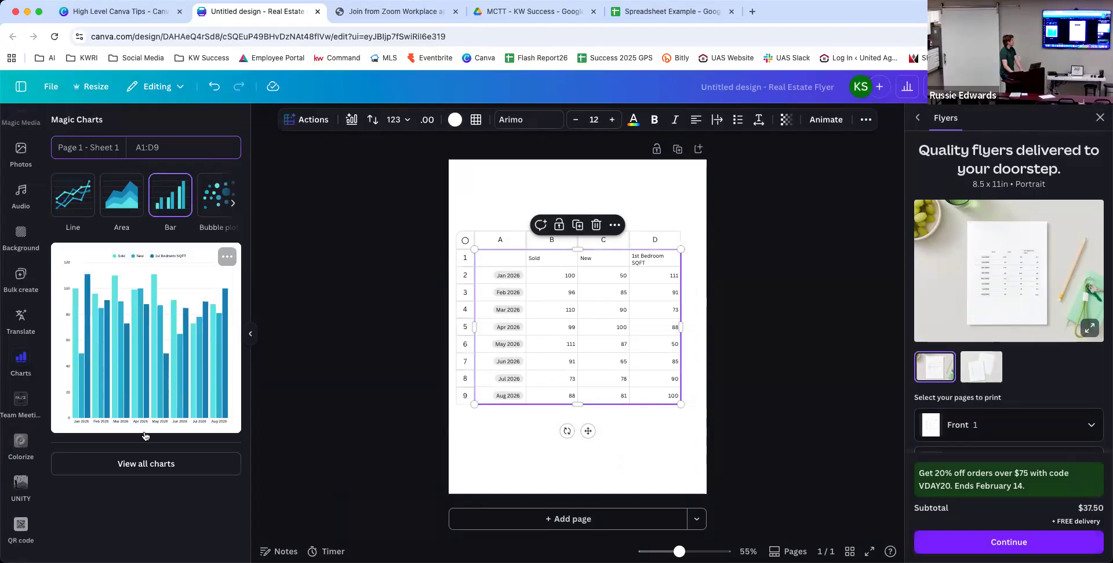
left_click(146, 463)
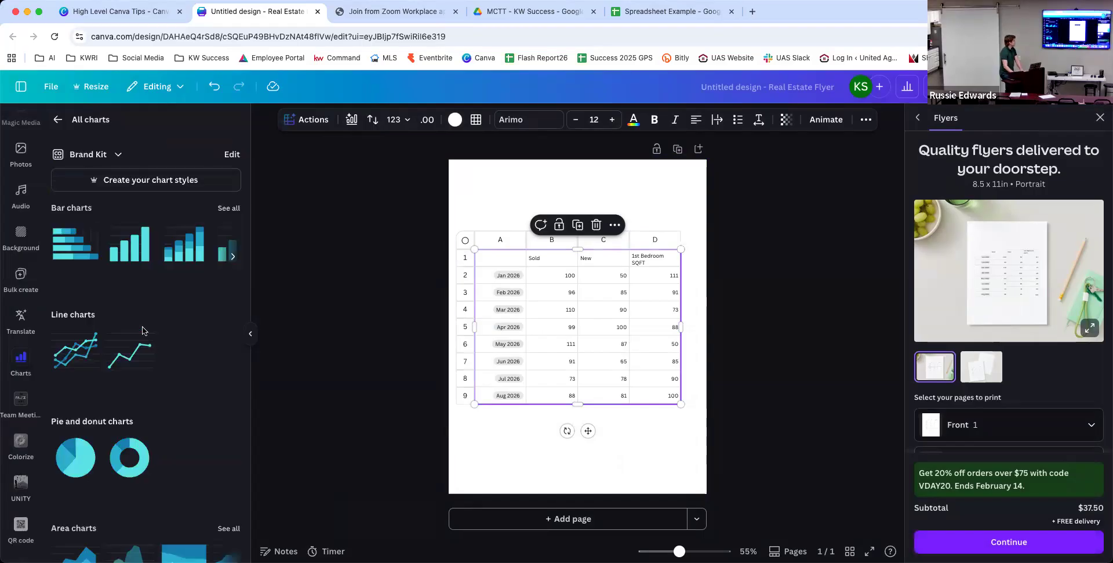
scroll(139, 339, "down", 5)
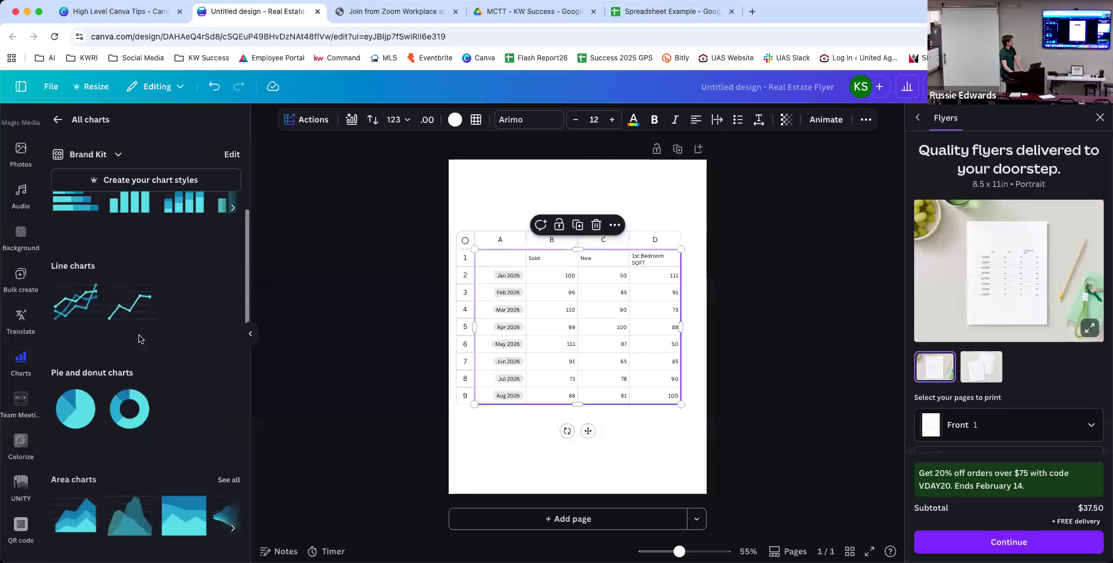
scroll(143, 338, "up", 3)
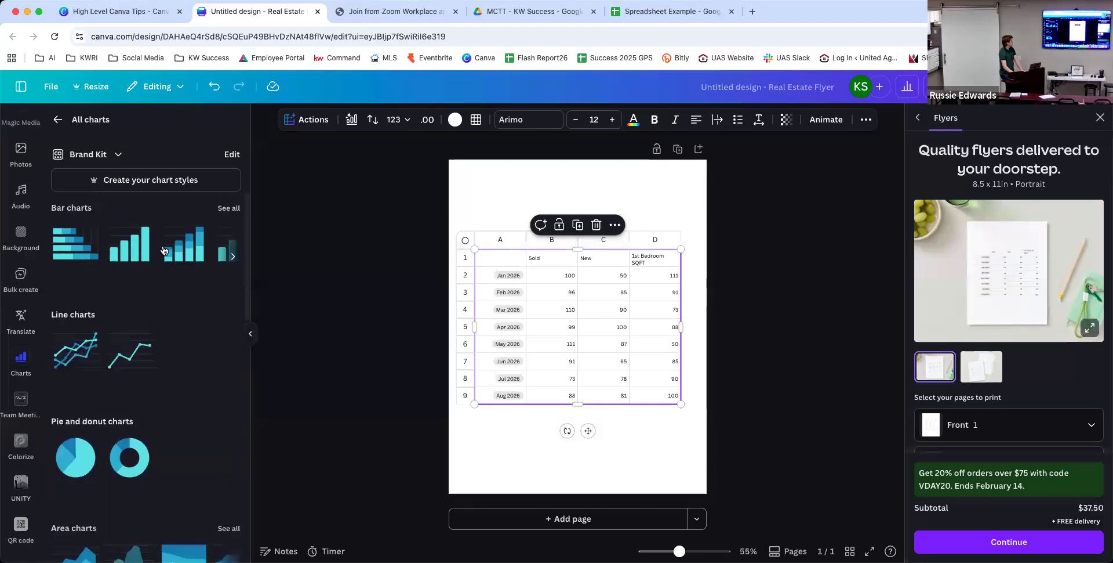
left_click(233, 254)
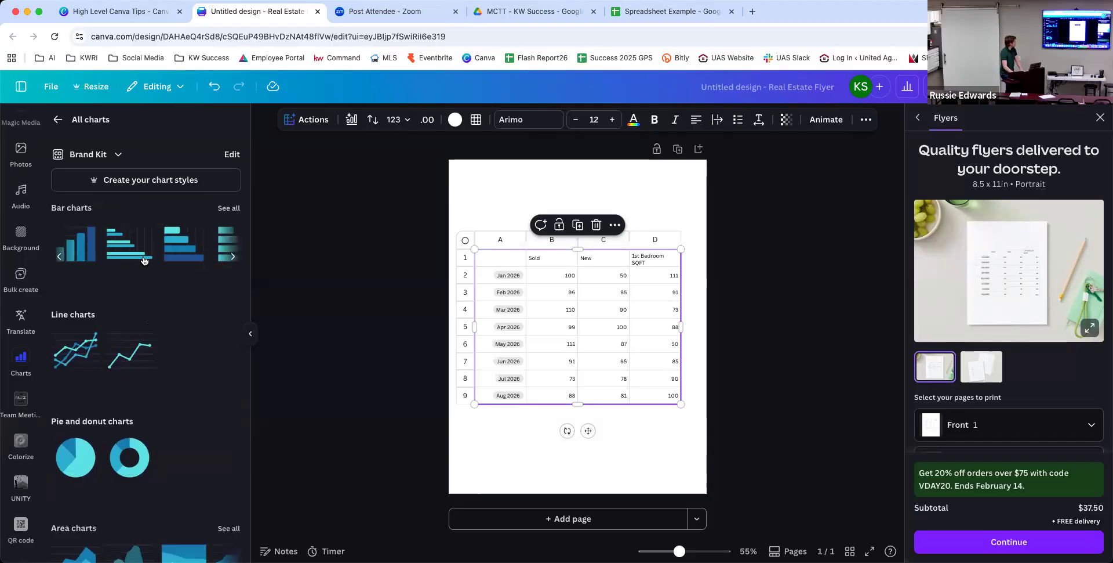
Convert the table to a grouped bar chart, add Page 2, and move the chart onto it.
left_click(89, 249)
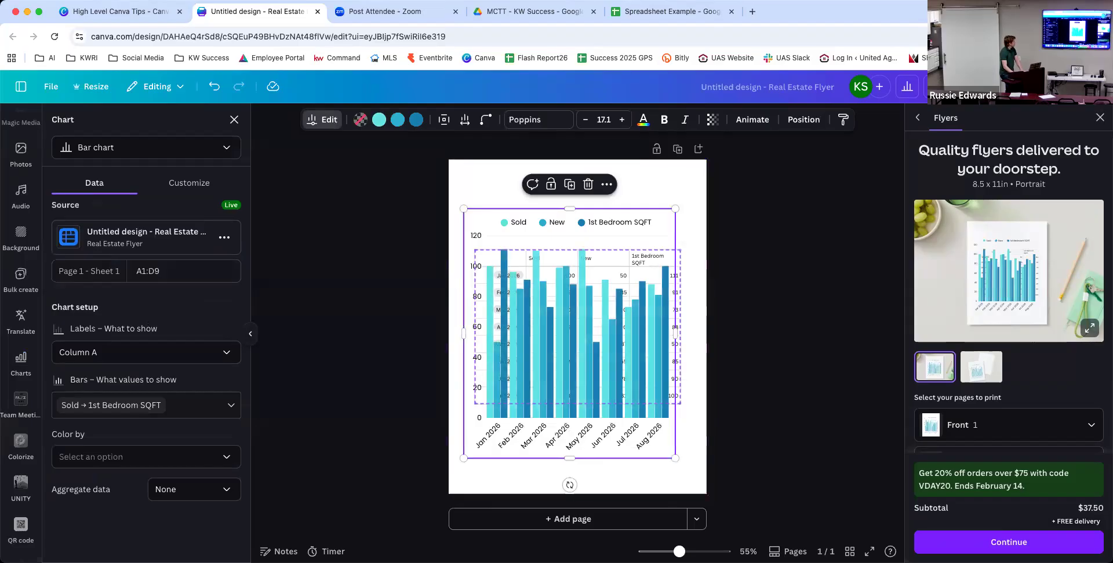
left_click(579, 524)
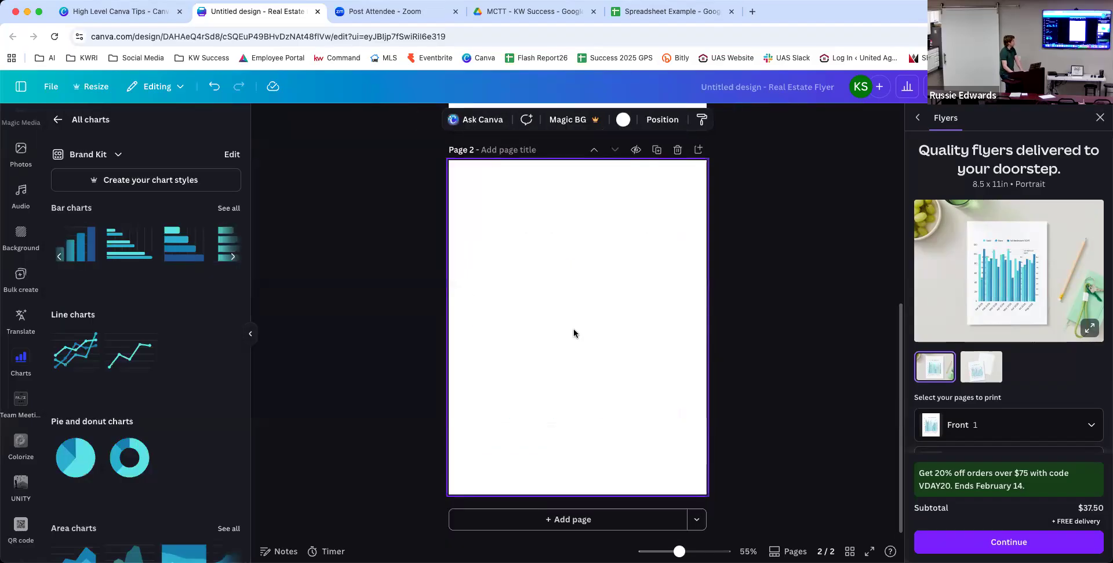
scroll(573, 325, "up", 5)
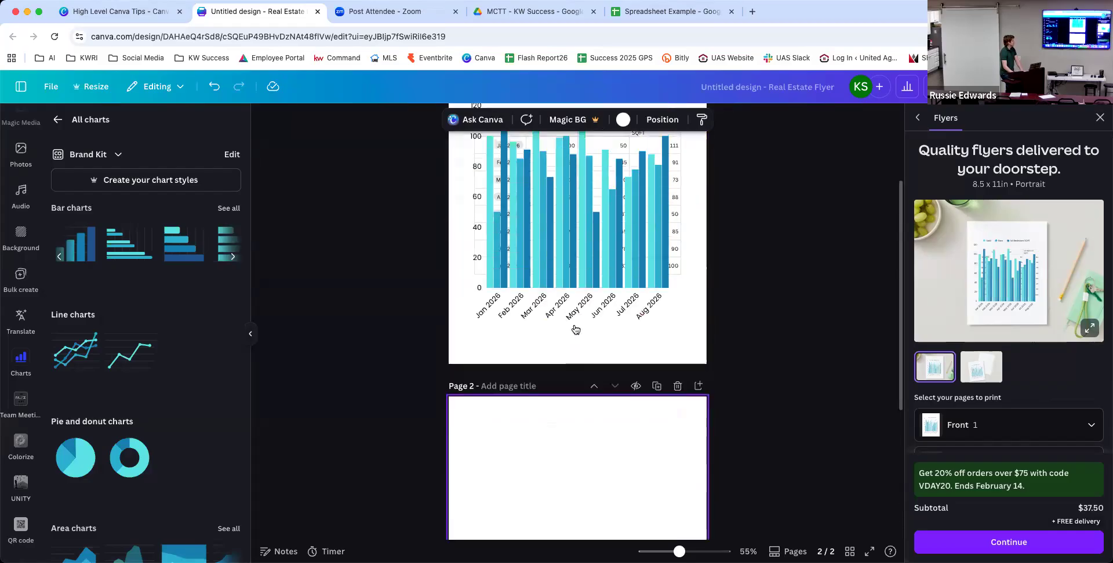
scroll(576, 329, "up", 1)
left_click(569, 294)
left_click_drag(568, 297, 576, 556)
scroll(348, 444, "up", 2)
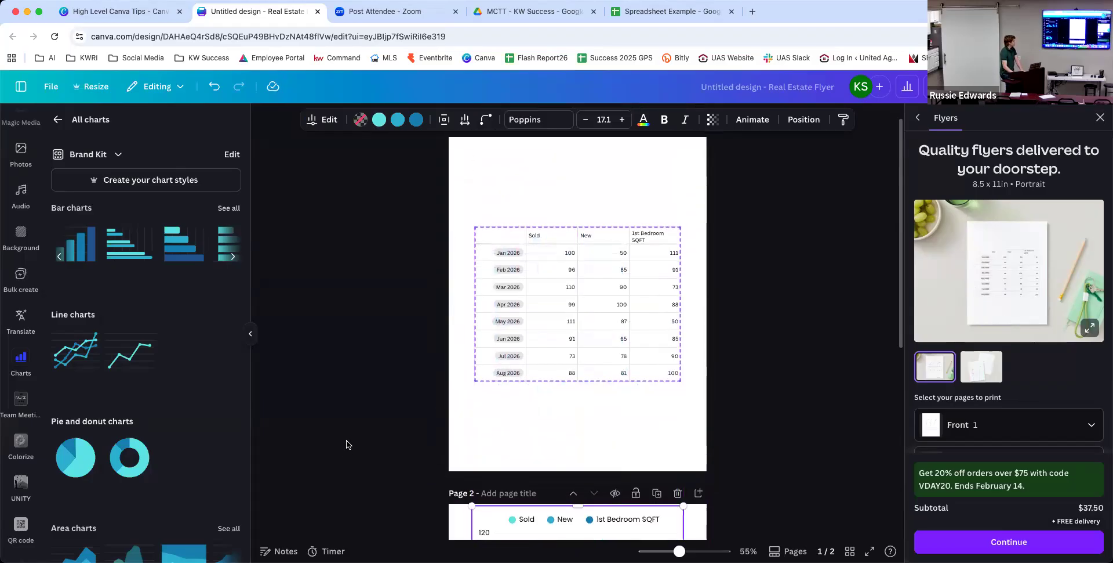
scroll(348, 444, "down", 5)
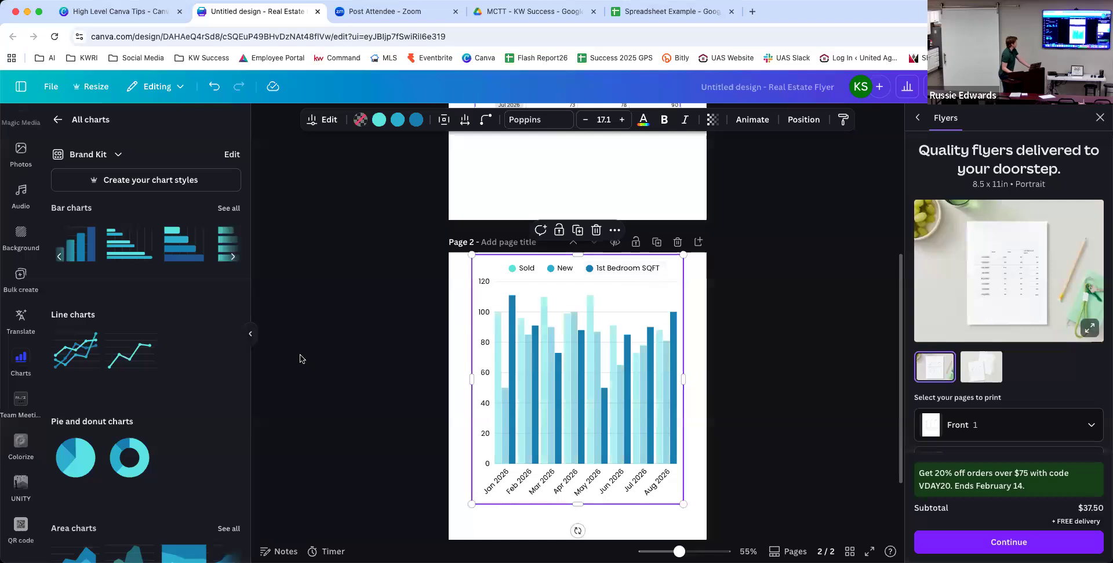
left_click(318, 125)
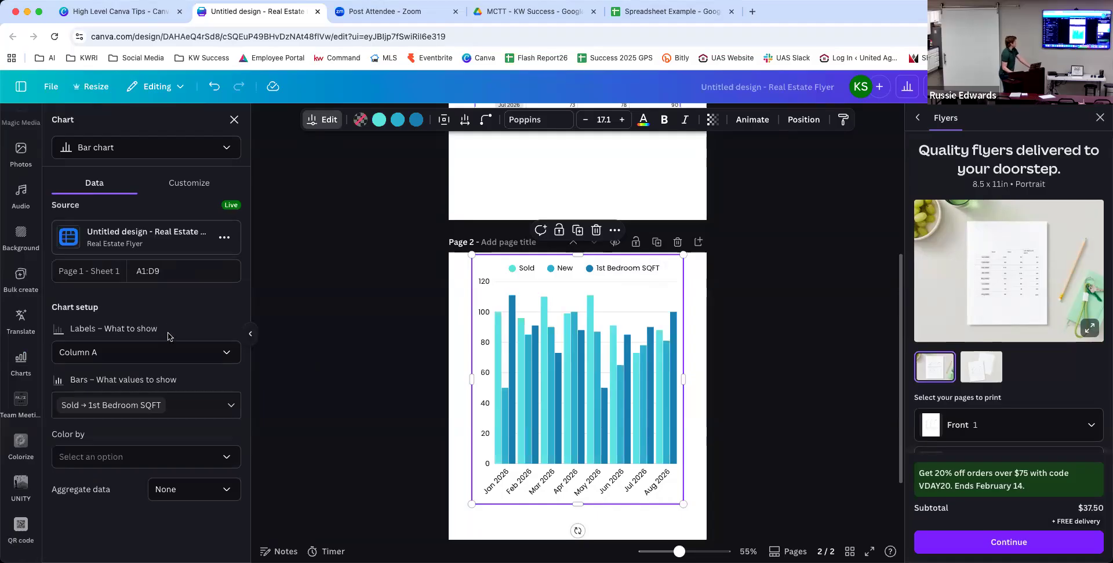
left_click(178, 353)
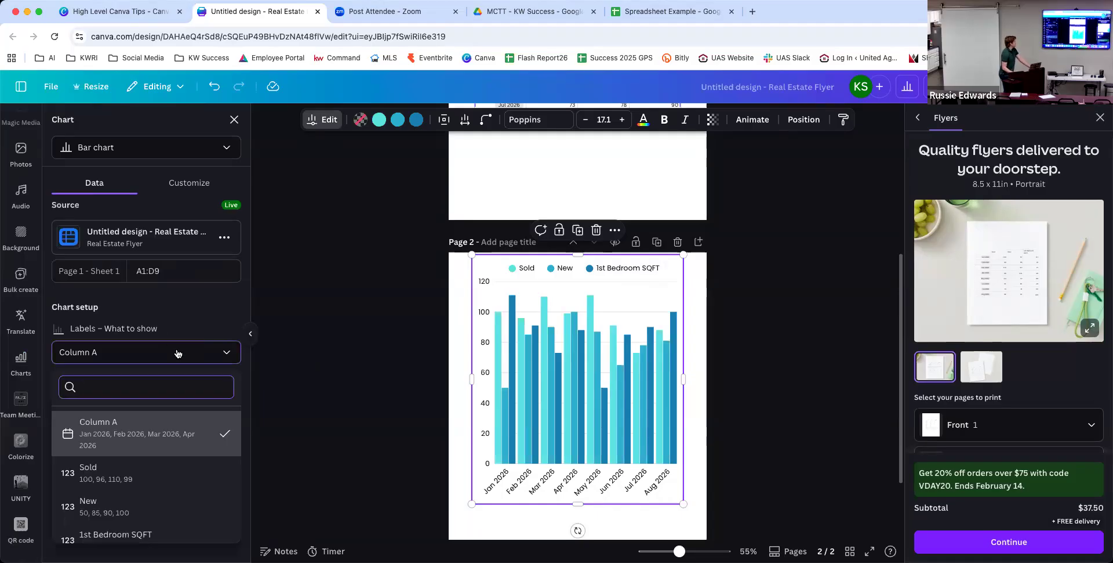
left_click(190, 314)
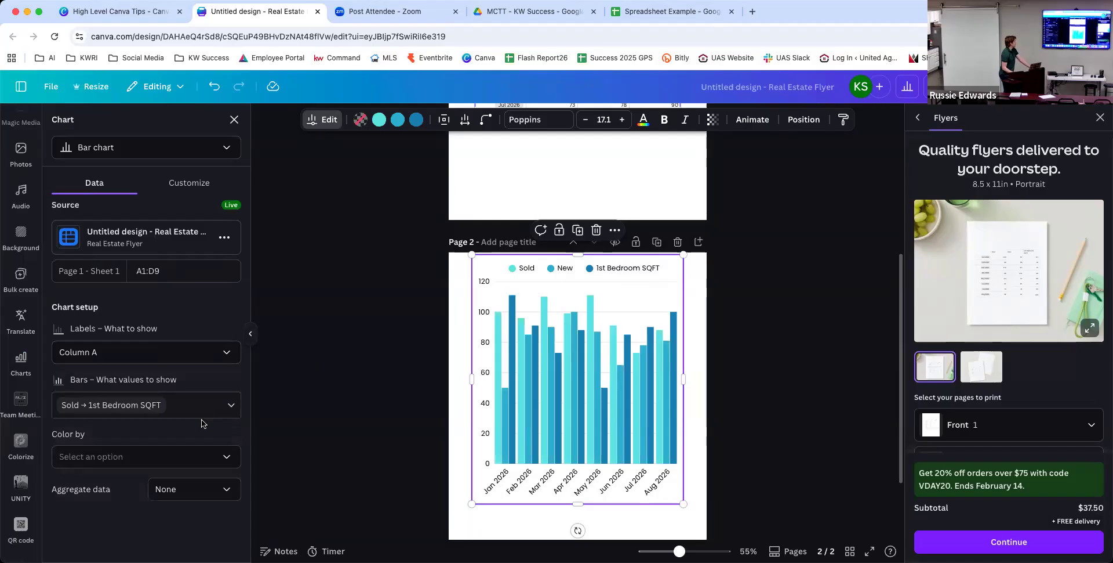
left_click(222, 463)
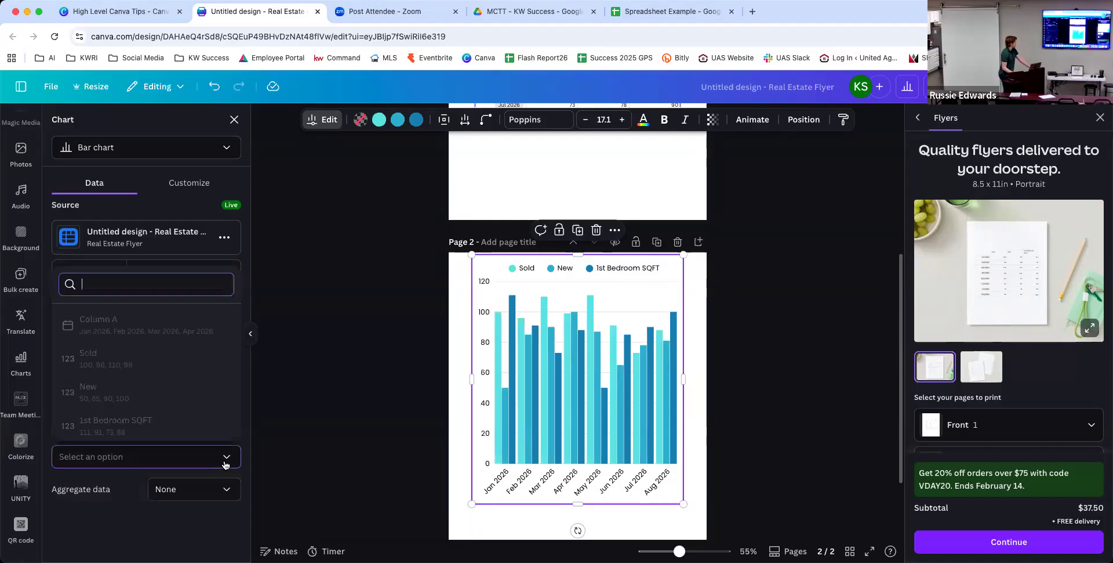
left_click(186, 194)
left_click(187, 185)
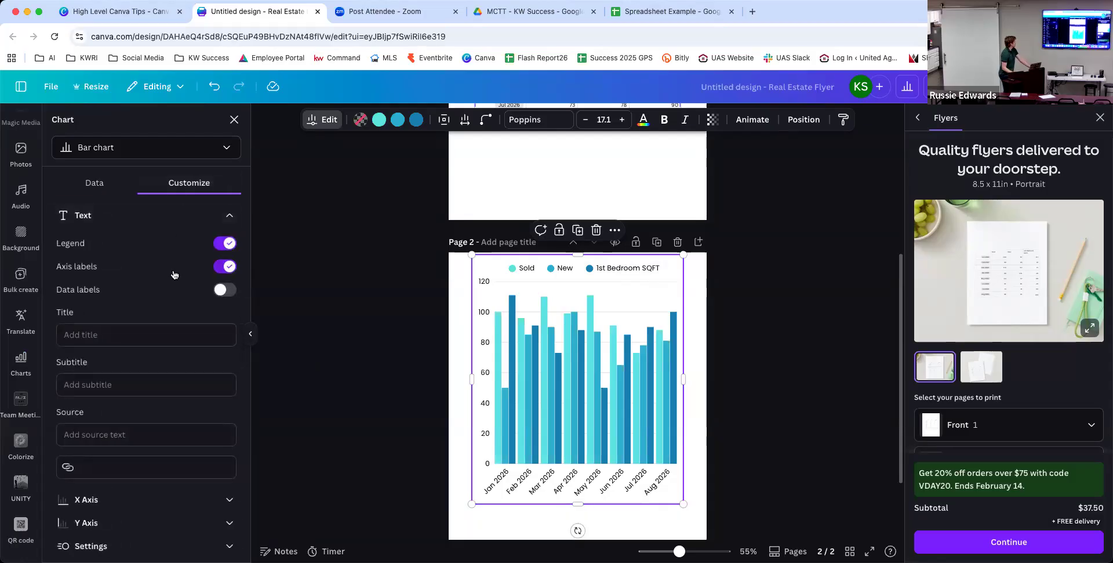
scroll(173, 269, "down", 1)
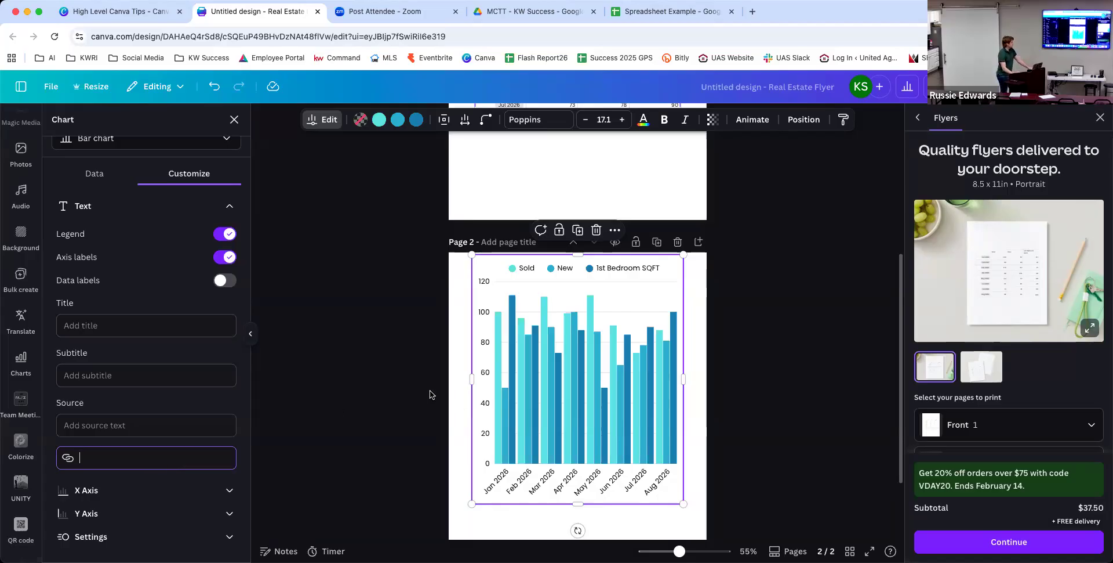
key("Escape")
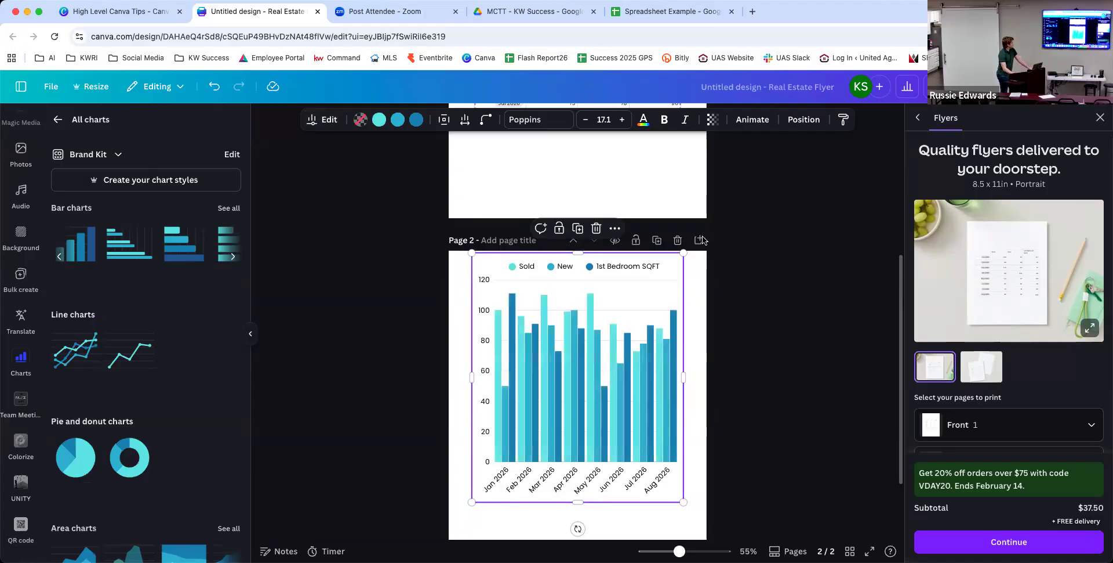
Add a third page and place a bar chart on it.
scroll(654, 346, "up", 3)
scroll(580, 406, "down", 5)
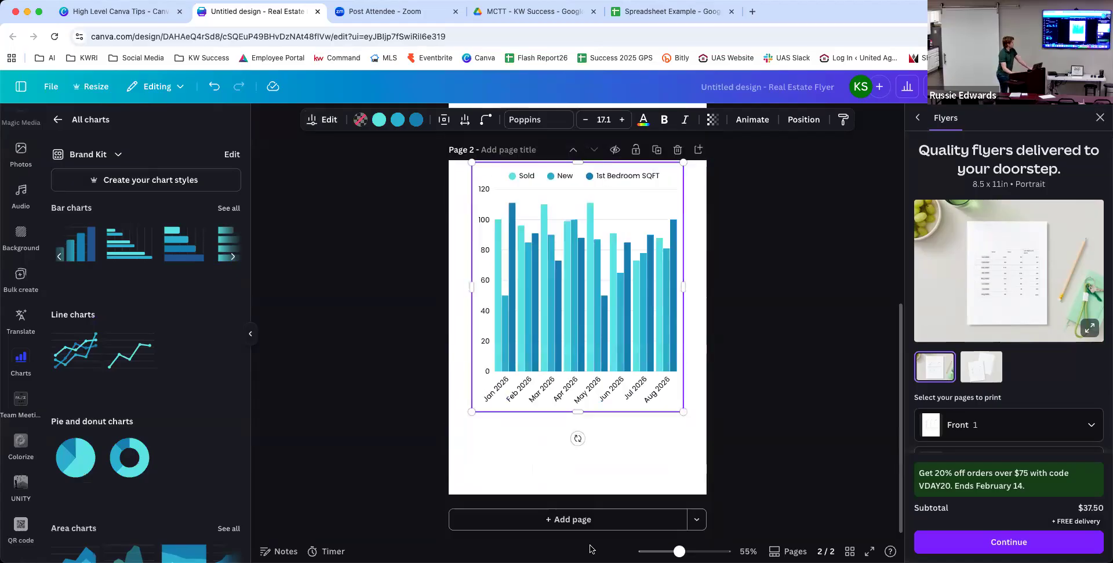
left_click(574, 519)
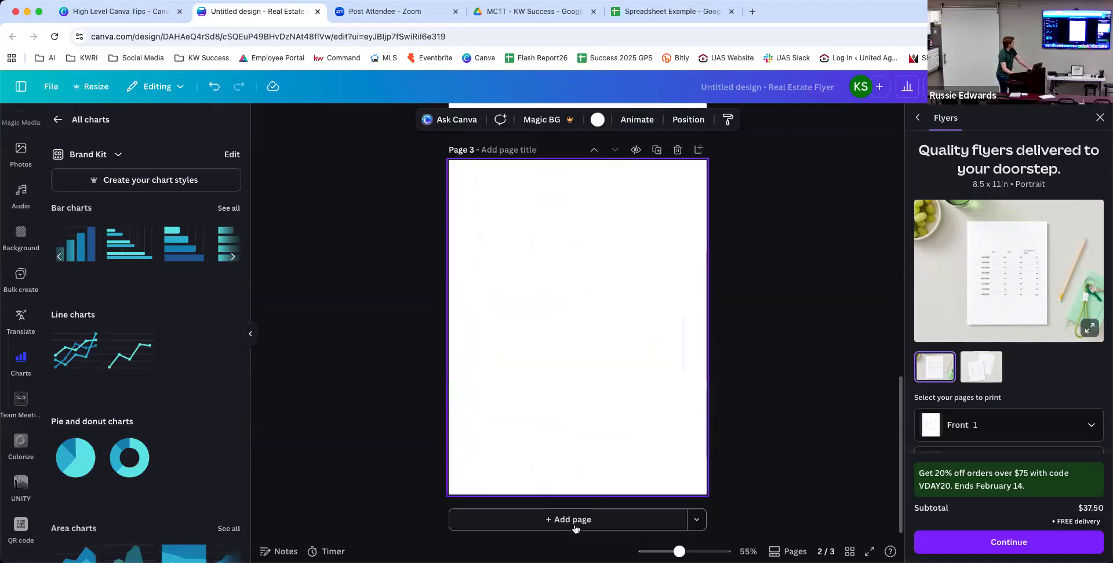
left_click(24, 361)
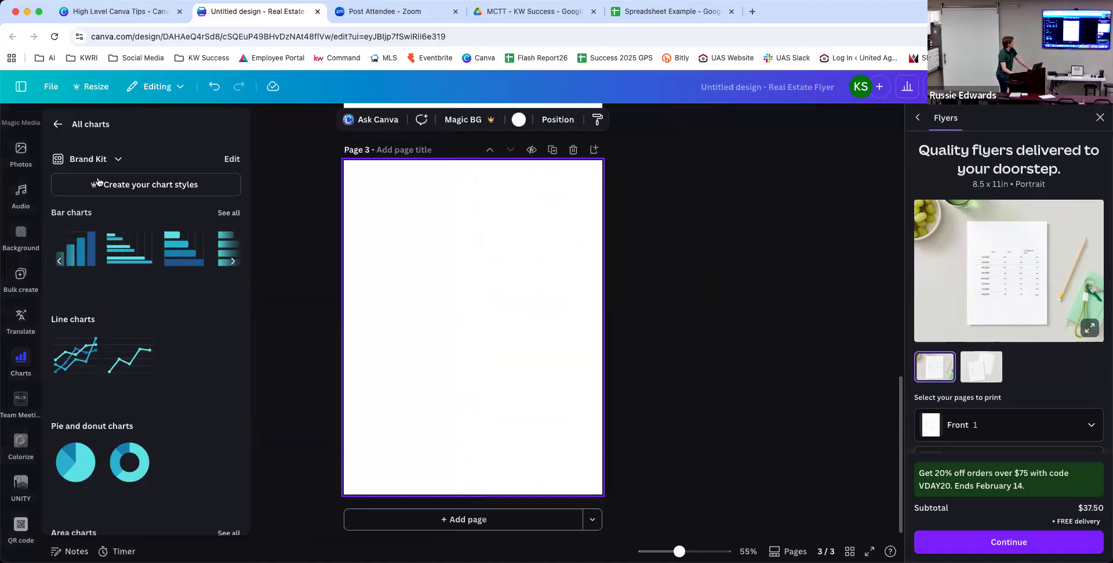
left_click(97, 247)
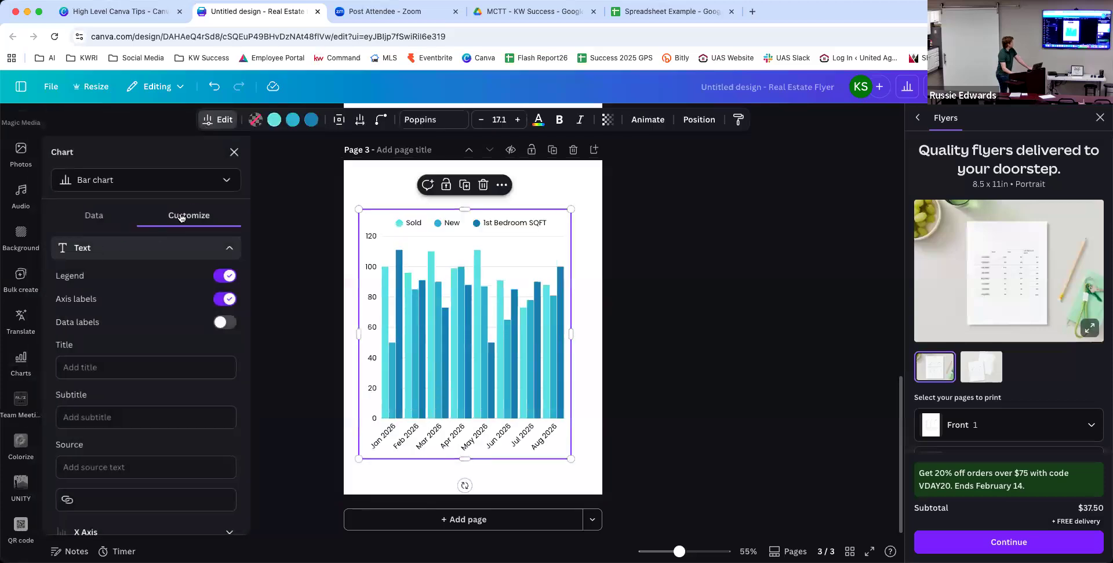
Disconnect the Page 3 chart from its source sheet and clear all its data.
left_click(115, 218)
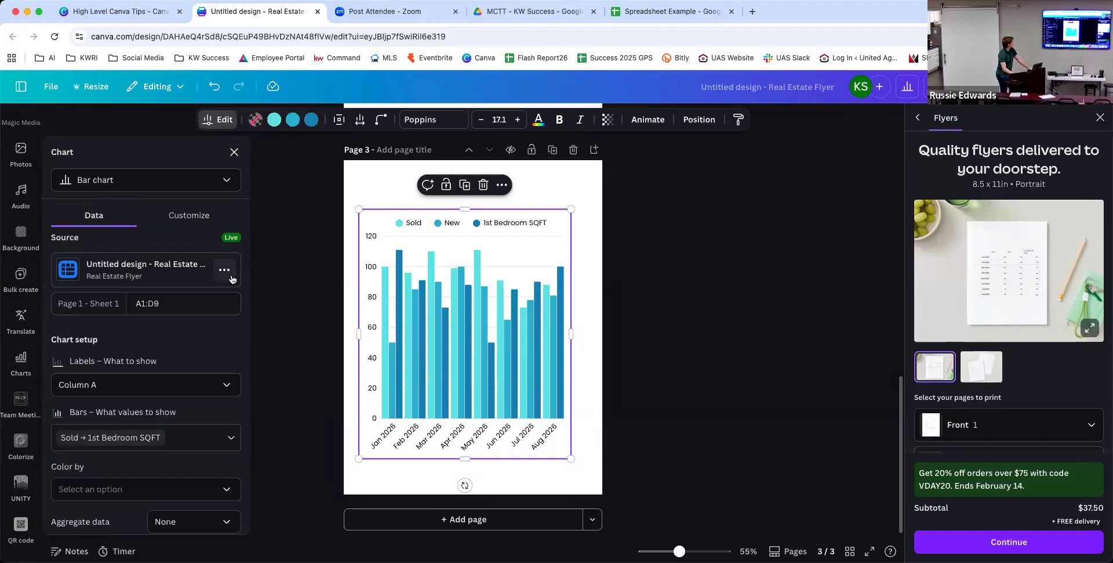
left_click(224, 270)
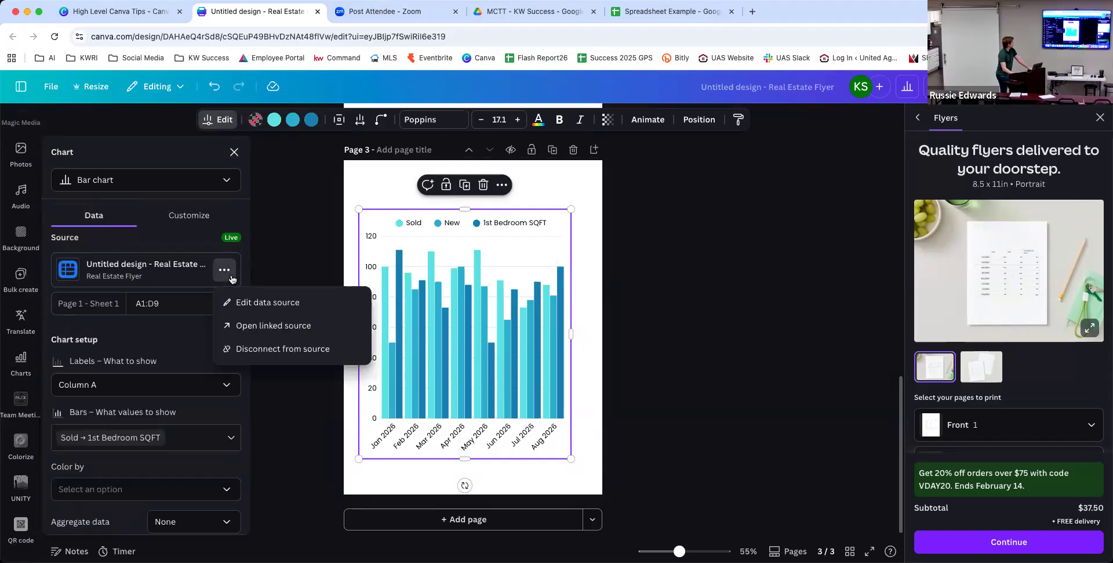
left_click(278, 348)
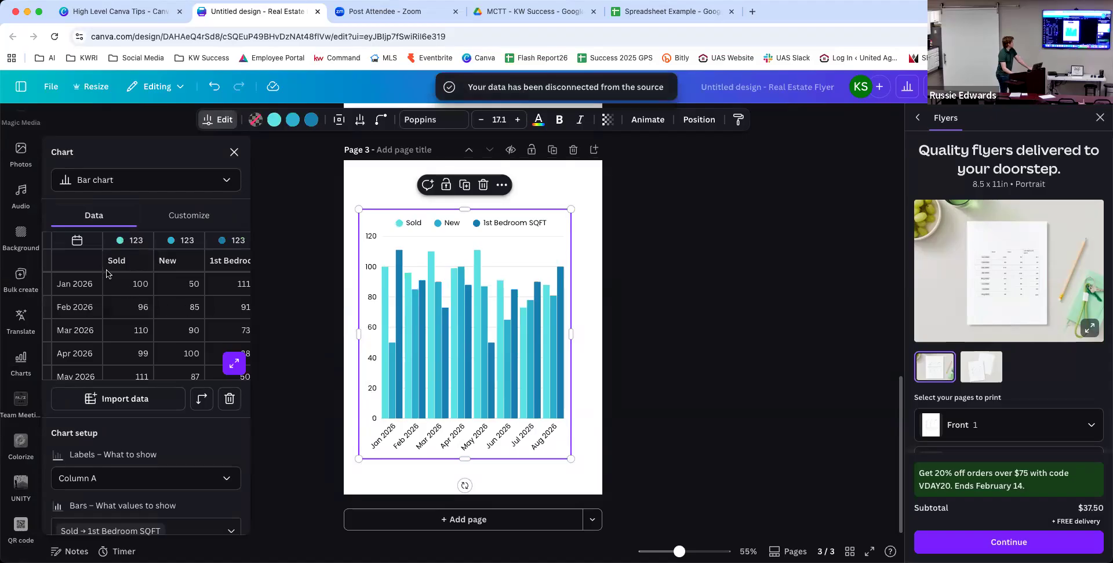
scroll(92, 348, "down", 1)
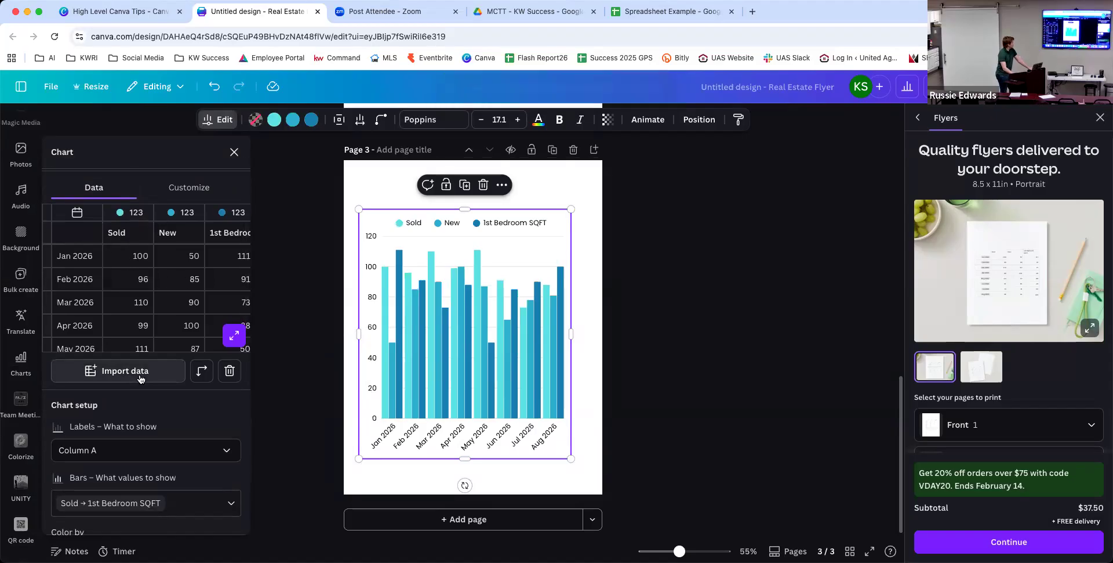
left_click(140, 371)
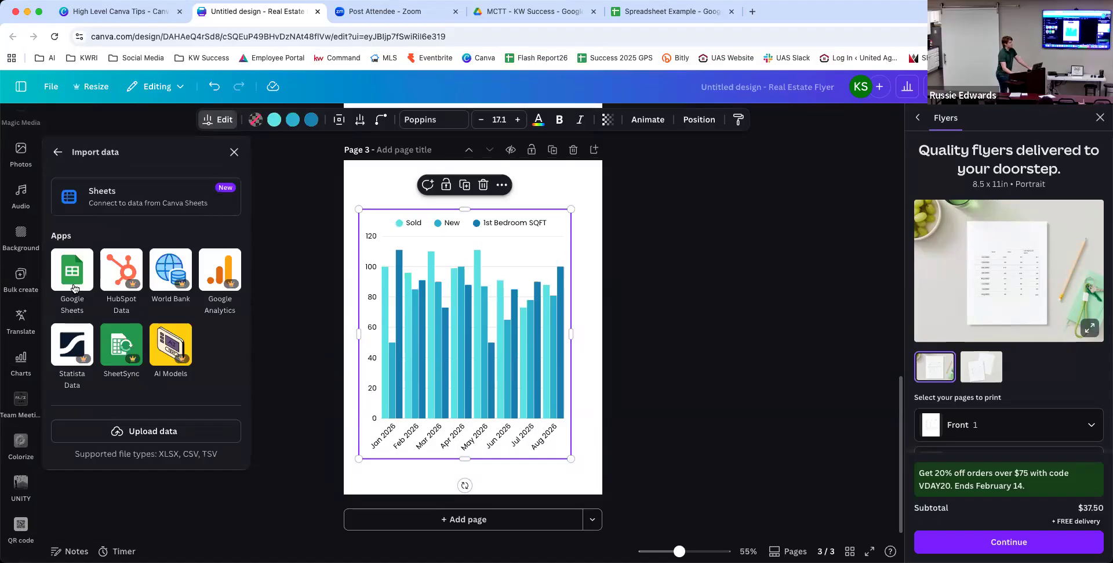
left_click(57, 152)
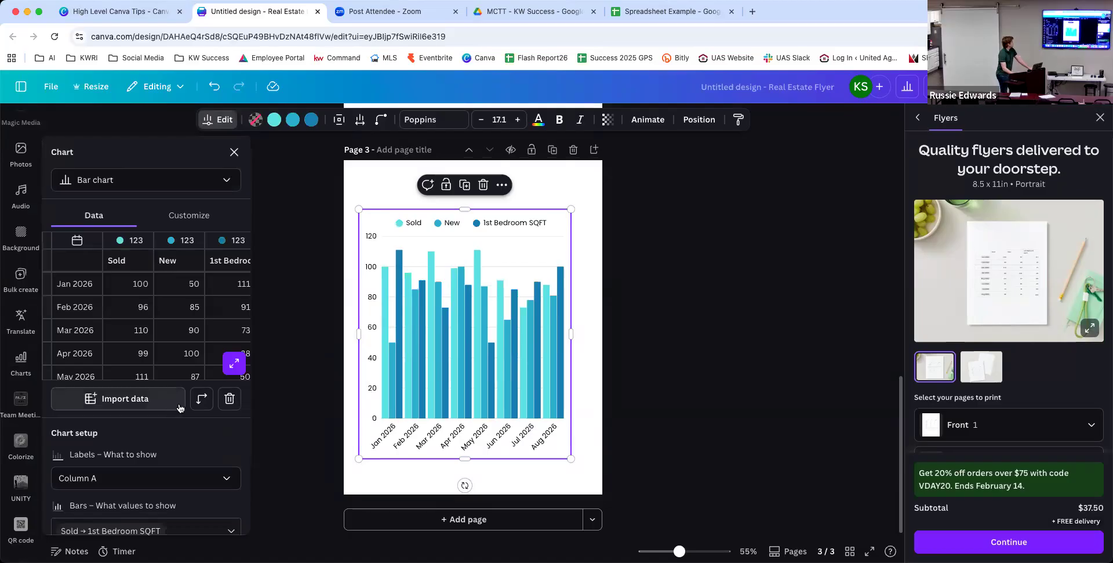
left_click(229, 398)
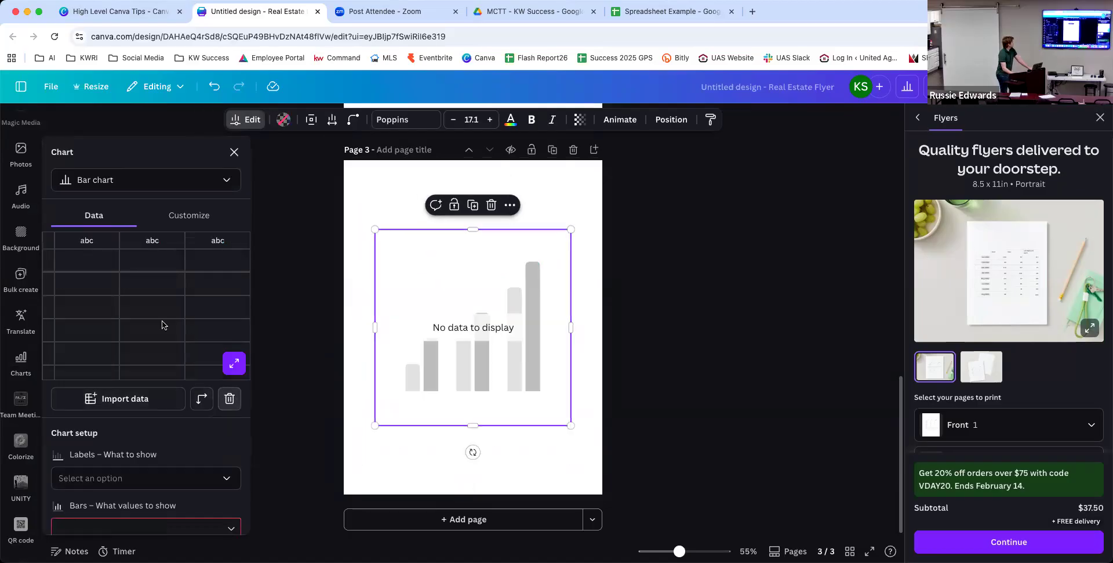
In the expanded data table, type 'Heaedder' into the first cell, then close the editor.
scroll(144, 289, "down", 2)
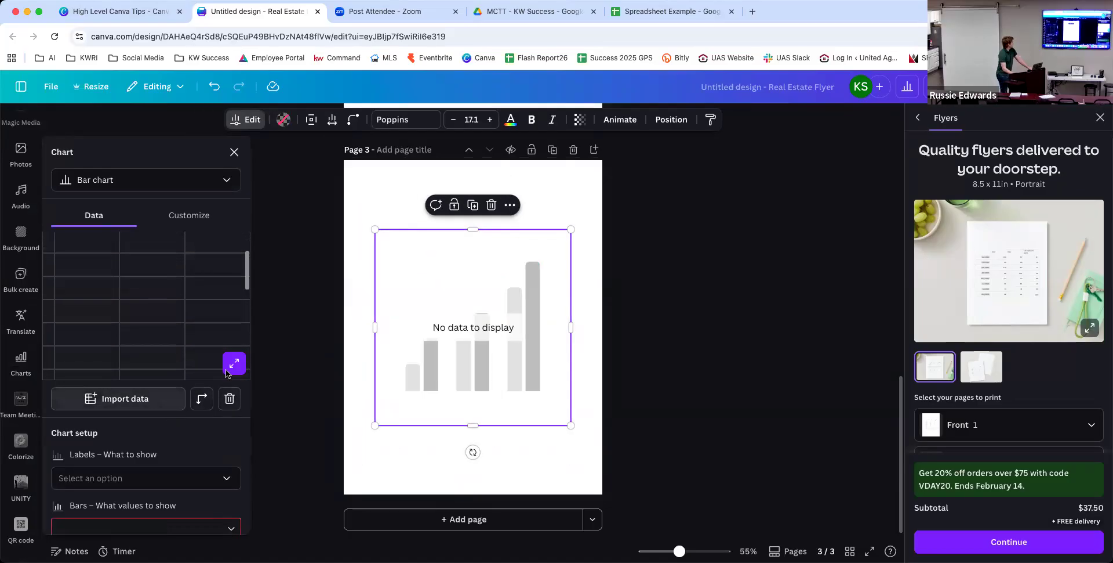
left_click(171, 309)
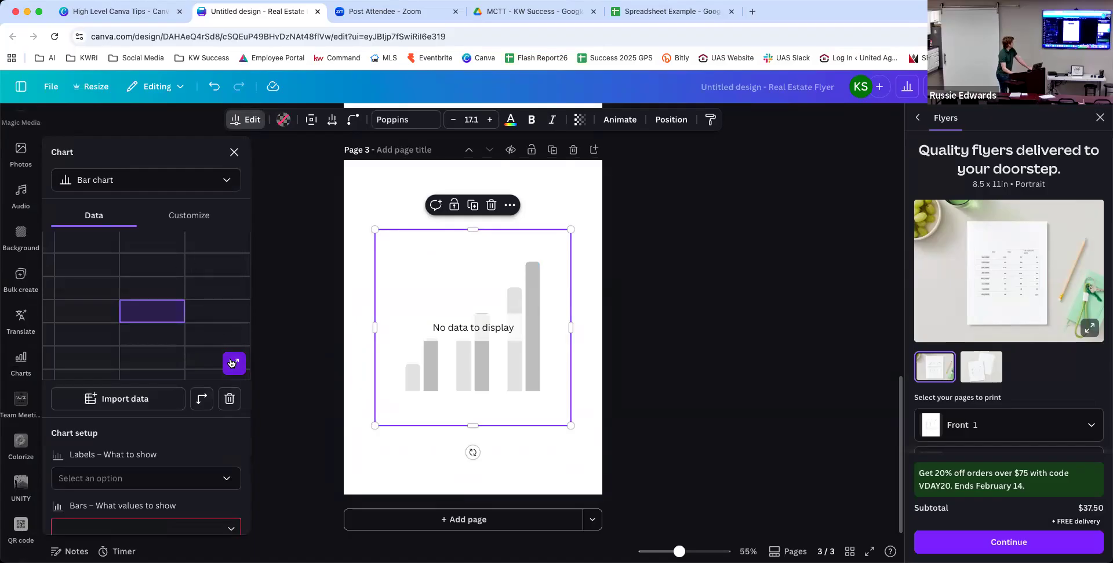
left_click(229, 362)
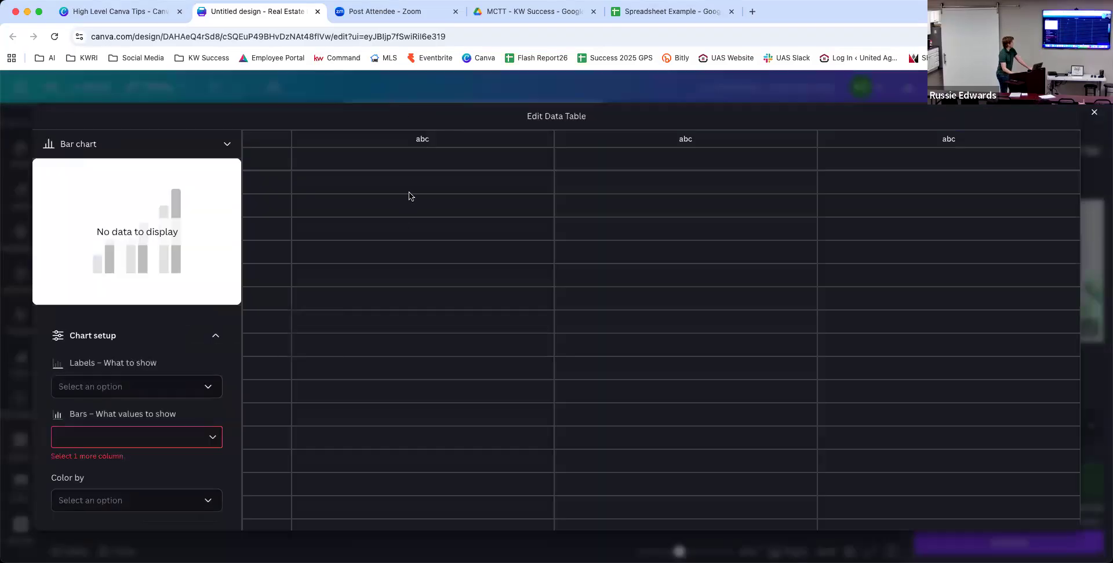
left_click(407, 148)
type("Heaed")
type("der")
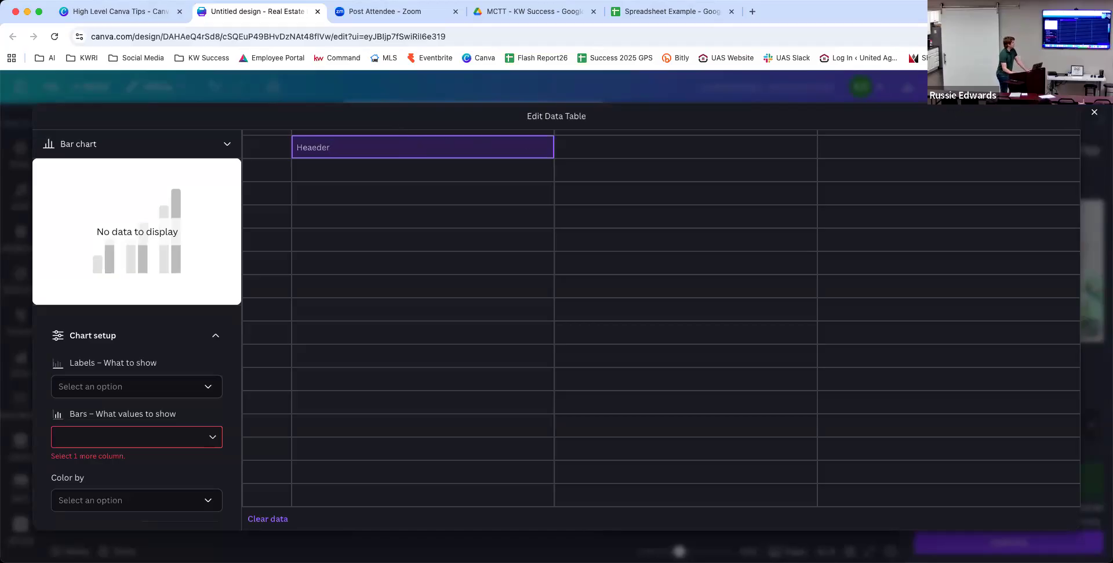
left_click(329, 88)
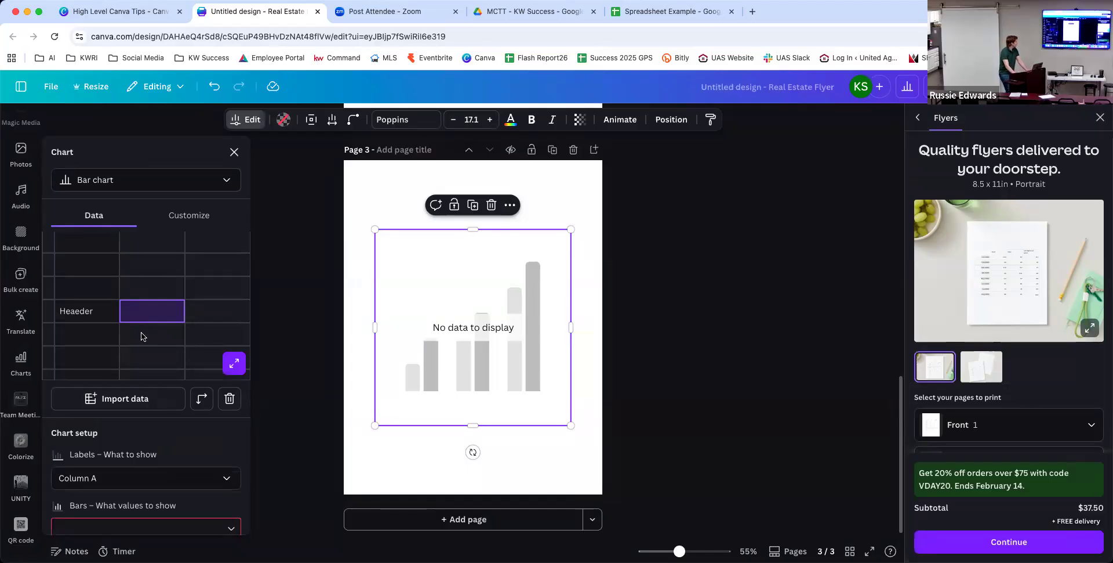
scroll(141, 336, "up", 2)
scroll(151, 325, "down", 4)
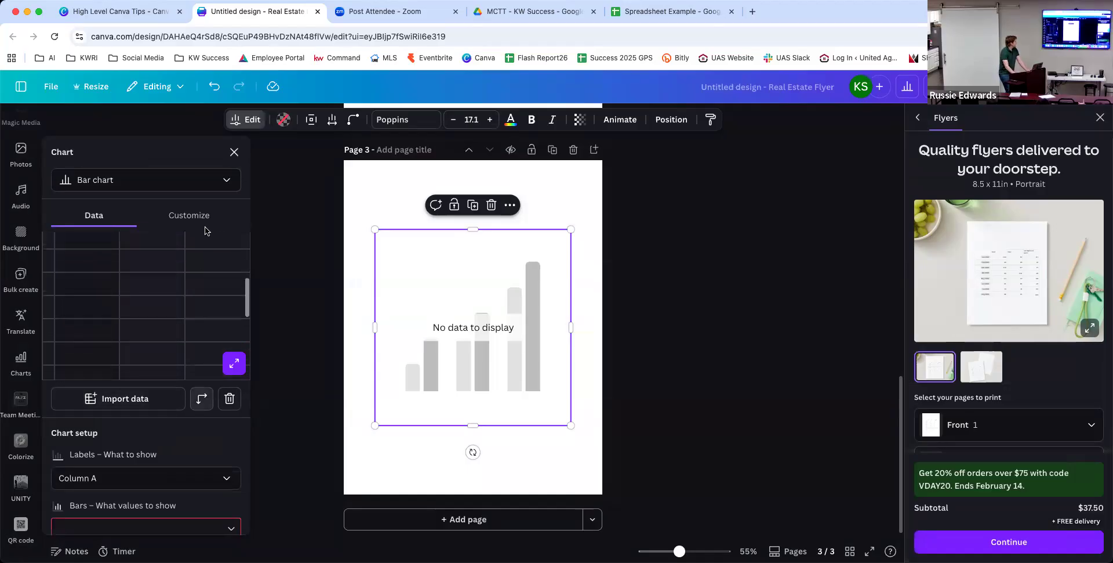
Close the Chart panel, deselect the chart, and go back to the High Level Canva Tips folder tab.
left_click(234, 152)
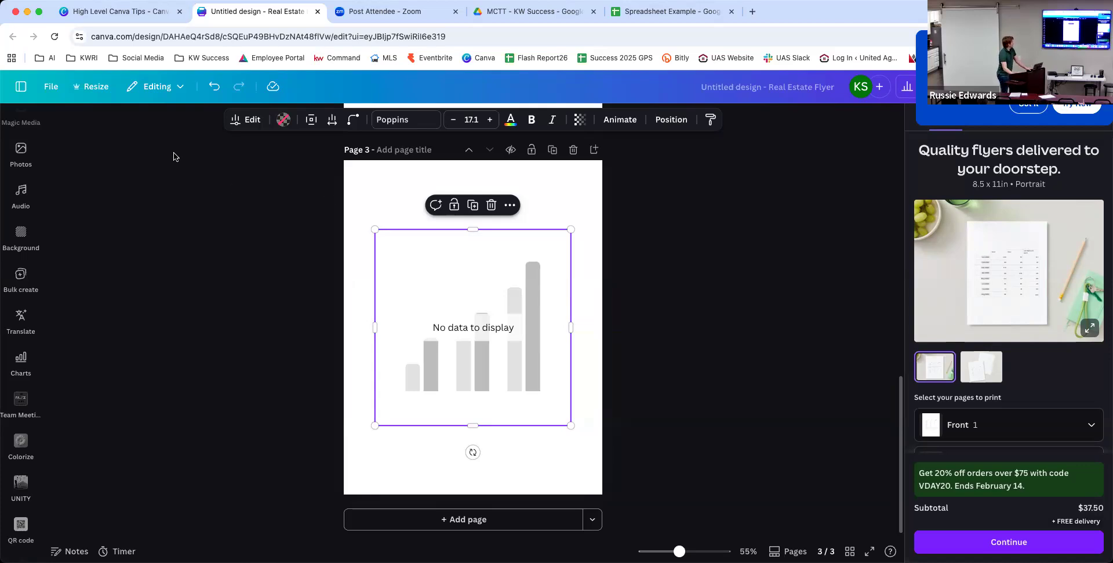
left_click(202, 143)
left_click(141, 12)
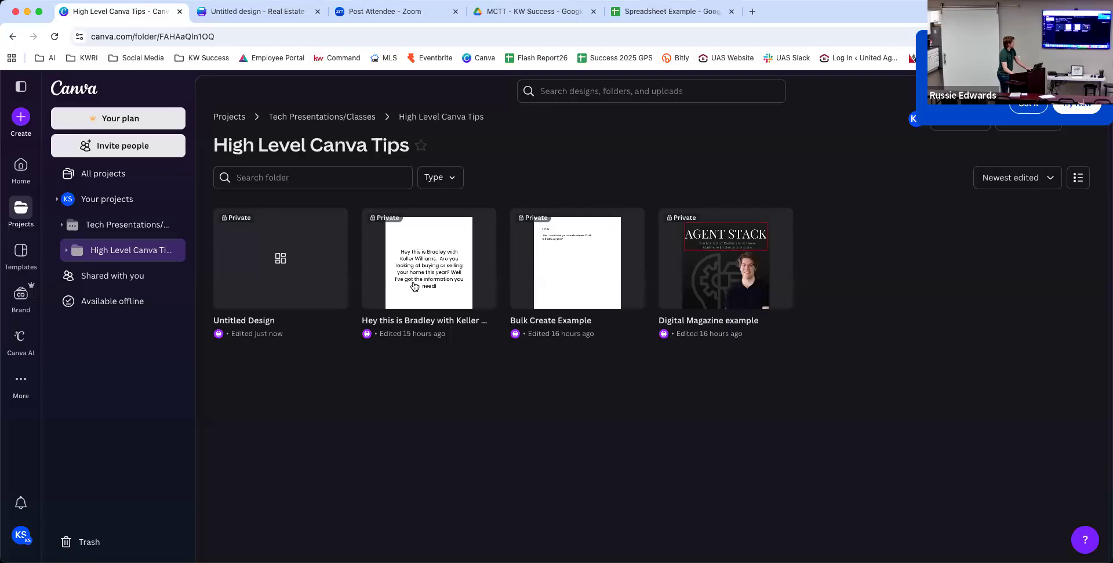
Open the Digital Magazine example, dismiss the popup, scroll through pages 1–4, and bring up Share.
left_click(706, 281)
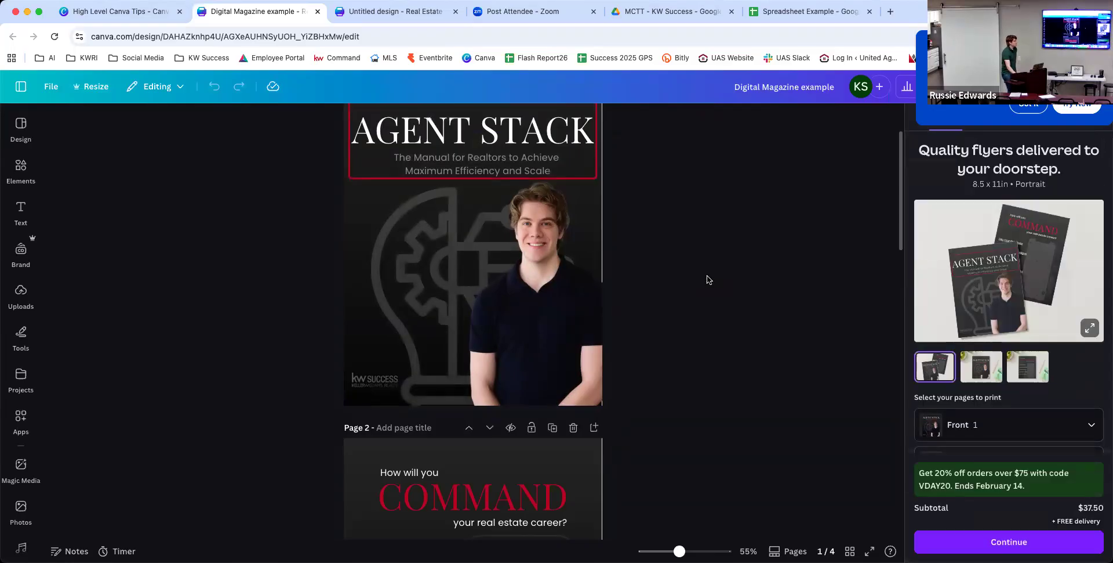
left_click(1020, 108)
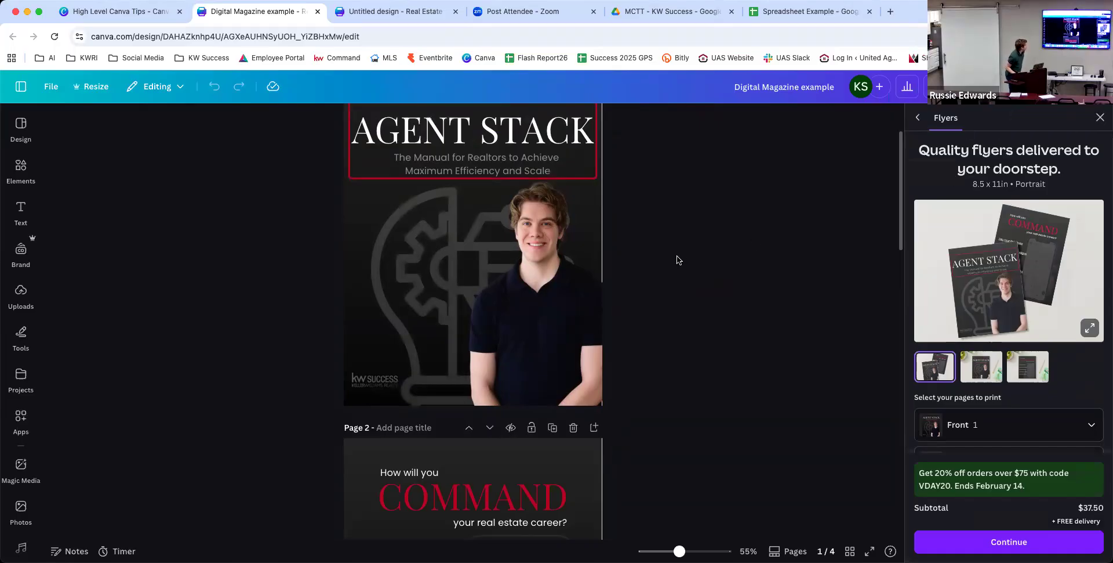
scroll(677, 260, "down", 4)
scroll(678, 259, "up", 6)
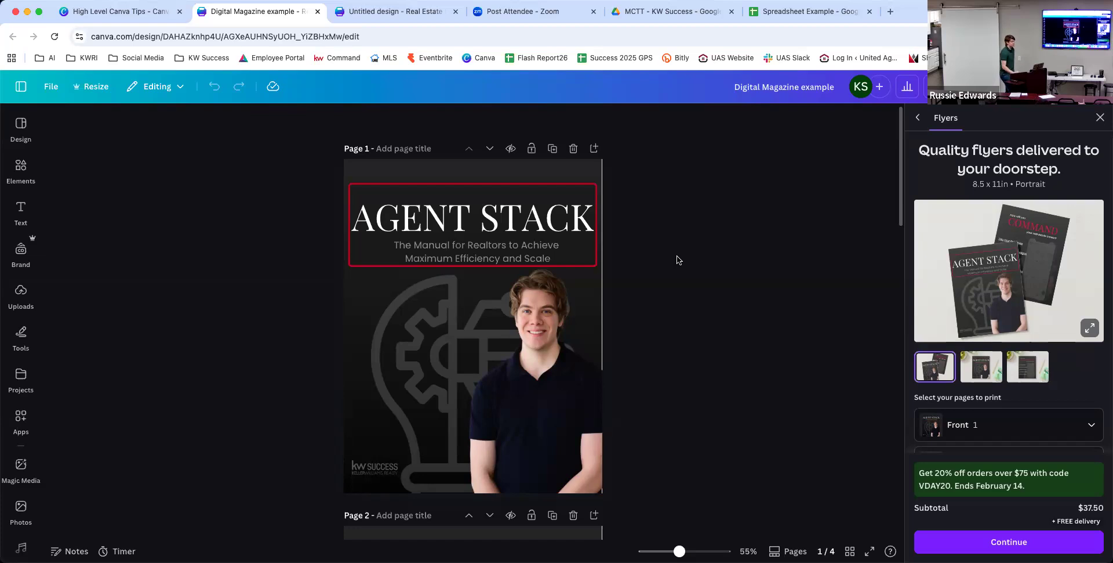
scroll(677, 260, "down", 7)
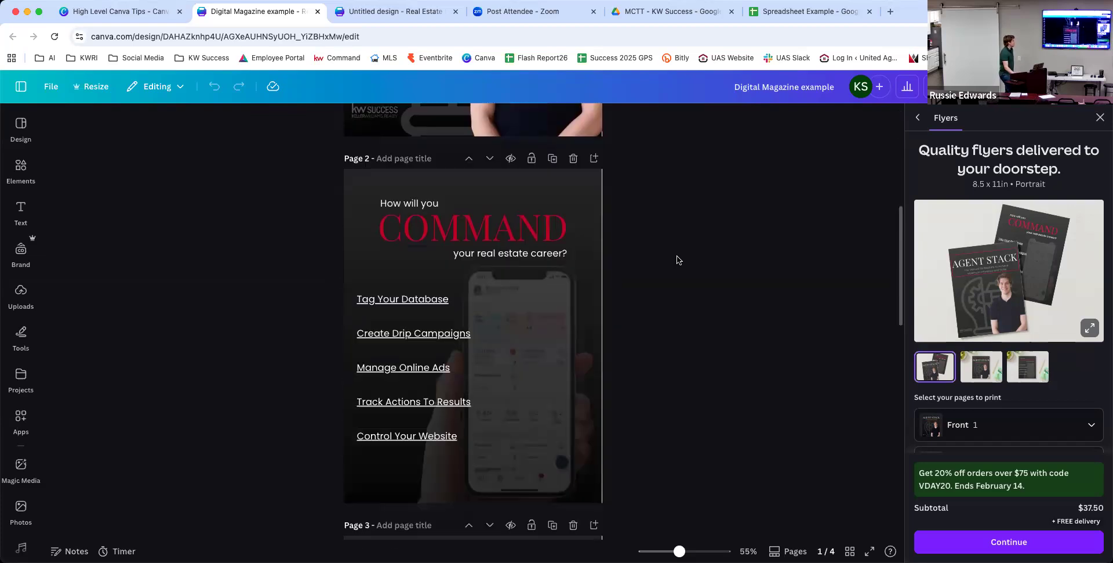
scroll(678, 260, "down", 7)
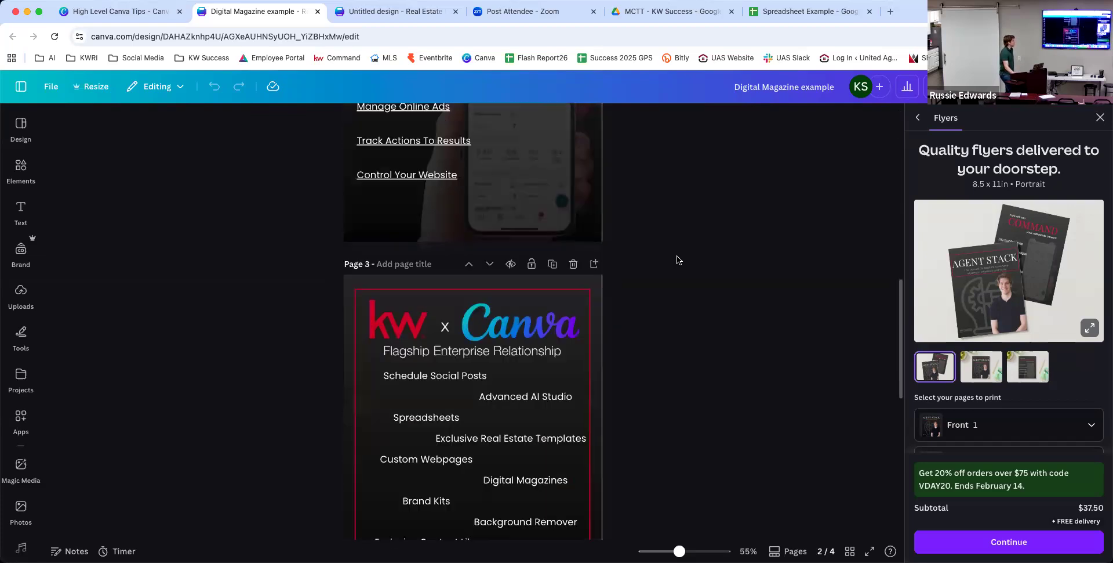
scroll(677, 260, "down", 5)
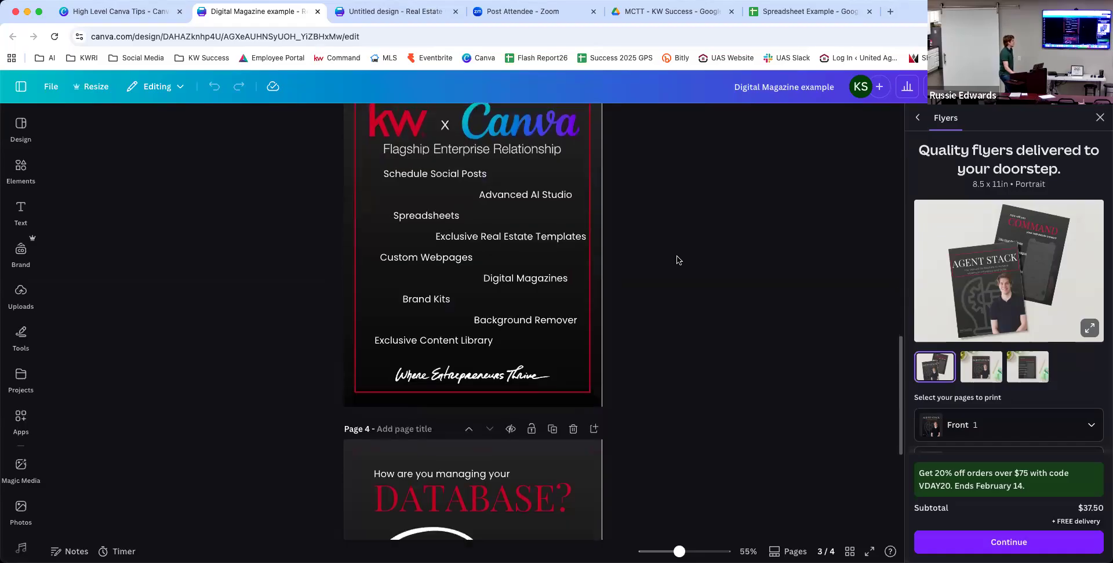
scroll(678, 260, "up", 2)
scroll(678, 260, "up", 15)
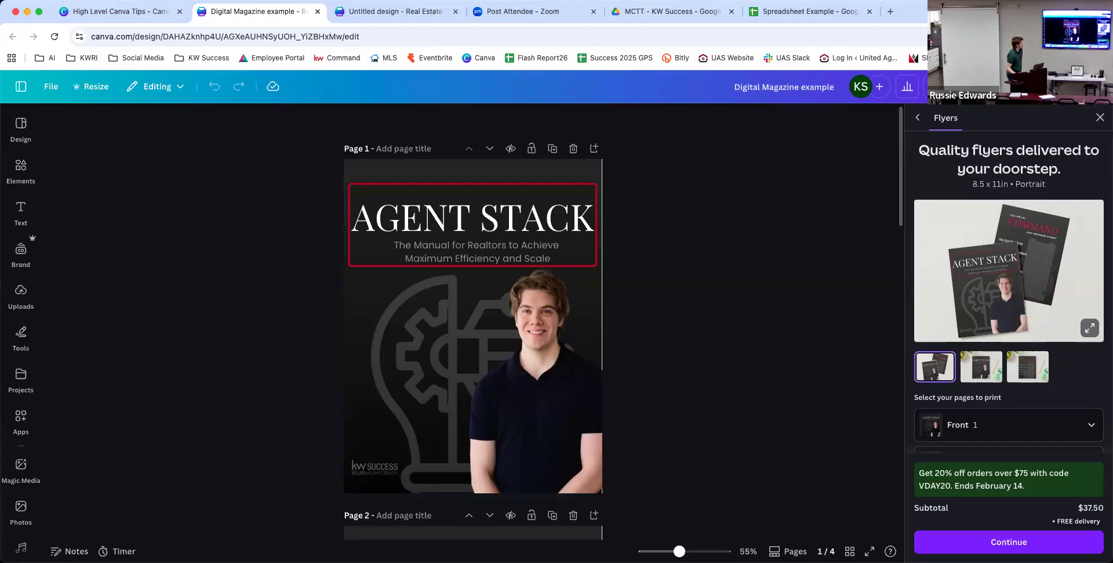
key("Escape")
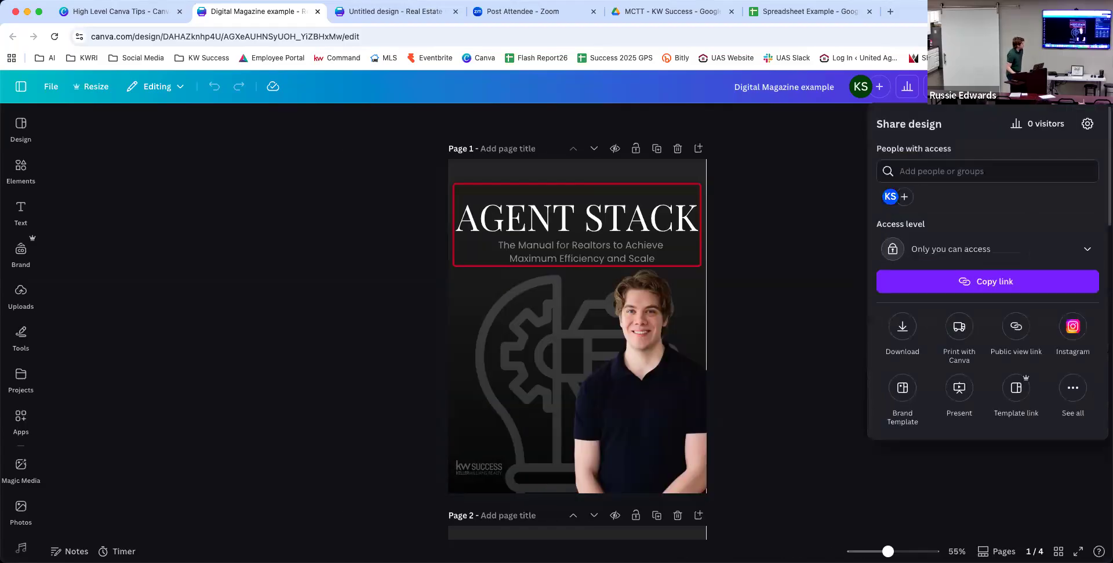
From all sharing options, choose to publish the design to Heyzine Flipbooks.
left_click(1077, 400)
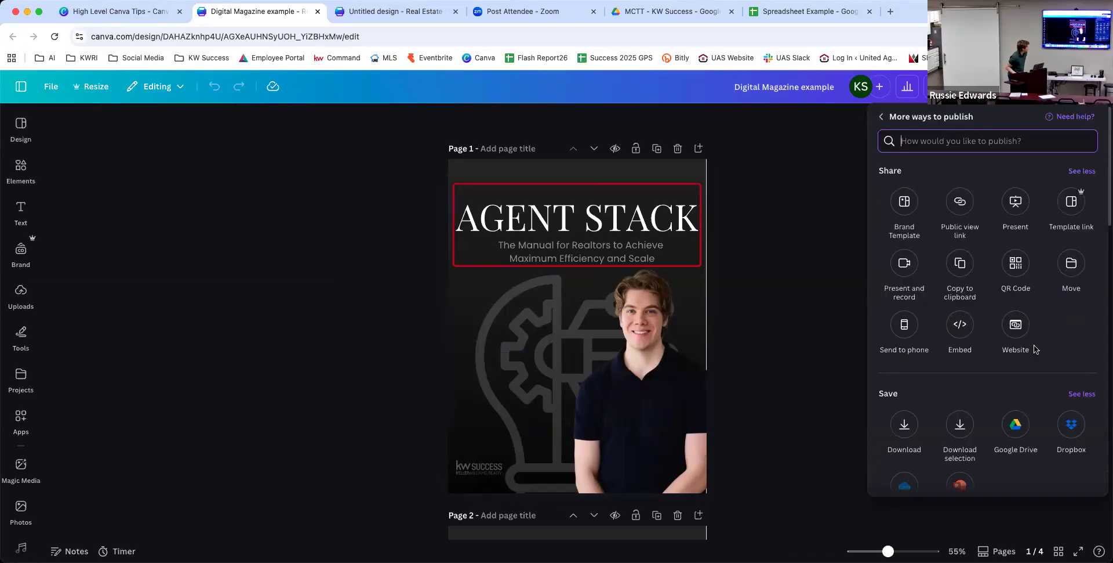
scroll(1029, 364, "down", 3)
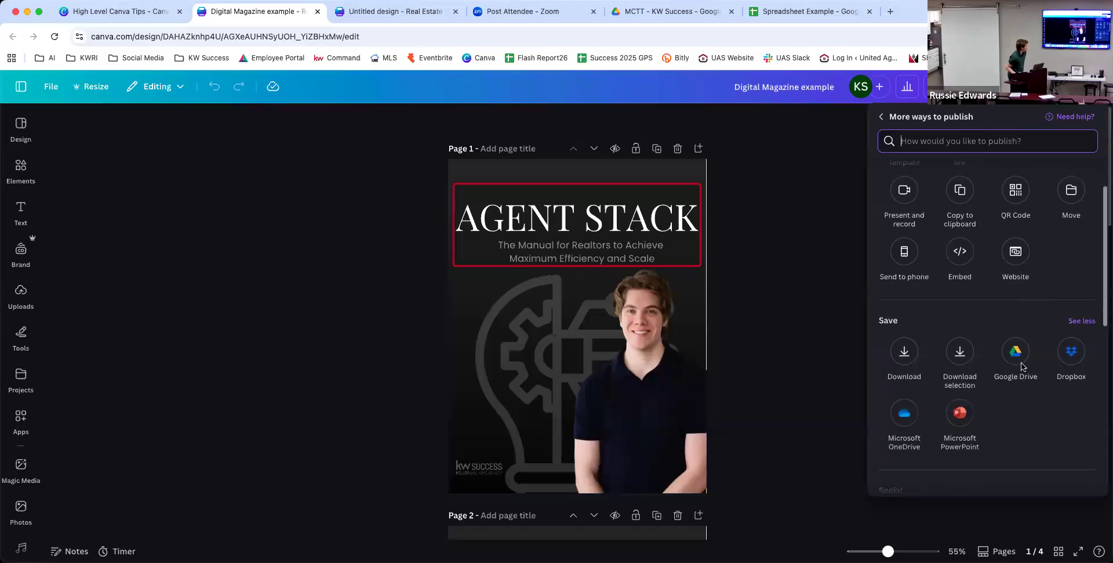
scroll(1021, 365, "down", 4)
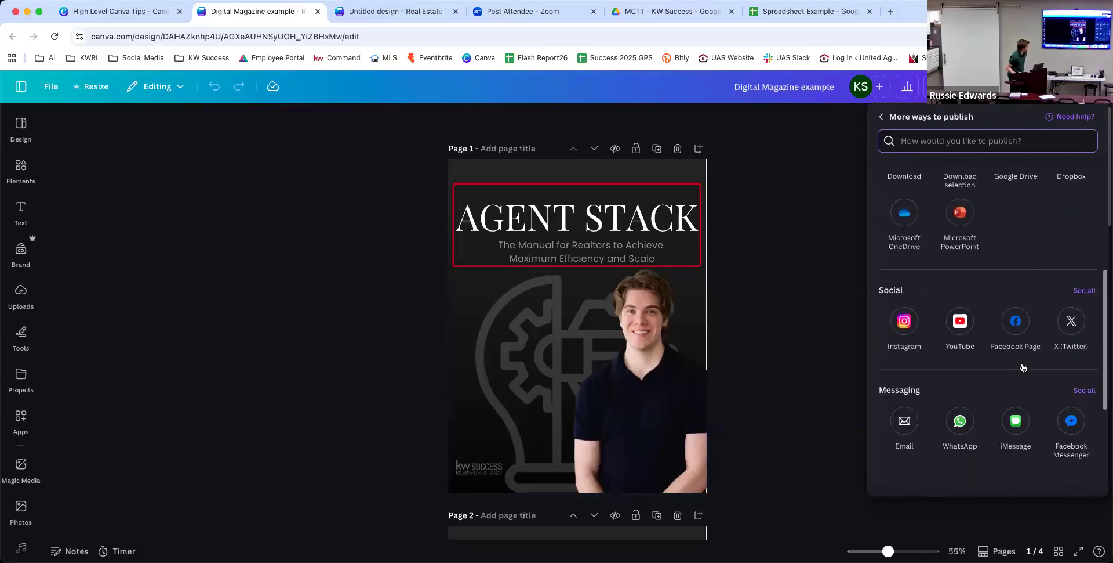
scroll(1021, 364, "down", 1)
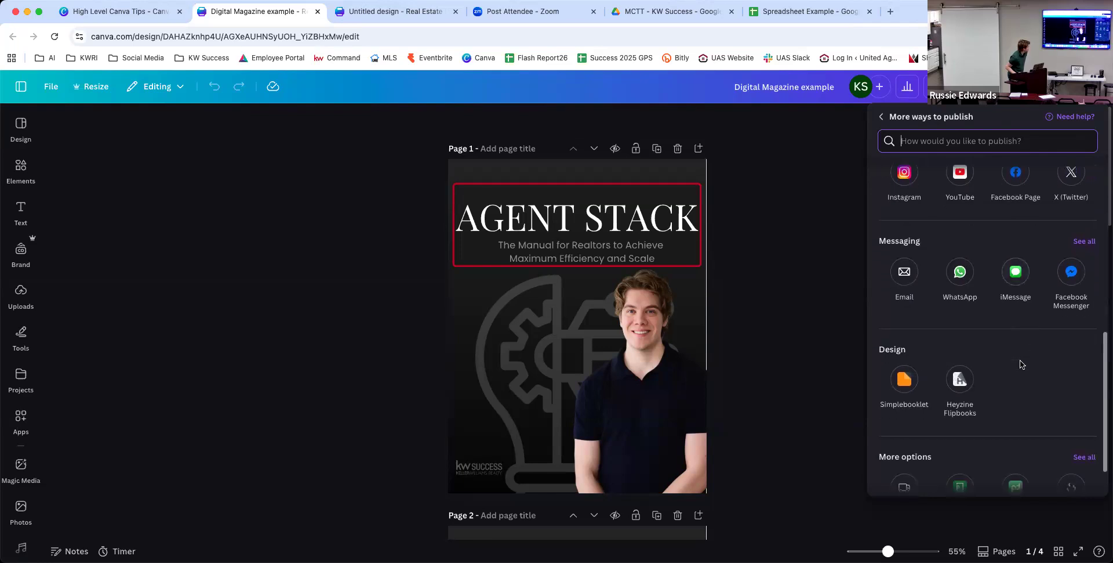
left_click(960, 378)
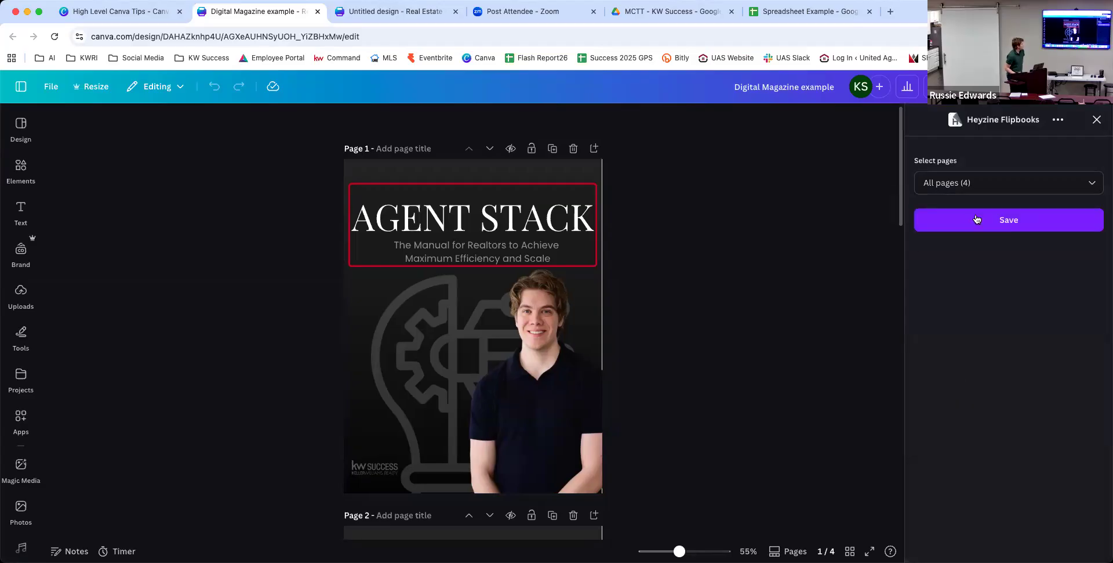
Keep All pages (4), save to Heyzine, then return home to the High Level Canva Tips folder.
left_click(977, 193)
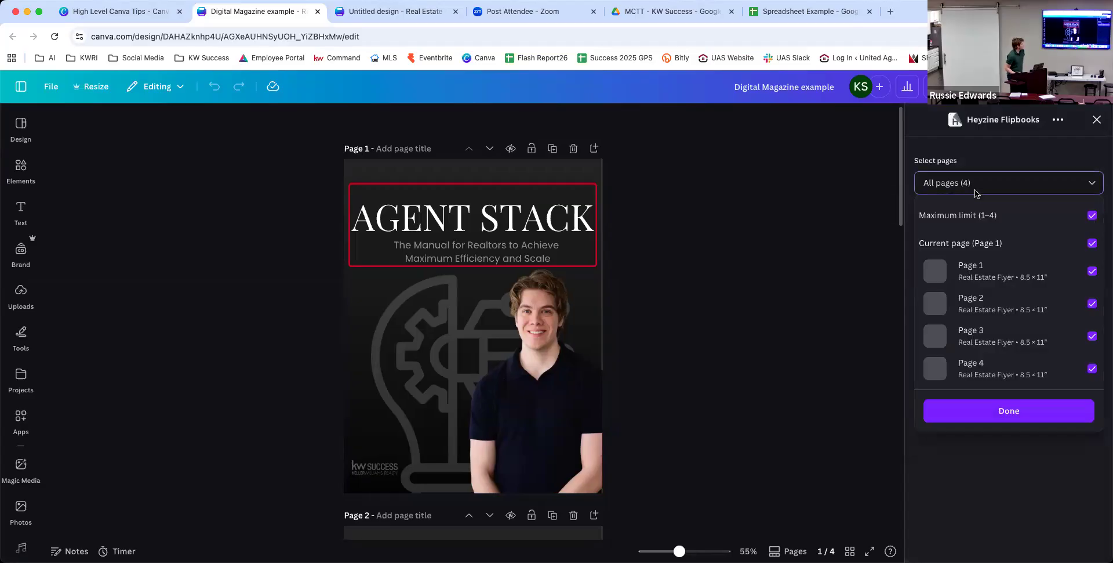
left_click(1025, 416)
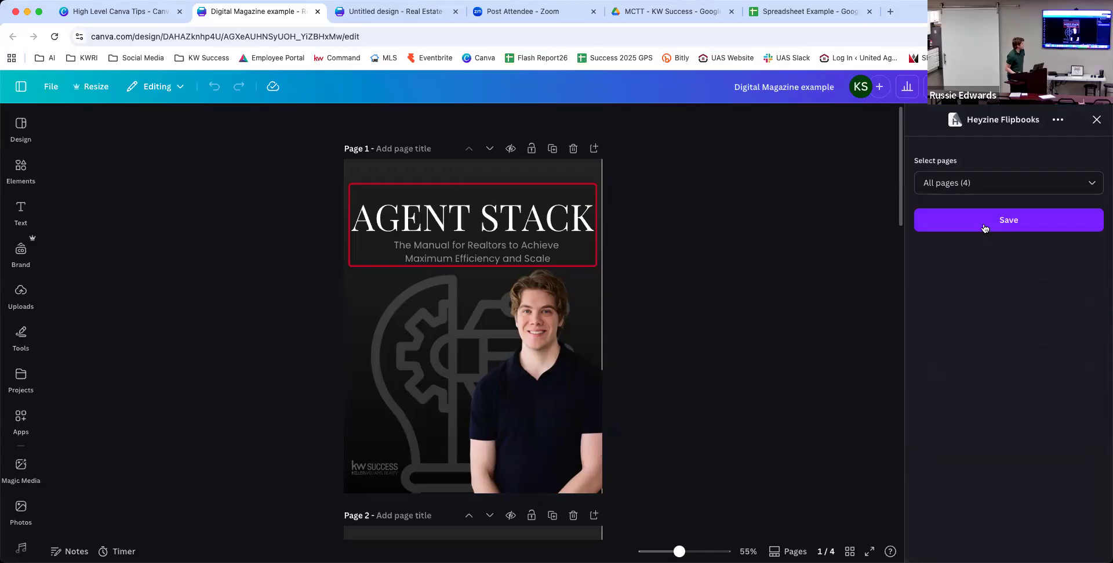
left_click(984, 226)
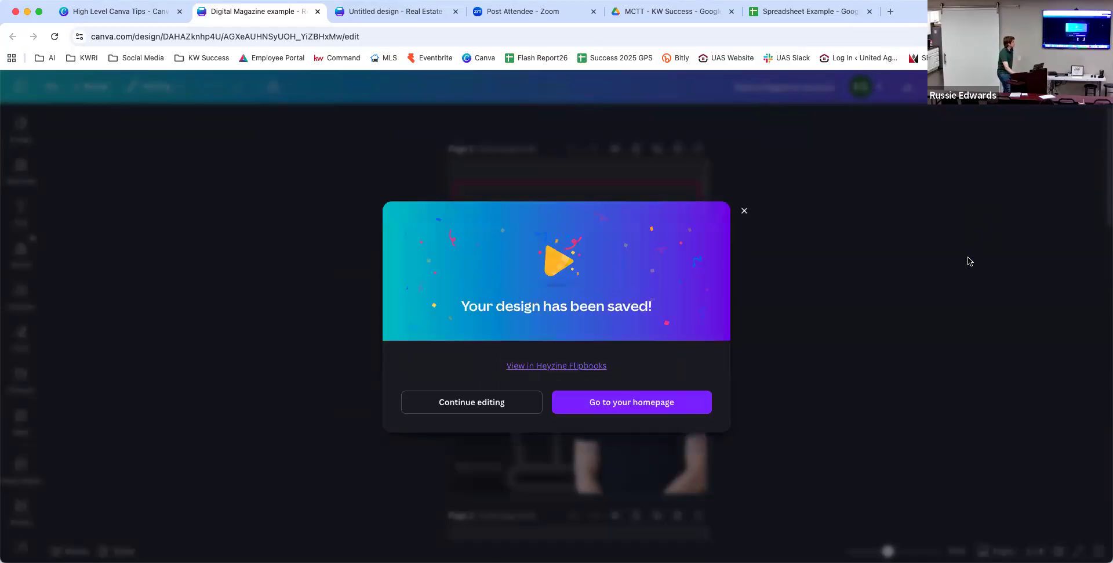
left_click(684, 406)
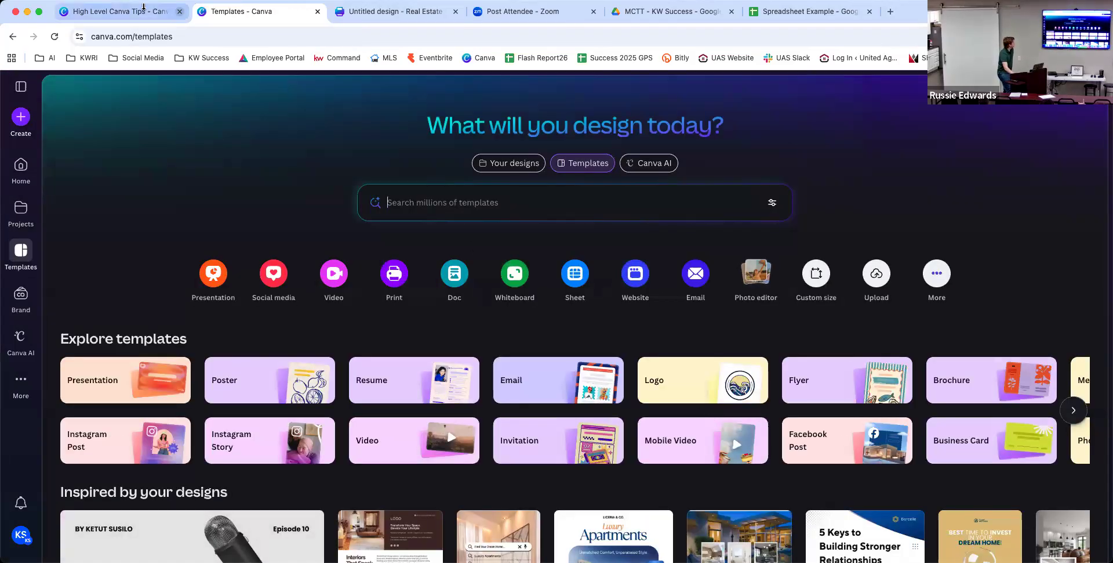
left_click(139, 12)
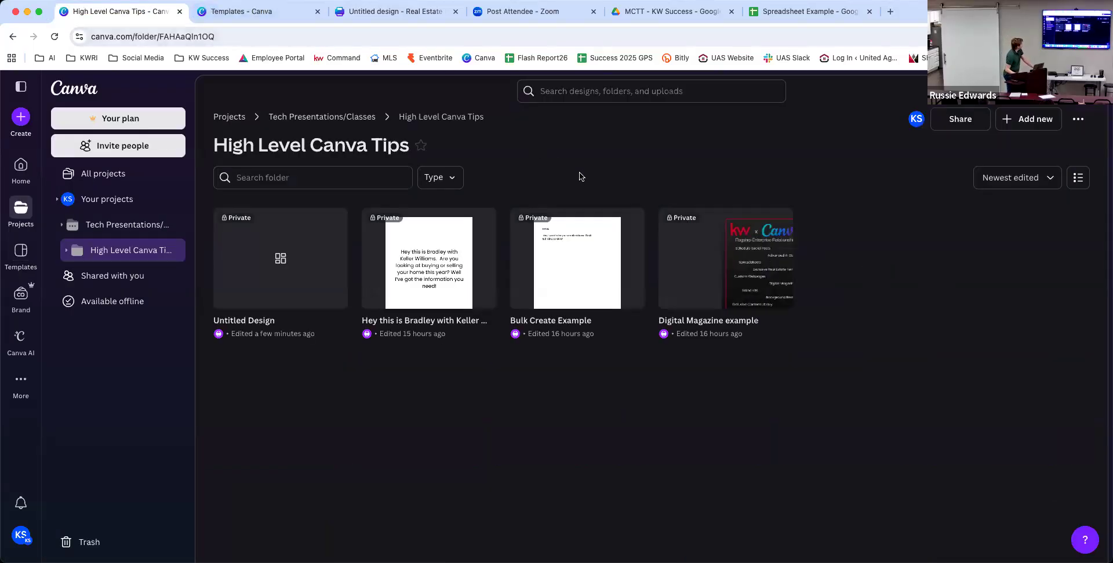
Reopen the Digital Magazine example and close the stray Templates browser tab.
left_click(716, 256)
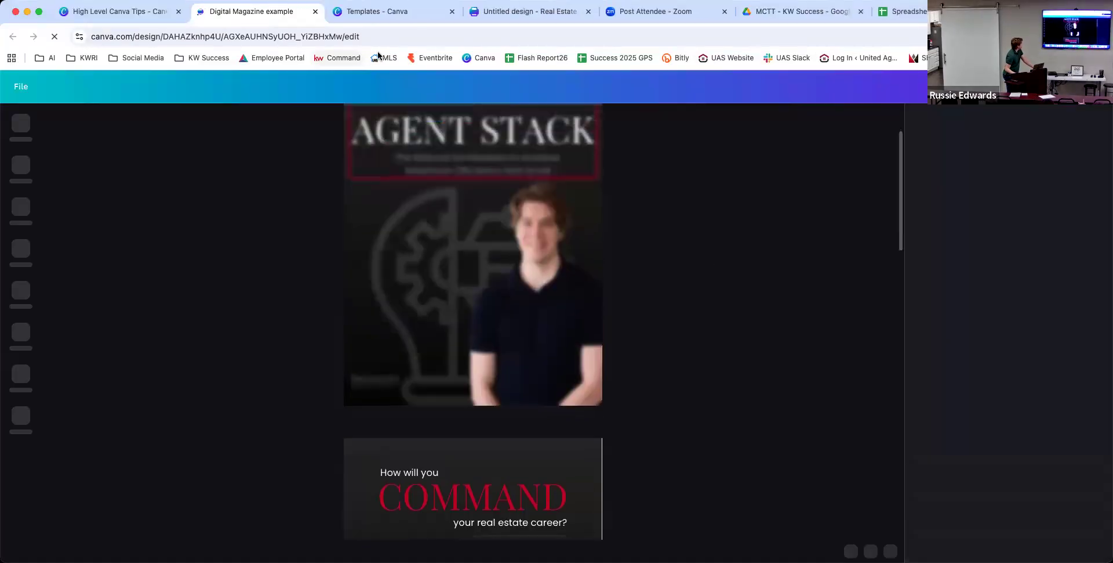
left_click(423, 17)
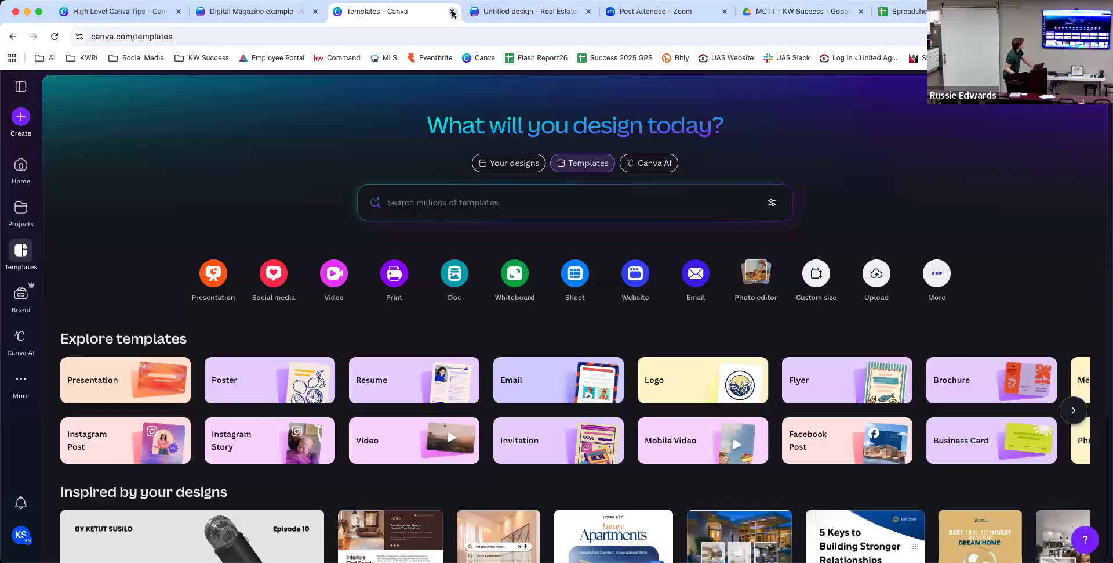
left_click(453, 11)
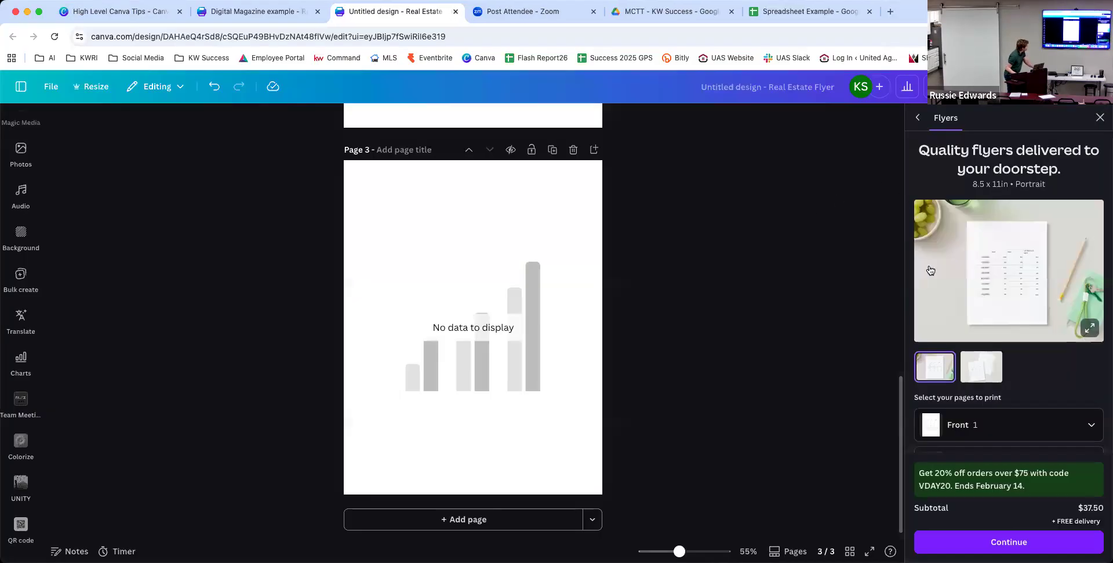
left_click(202, 8)
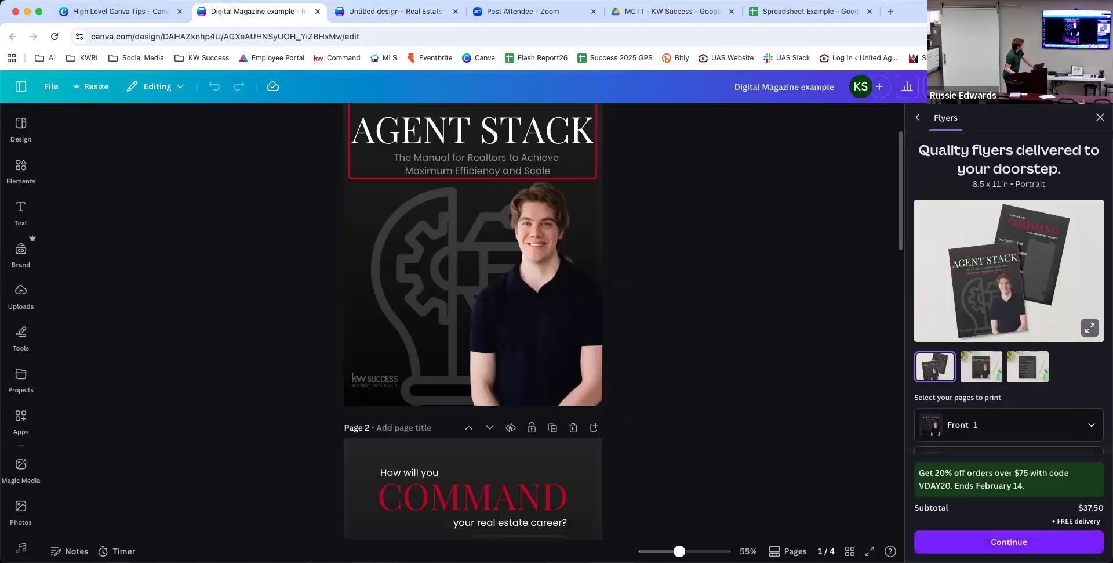
Save the design to Heyzine Flipbooks again and view it in Heyzine Flipbooks.
left_click(1099, 117)
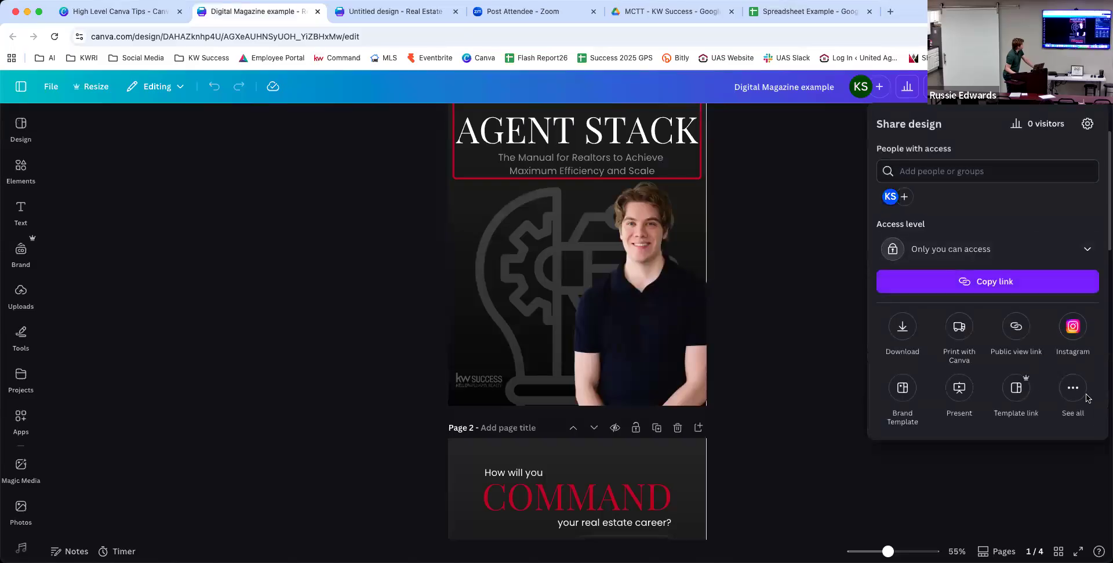
left_click(1073, 390)
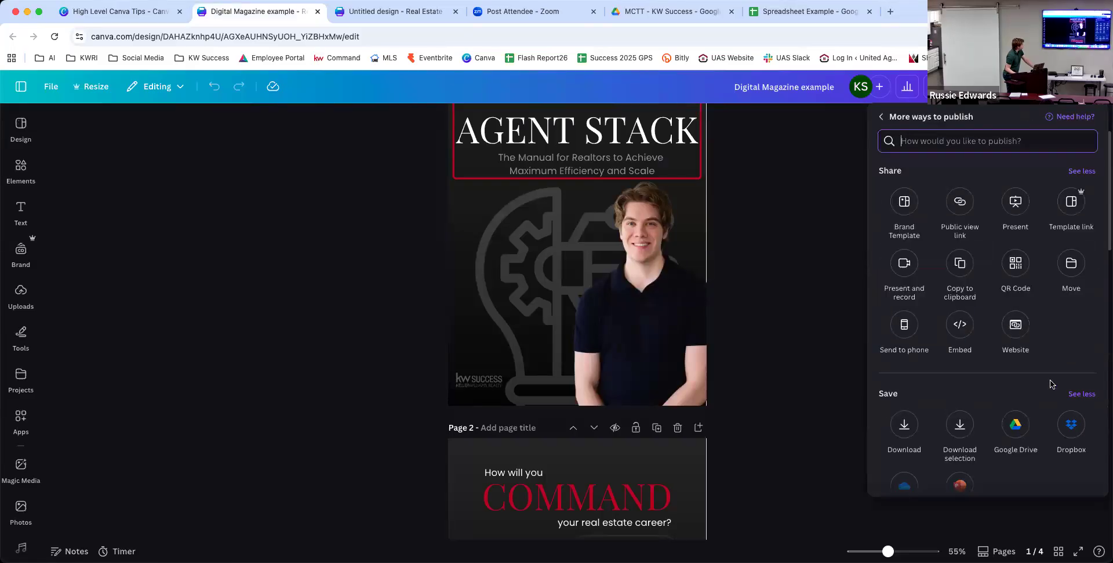
scroll(1052, 385, "down", 5)
scroll(1042, 379, "down", 7)
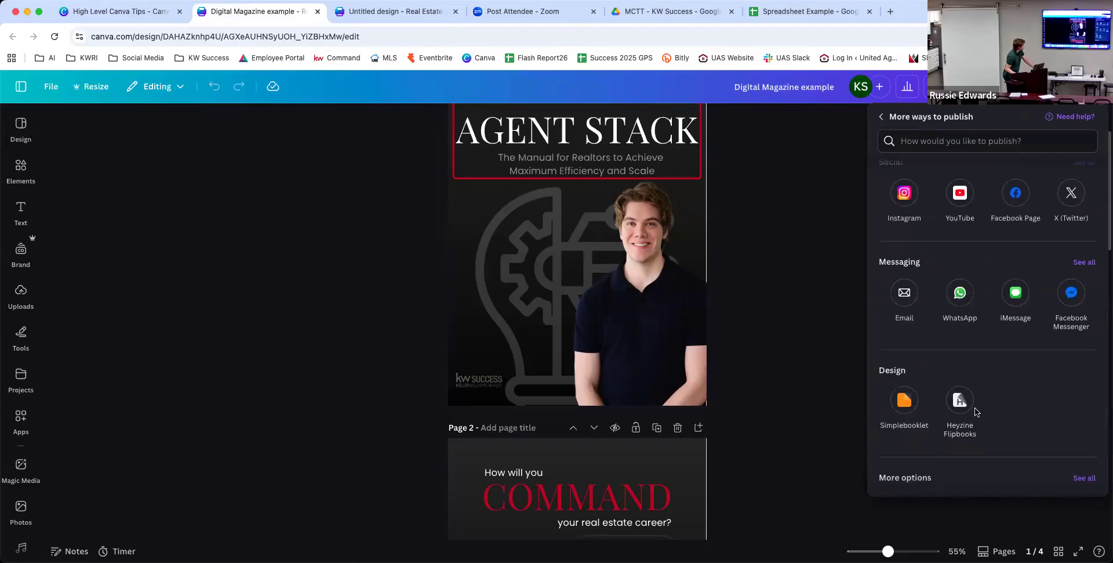
left_click(960, 403)
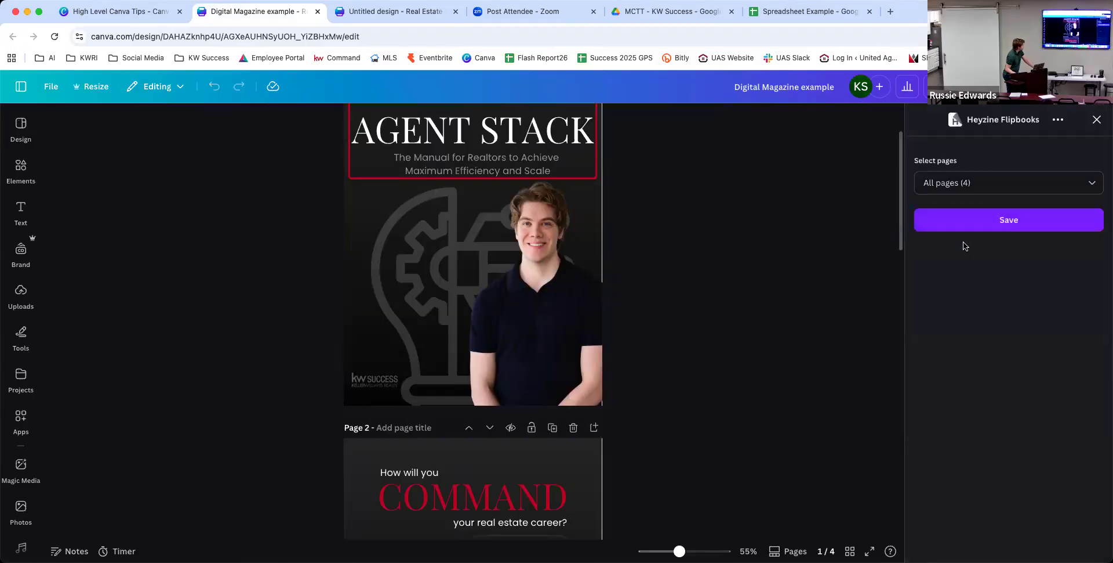
left_click(967, 228)
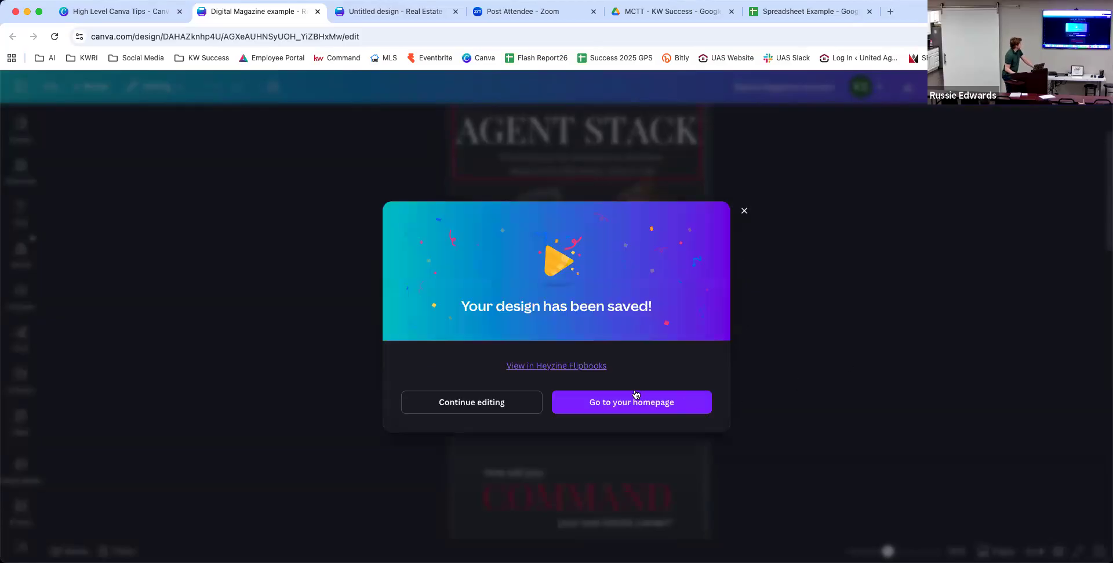
left_click(577, 365)
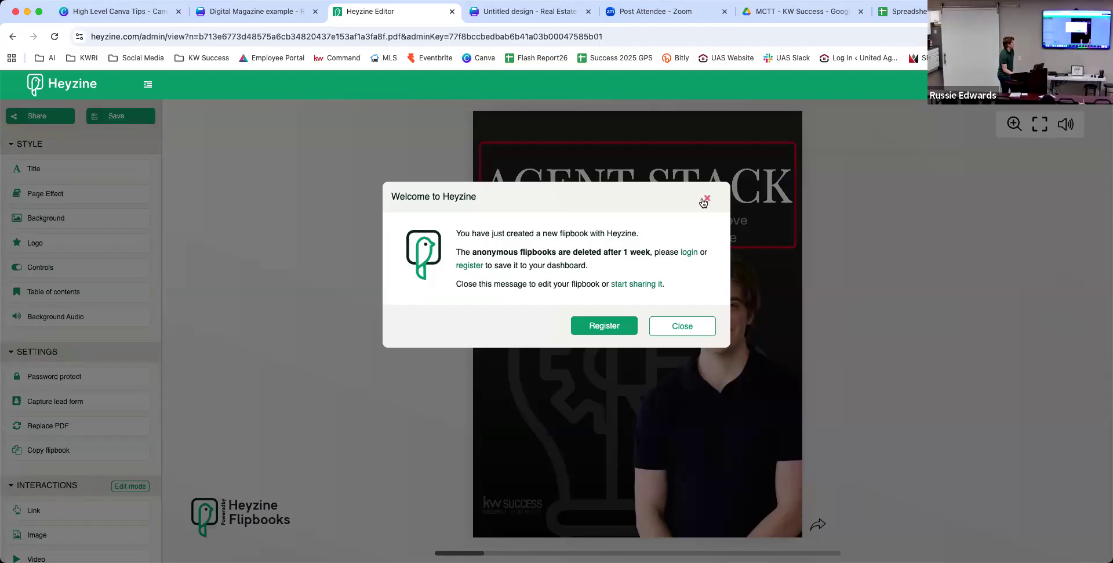
Dismiss the Heyzine welcome, turn from the Agent Stack cover to the COMMAND spread, then return to Canva.
left_click(705, 200)
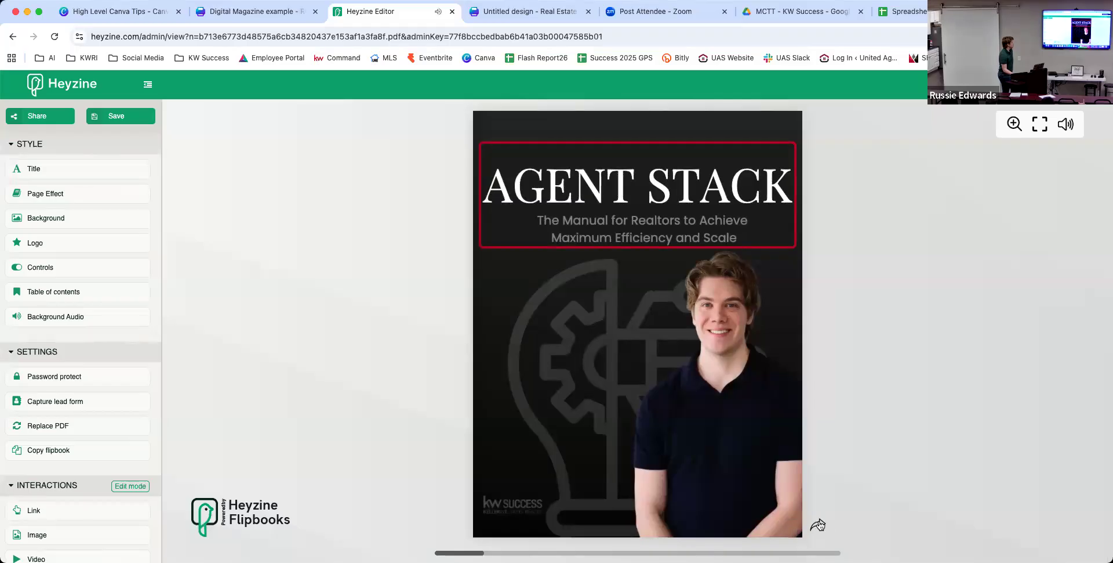
left_click(819, 523)
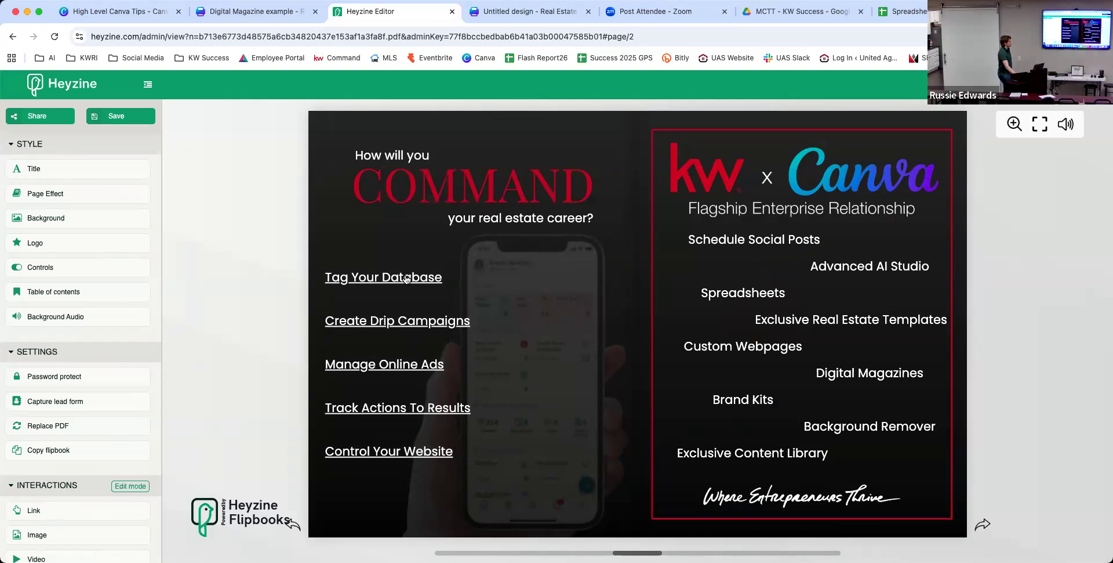
left_click(257, 12)
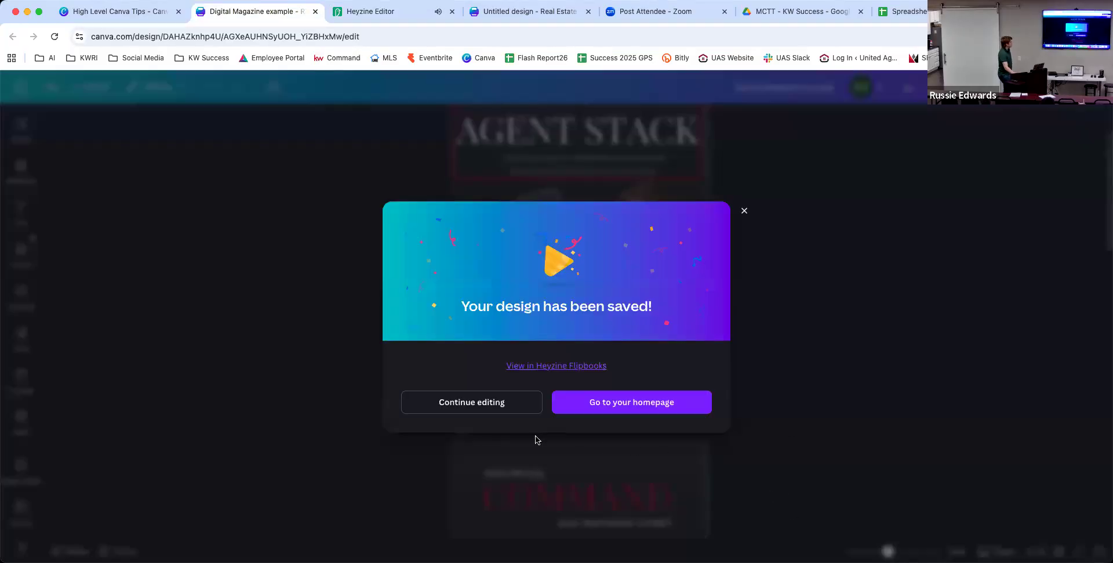
Dismiss the save confirmation, bring page 2 into view, and close the 'your real estate career?' link options without changes.
left_click(496, 409)
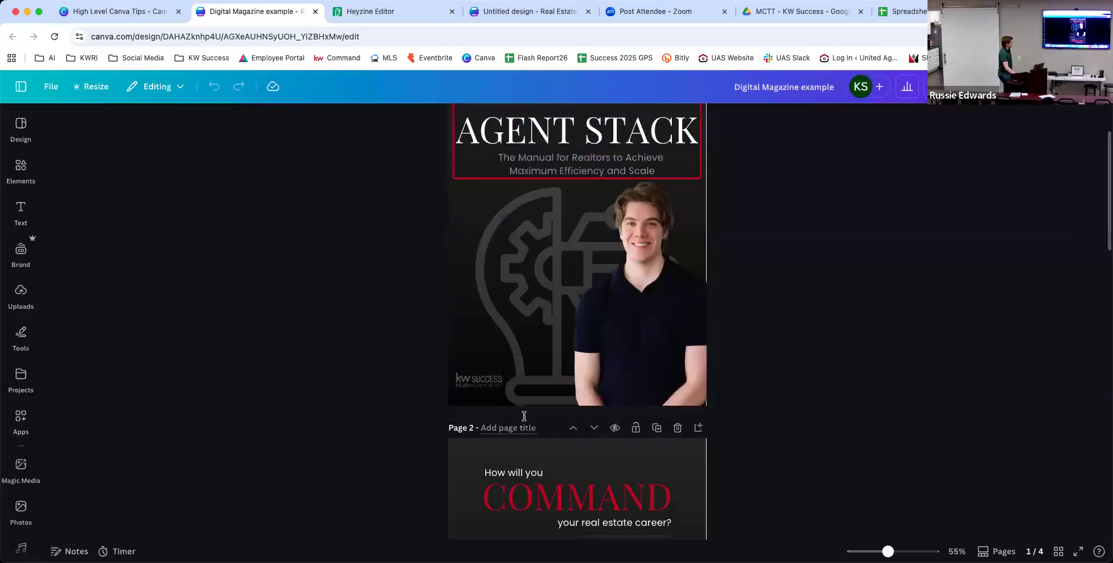
scroll(525, 417, "up", 2)
scroll(529, 432, "down", 5)
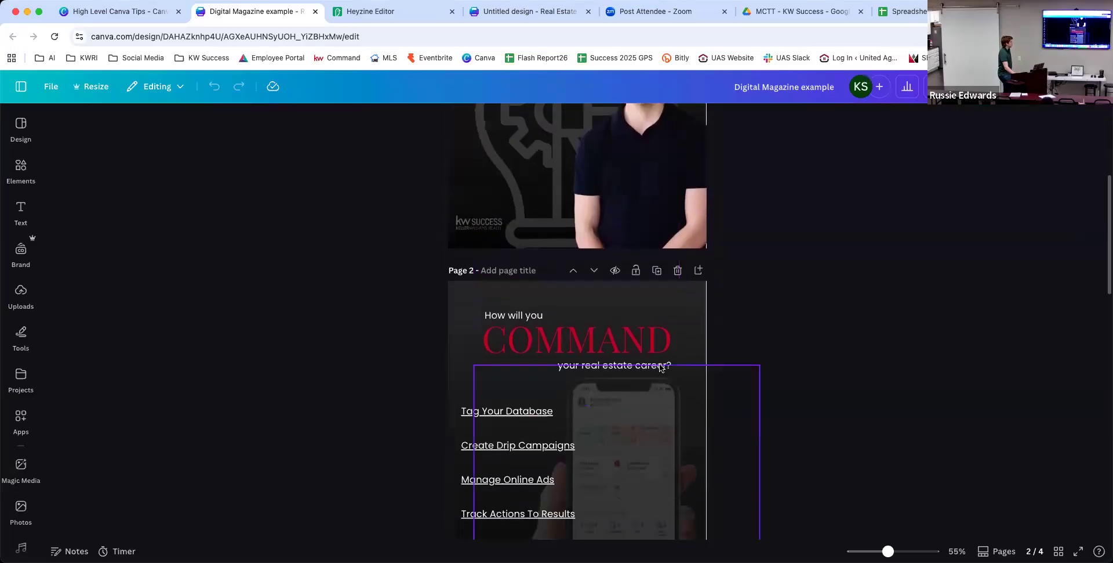
left_click(619, 364)
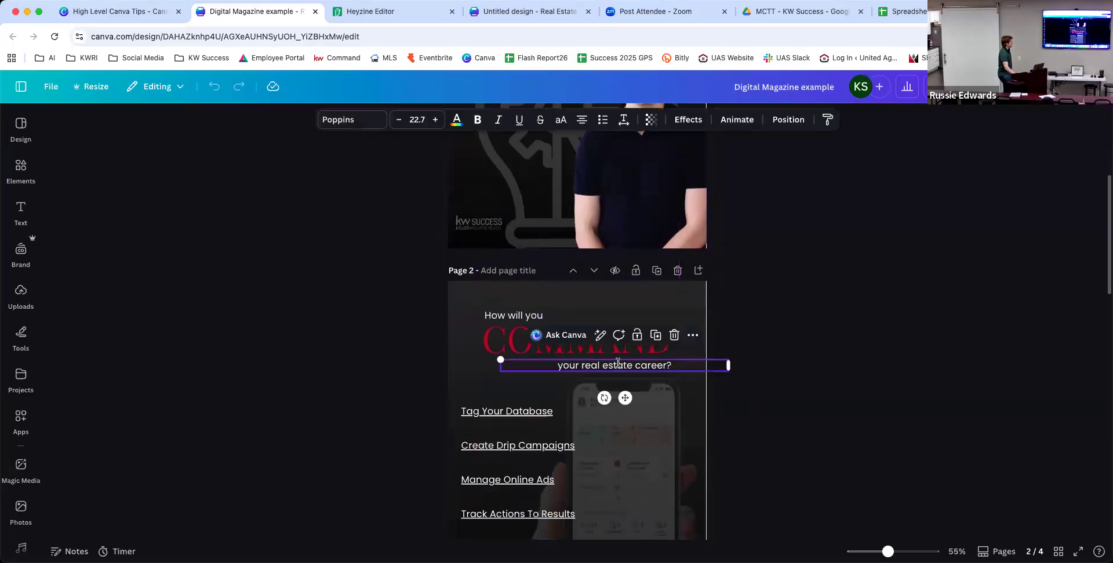
double_click(618, 363)
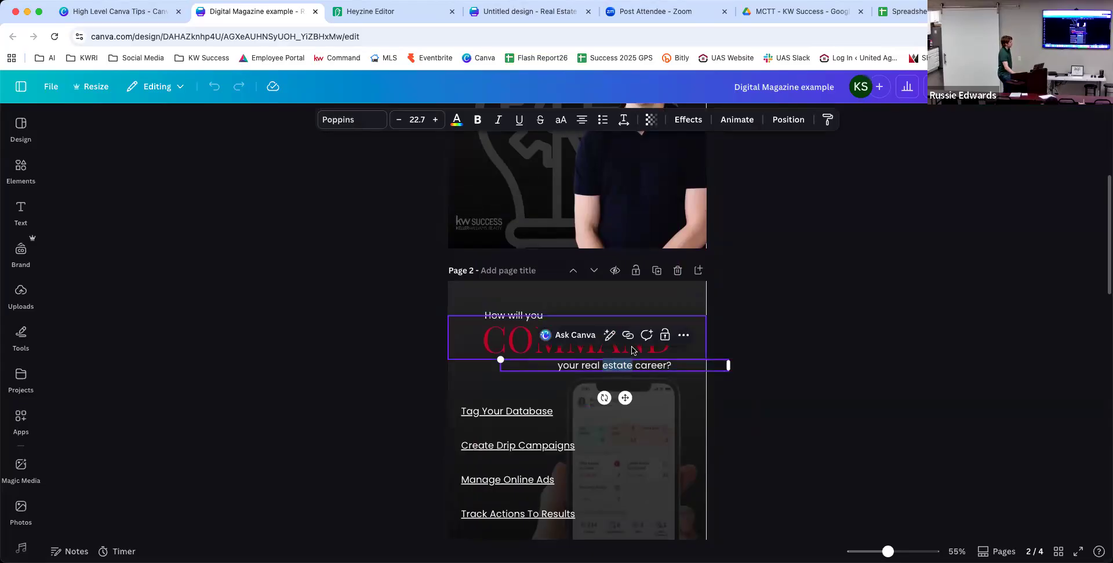
left_click(628, 335)
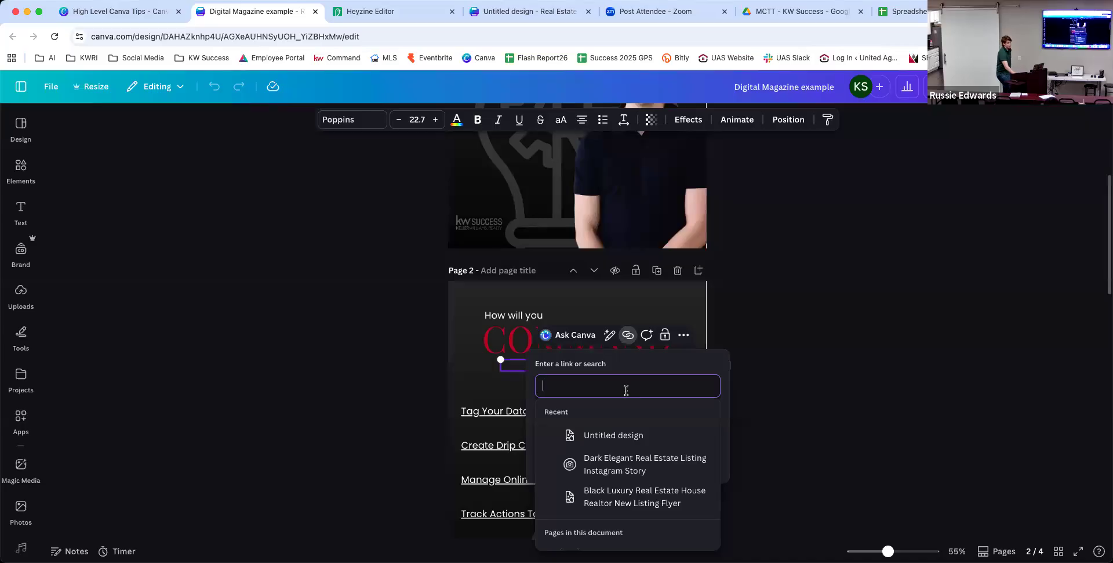
left_click(903, 350)
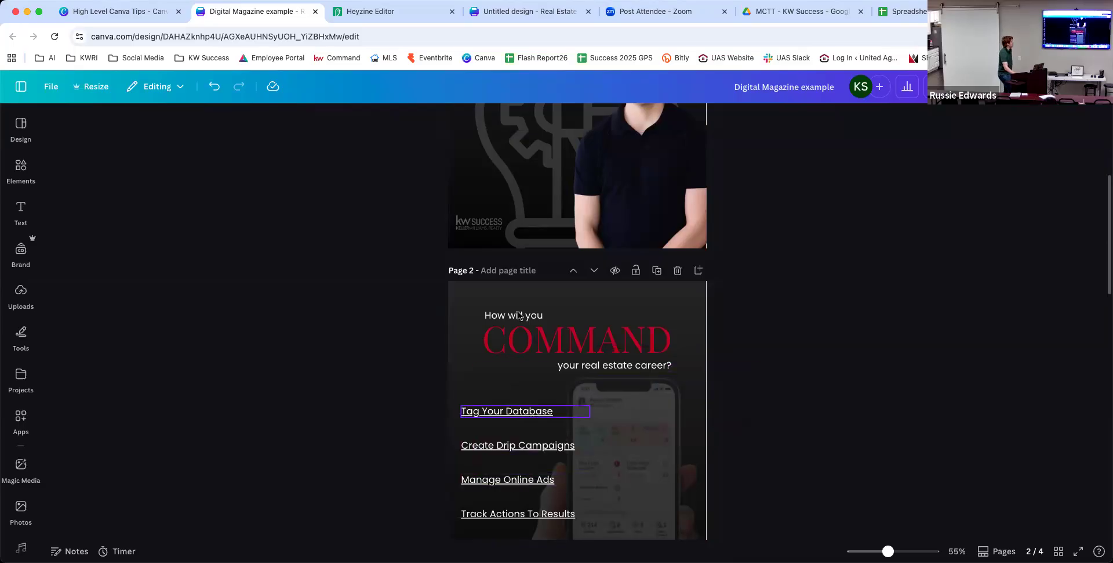
In Heyzine, test the Tag Your Database link, close its article, then page to DATABASE and back to the cover.
left_click(374, 16)
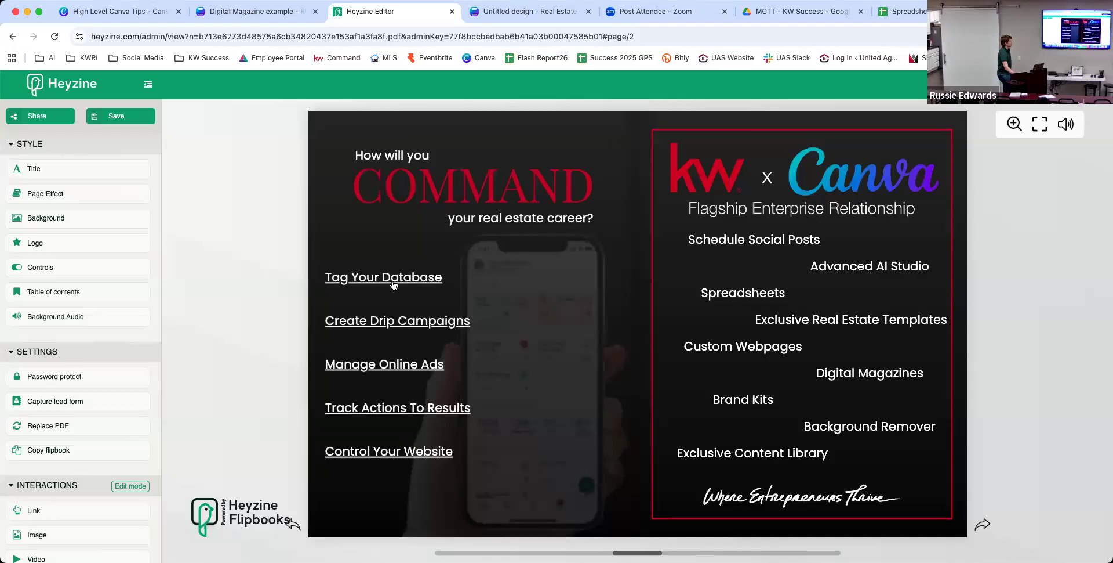
left_click(393, 283)
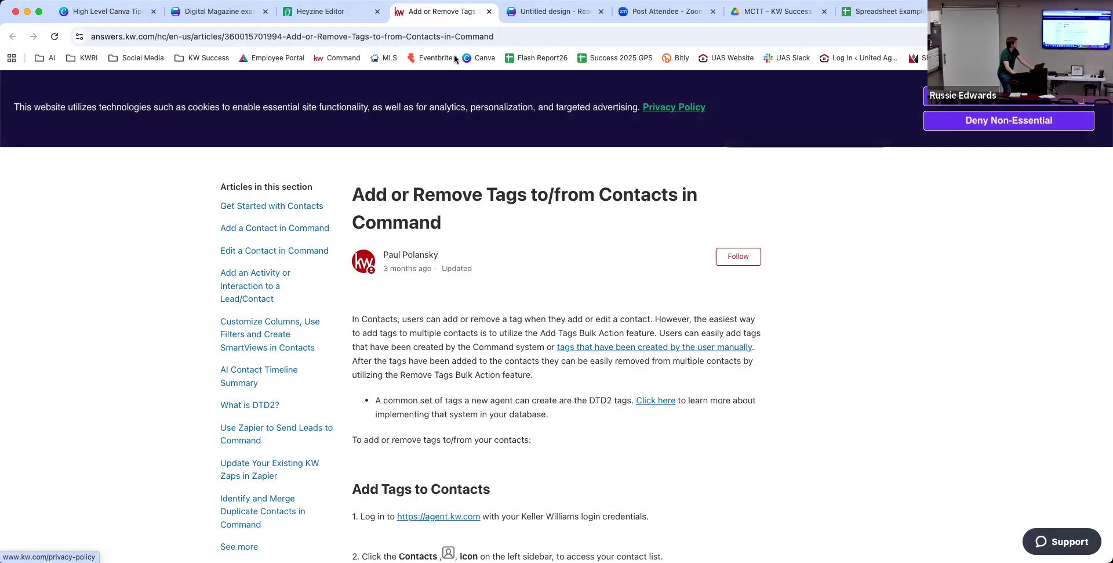
left_click(490, 12)
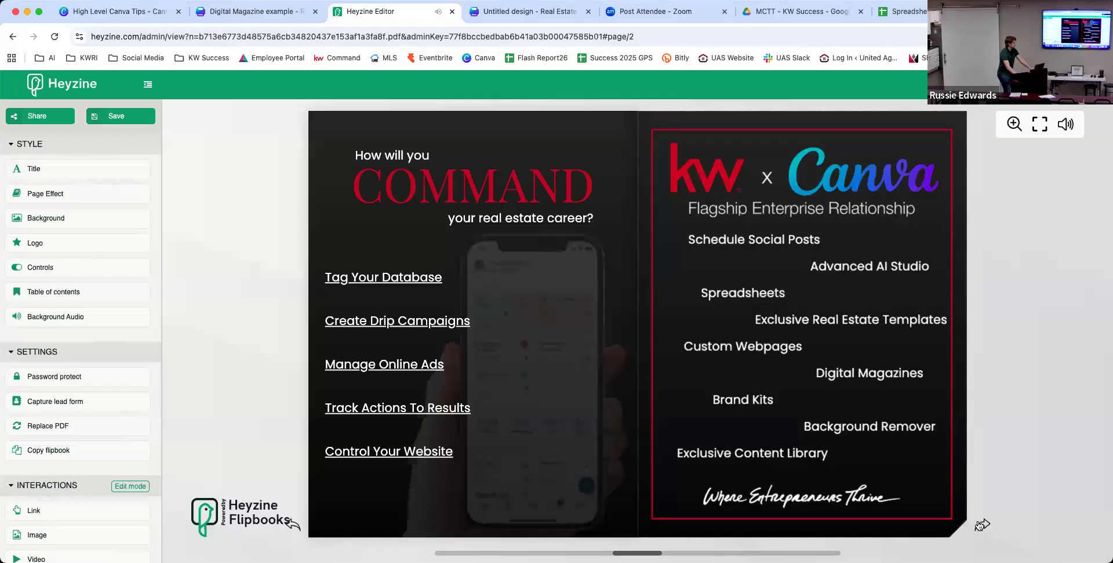
left_click(983, 524)
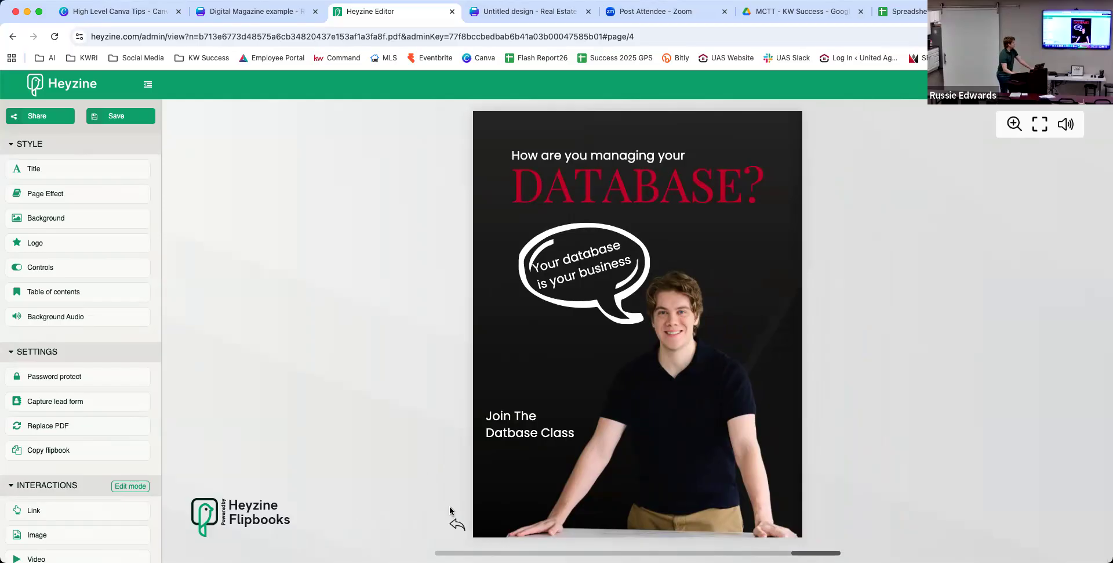
left_click(456, 525)
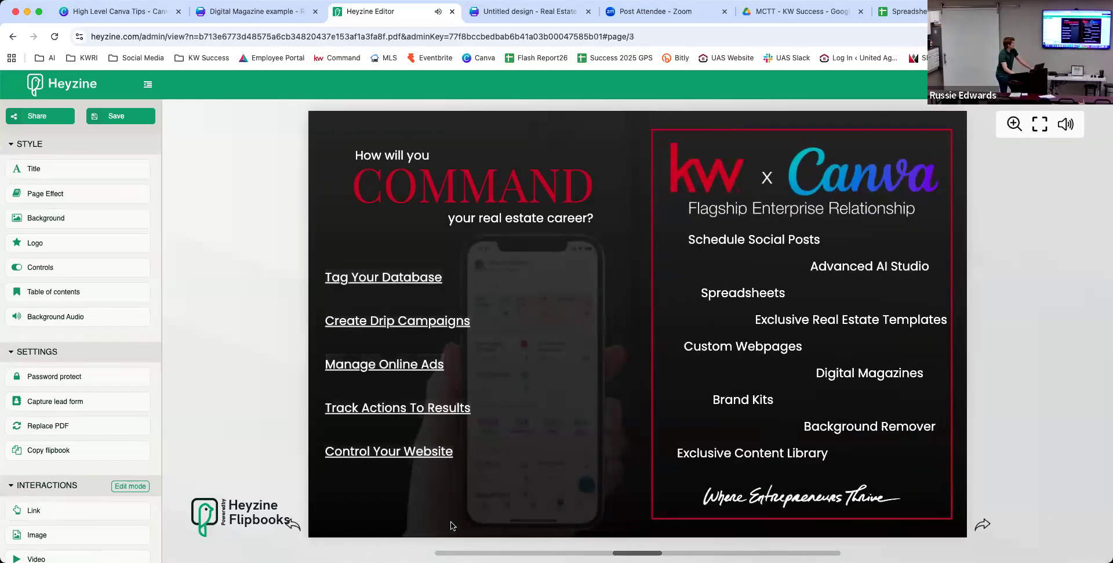
left_click(295, 533)
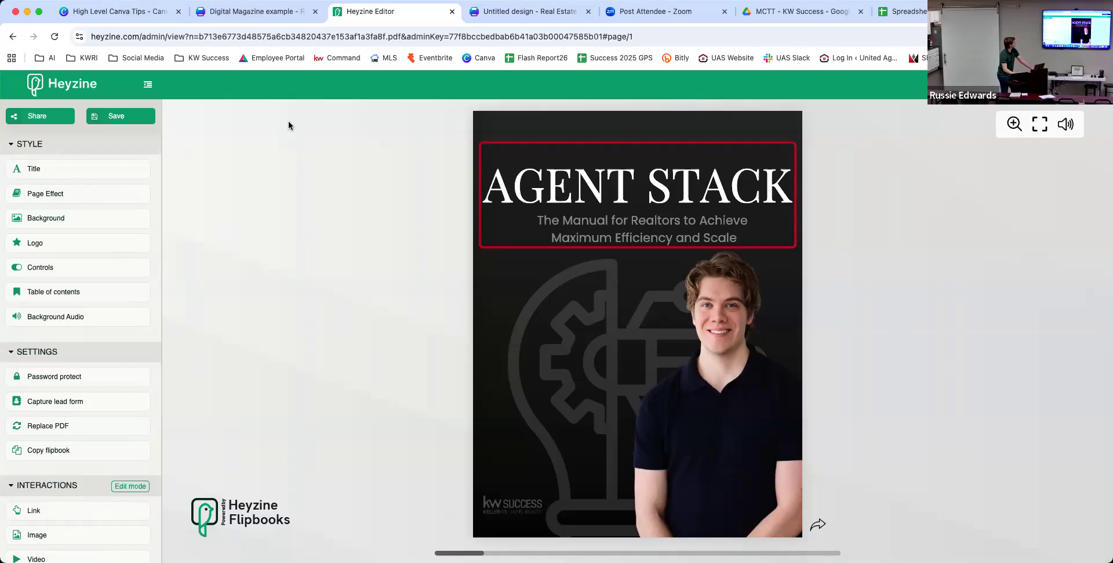
left_click(29, 117)
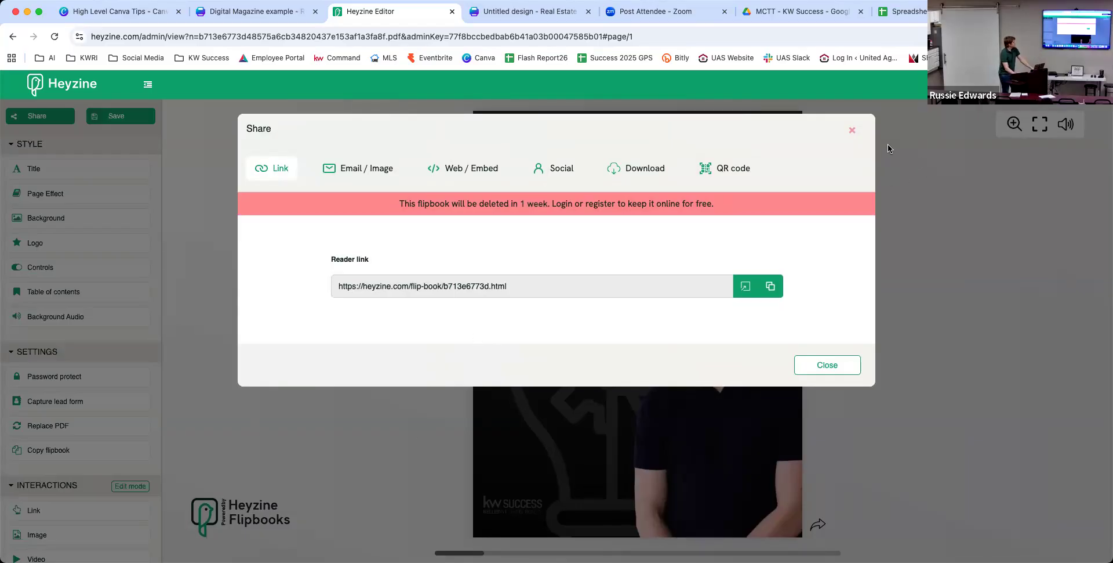
left_click(851, 126)
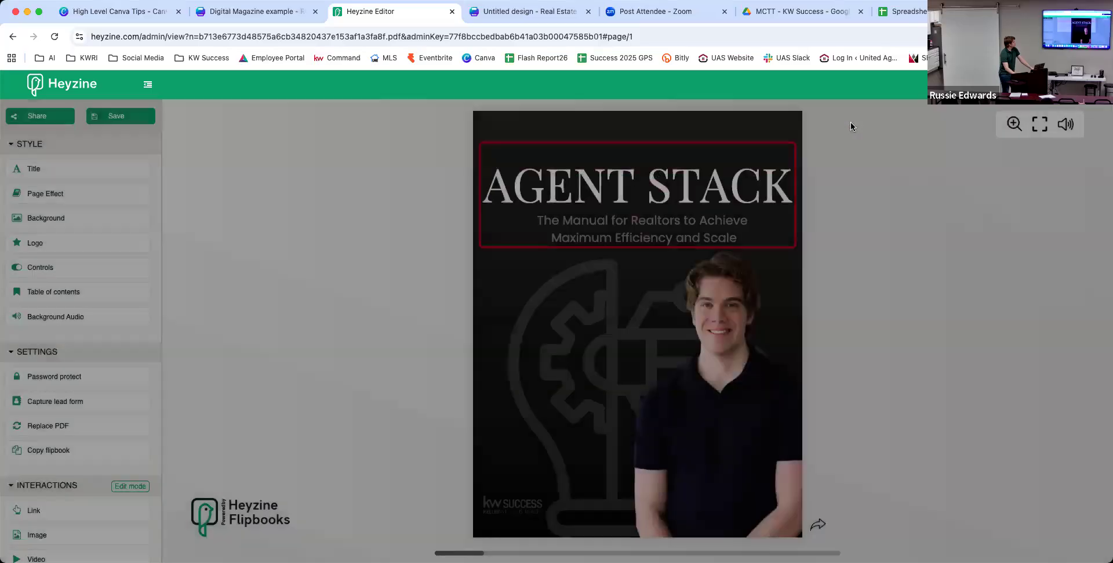
Glance over page 2 of the Digital Magazine example, then switch to the High Level Canva Tips folder.
left_click(250, 9)
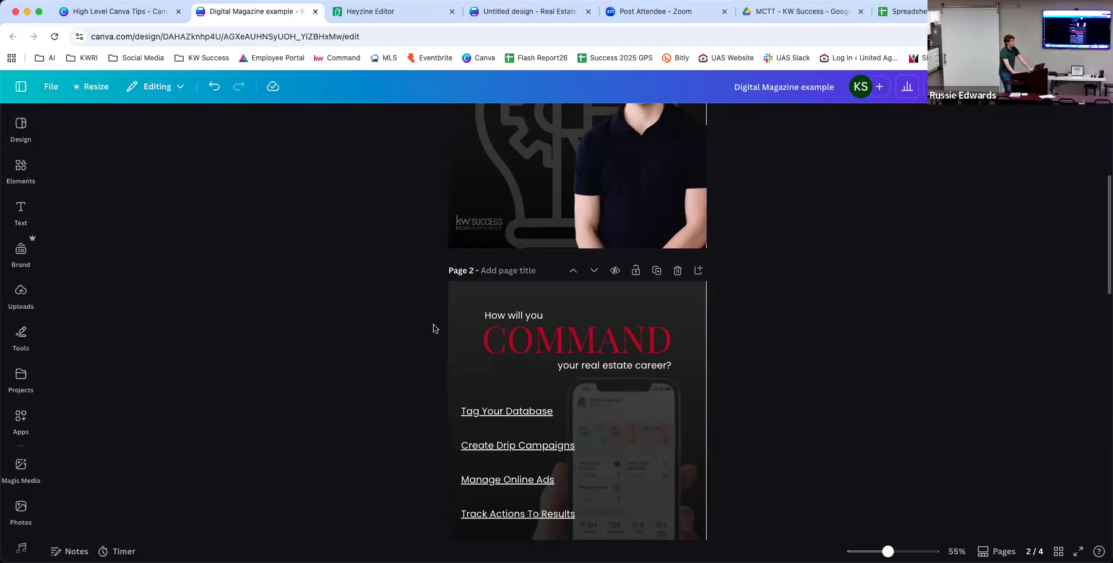
scroll(557, 298, "up", 1)
scroll(557, 298, "up", 2)
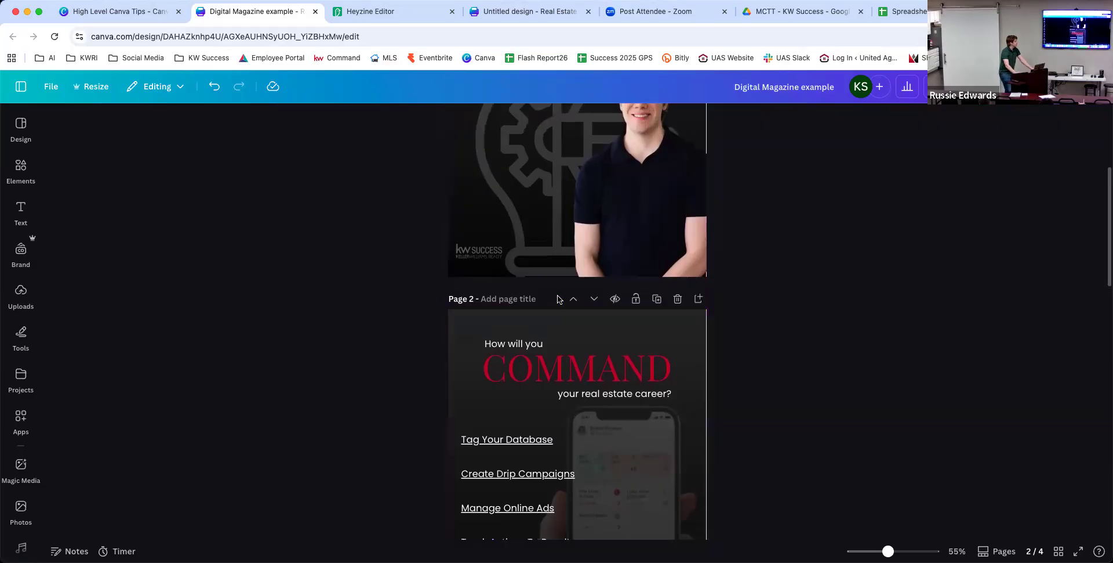
scroll(559, 299, "down", 3)
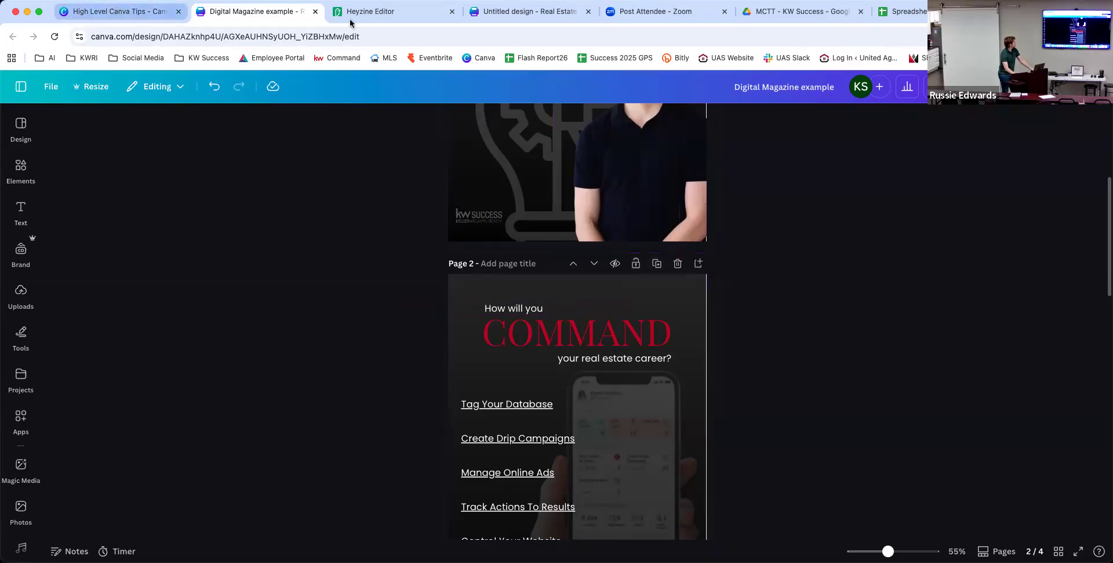
left_click(142, 7)
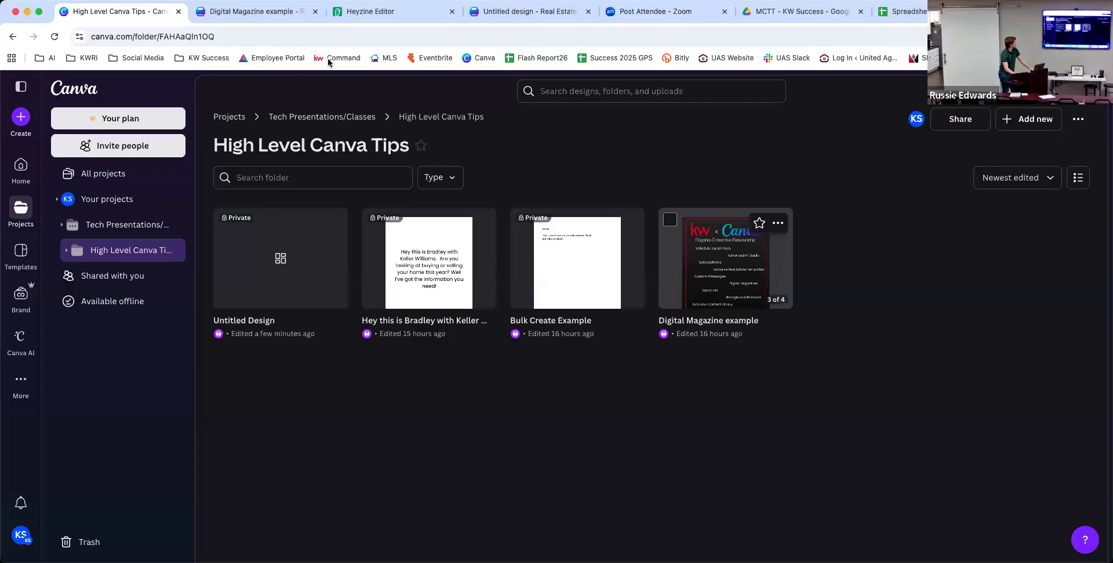
Open Bulk Create Example, review the 8.5 x 11 in flyer order ($37.50 subtotal), and close the panel.
left_click(561, 260)
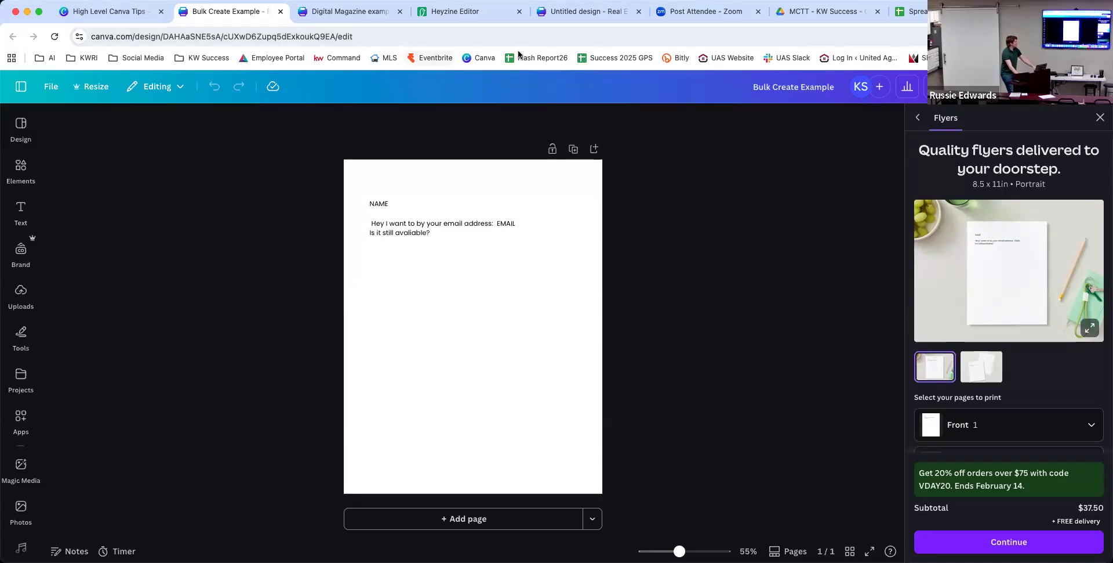
left_click(1100, 117)
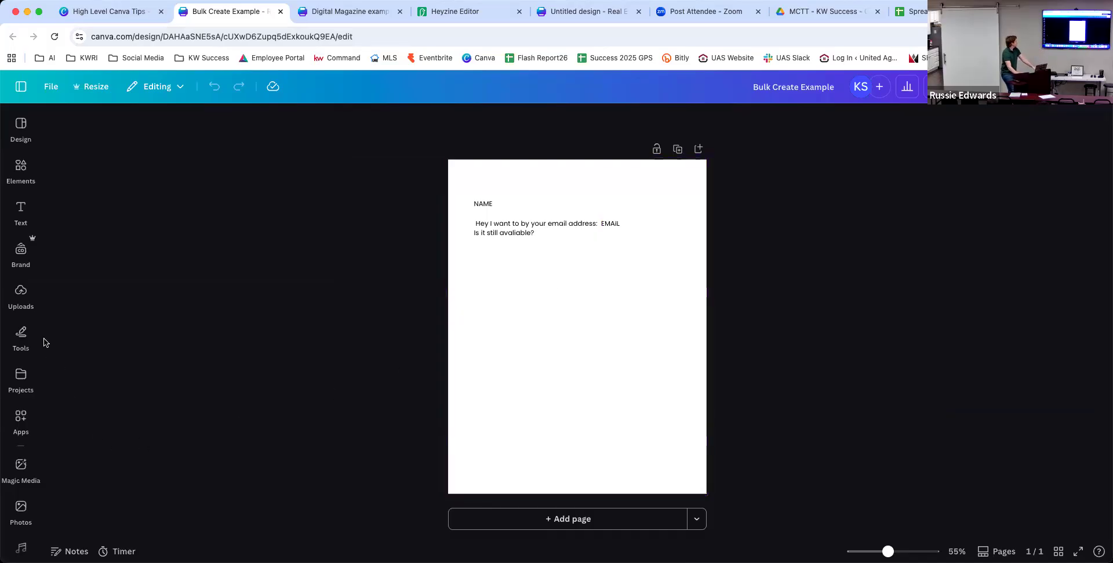
Search apps for 'bulk create', launch Bulk create, and choose manual entry to open the Name/Email table.
left_click(31, 433)
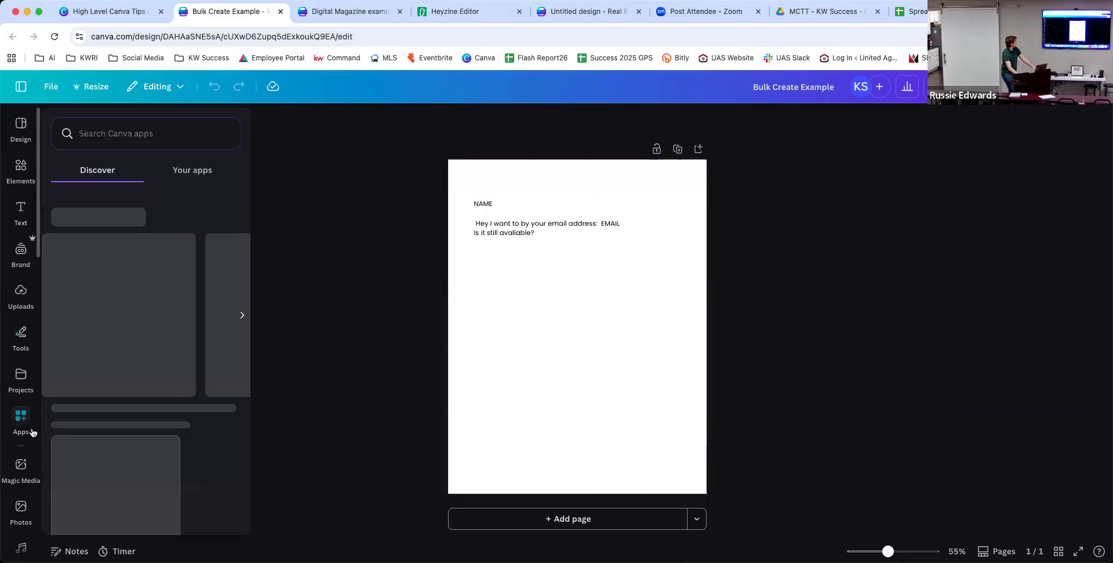
left_click(118, 128)
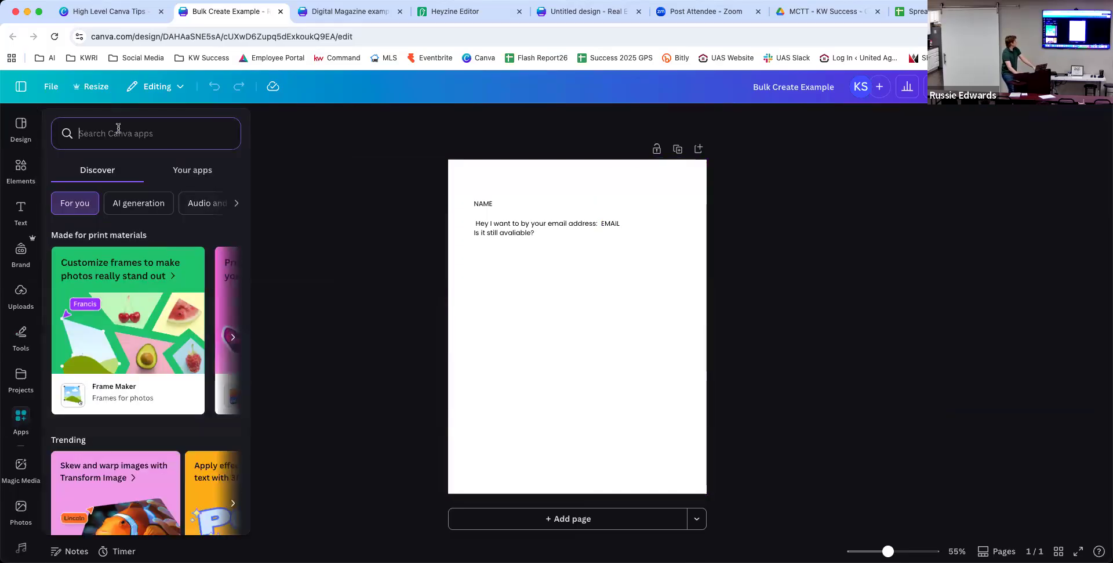
type("bul")
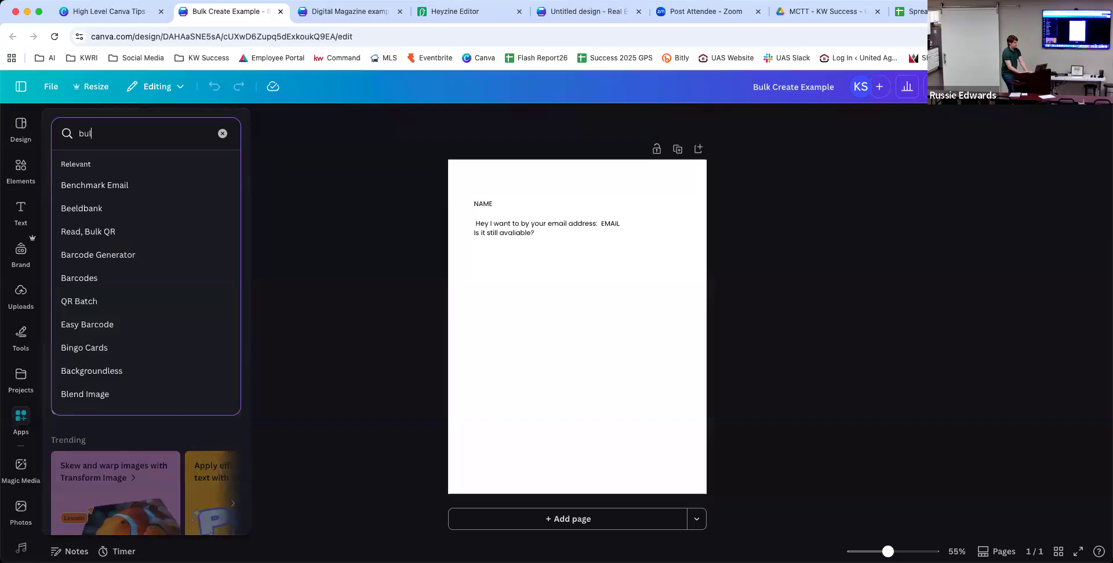
type("k create")
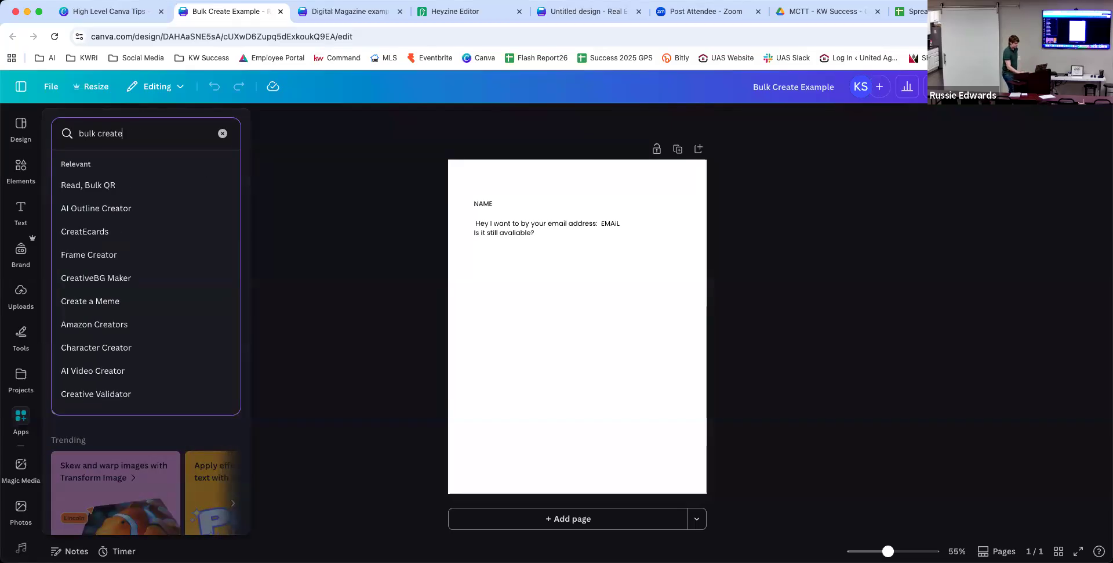
key("Return")
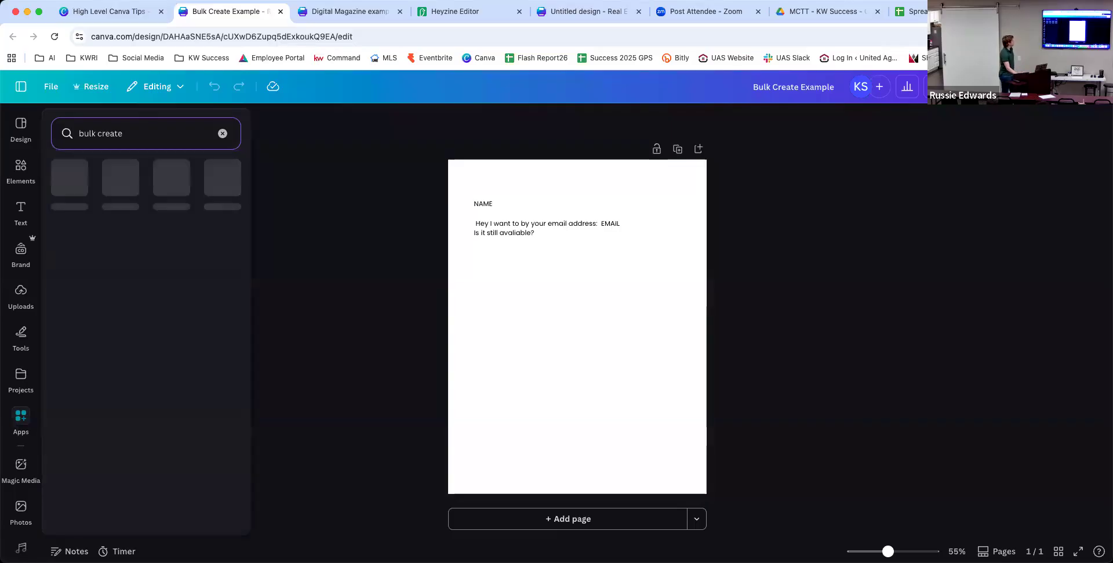
left_click(21, 169)
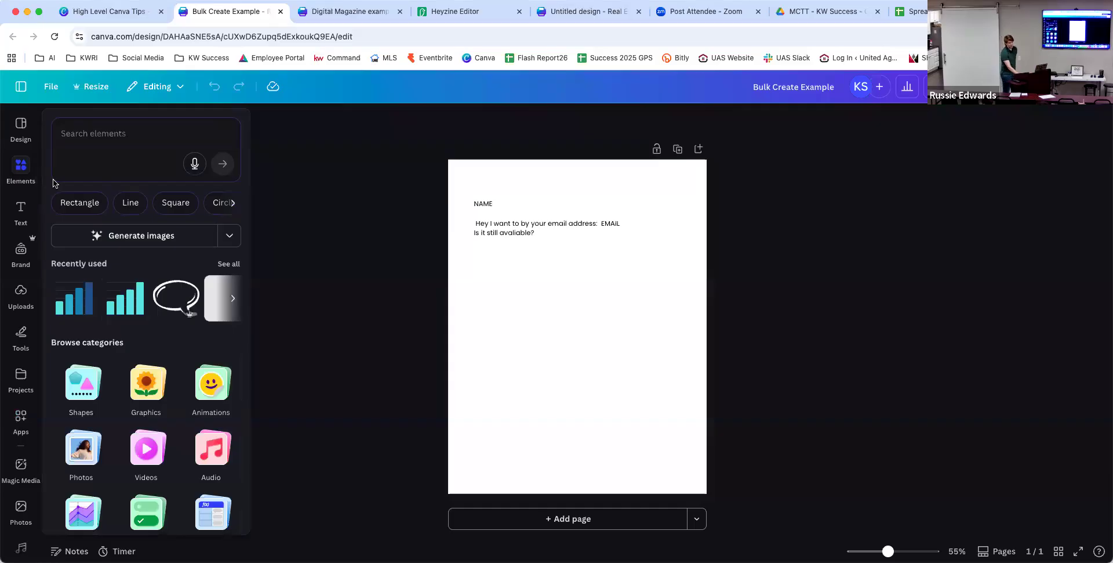
left_click(20, 421)
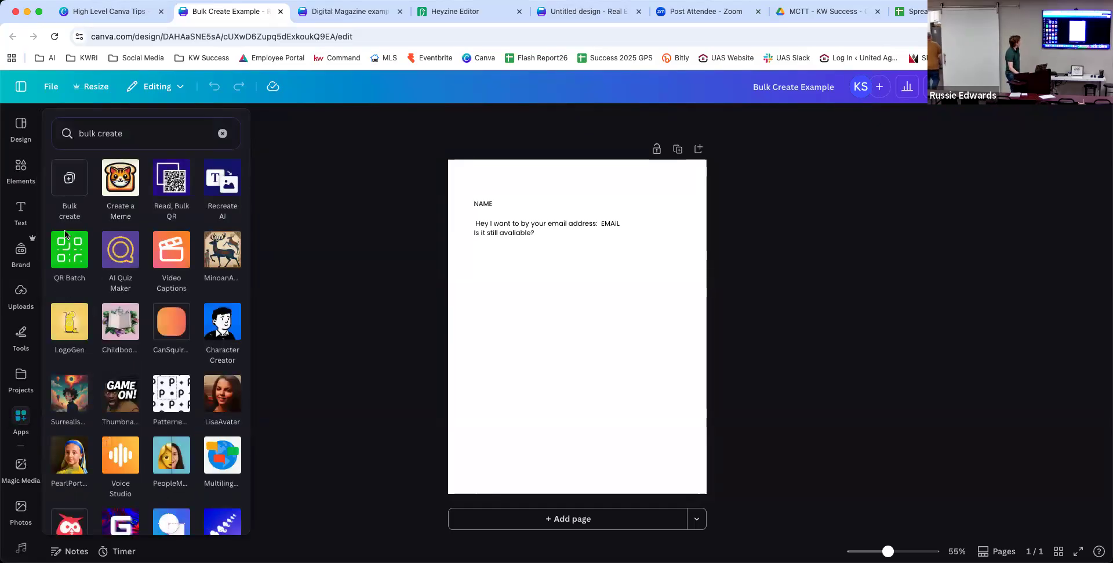
left_click(71, 183)
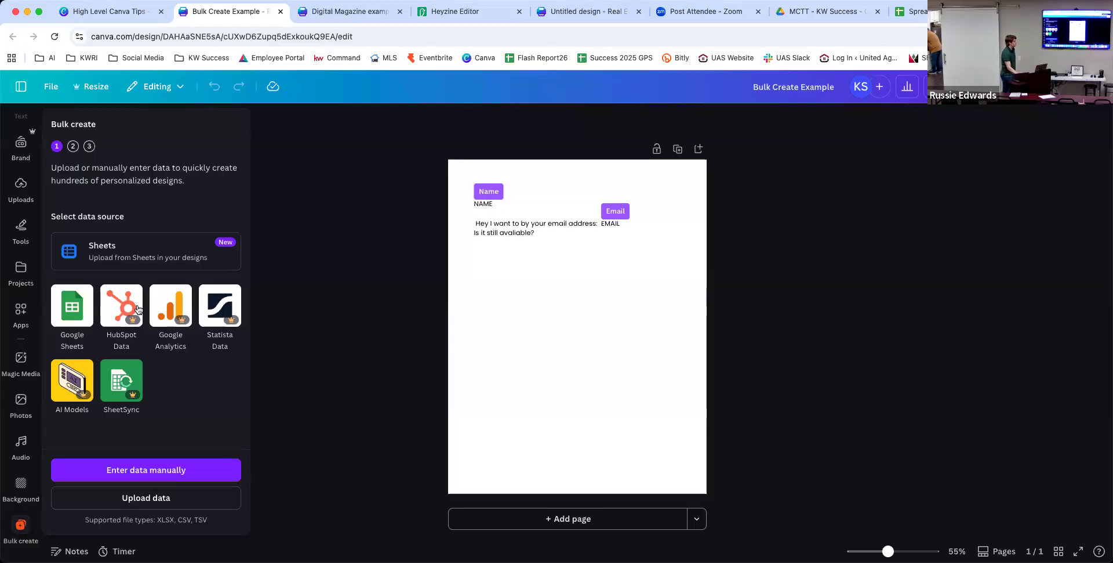
left_click(179, 470)
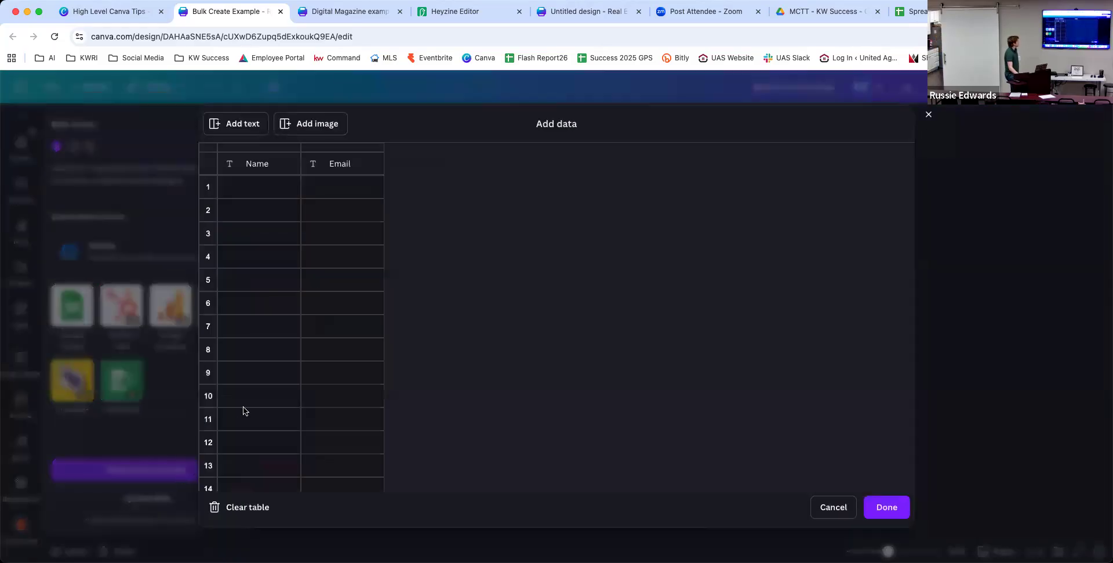
left_click(280, 189)
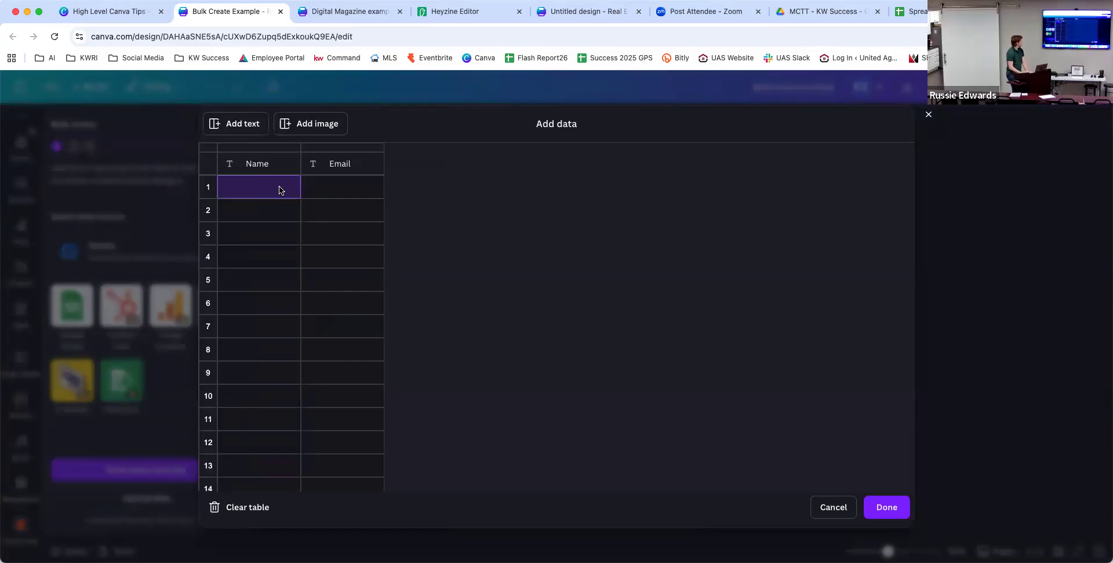
Enter the first contact's full name and e-mail address in the first data row.
type("John Doe")
key("Tab")
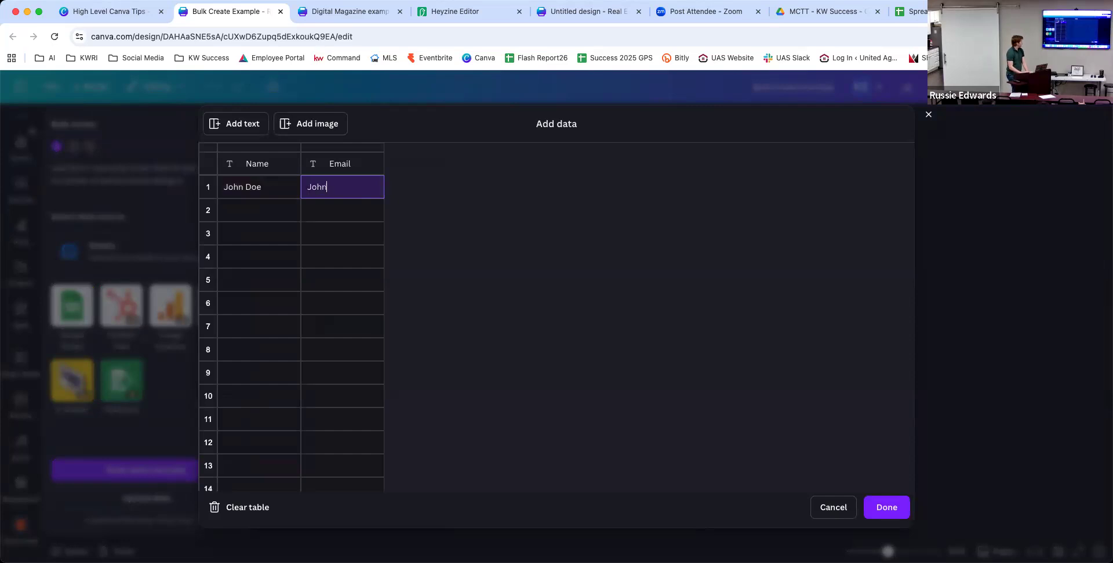
key("Return")
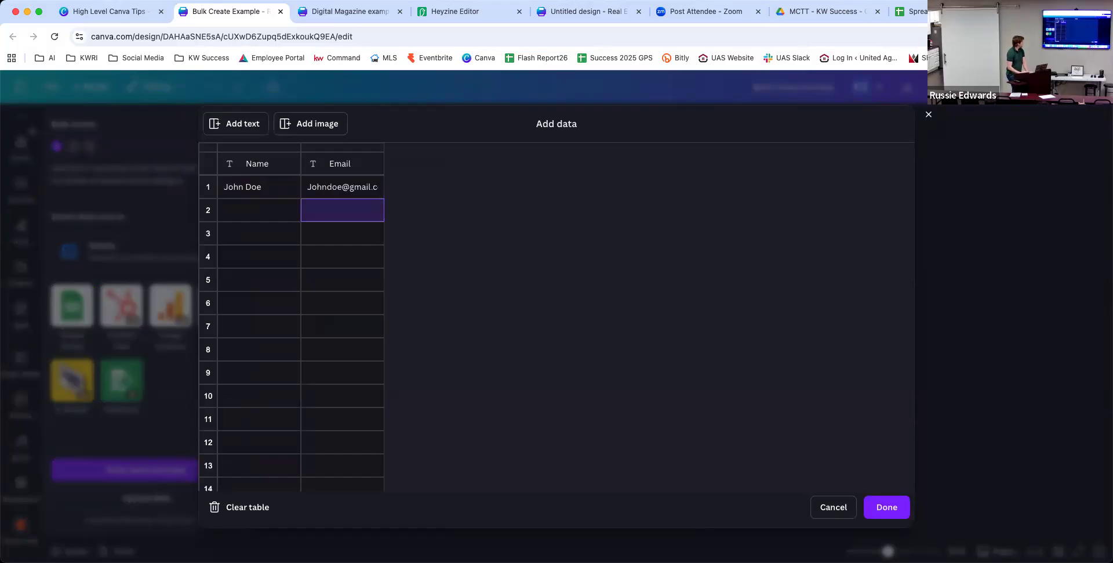
Enter the second contact's name and e-mail in row two and save the table.
left_click(259, 210)
type("Jane")
key("Tab")
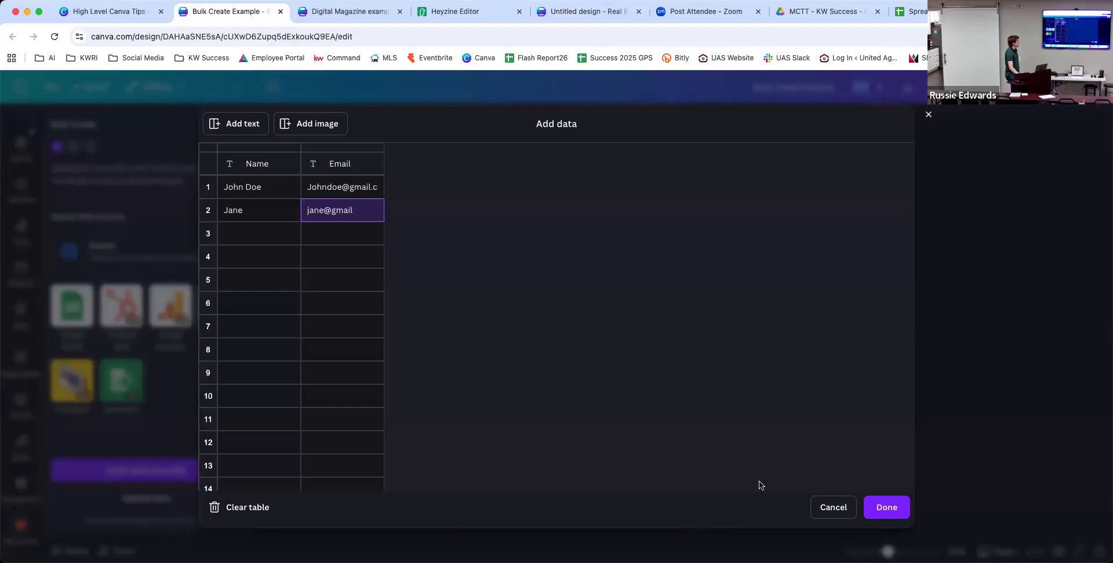
left_click(875, 503)
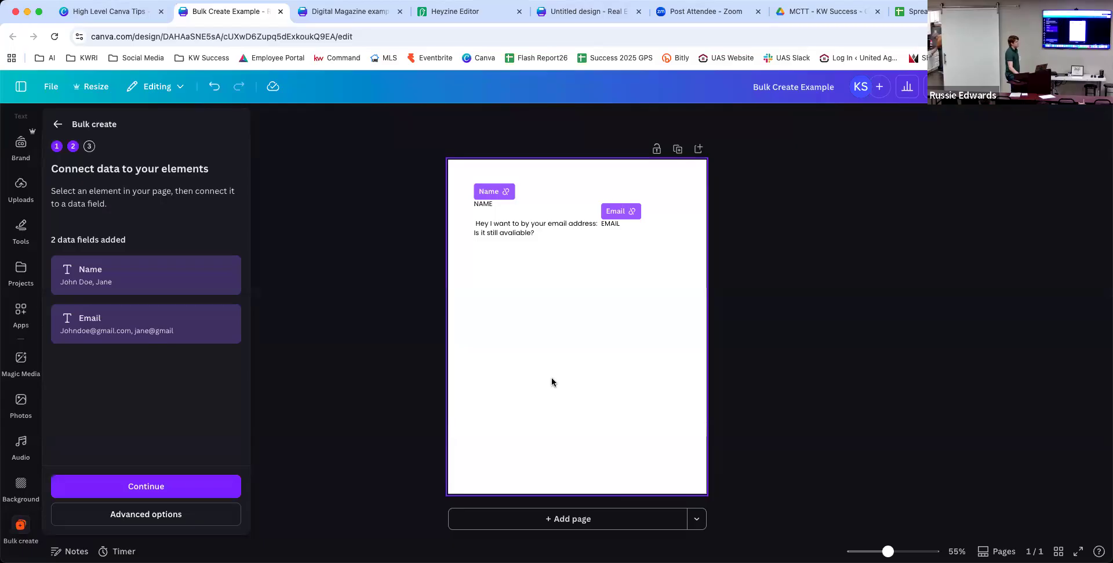
Clear the old data connections and link the NAME text to the Name field.
left_click(504, 192)
left_click(632, 211)
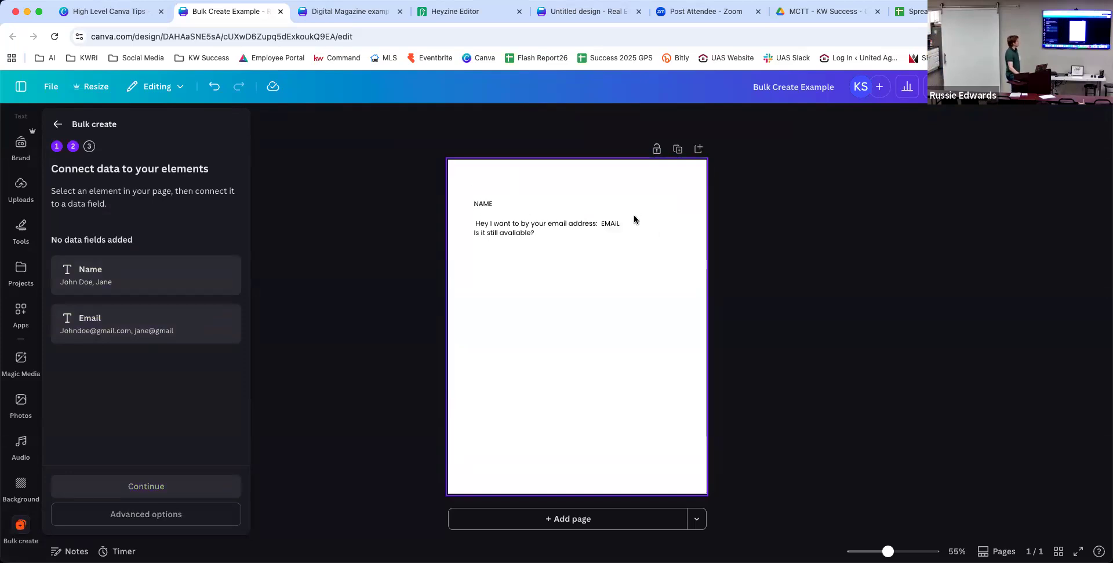
left_click(541, 304)
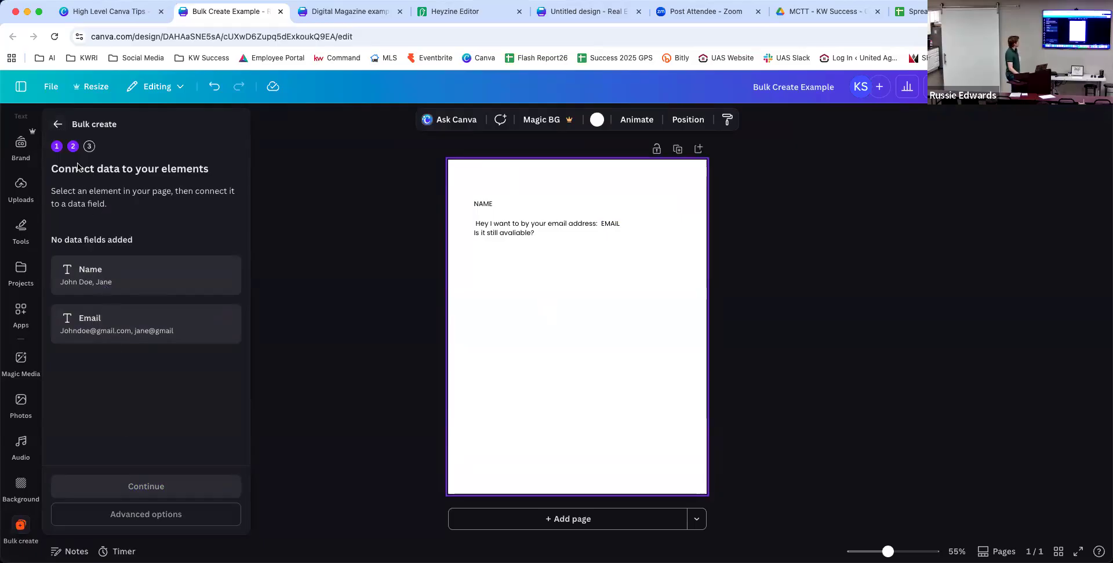
left_click(480, 204)
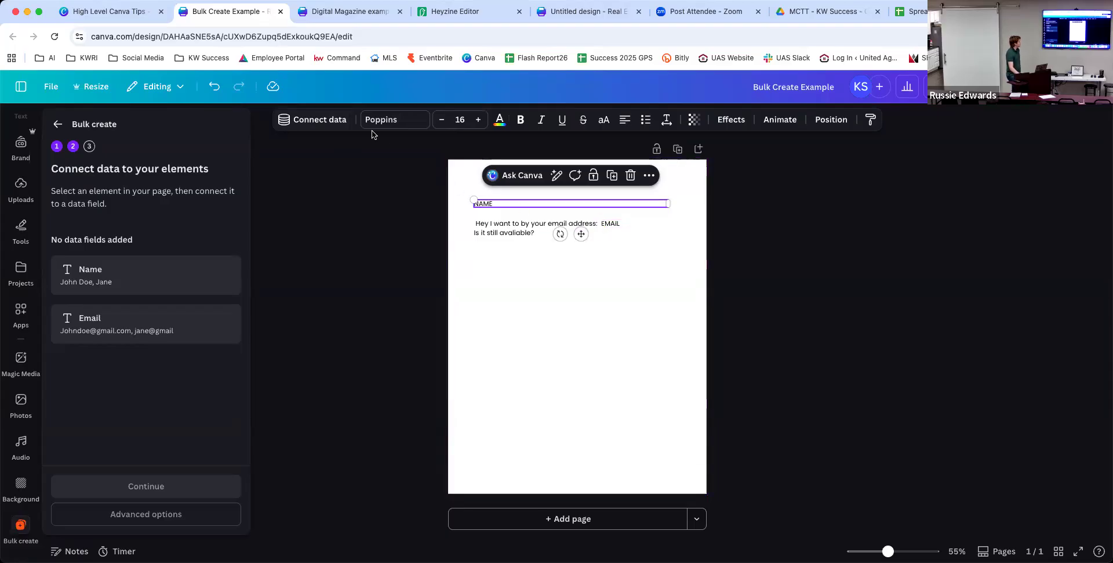
left_click(330, 126)
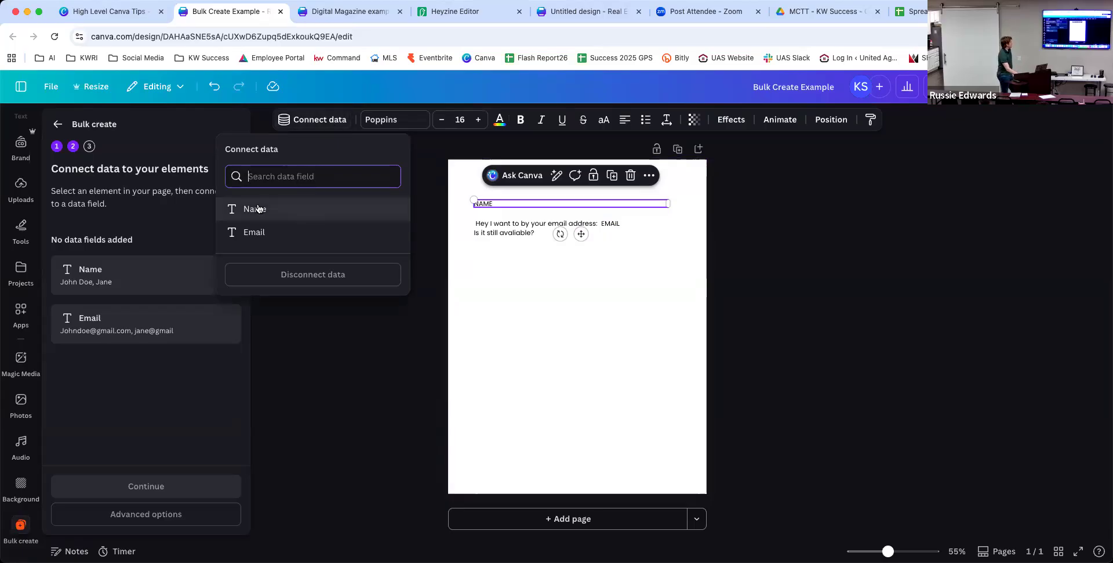
left_click(293, 206)
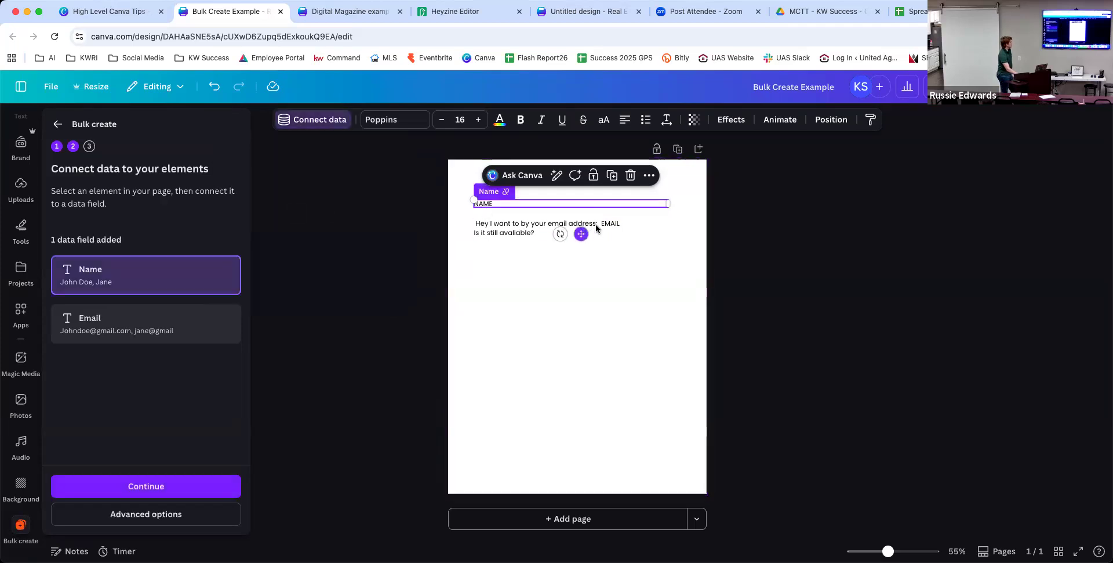
Link the EMAIL text to the Email field and continue to applying data.
left_click(622, 223)
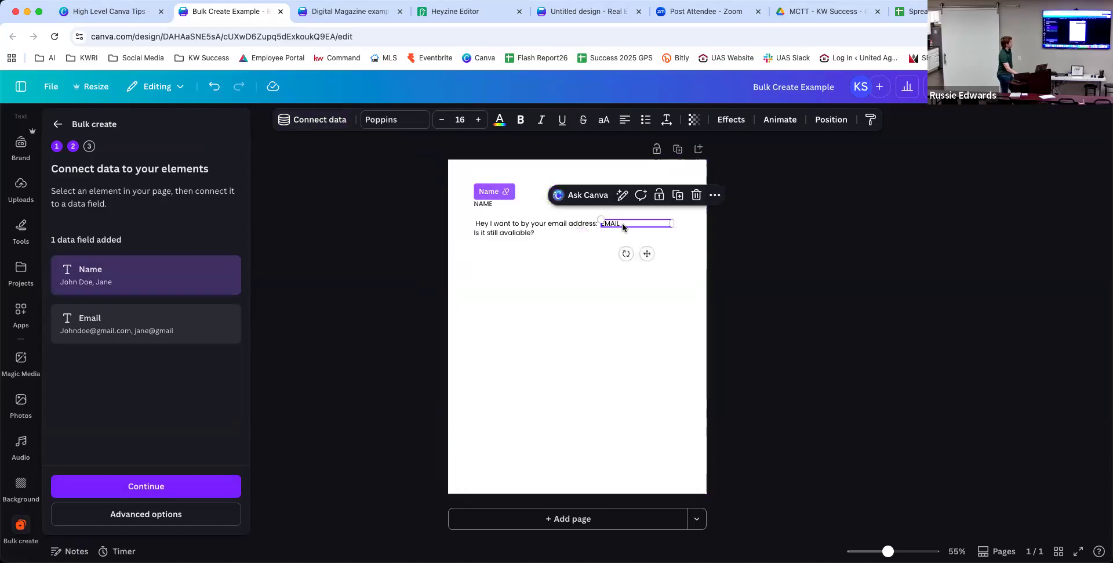
left_click(301, 121)
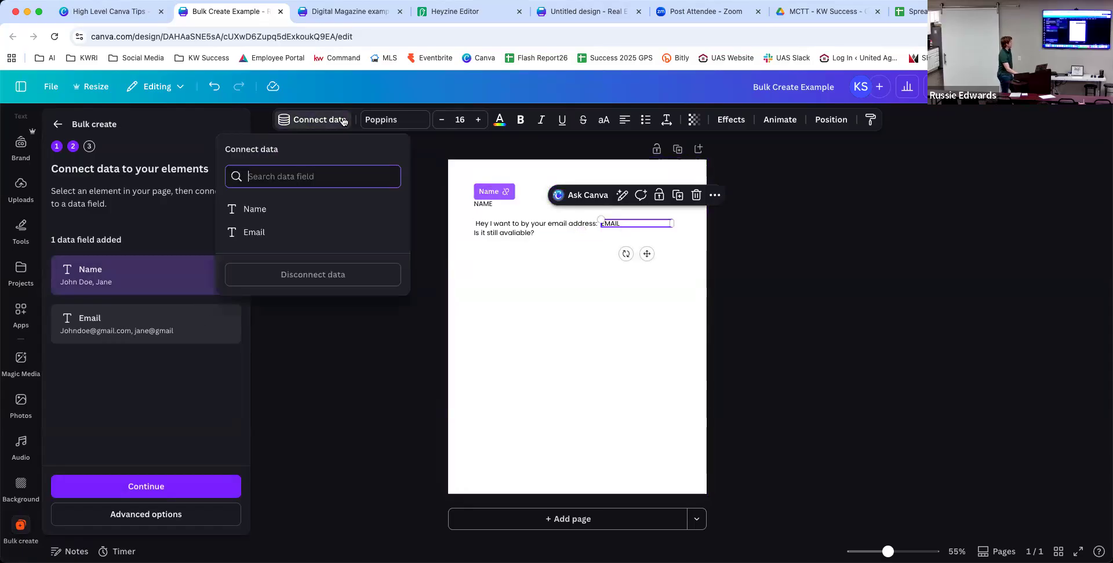
left_click(279, 235)
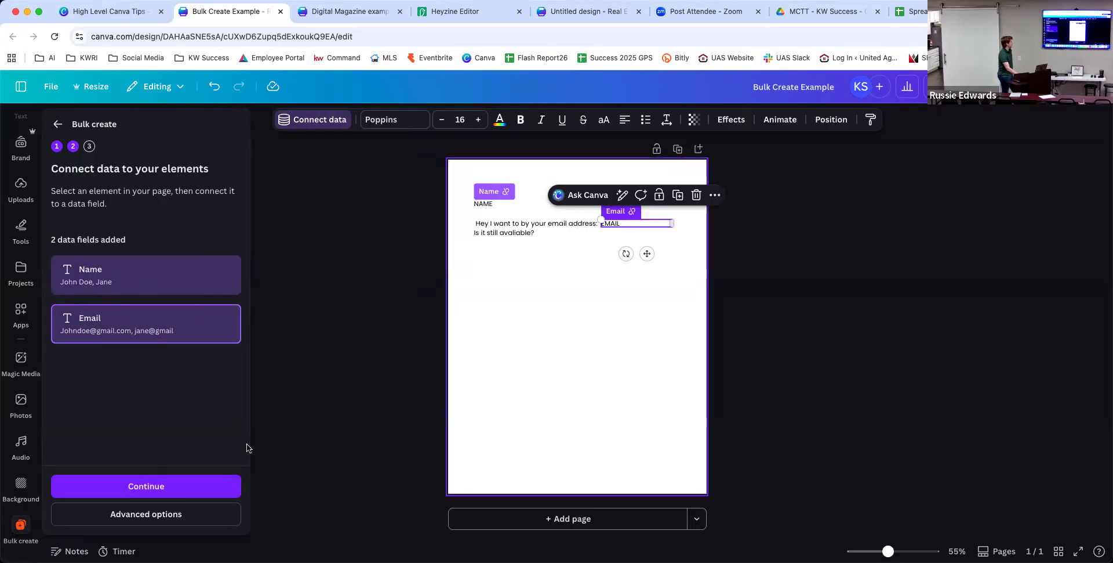
left_click(163, 492)
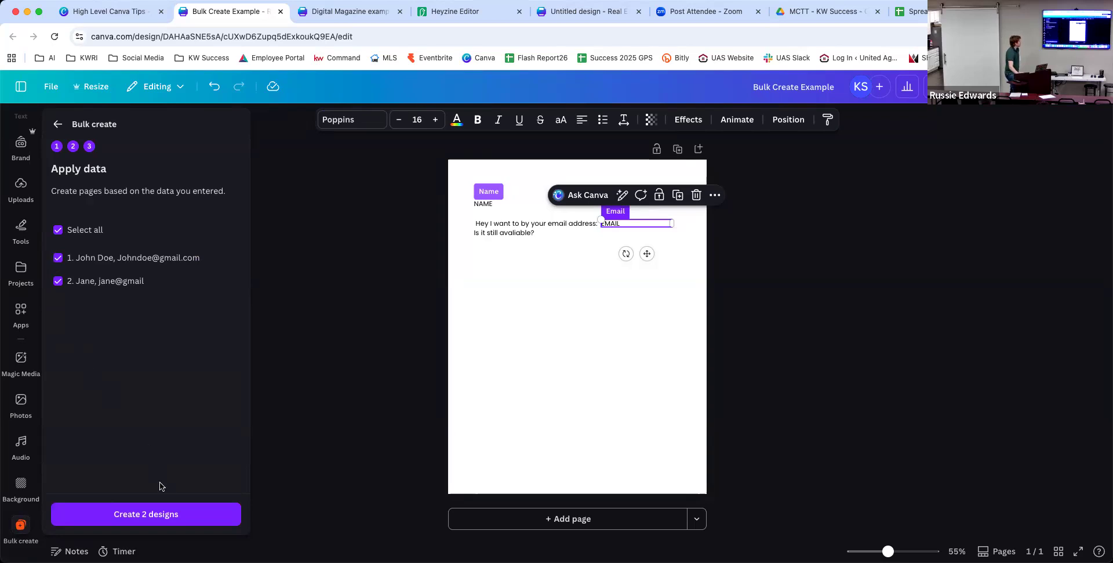
Create the 2 personalised designs and open the generated Bulk design.
left_click(162, 516)
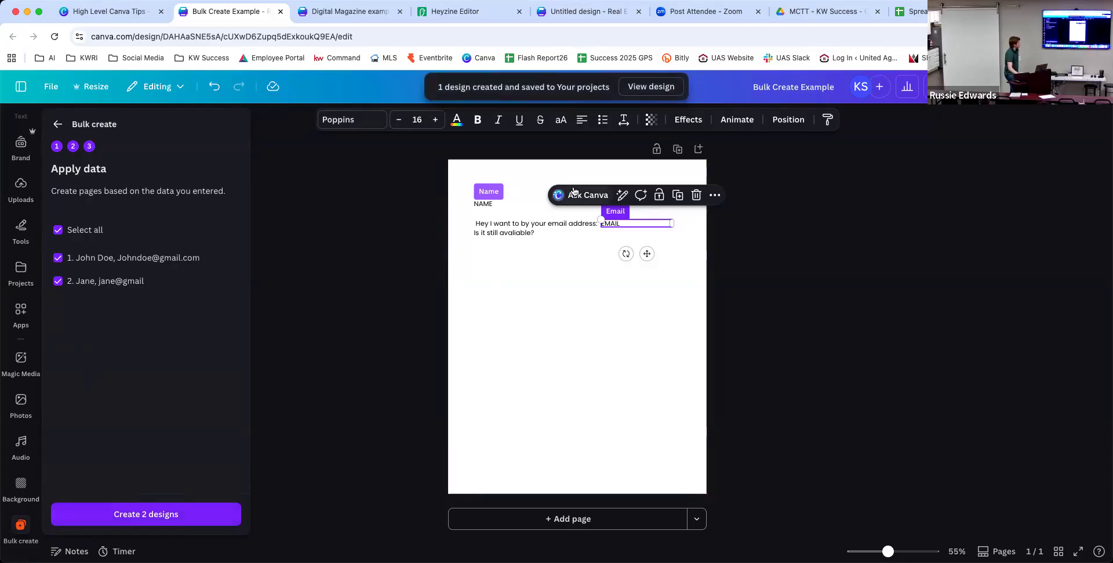
left_click(652, 85)
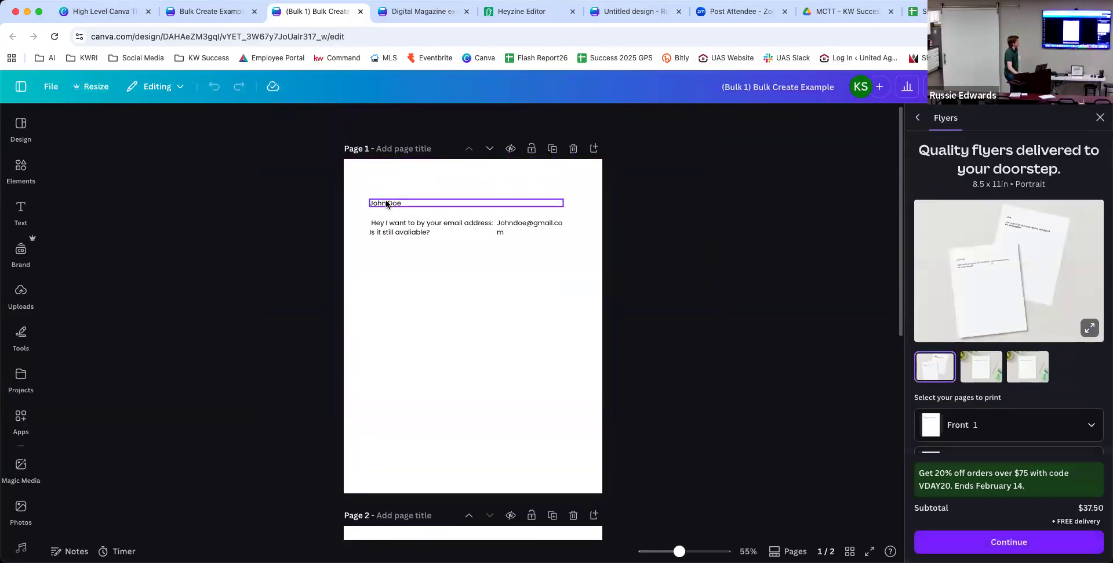
Scroll through both generated pages, inspect their name and e-mail text, then return to Bulk Create Example.
left_click(207, 19)
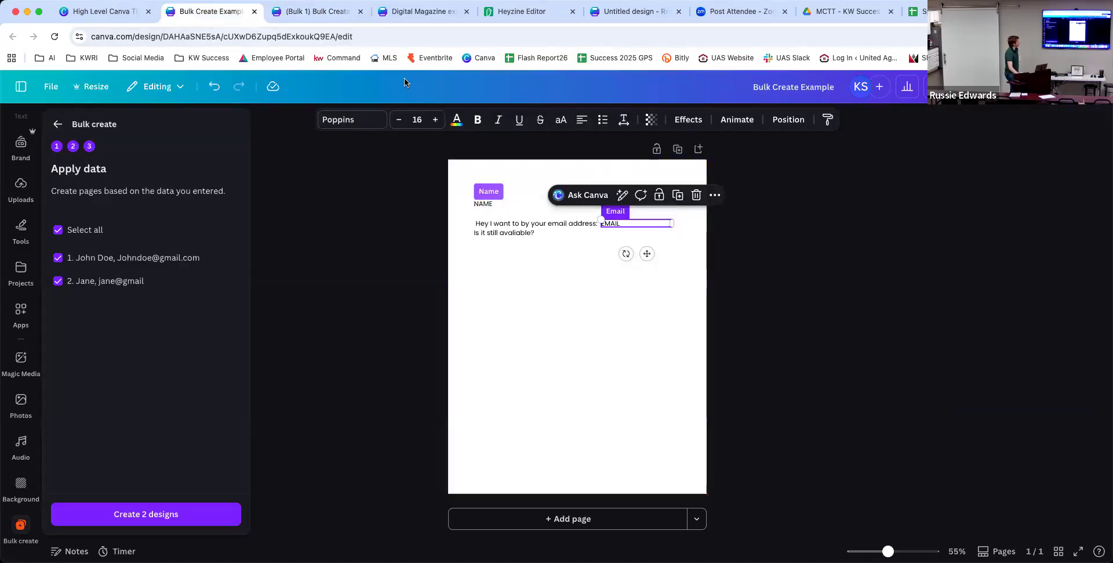
left_click(302, 12)
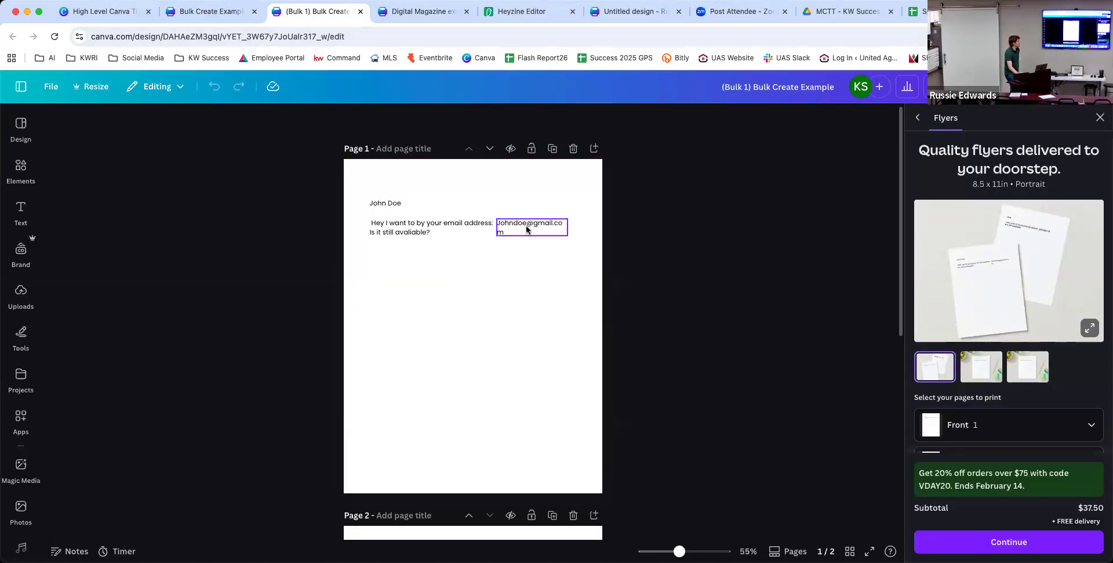
scroll(530, 229, "down", 5)
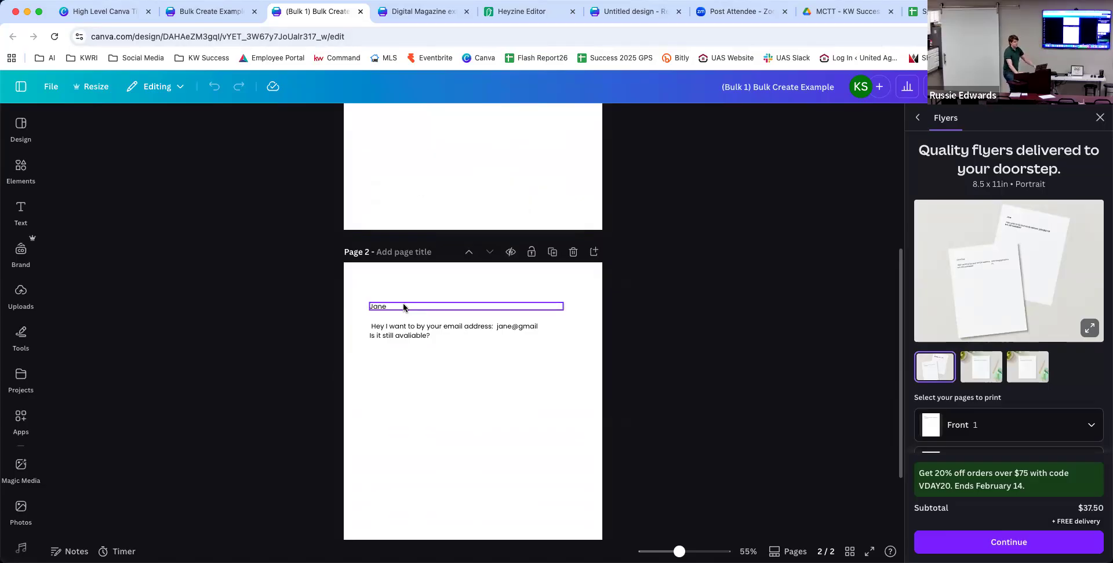
scroll(404, 308, "down", 3)
scroll(404, 307, "up", 10)
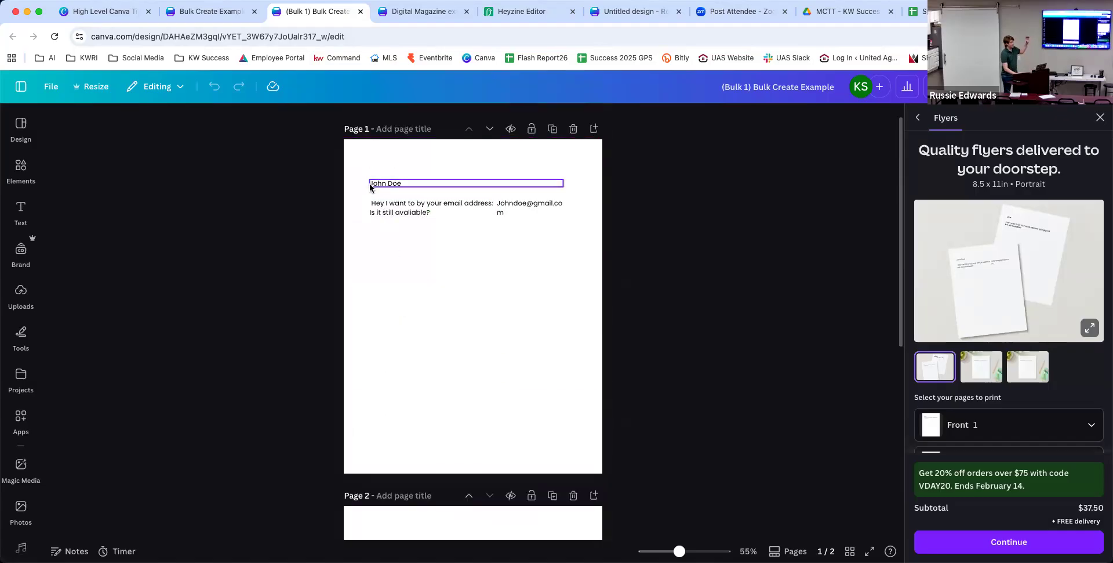
left_click(370, 184)
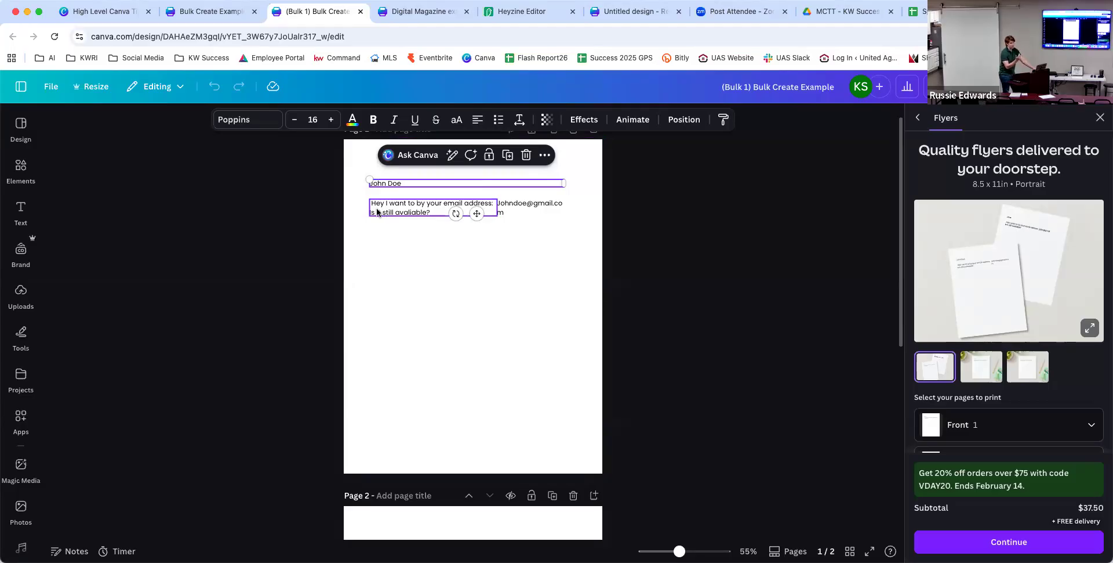
left_click(444, 258)
left_click(524, 205)
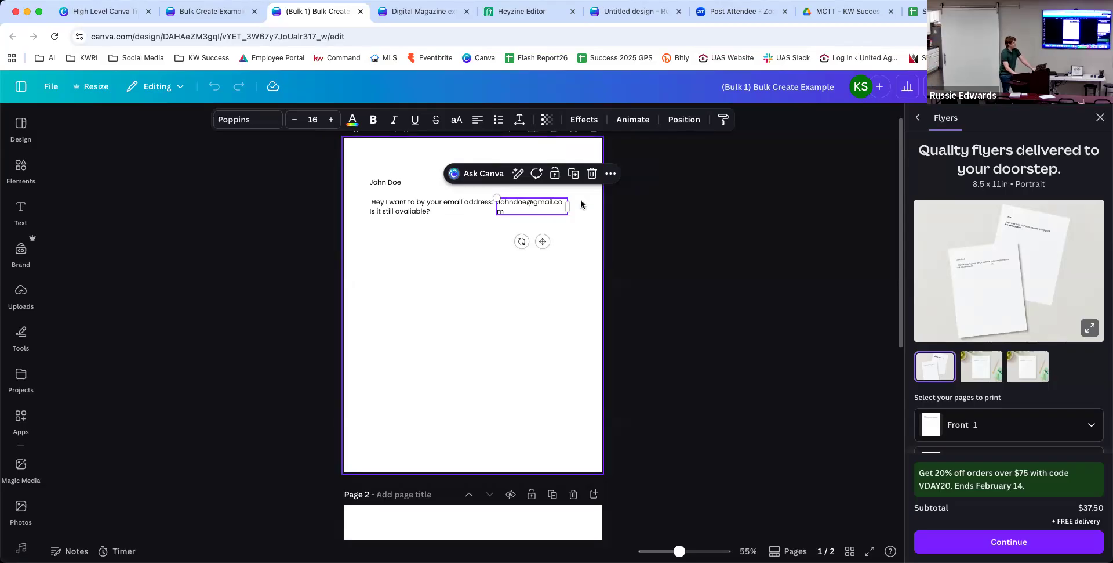
left_click(200, 12)
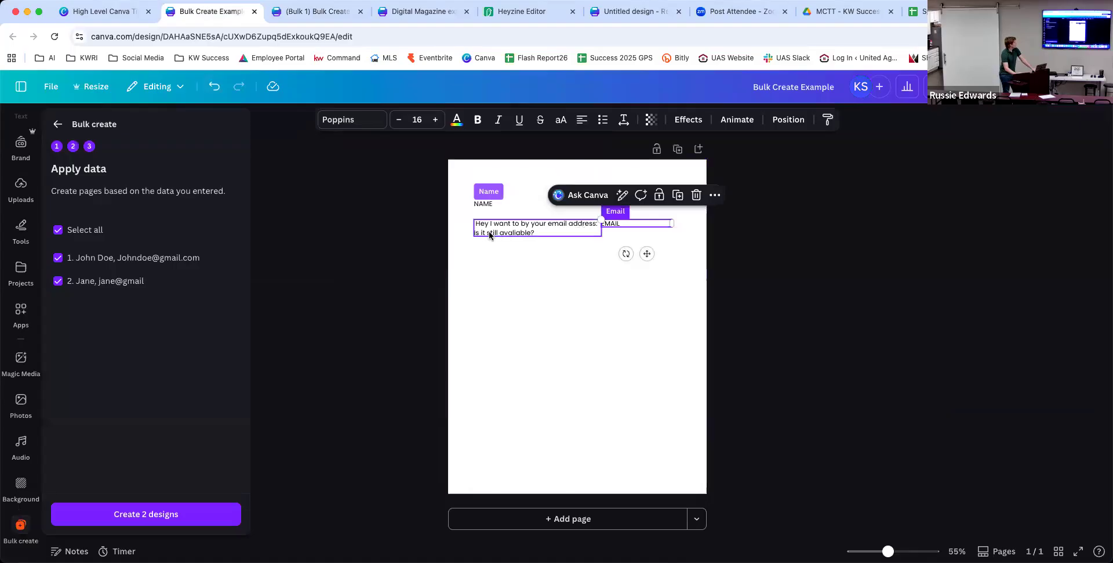
Step back in Bulk create to reopen the data table and close it, keeping its rows.
left_click(609, 238)
left_click(620, 223)
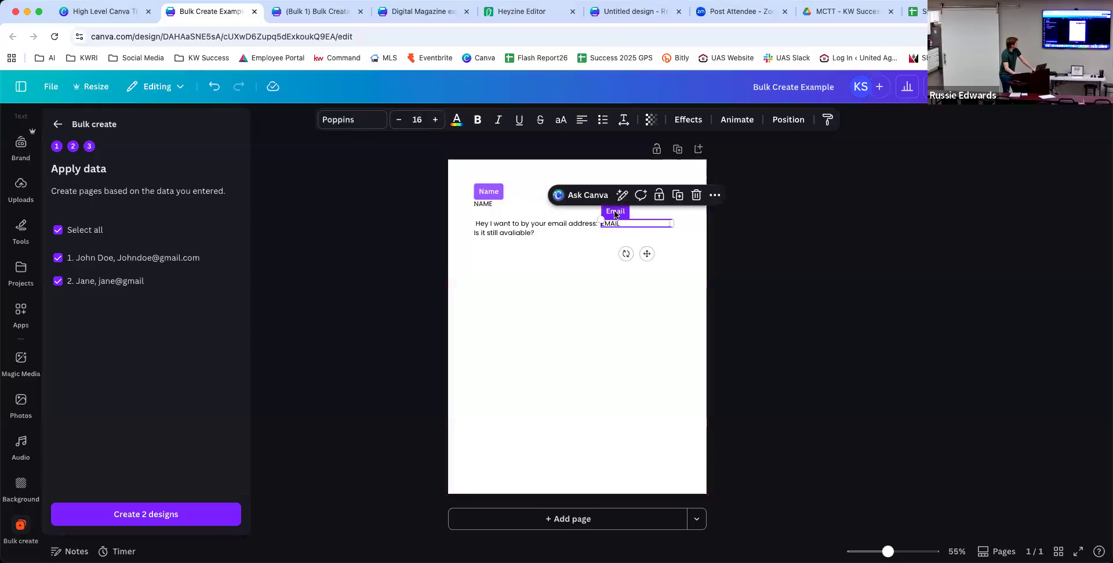
left_click(57, 124)
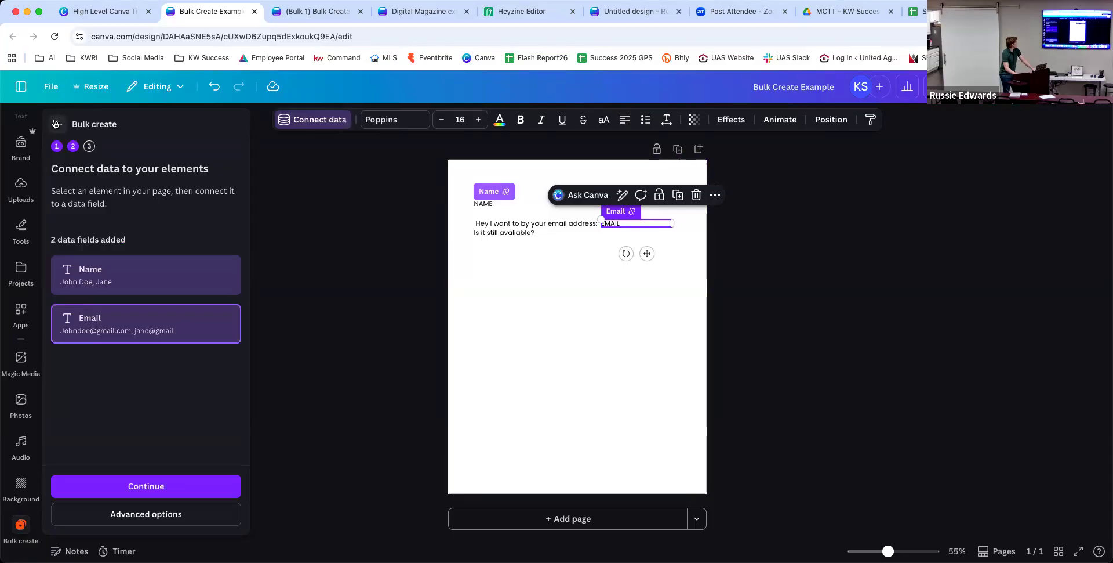
left_click(55, 124)
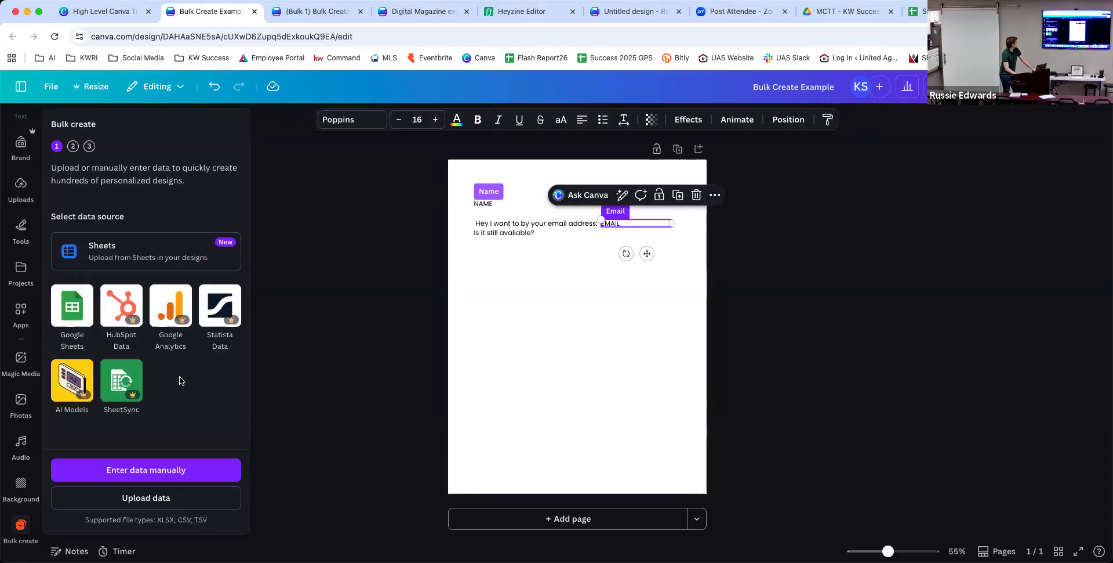
left_click(186, 470)
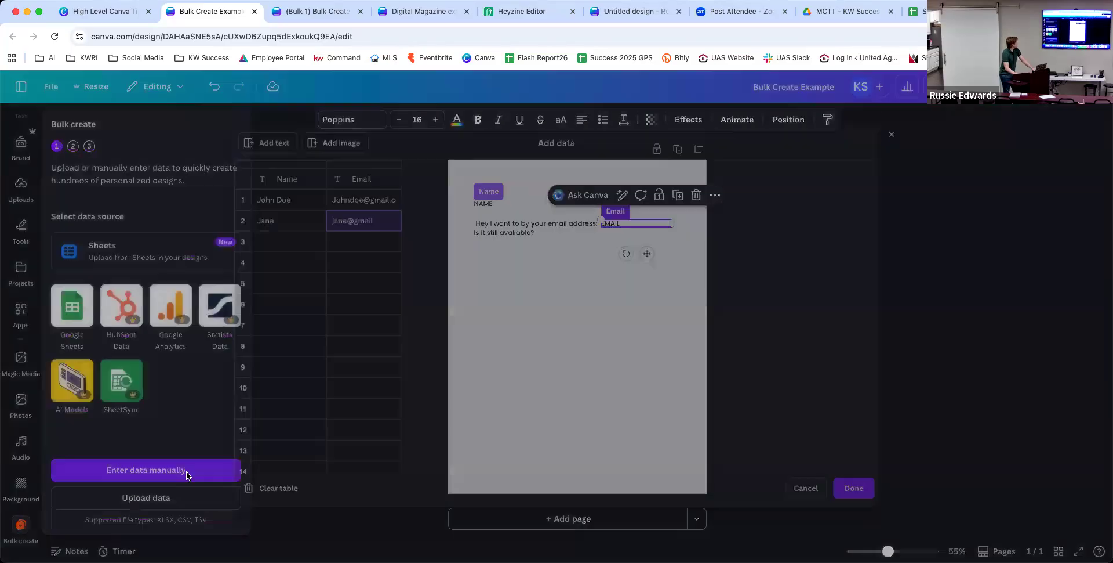
left_click(879, 508)
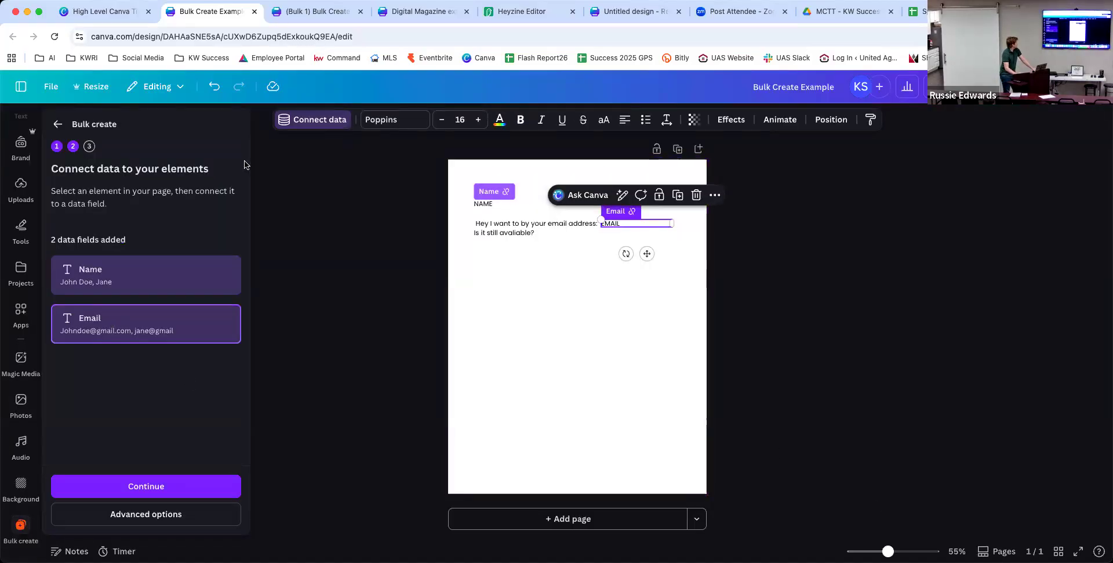
Unlink Email from the EMAIL text and connect it to the sentence's 'email address' words.
left_click(632, 212)
left_click(563, 224)
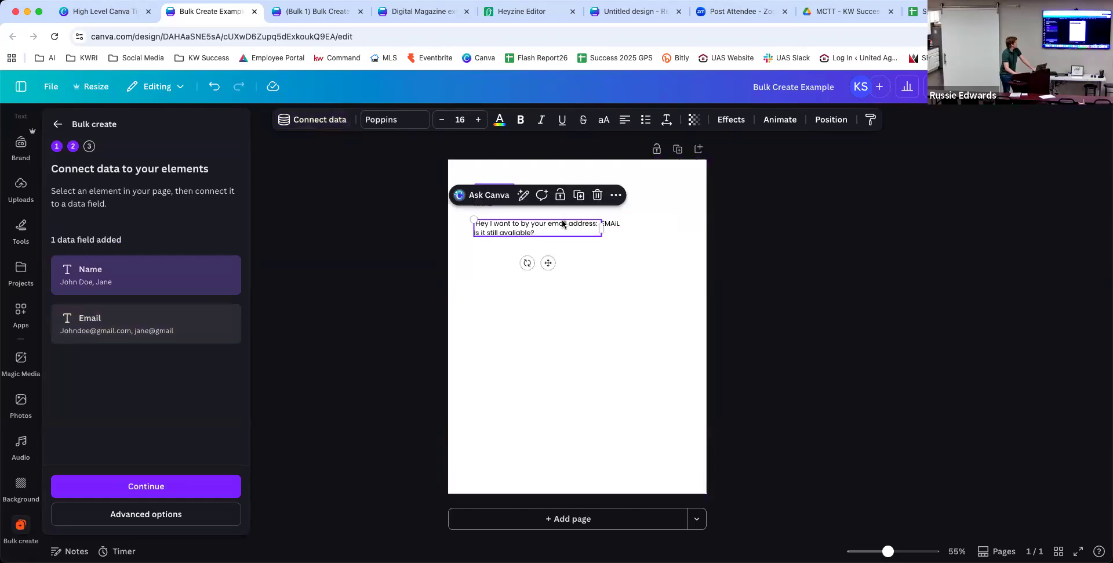
double_click(554, 224)
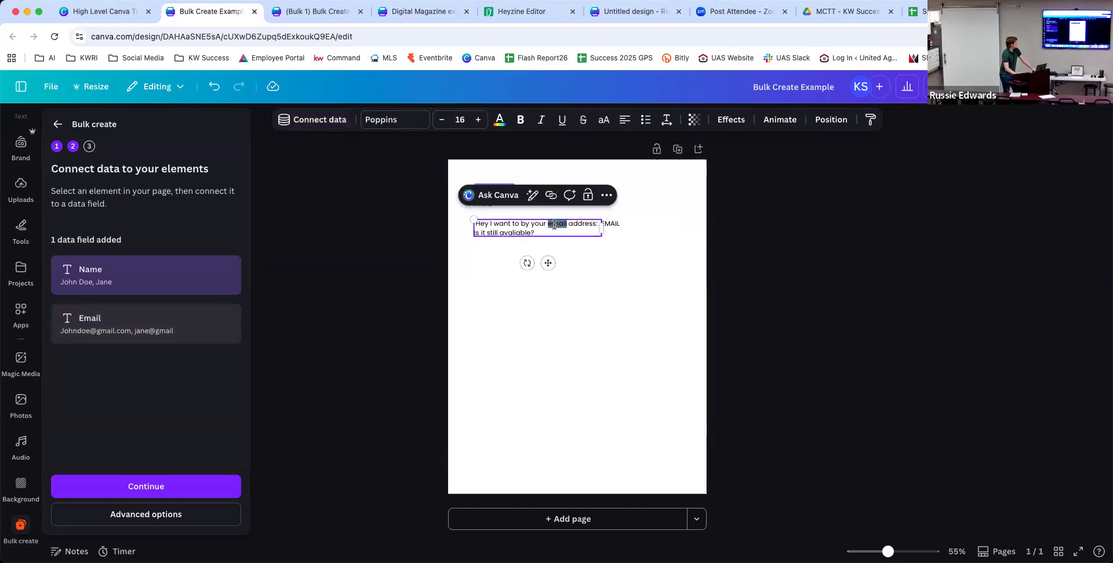
left_click(583, 224)
left_click(601, 224)
left_click_drag(598, 224, 474, 224)
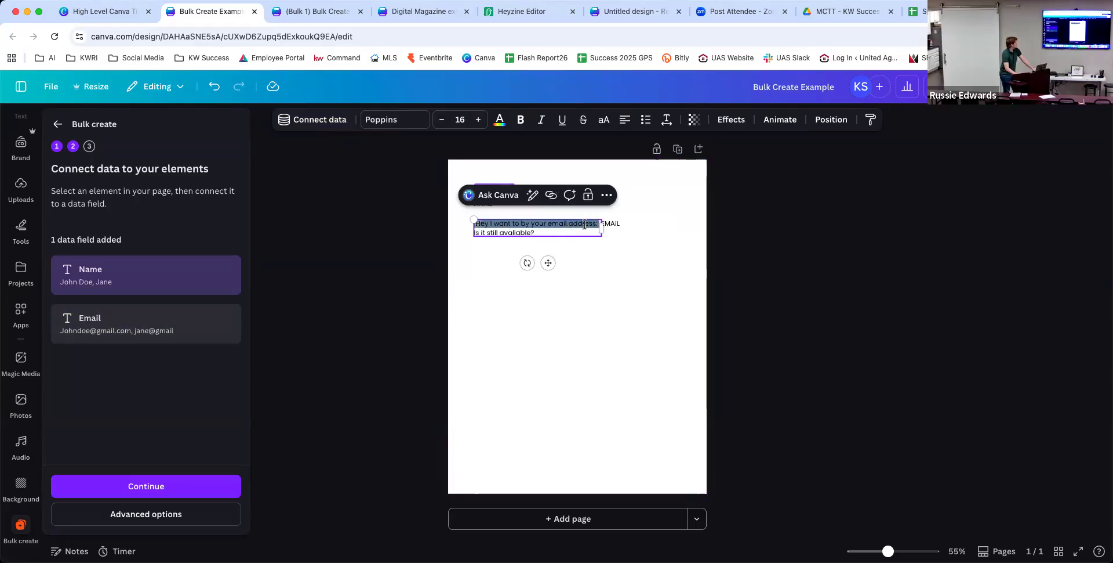
left_click(562, 224)
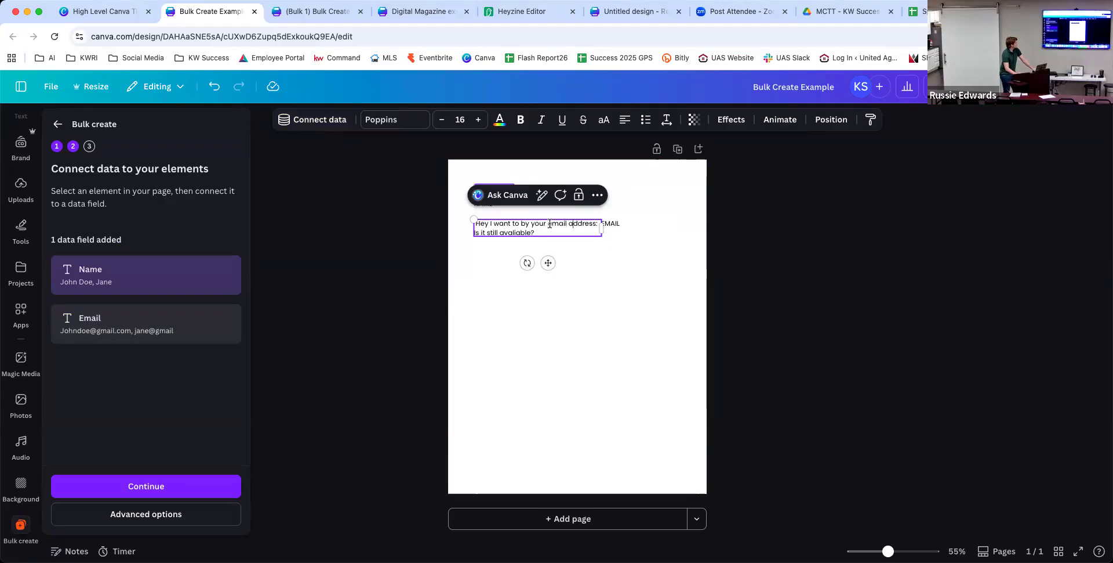
mouse_move(564, 222)
left_mouse_down()
mouse_move(601, 223)
mouse_move(548, 224)
left_mouse_up()
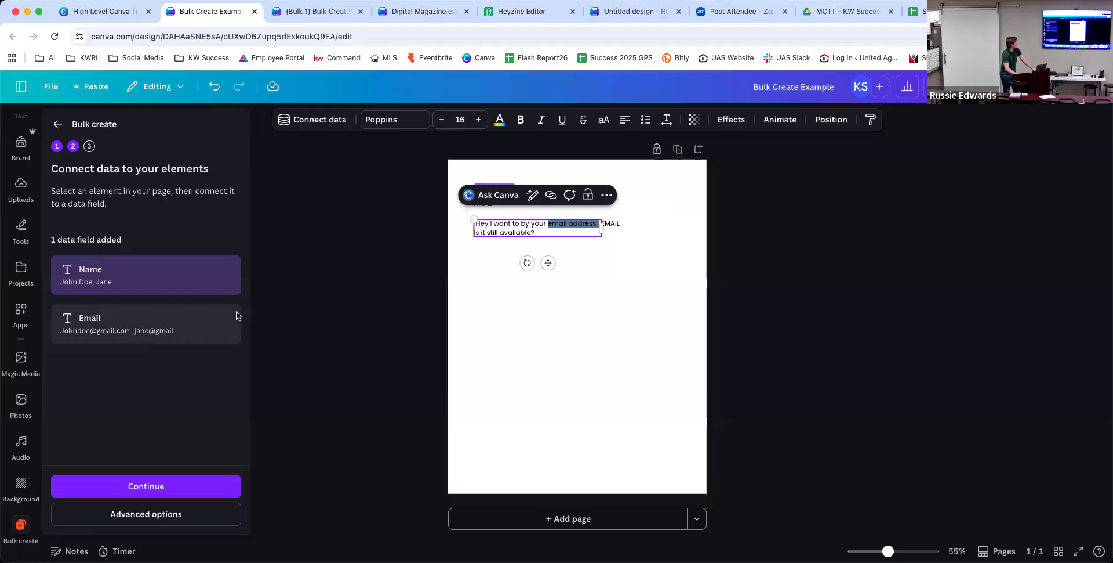
left_click(316, 122)
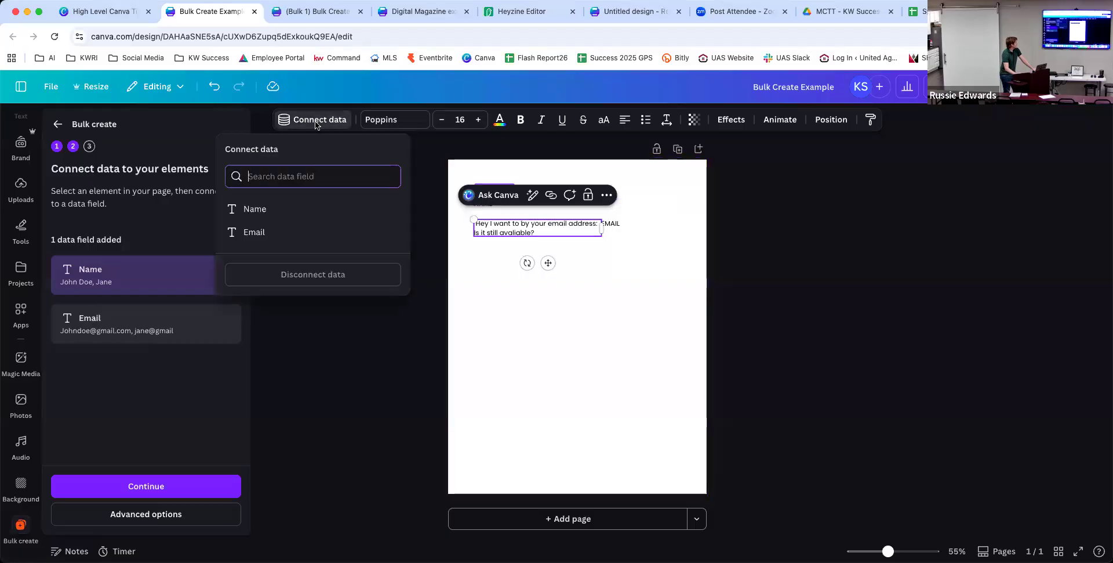
left_click(261, 233)
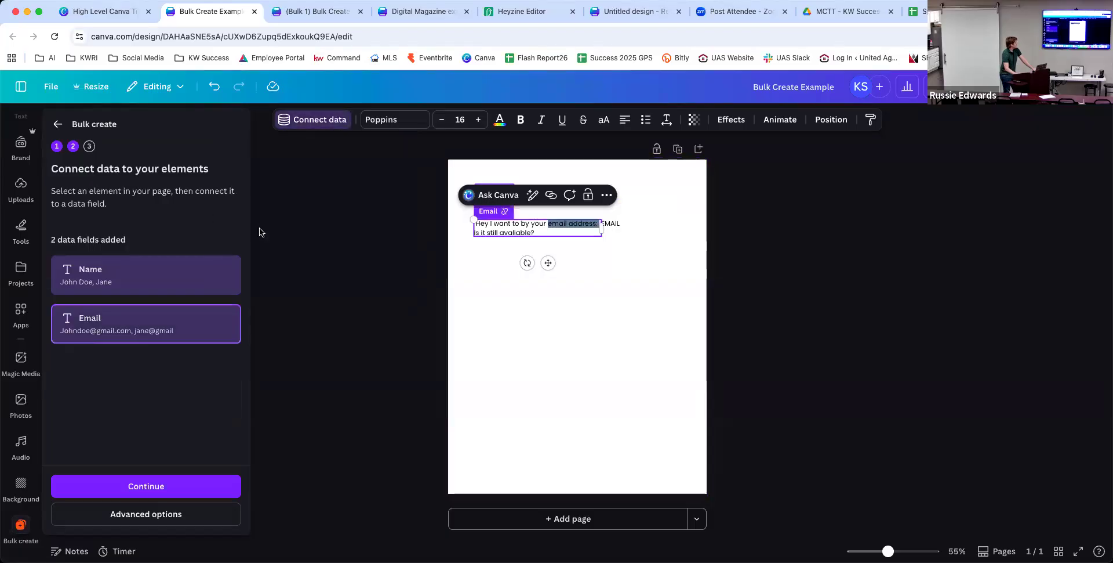
Continue to the apply-data step and generate the two designs.
left_click(588, 329)
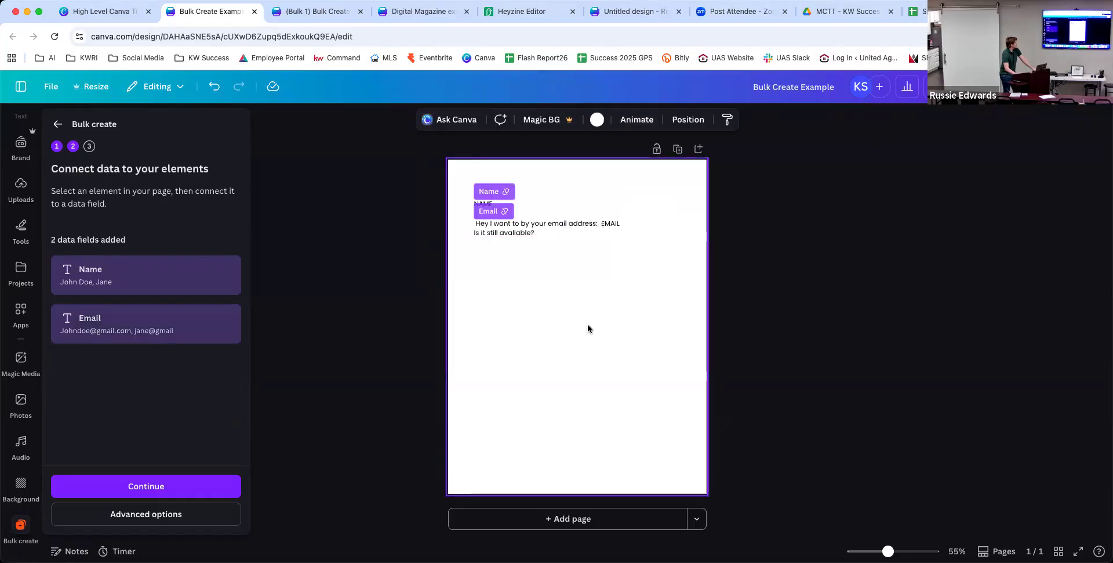
left_click(213, 486)
left_click(211, 503)
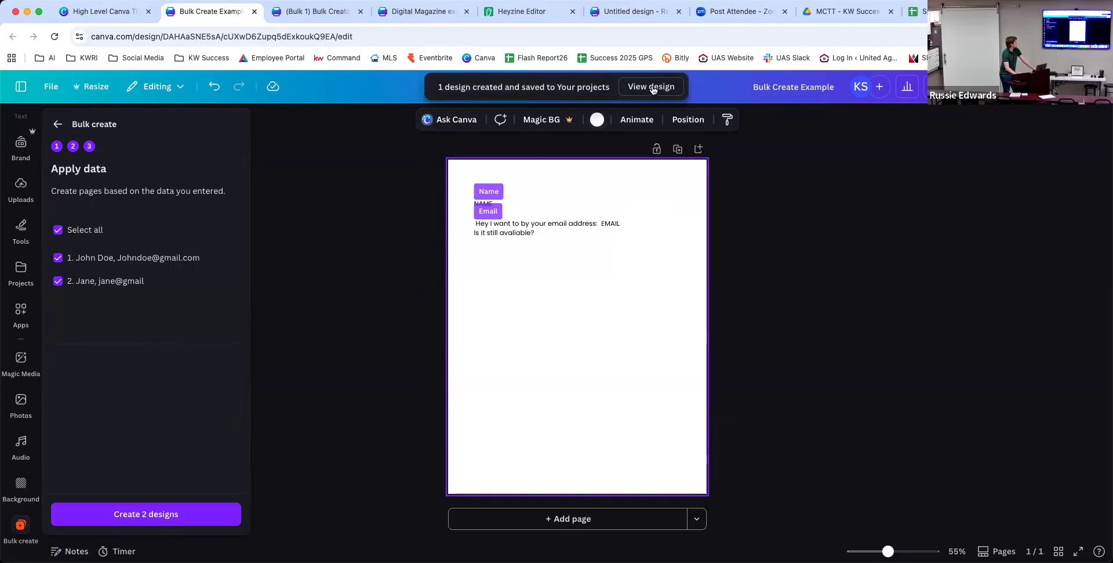
Open the generated design, then compare the email text elements on the original template.
left_click(652, 87)
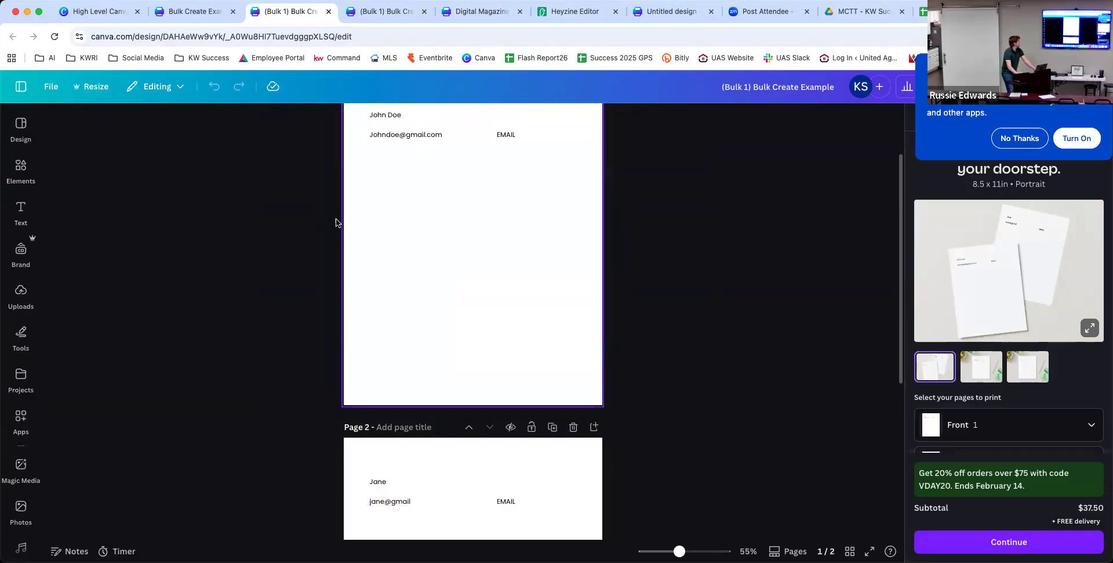
left_click(181, 12)
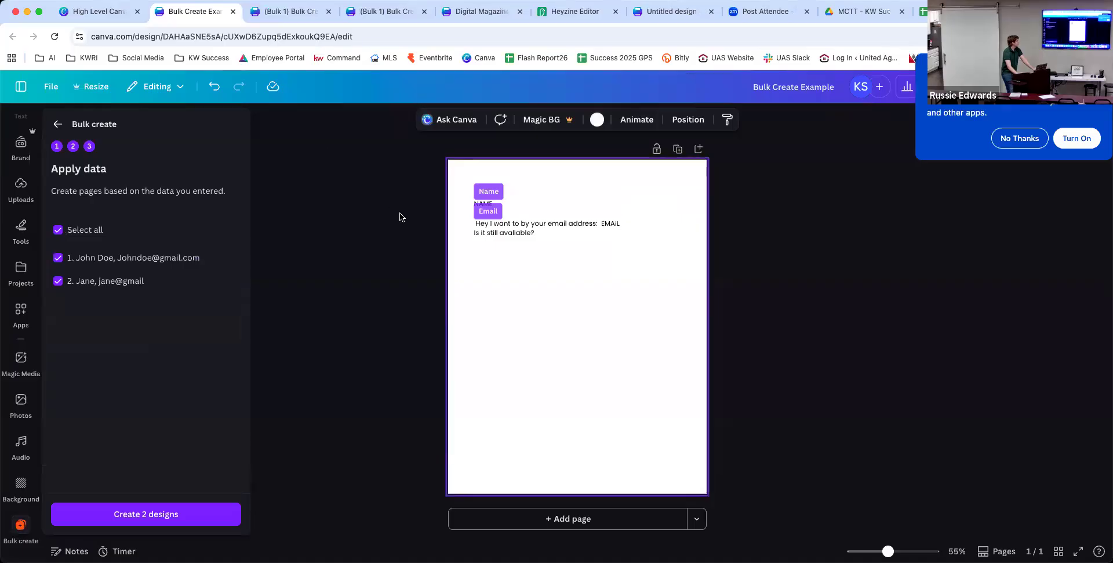
left_click(616, 225)
left_click(615, 225)
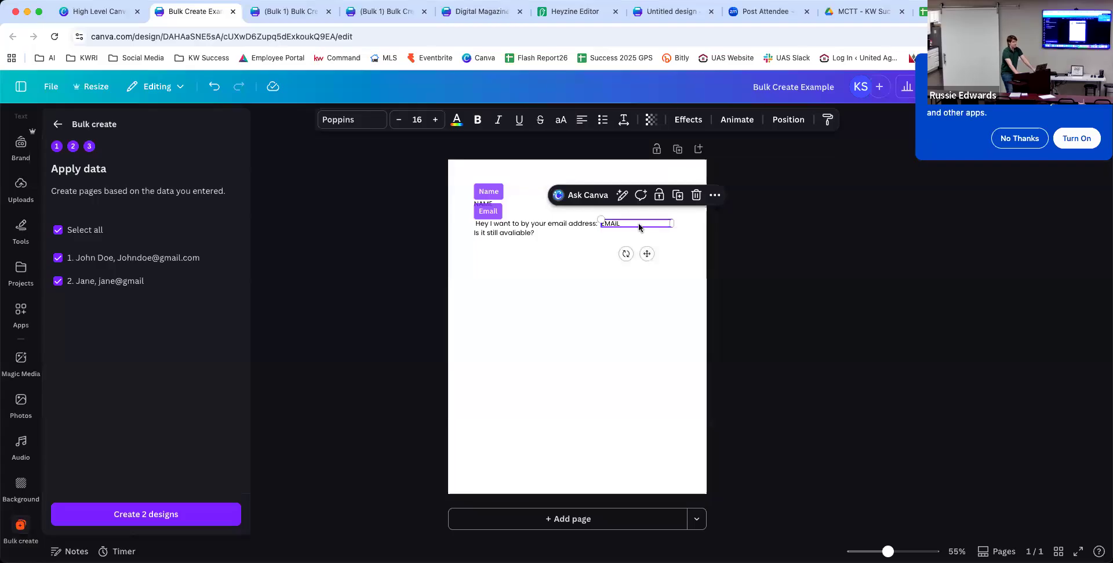
left_click(542, 228)
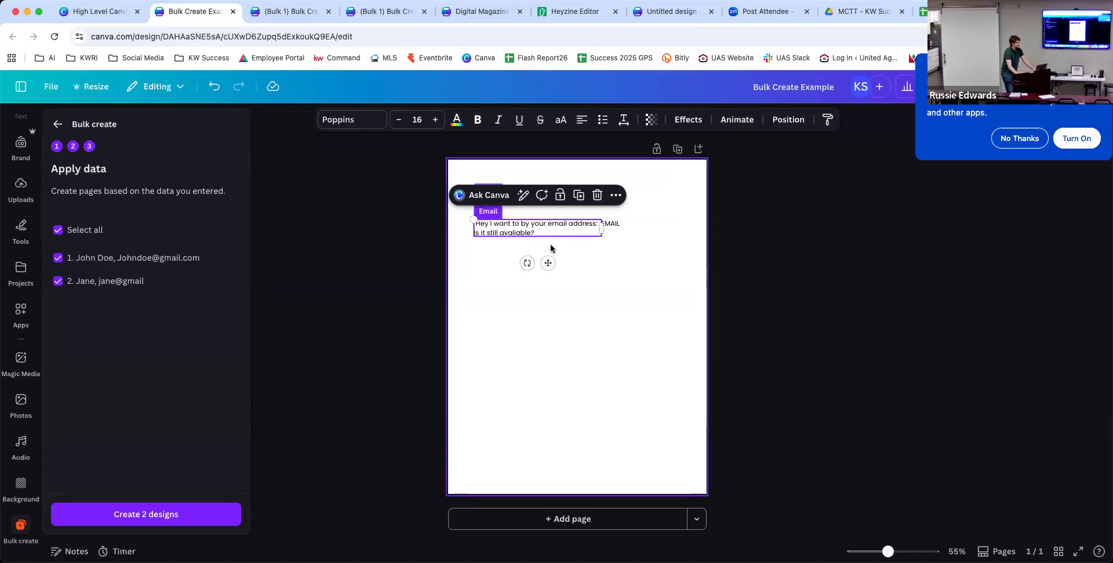
left_click(659, 315)
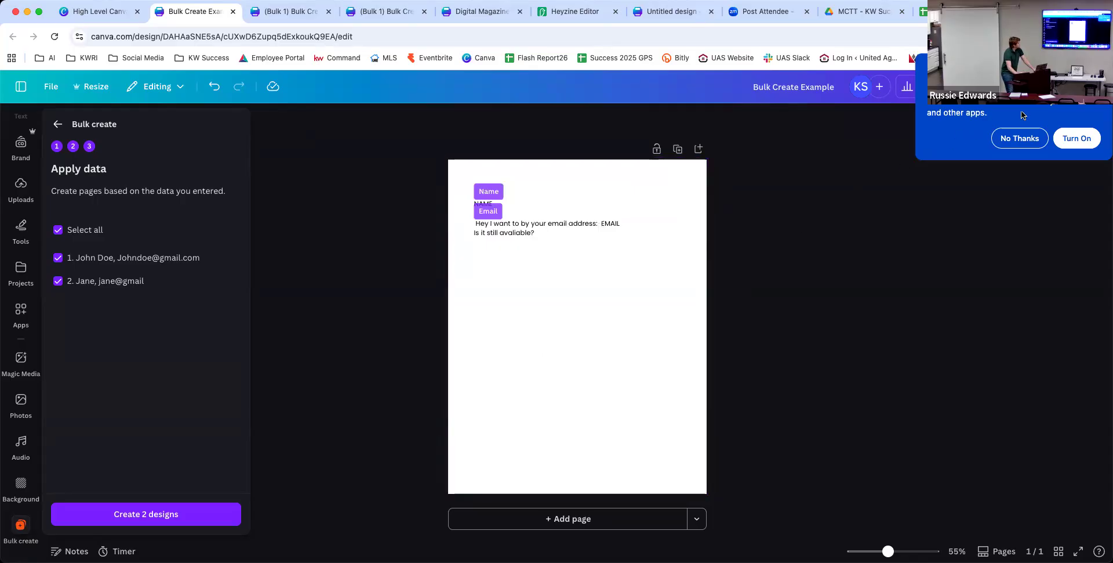
Regenerate the two designs, close both Bulk 1 tabs and return to the Digital Magazine example.
left_click(1019, 138)
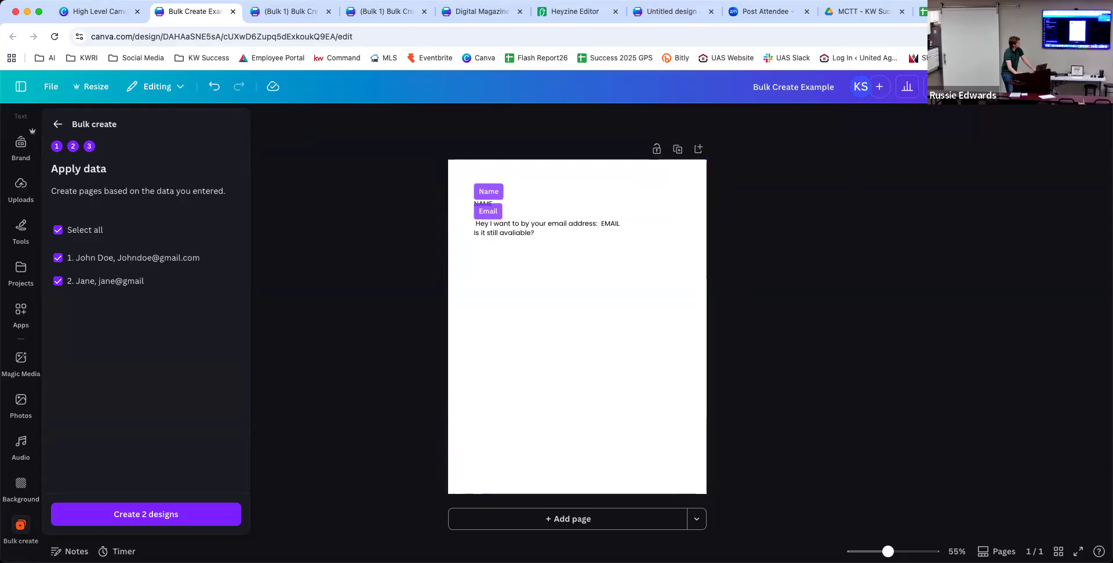
left_click(218, 515)
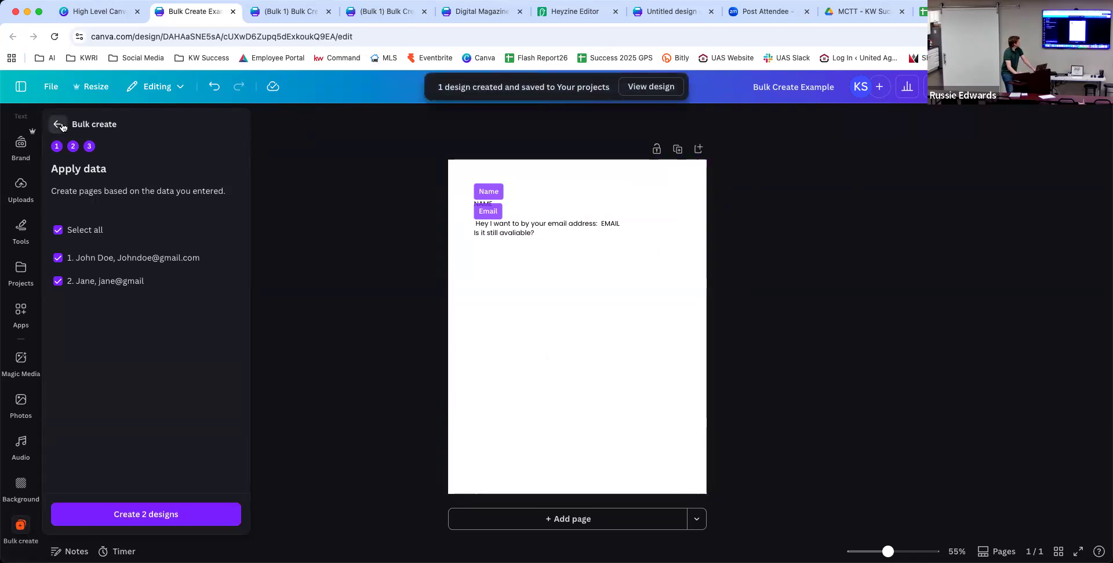
left_click(56, 126)
left_click(314, 11)
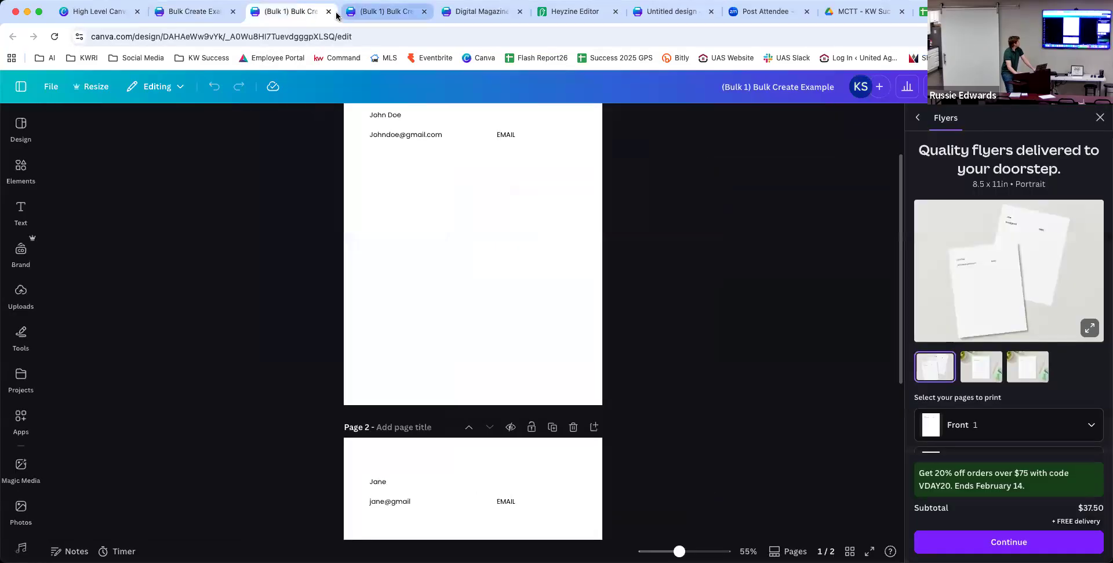
left_click(328, 11)
left_click(329, 11)
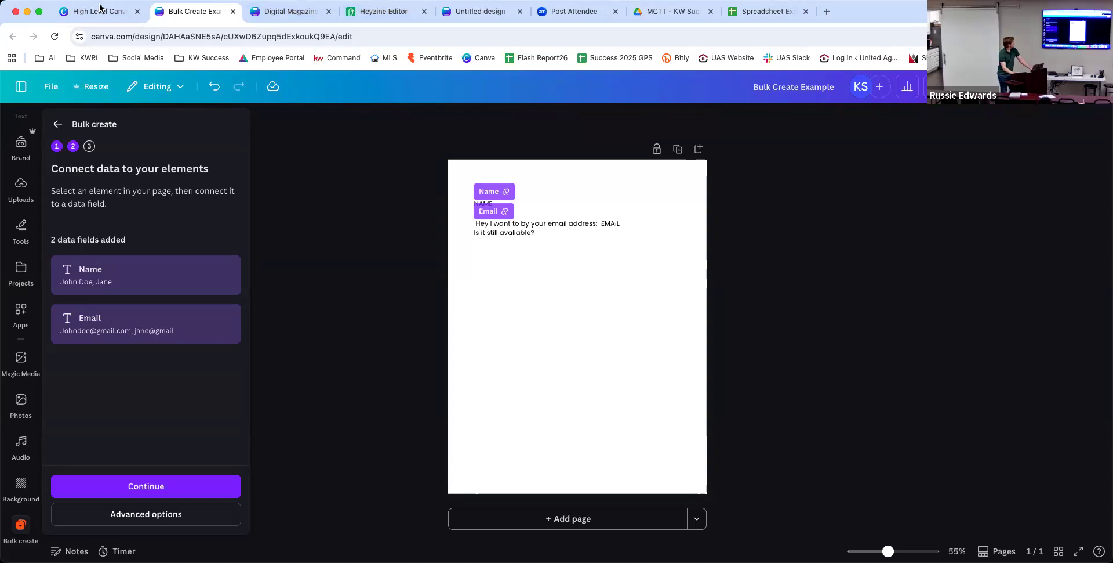
left_click(282, 13)
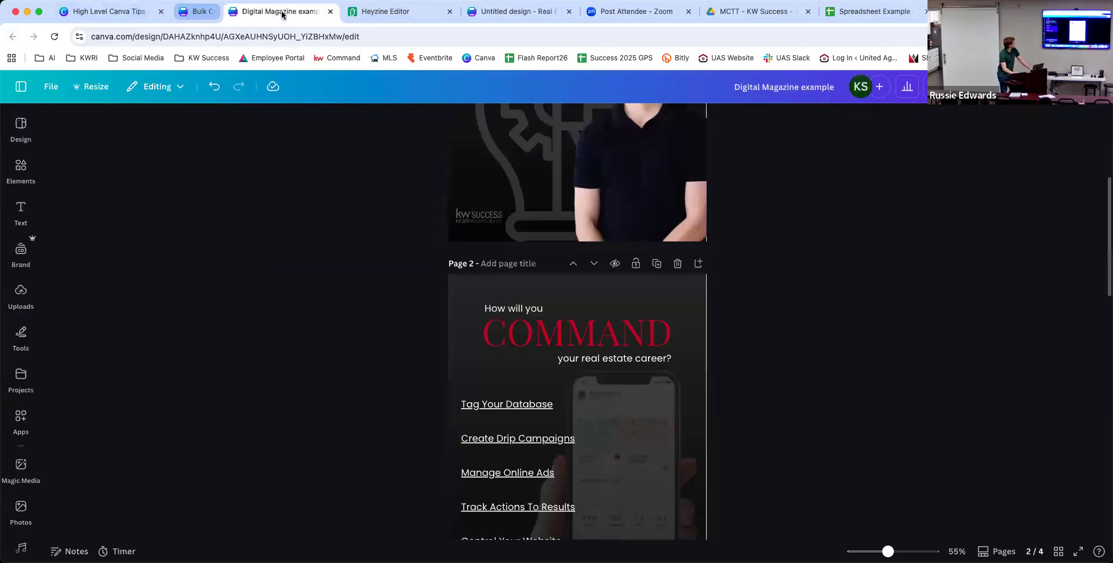
Close the Digital Magazine and Heyzine tabs and go to the Tech Presentations/Classes folder.
left_click(281, 12)
left_click(281, 12)
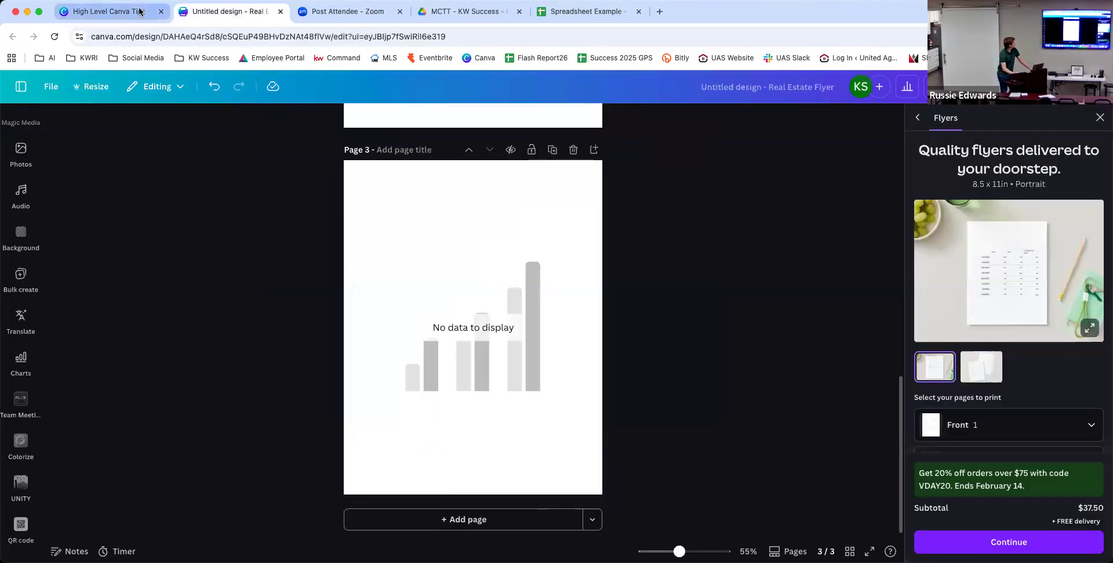
left_click(139, 10)
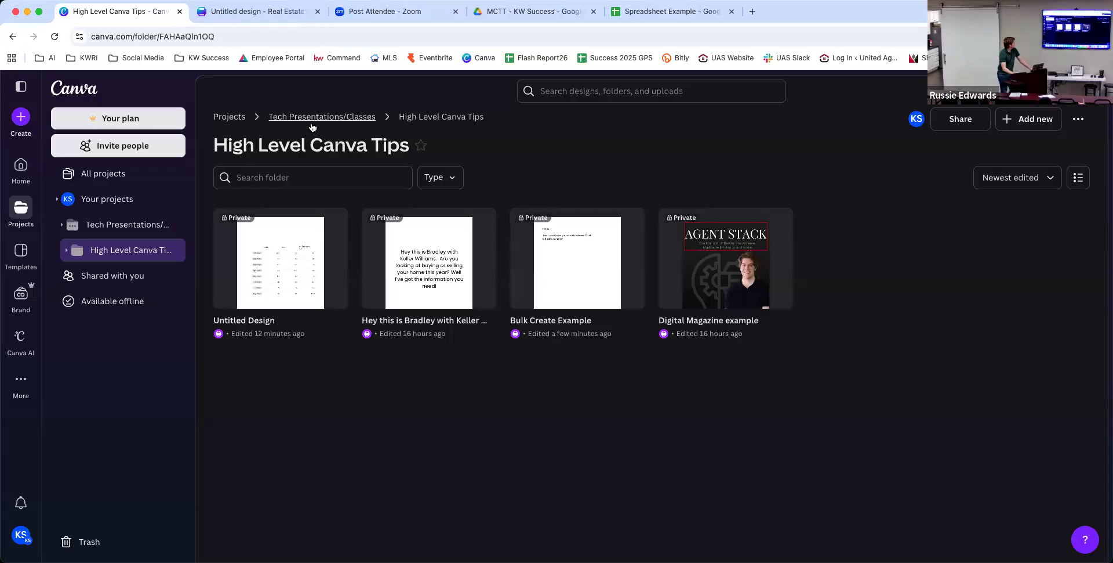
left_click(312, 118)
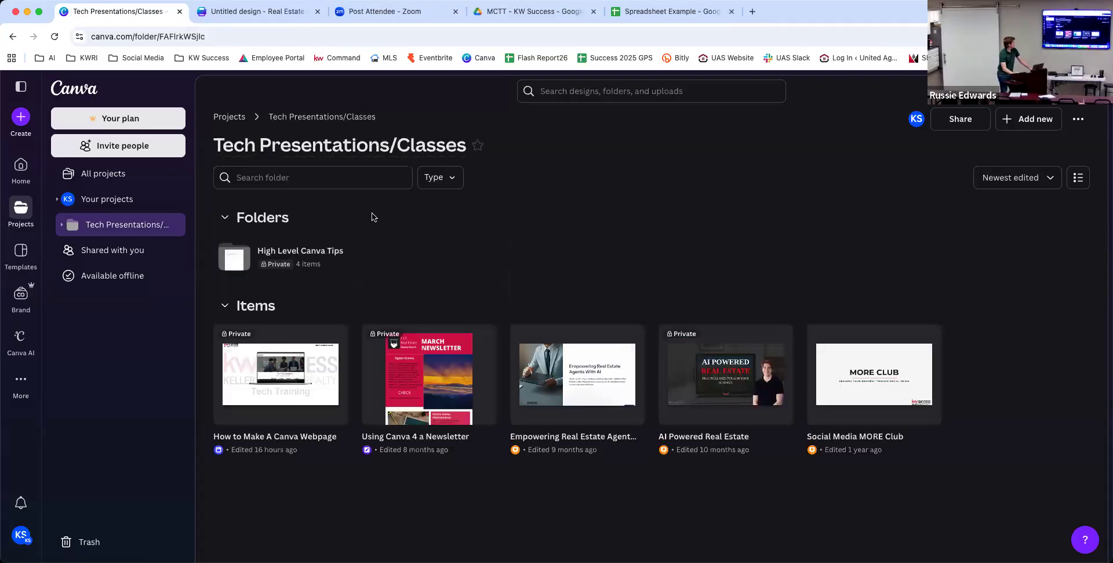
Create a new blank Website design from the folder's right-click menu.
right_click(584, 271)
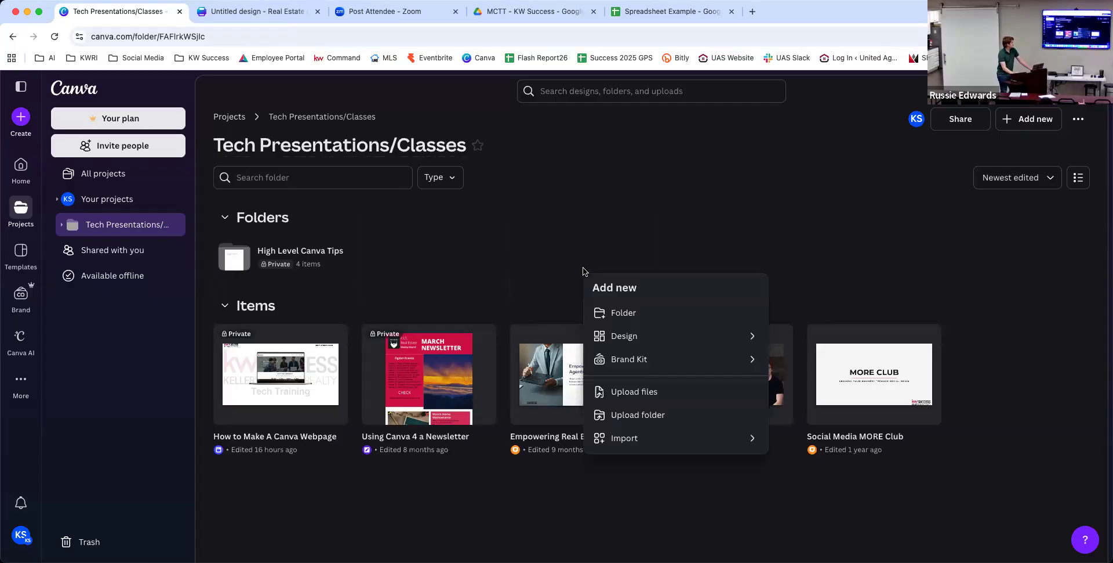
left_click(645, 342)
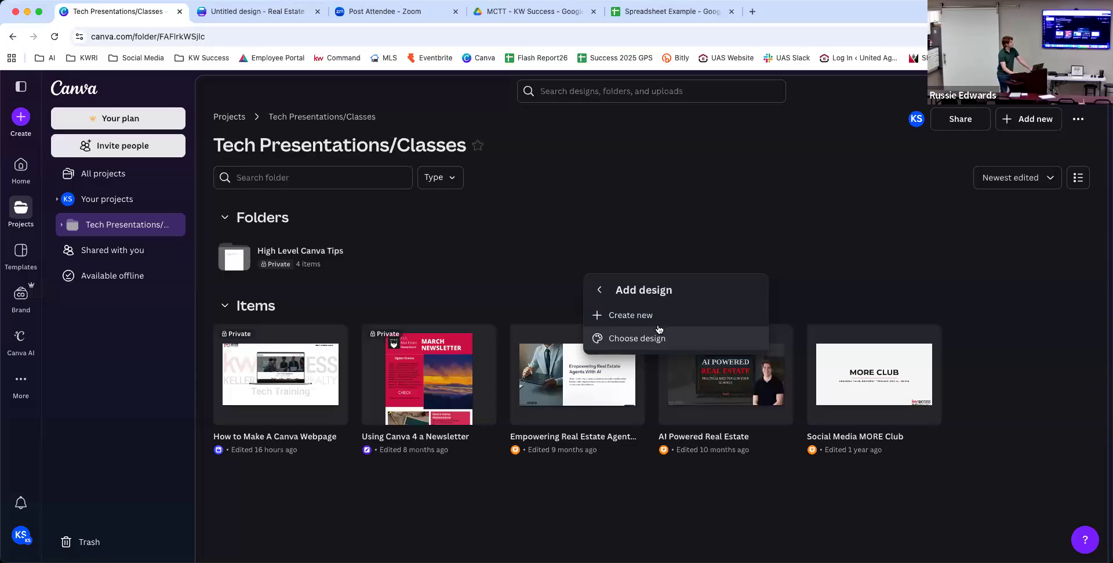
left_click(661, 320)
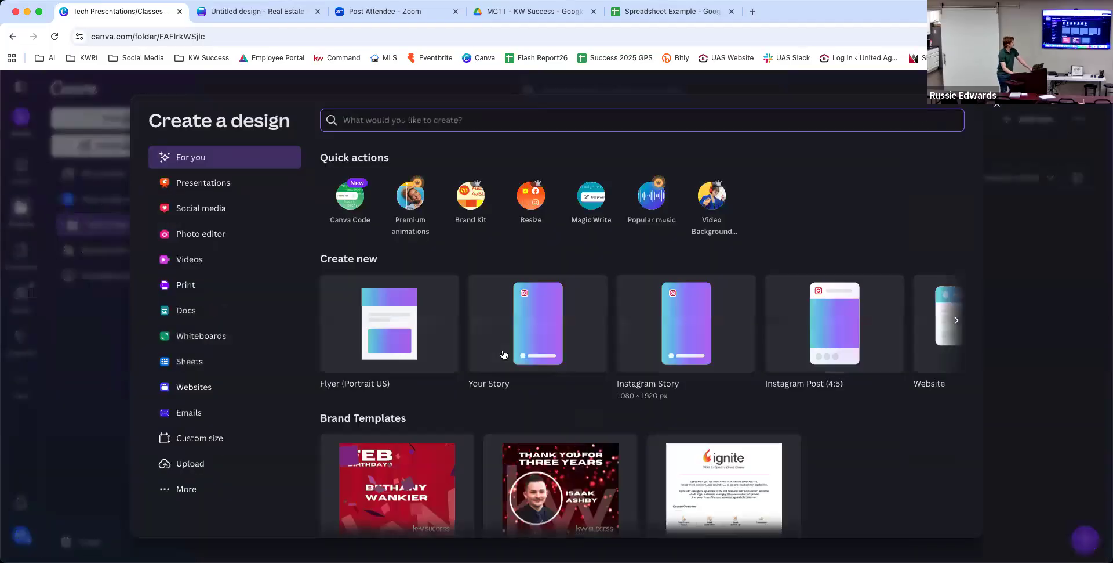
left_click(199, 390)
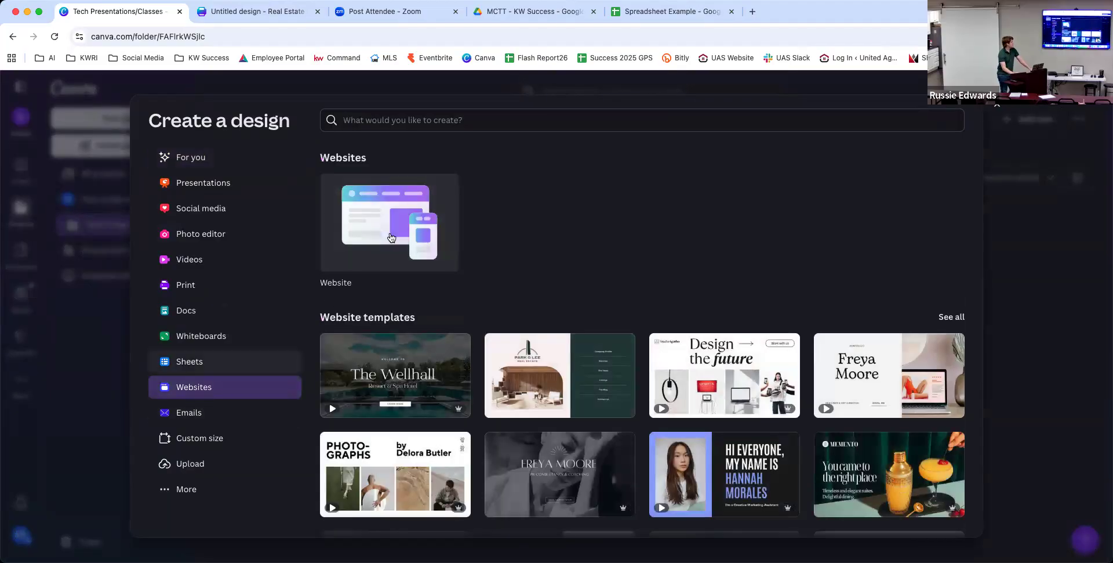
left_click(394, 232)
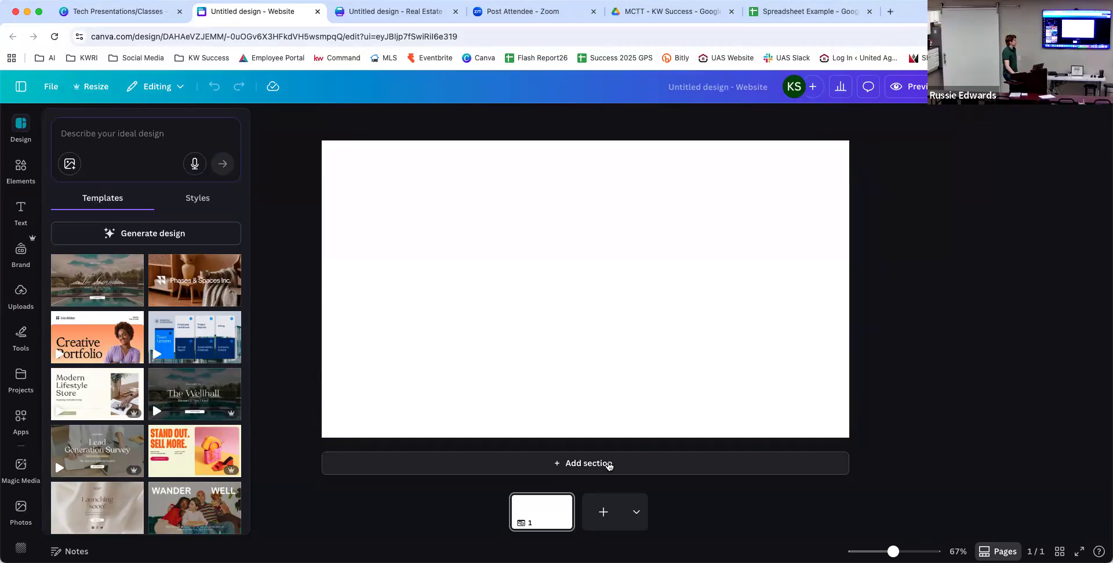
Add a new website section and insert an enlarged Keller Williams Luxury brand logo.
left_click(609, 463)
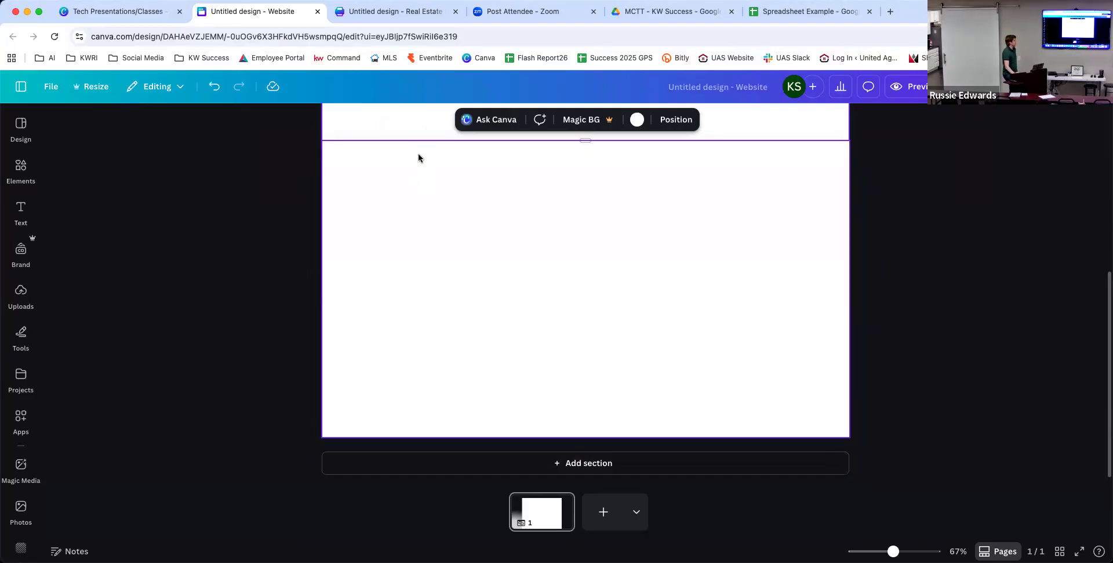
left_click(387, 233)
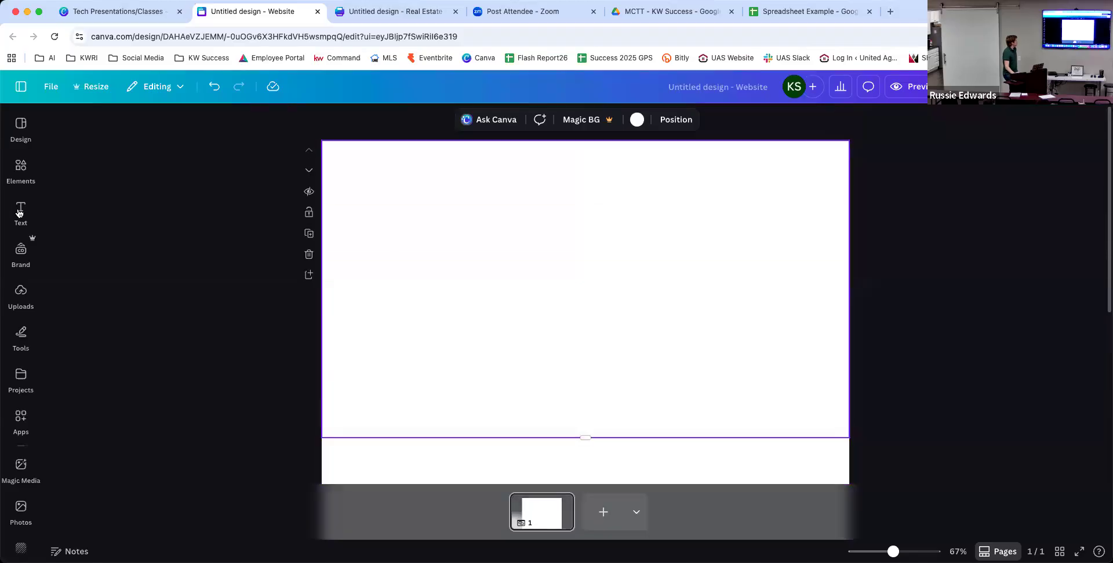
left_click(18, 213)
left_click(21, 251)
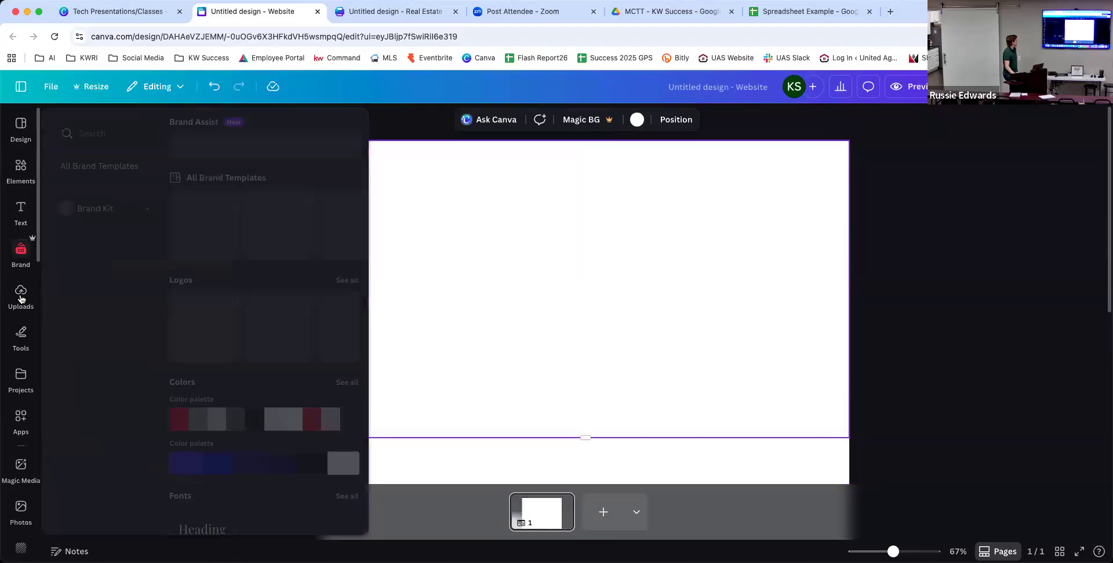
left_click(20, 299)
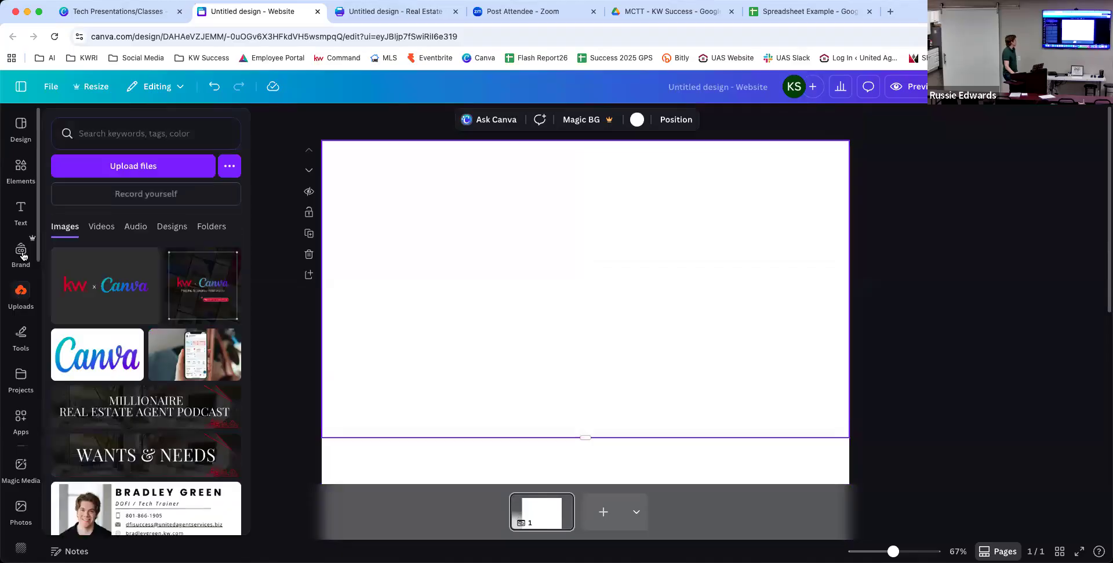
left_click(22, 254)
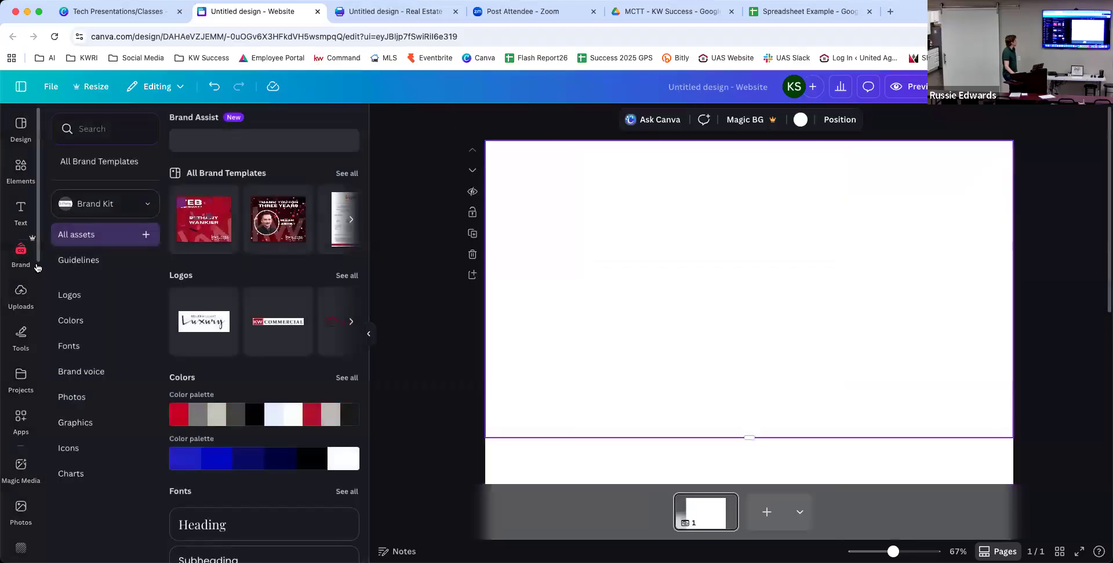
left_click(225, 333)
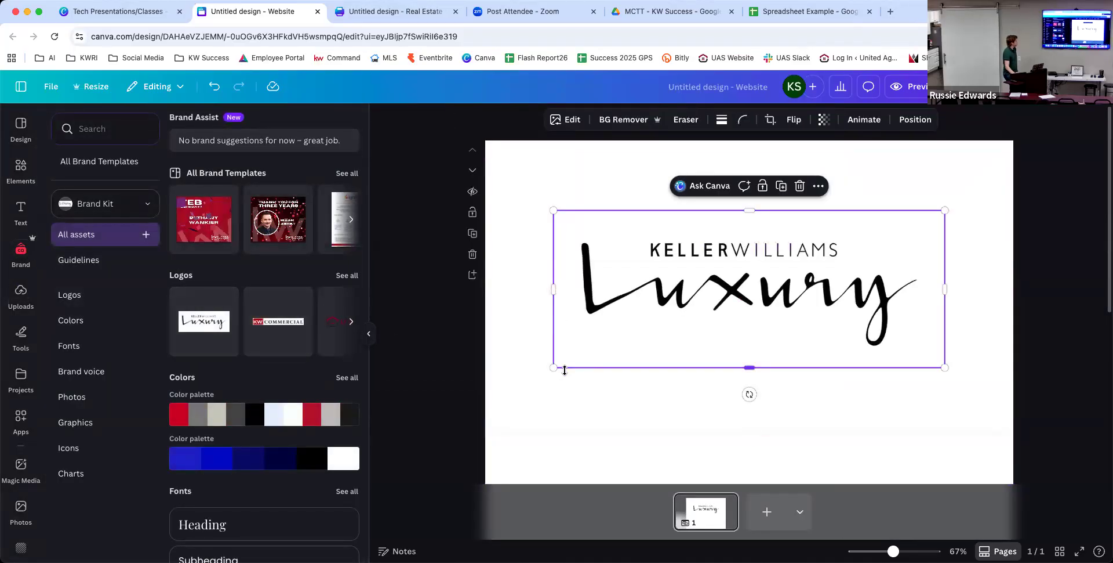
left_click_drag(556, 368, 495, 391)
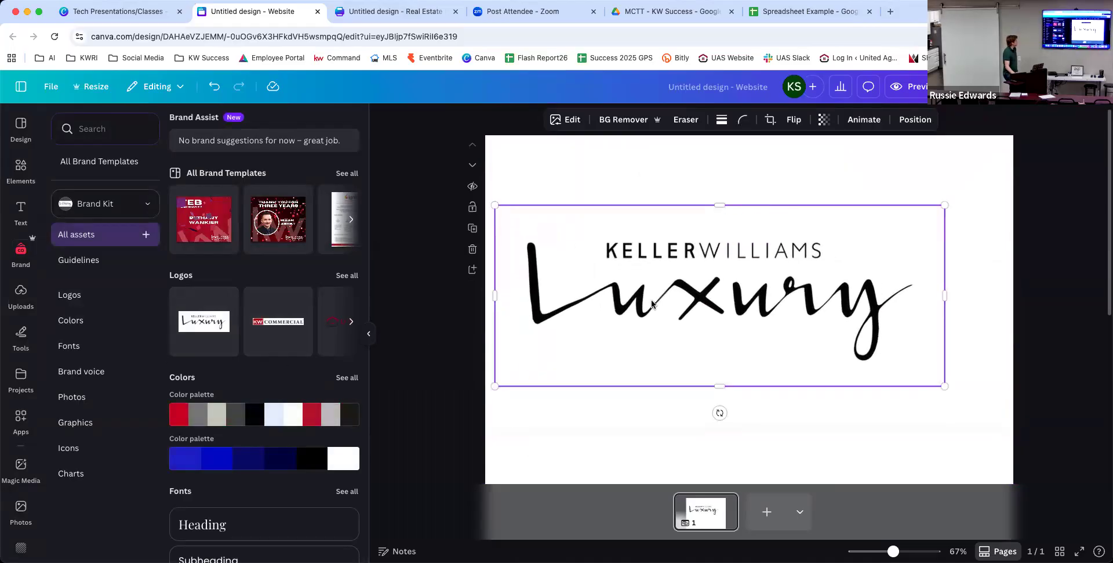
Drag the United brand logo onto the page below the Luxury logo.
scroll(652, 303, "down", 3)
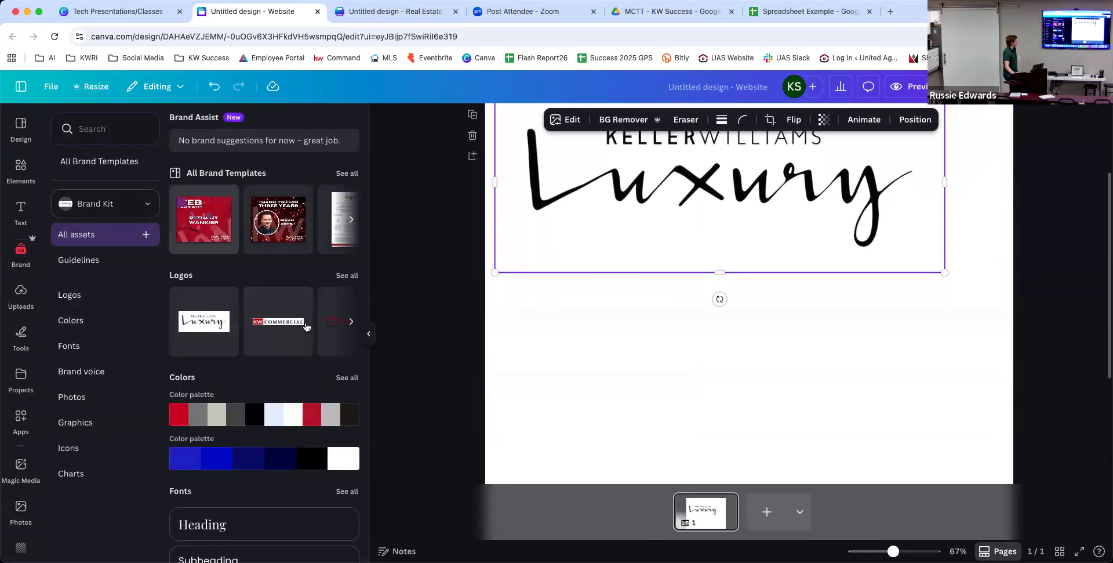
left_click(348, 330)
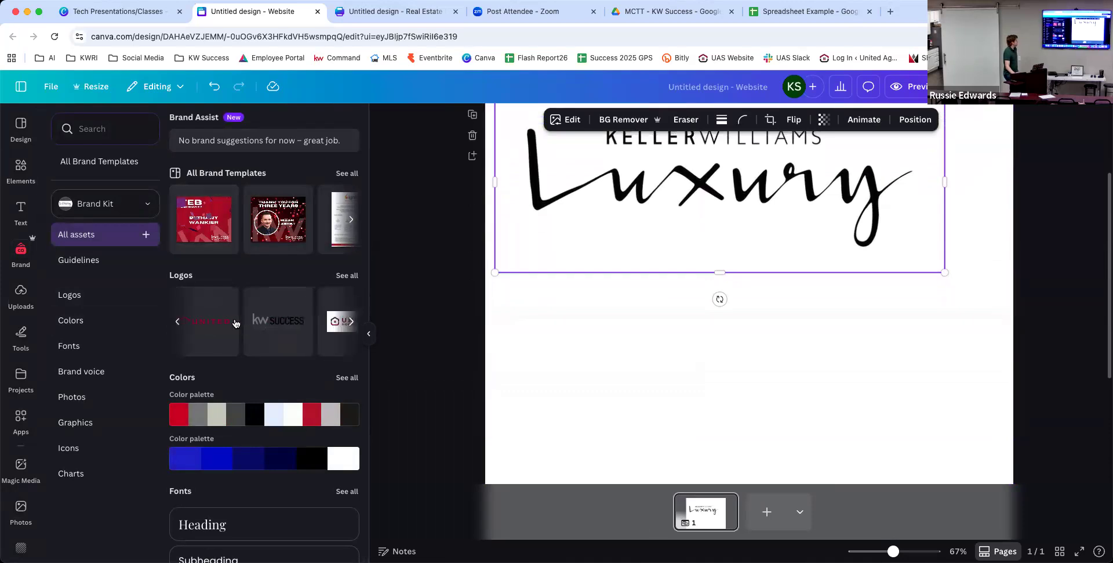
left_click_drag(226, 322, 648, 340)
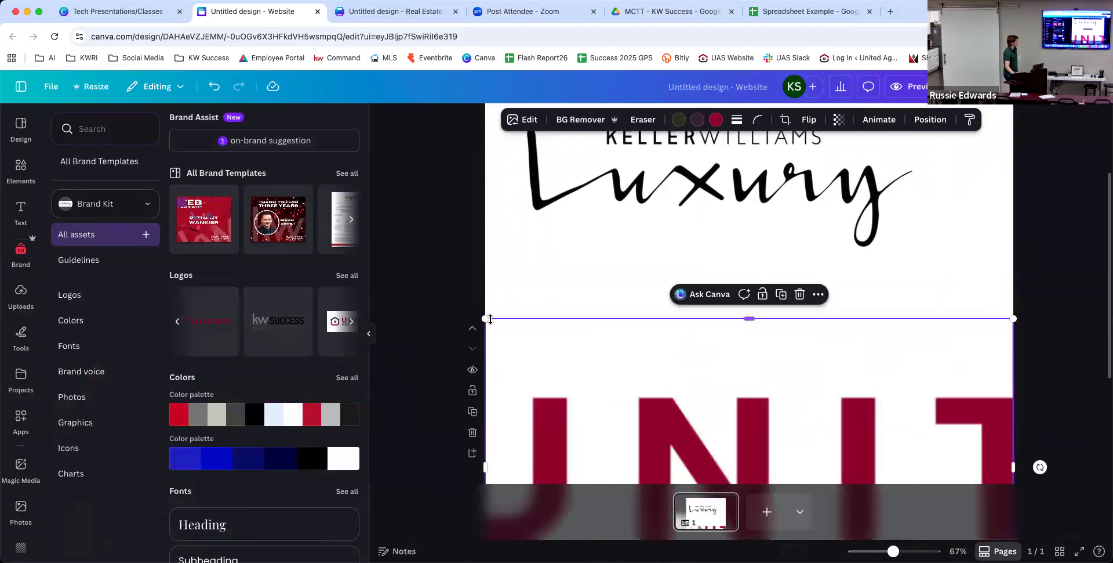
Shrink the United logo and centre it just under the Luxury logo.
left_click_drag(485, 318, 609, 385)
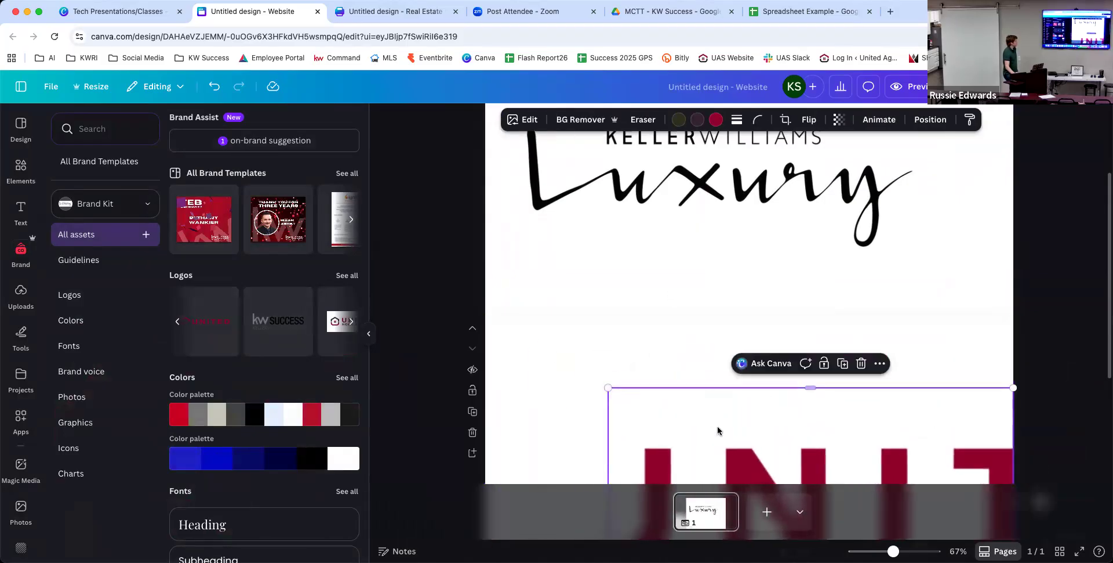
left_click_drag(613, 347, 607, 246)
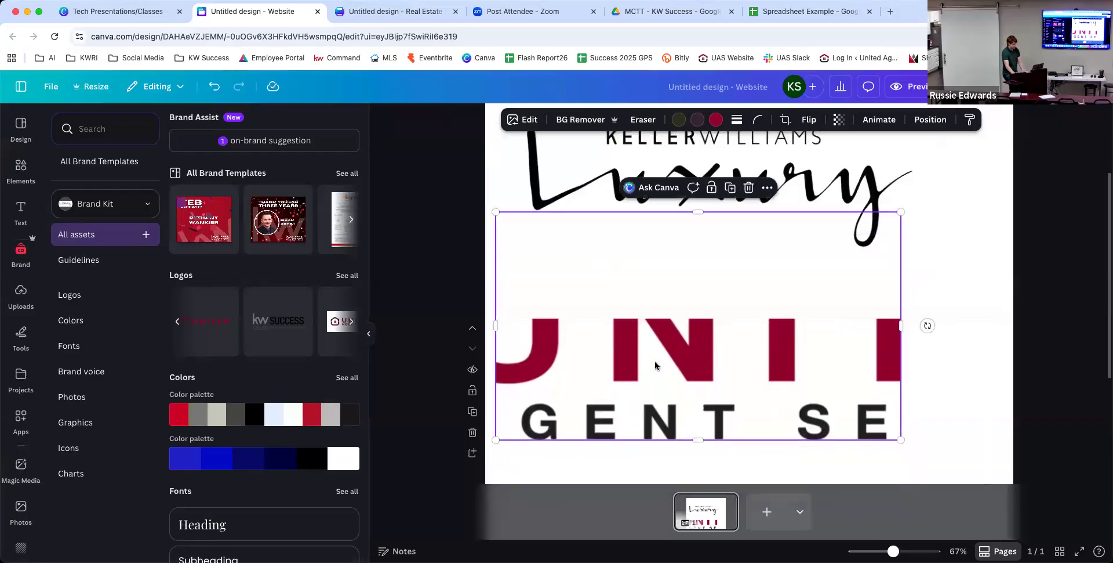
mouse_move(644, 395)
left_mouse_down()
mouse_move(621, 254)
mouse_move(638, 380)
left_mouse_up()
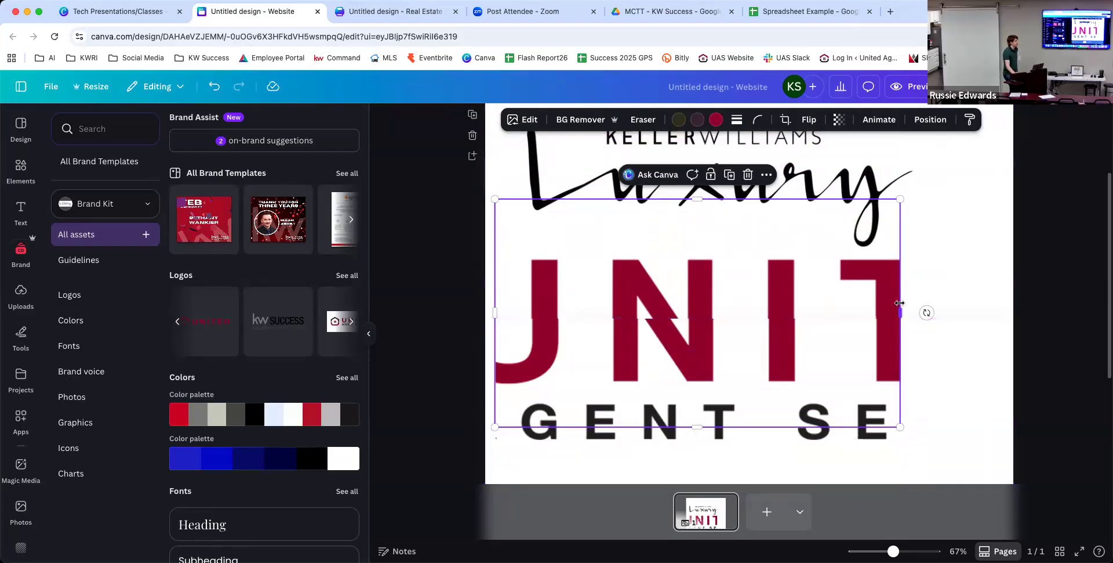
left_click_drag(816, 260, 814, 262)
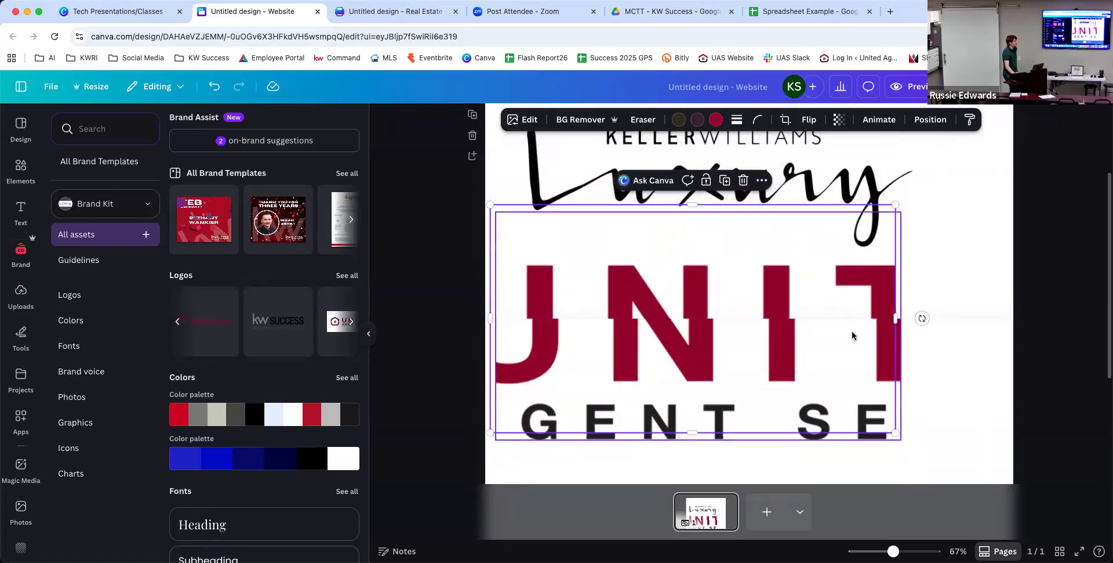
Stretch the upper section taller and move the United logo further down the page.
left_click(1000, 296)
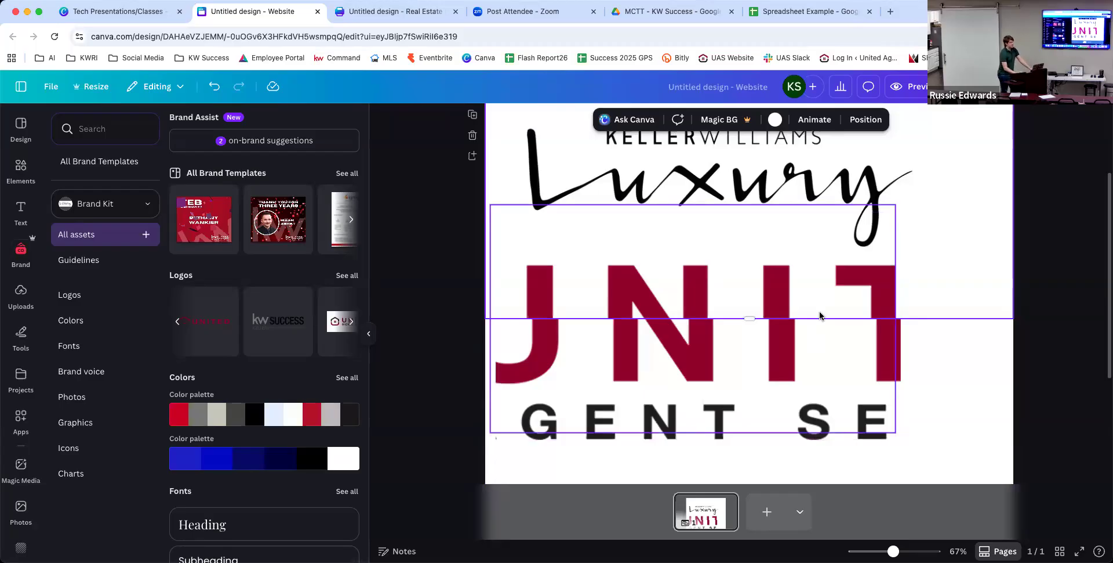
left_click_drag(810, 318, 813, 404)
left_click(774, 336)
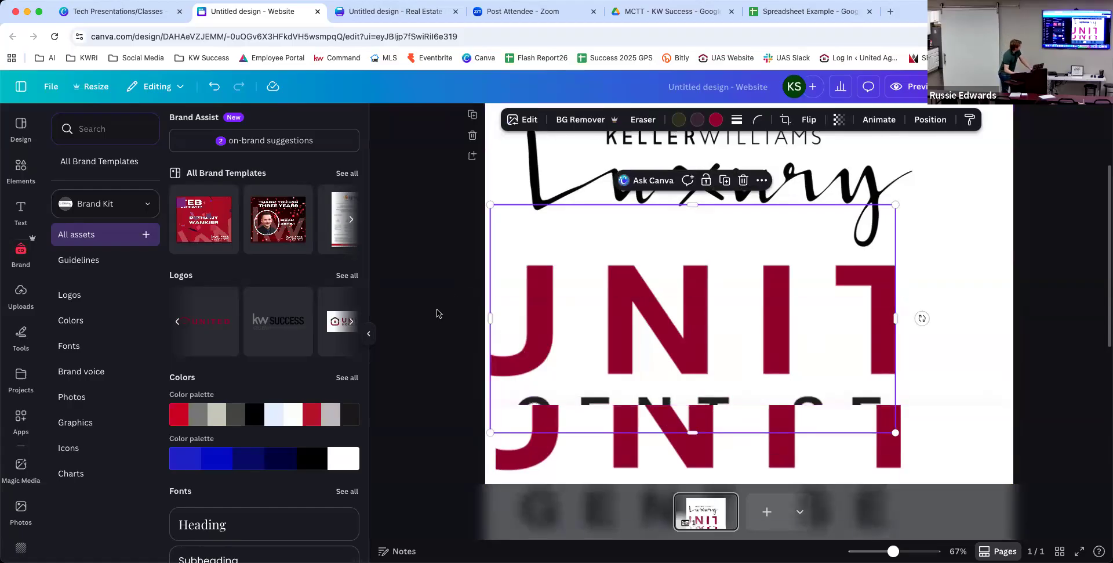
left_click(369, 333)
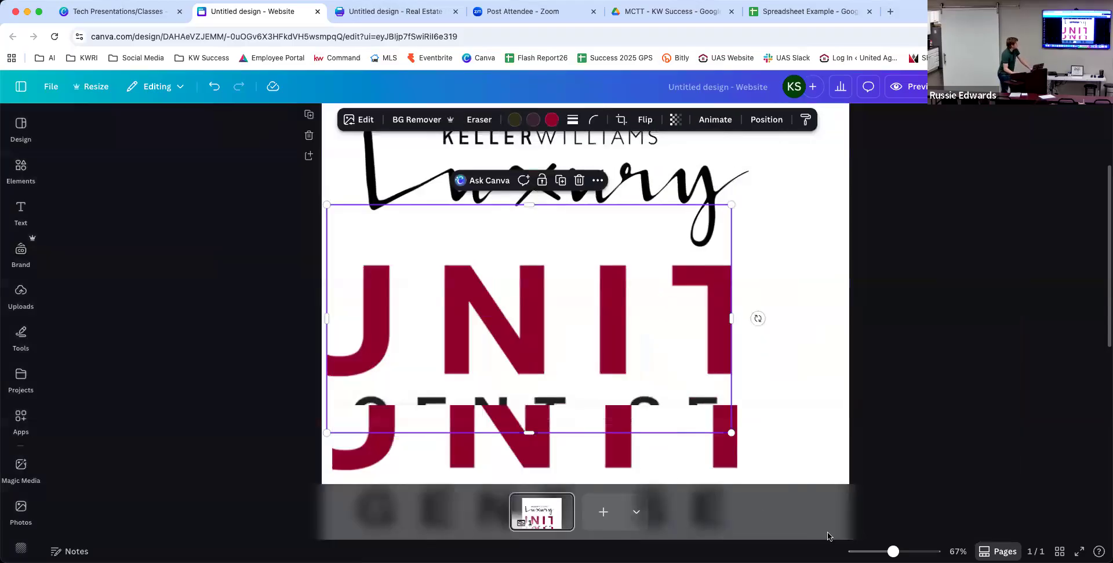
left_click_drag(894, 551, 872, 551)
left_click_drag(624, 342, 628, 372)
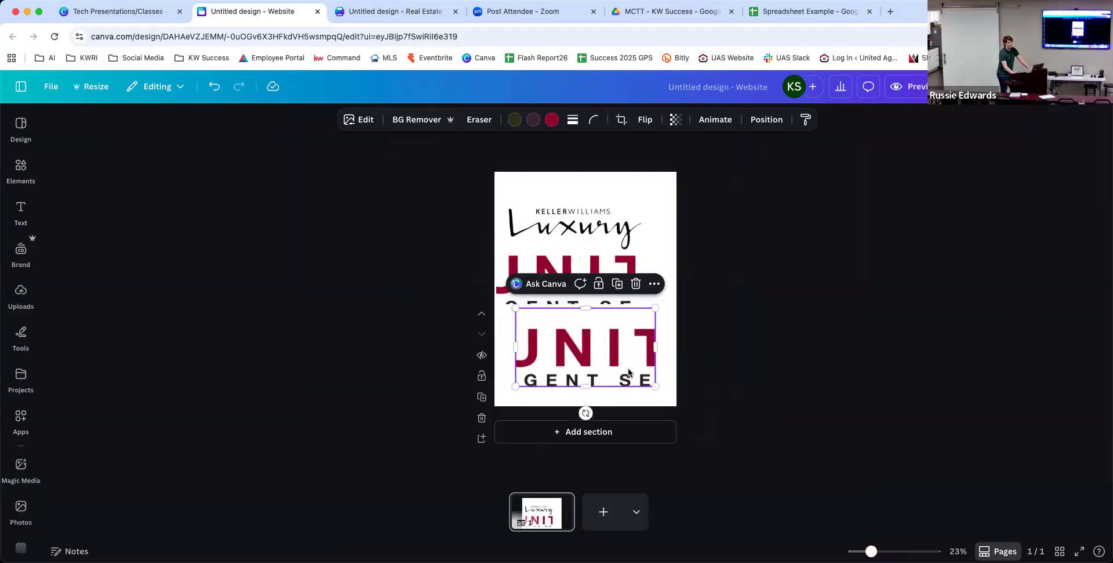
Delete the duplicate United logo overlapping Luxury and open the website Publish panel.
left_click(513, 260)
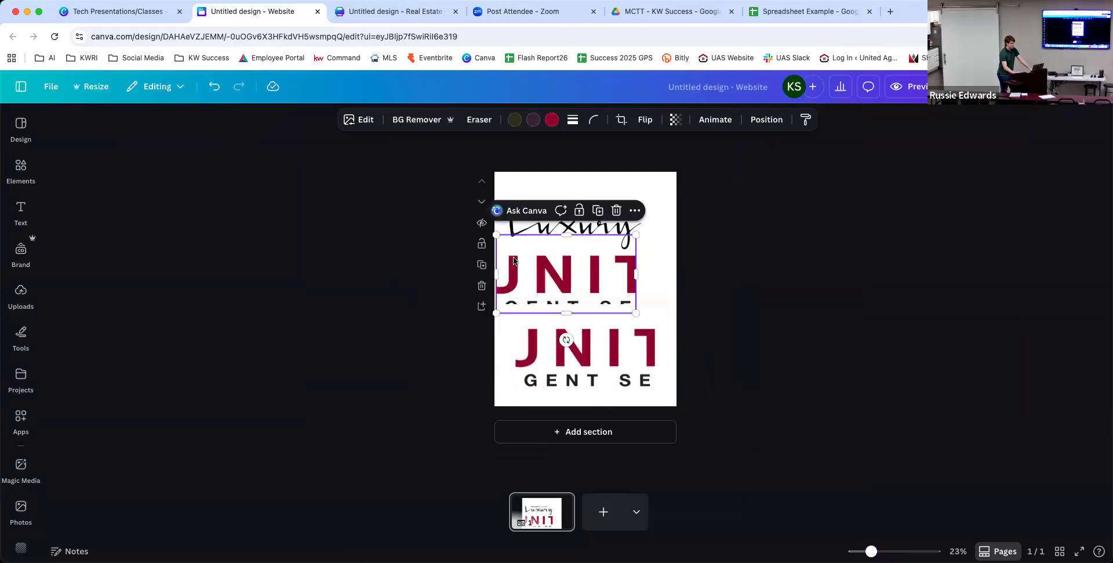
key("Delete")
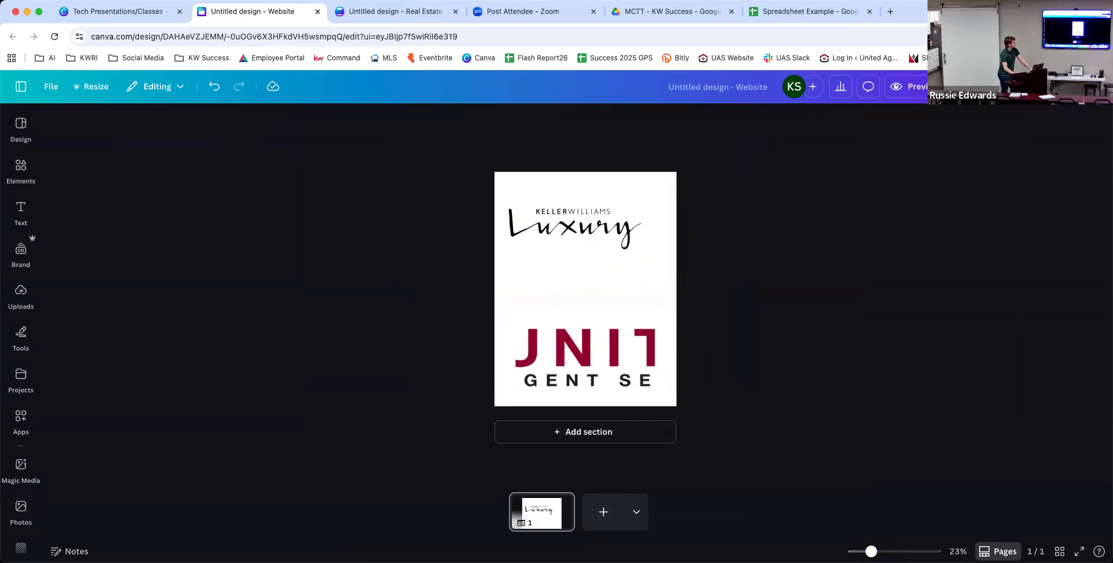
left_click(998, 86)
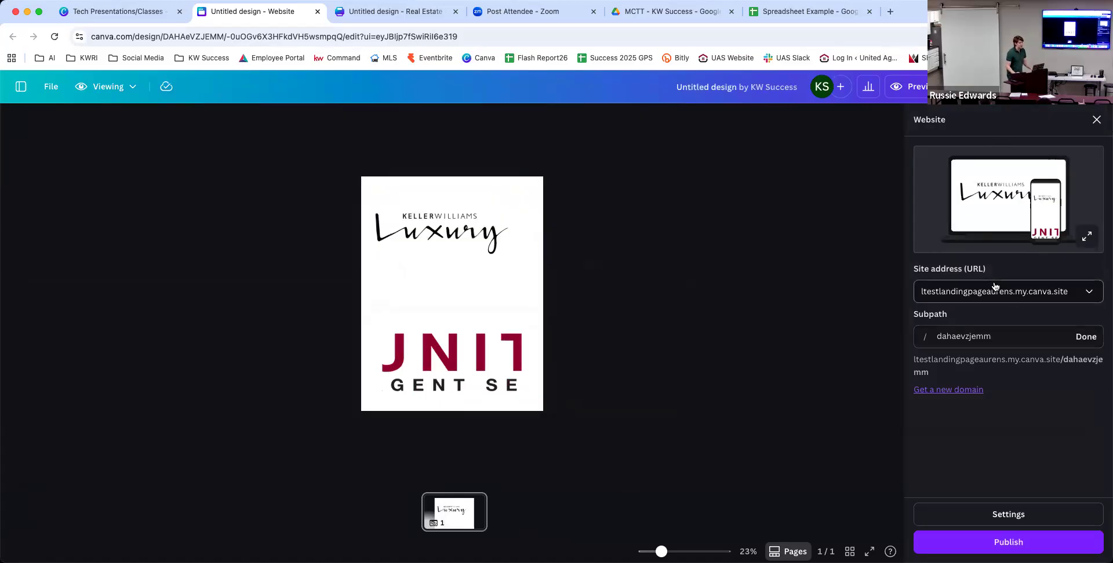
Check the site's subpath and publish the design live at its my.canva.site address.
double_click(997, 335)
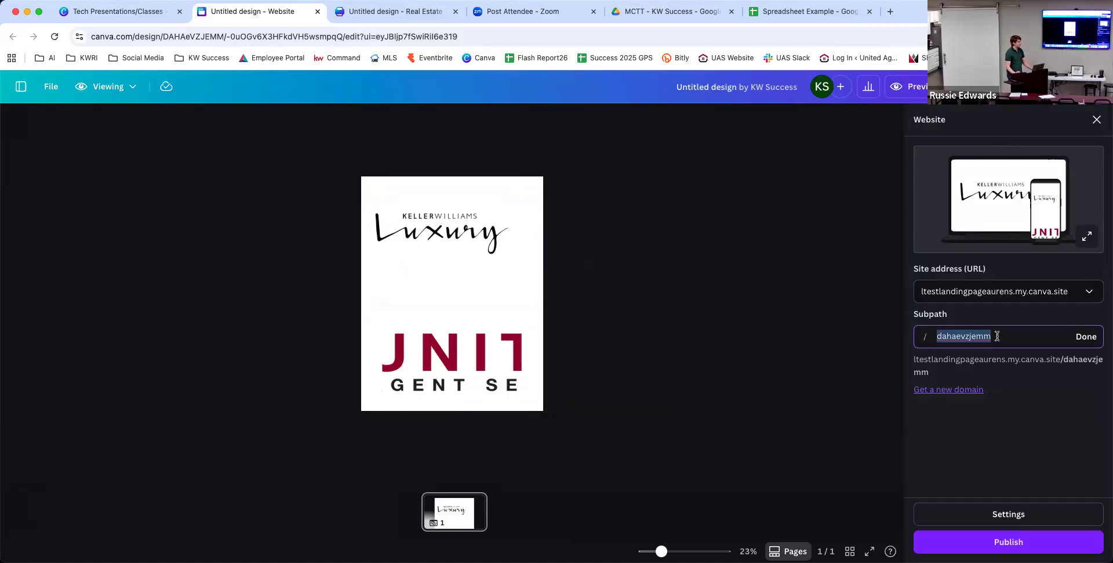
left_click(1053, 532)
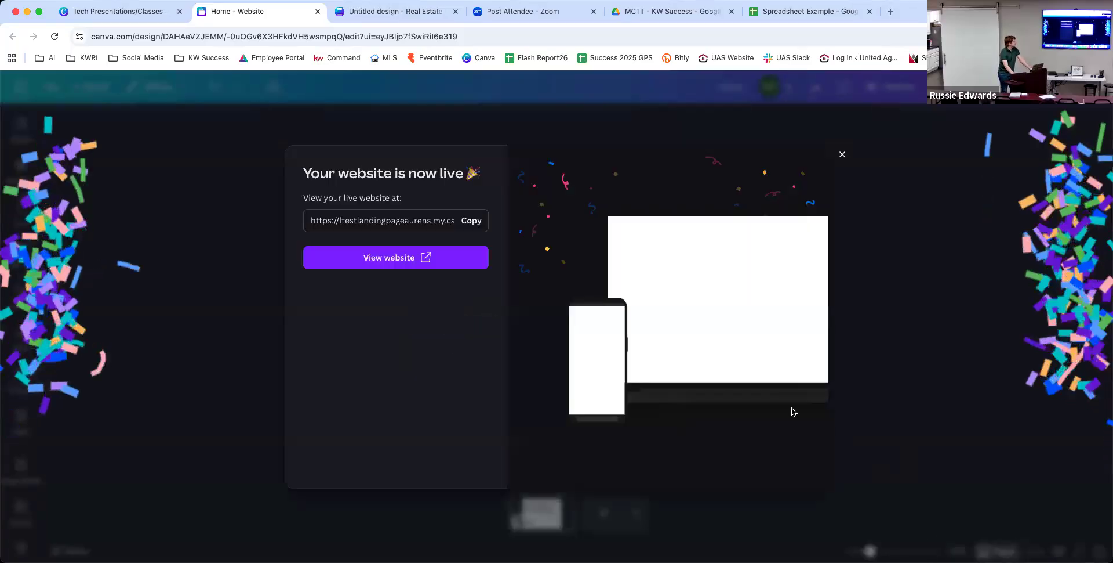
View the live my.canva.site page to check the Luxury and United logos, then return to the editor.
left_click(457, 256)
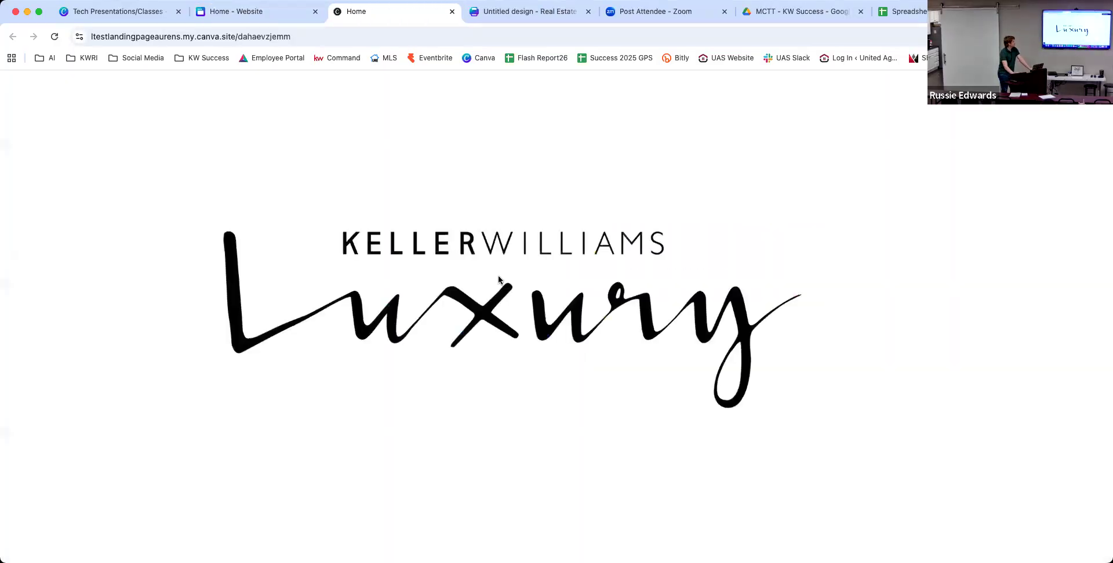
scroll(498, 279, "down", 10)
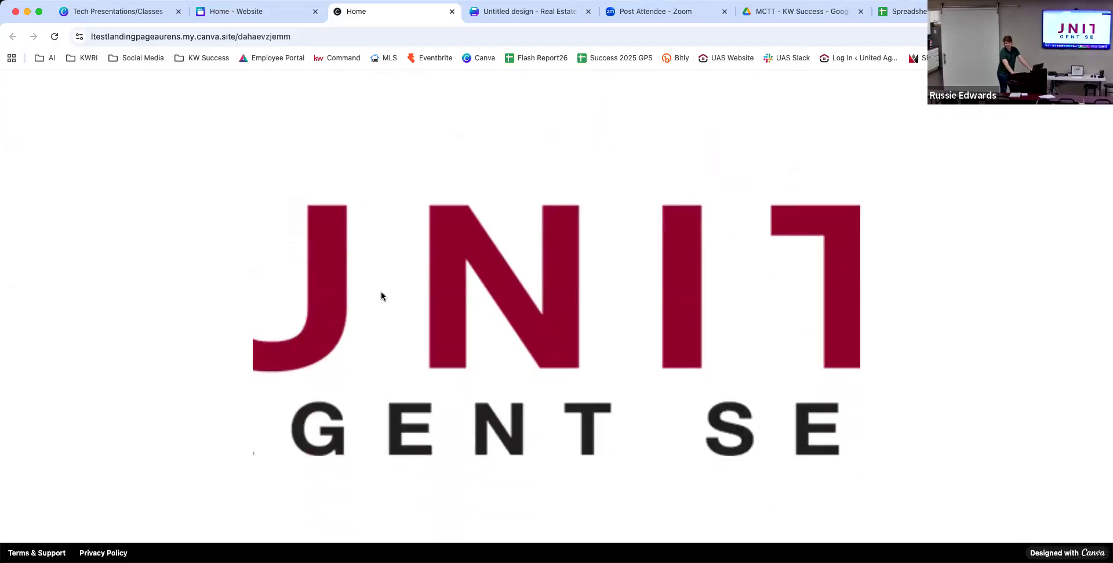
scroll(381, 296, "up", 1)
scroll(381, 296, "down", 1)
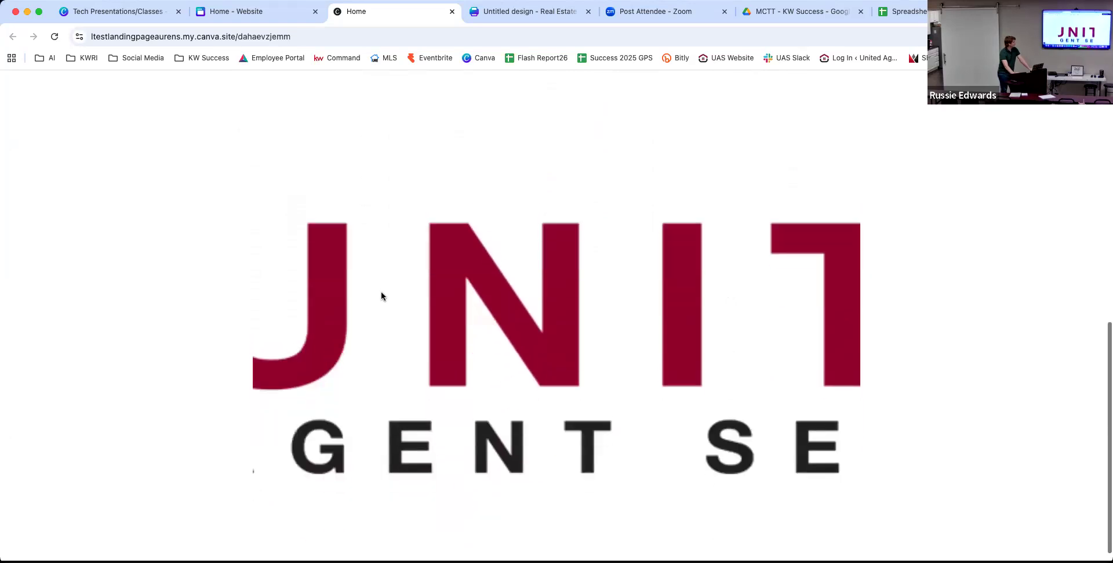
scroll(381, 295, "up", 1)
scroll(381, 295, "up", 10)
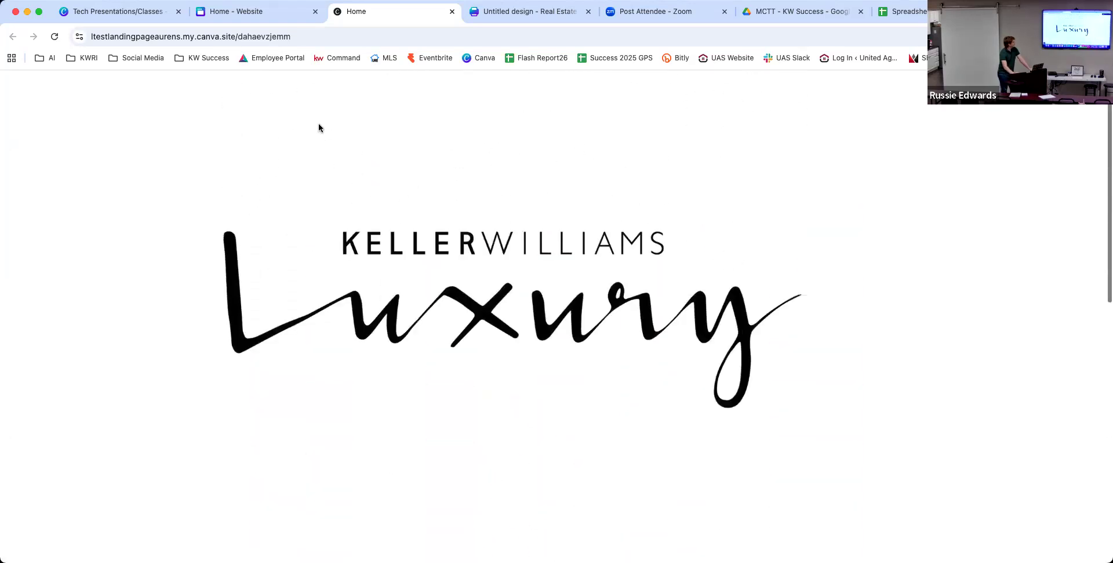
left_click(255, 17)
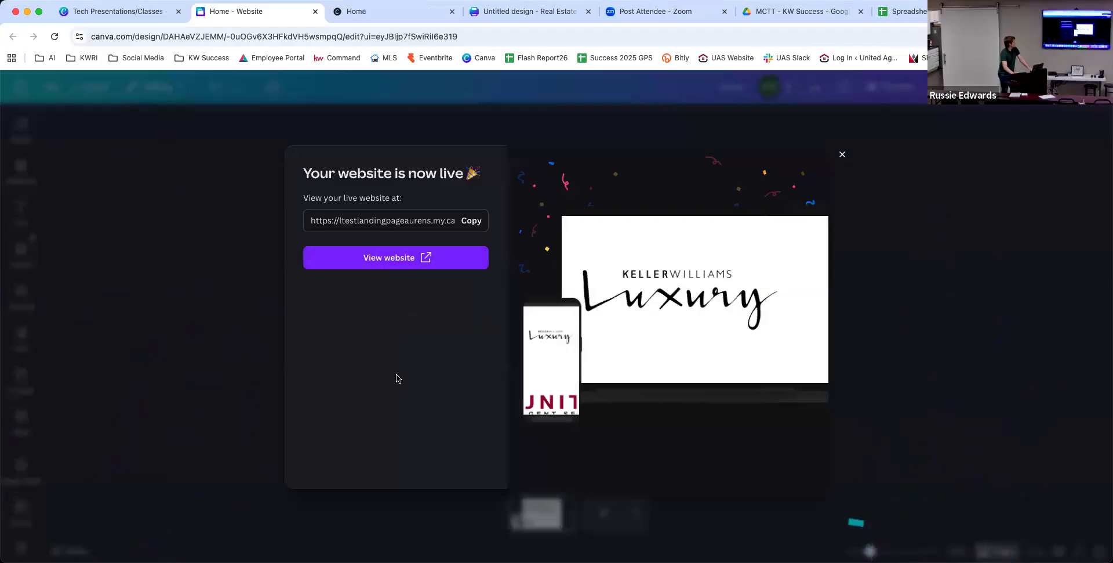
Dismiss the live message and widen the United logo leftward in the lower section.
left_click(839, 157)
left_click(580, 371)
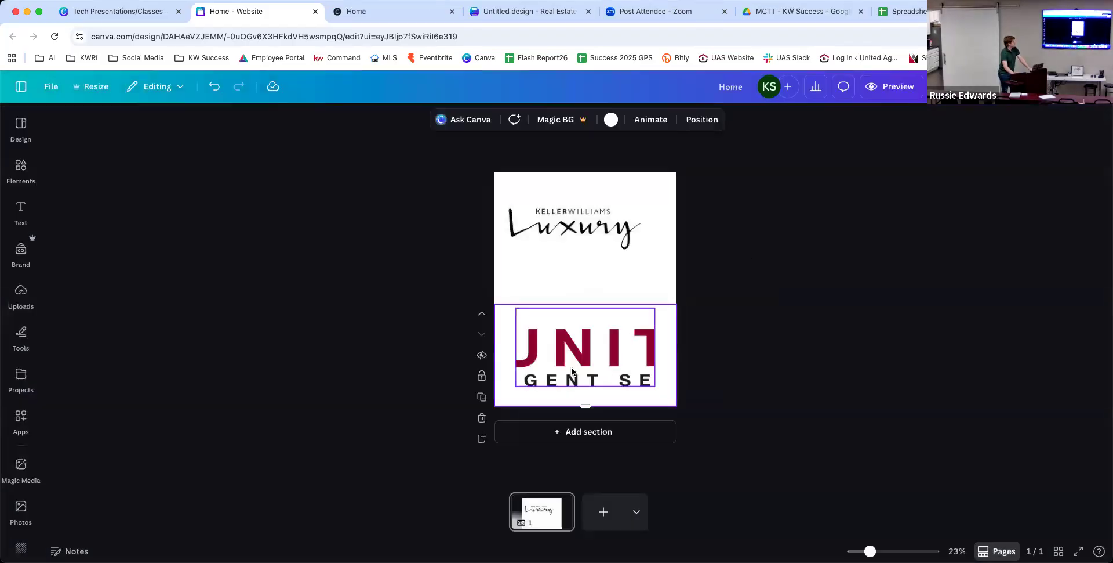
left_click_drag(511, 347, 535, 343)
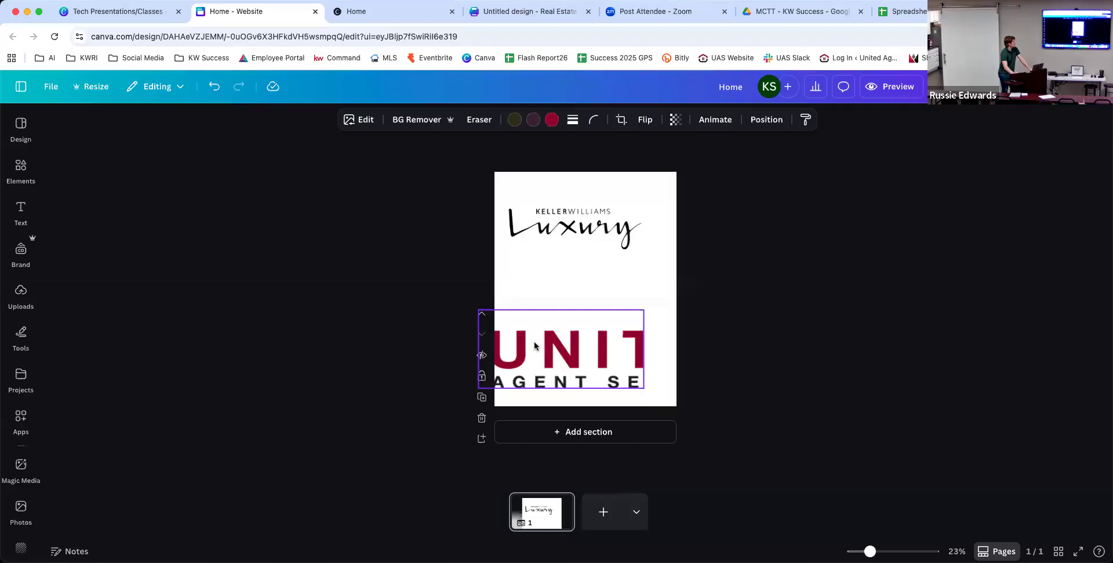
left_click_drag(534, 346, 535, 347)
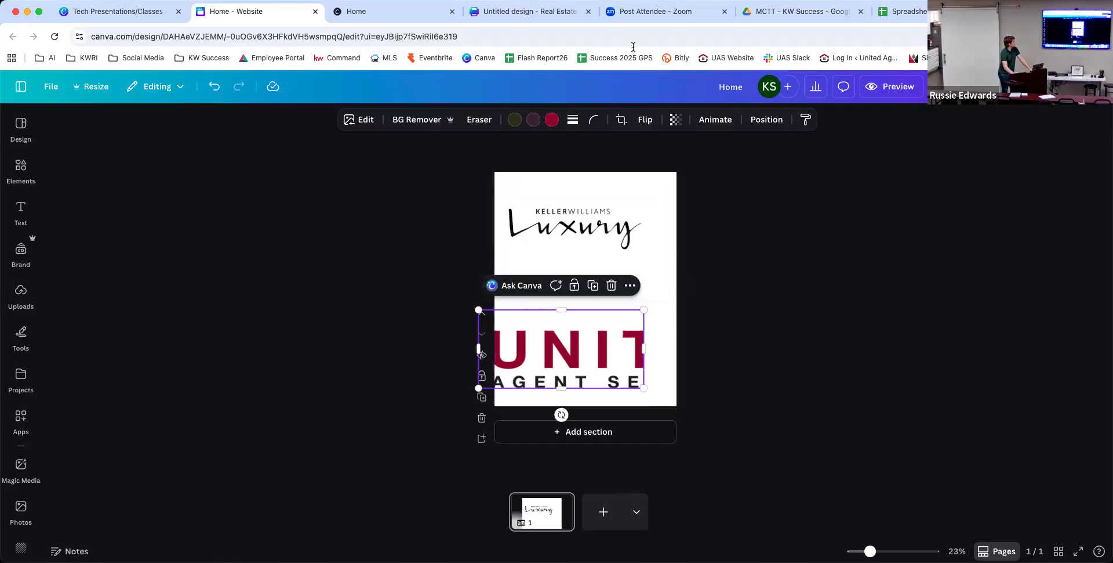
left_click(851, 162)
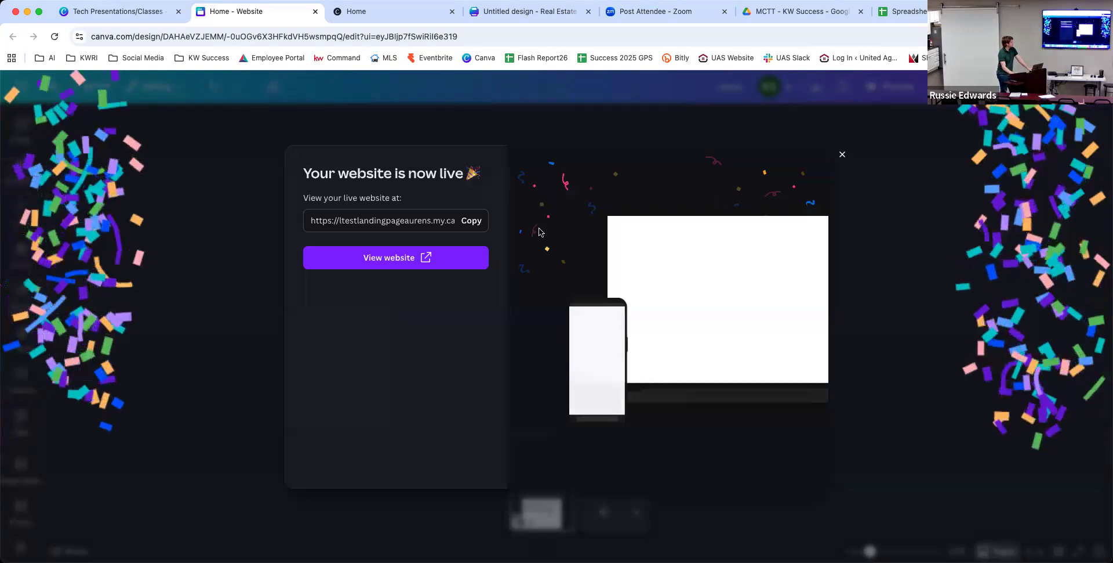
Review the republished live site with the enlarged United logo beneath Luxury, then return to the editor.
left_click(478, 255)
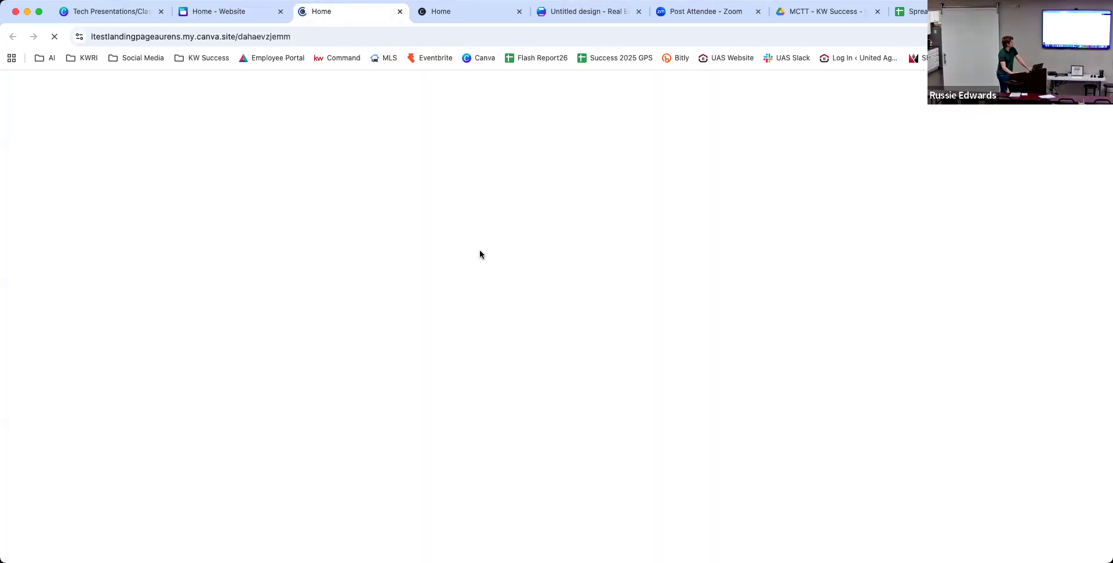
scroll(480, 261, "down", 1)
scroll(480, 263, "down", 10)
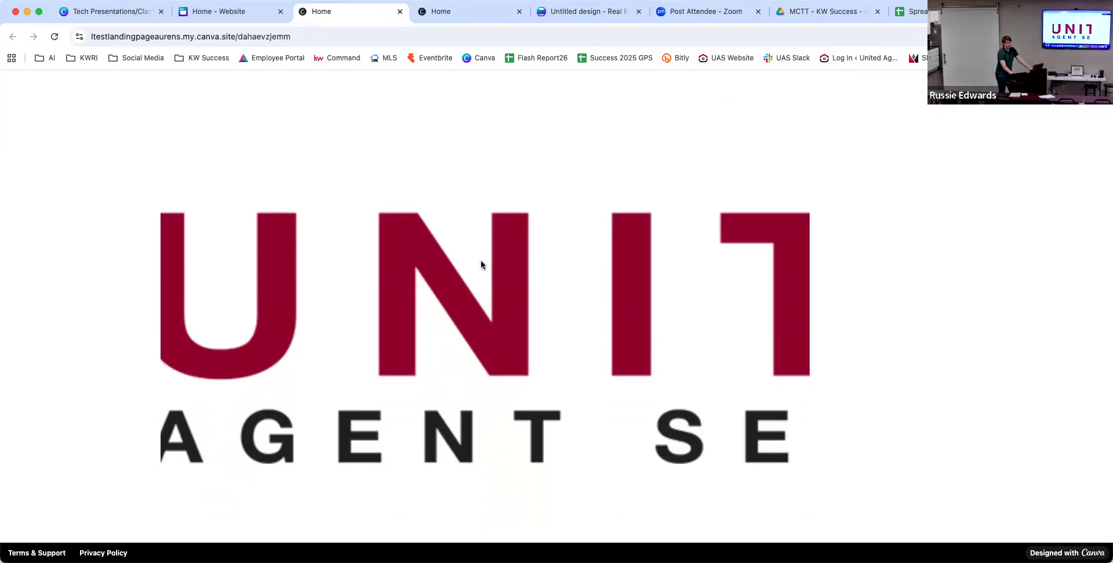
scroll(564, 259, "up", 3)
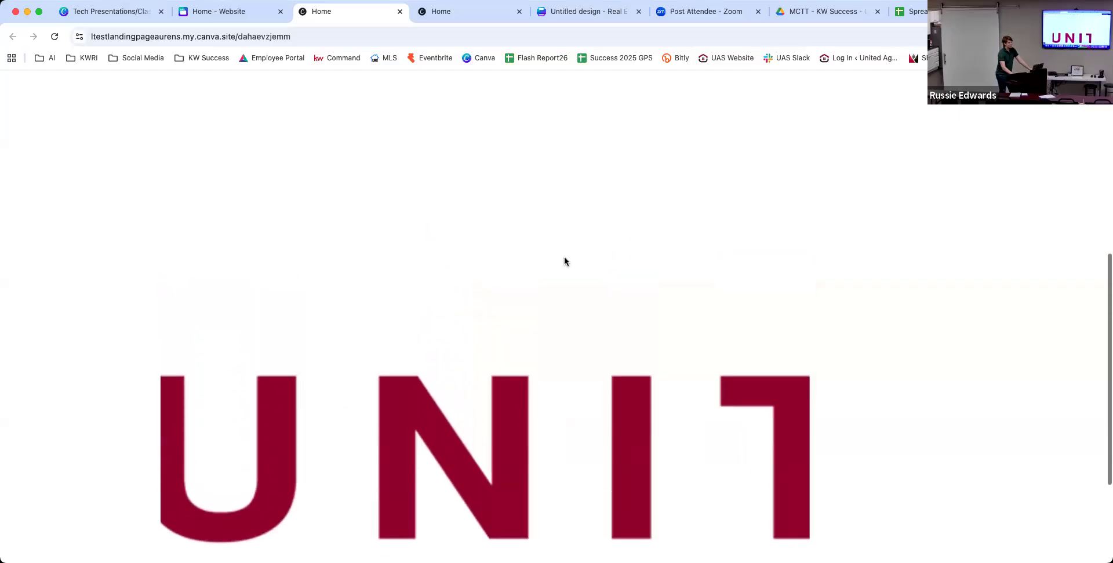
scroll(565, 261, "down", 3)
scroll(565, 261, "up", 8)
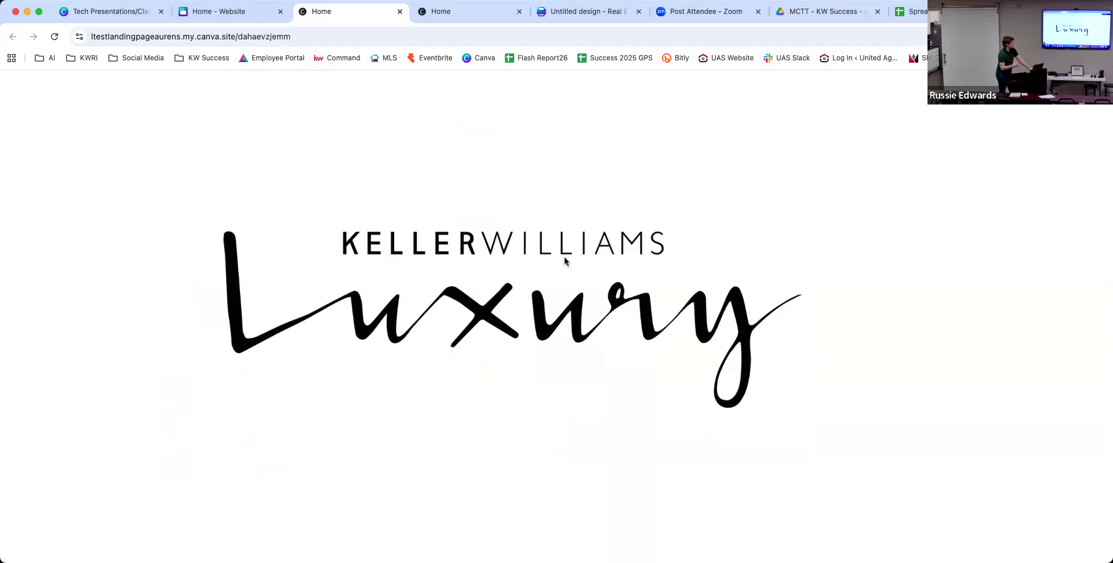
scroll(565, 261, "down", 8)
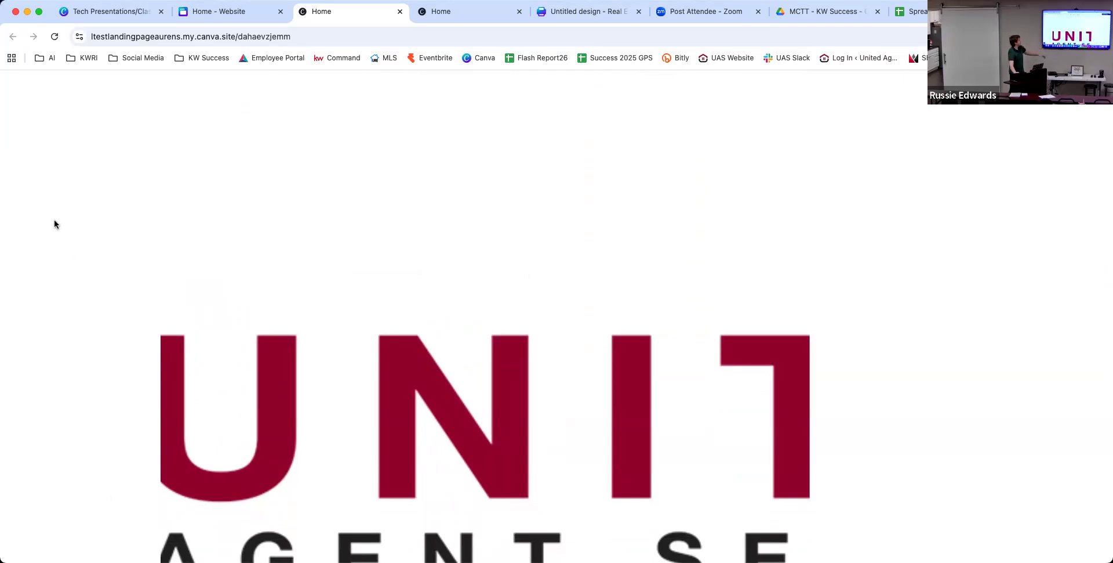
left_click(202, 5)
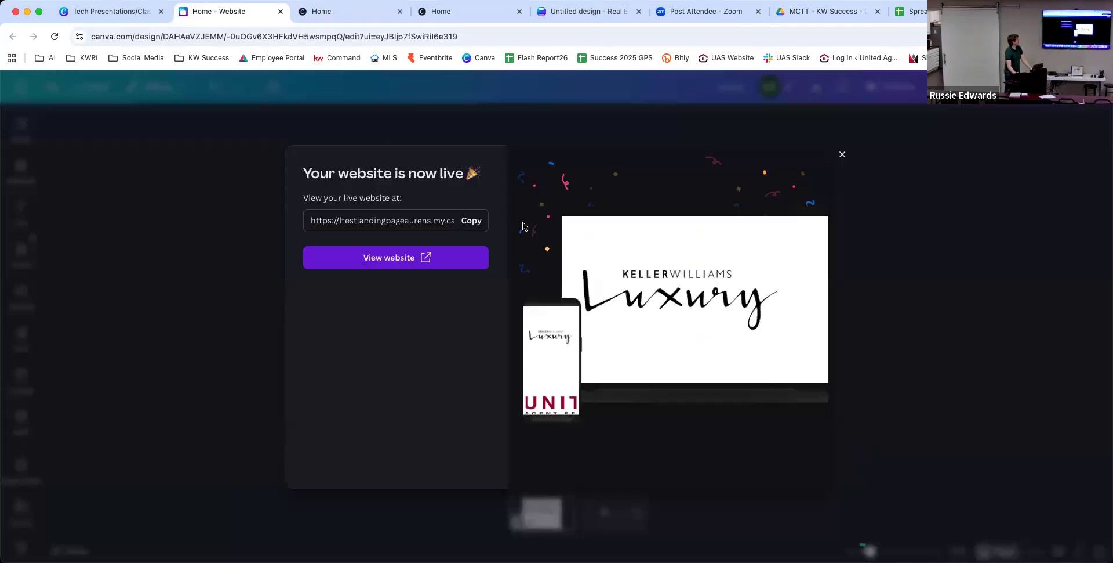
Make the lower section's background black behind the United logo and publish the website.
left_click(844, 155)
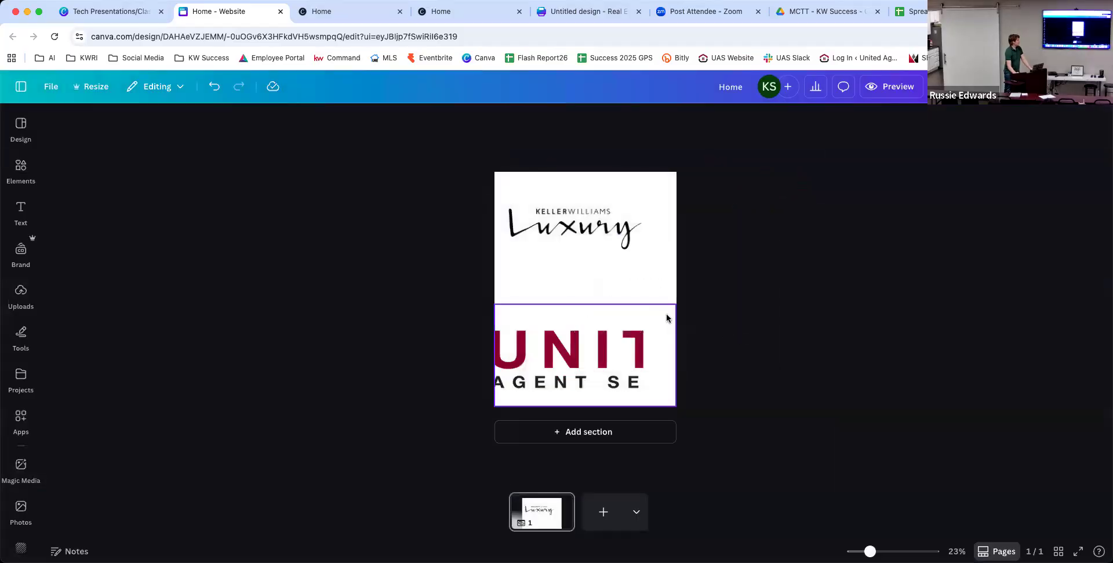
left_click(666, 319)
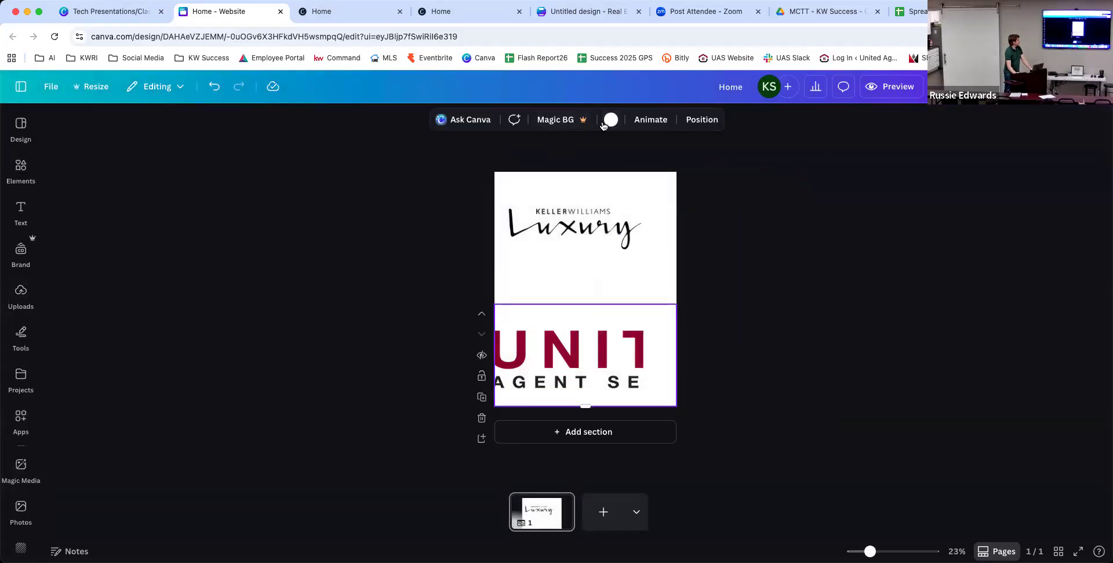
left_click(610, 120)
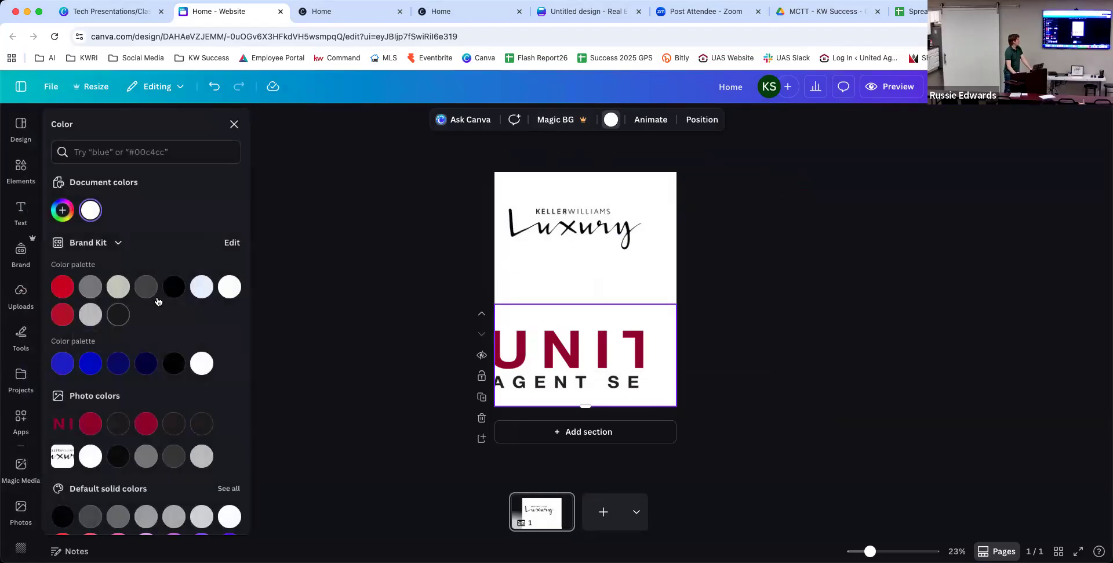
left_click(174, 286)
left_click(452, 377)
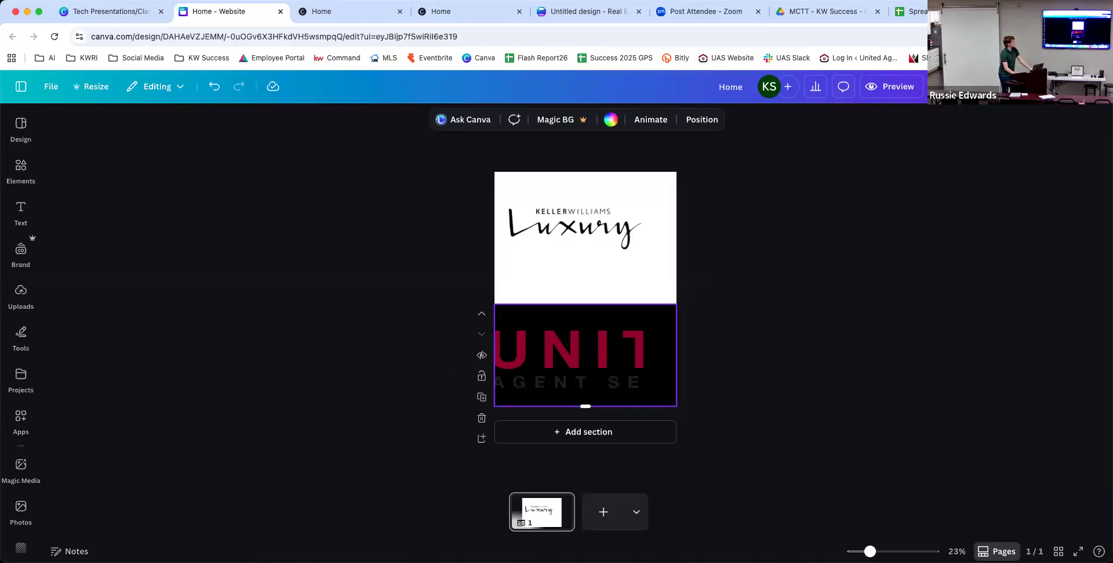
left_click(986, 87)
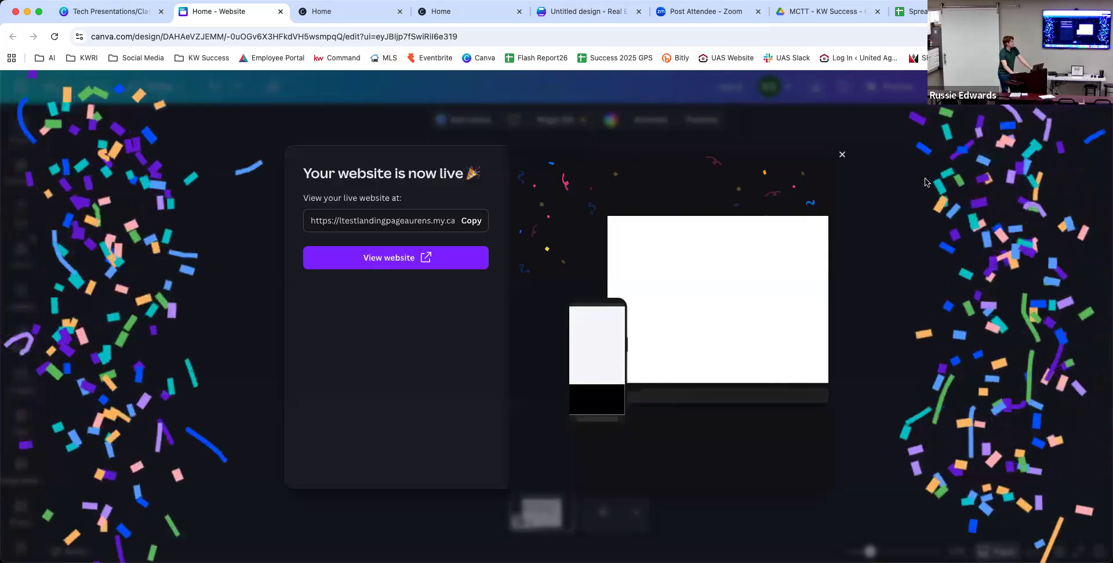
Reload the live site to confirm the black United band under Luxury, then return to the editor's side menu.
left_click(842, 152)
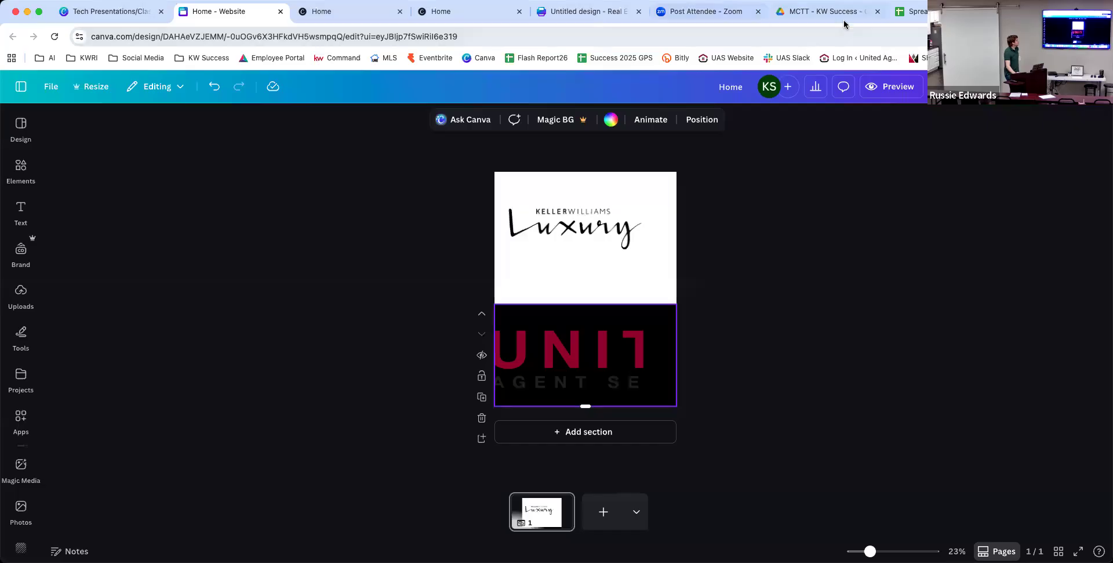
left_click(350, 16)
left_click(54, 36)
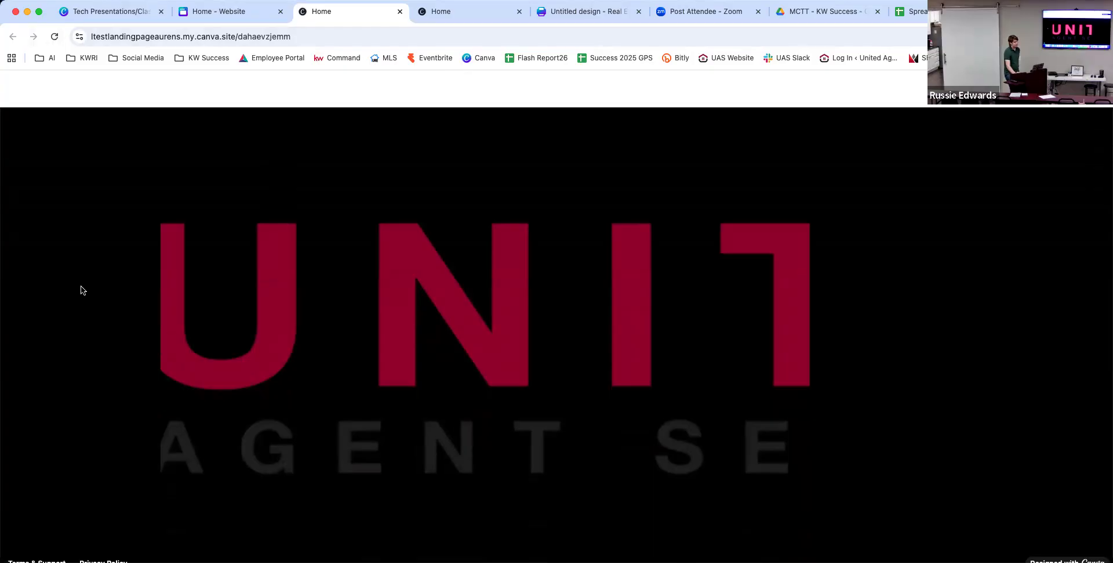
scroll(82, 290, "down", 1)
scroll(81, 290, "up", 6)
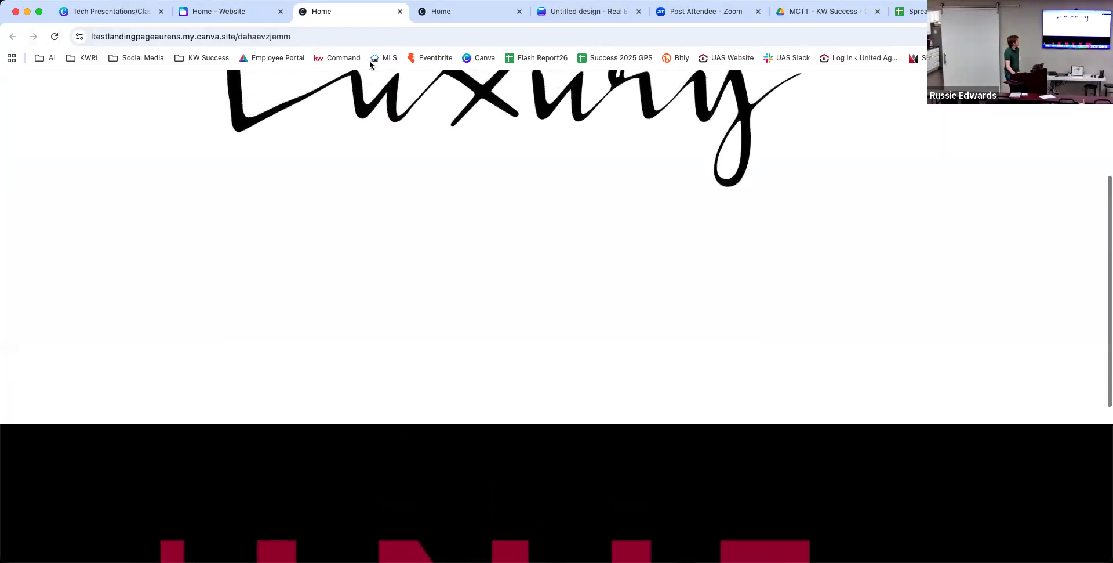
left_click(242, 7)
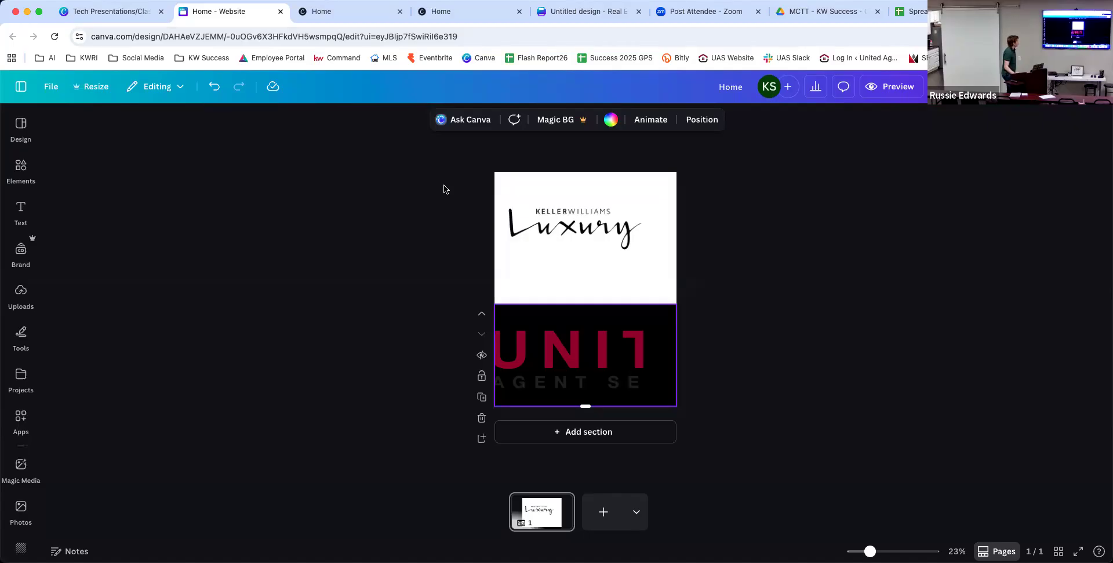
left_click(21, 87)
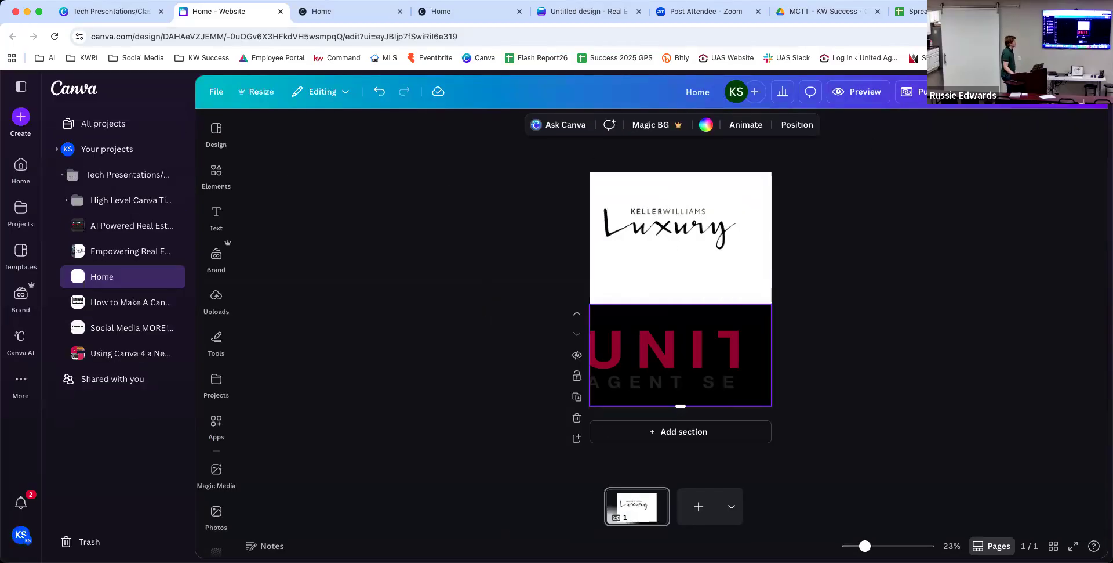
Go to the templates home page and browse the full list of design types.
left_click(20, 255)
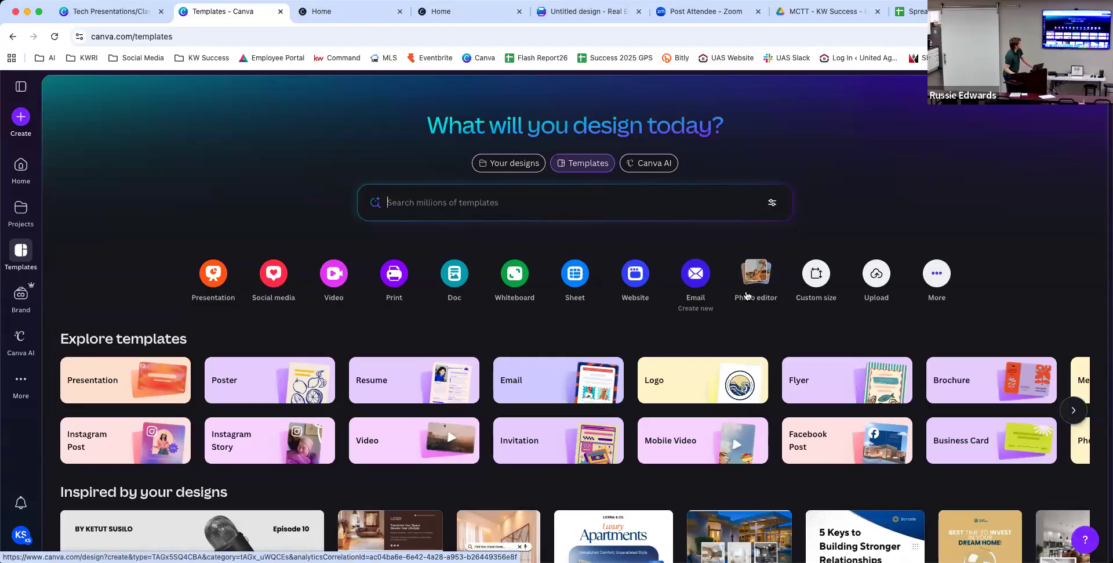
left_click(932, 268)
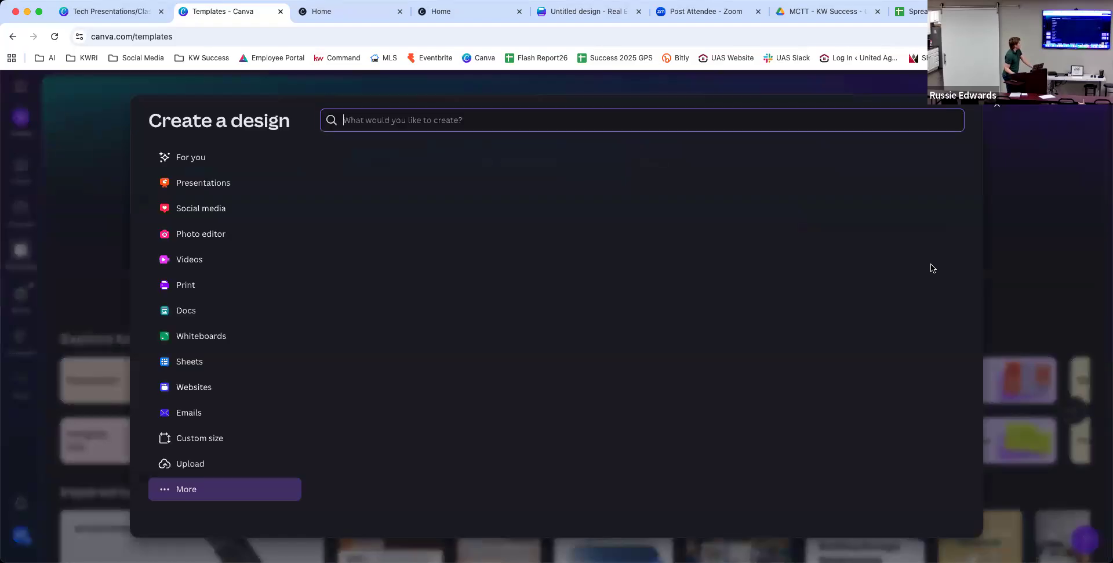
left_click(257, 490)
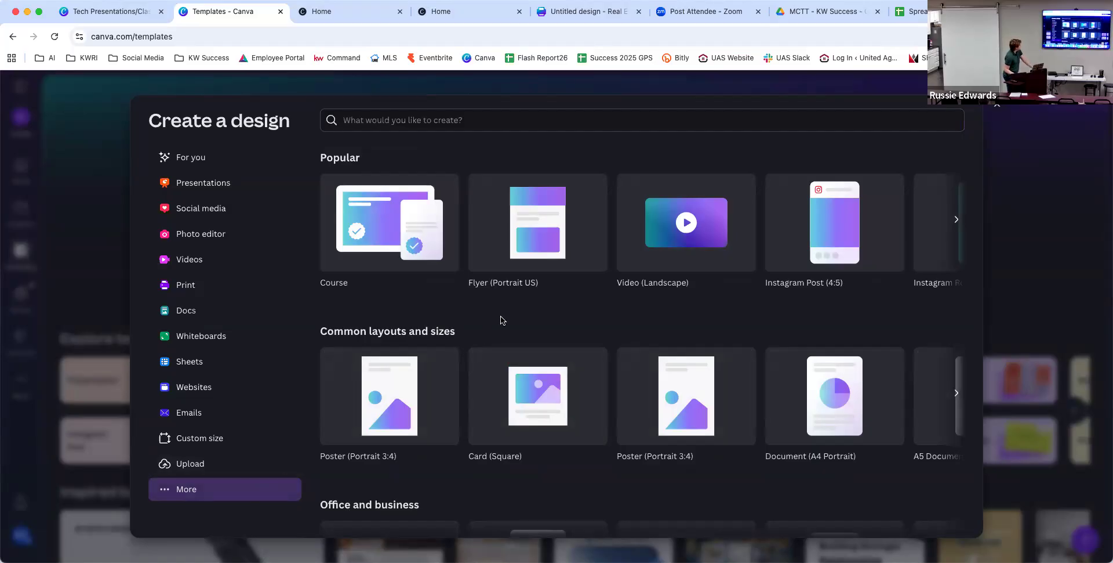
scroll(502, 321, "down", 3)
scroll(404, 122, "down", 1)
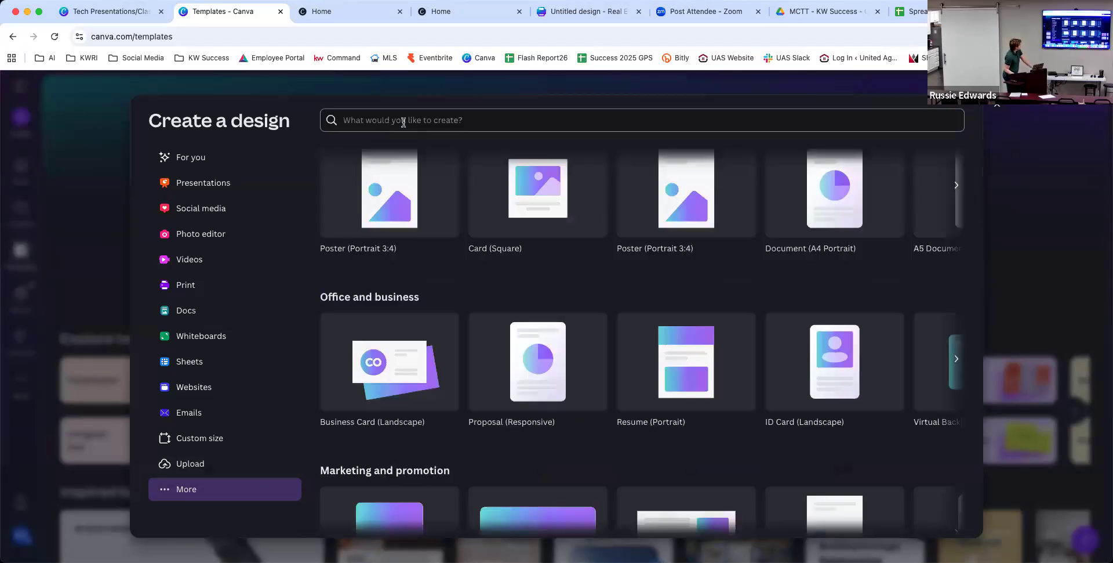
Search the design types for 'Code', close the dialog without a match, and switch to Canva AI.
left_click(403, 122)
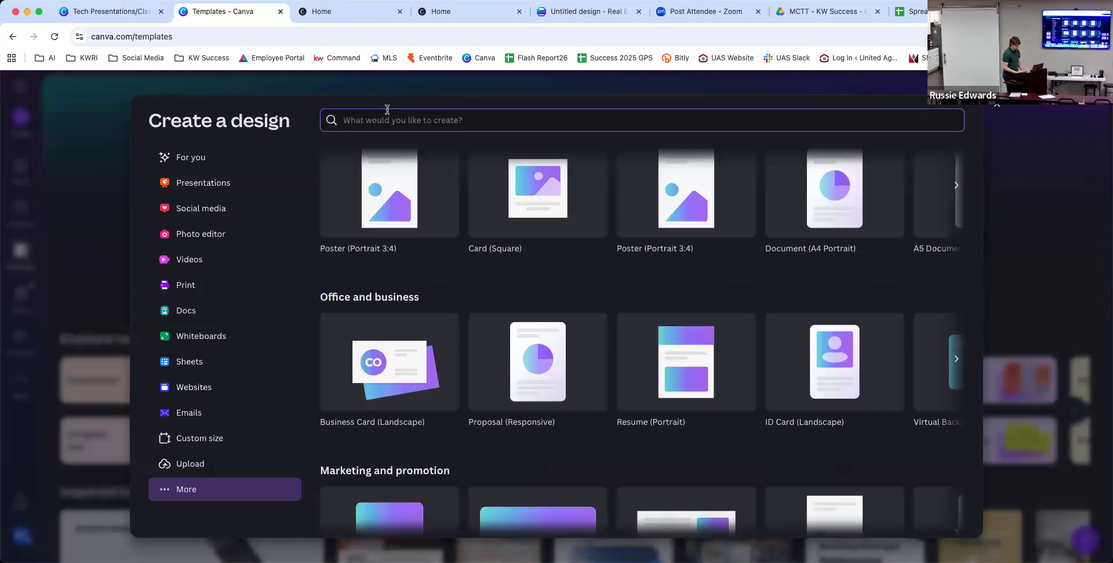
type("Code")
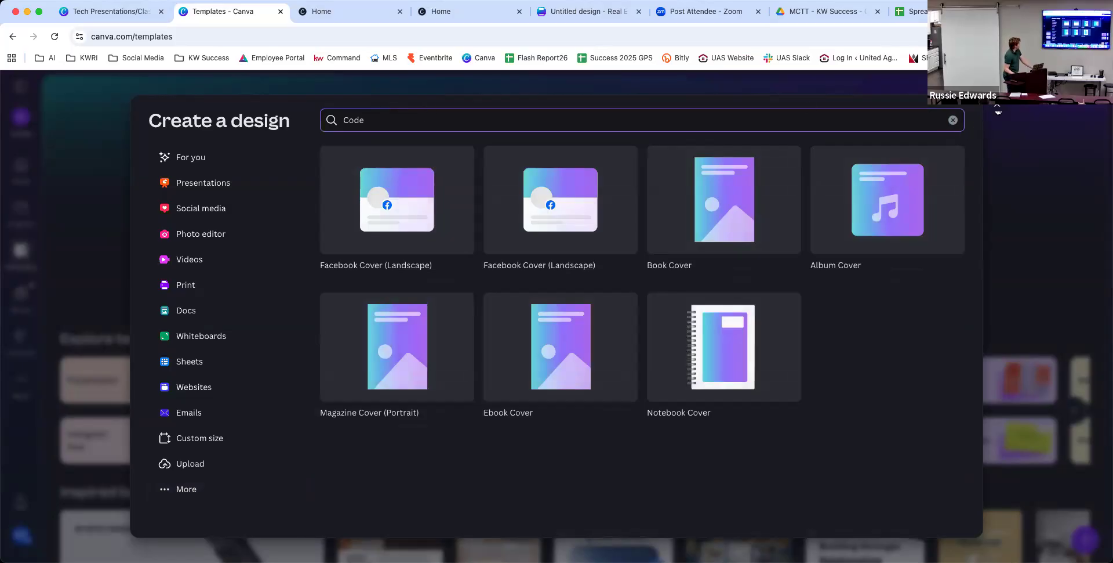
left_click(994, 116)
scroll(835, 167, "down", 2)
scroll(835, 167, "down", 2)
scroll(834, 168, "up", 3)
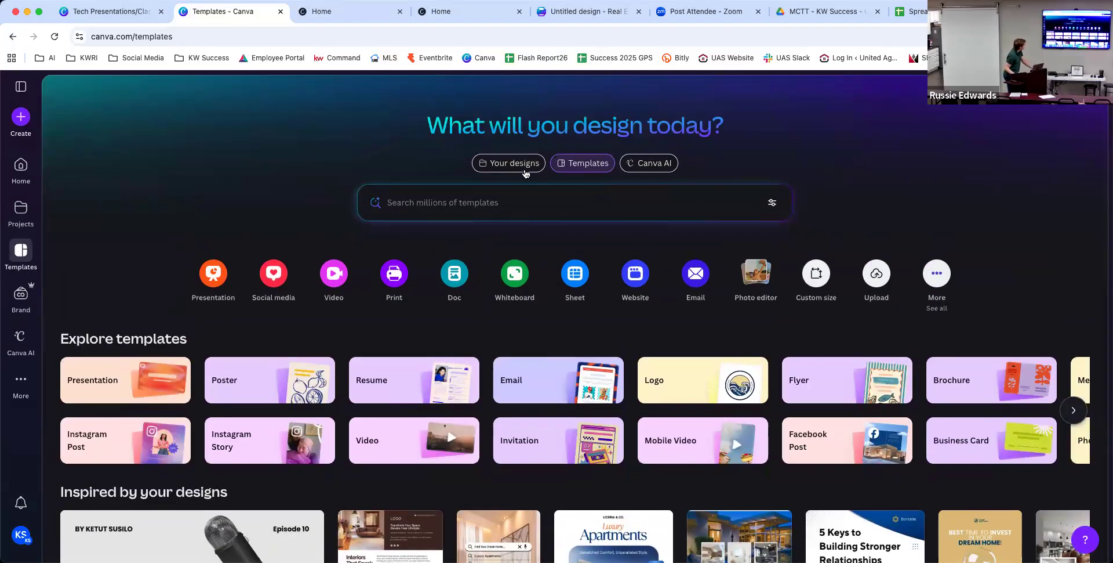
left_click(672, 163)
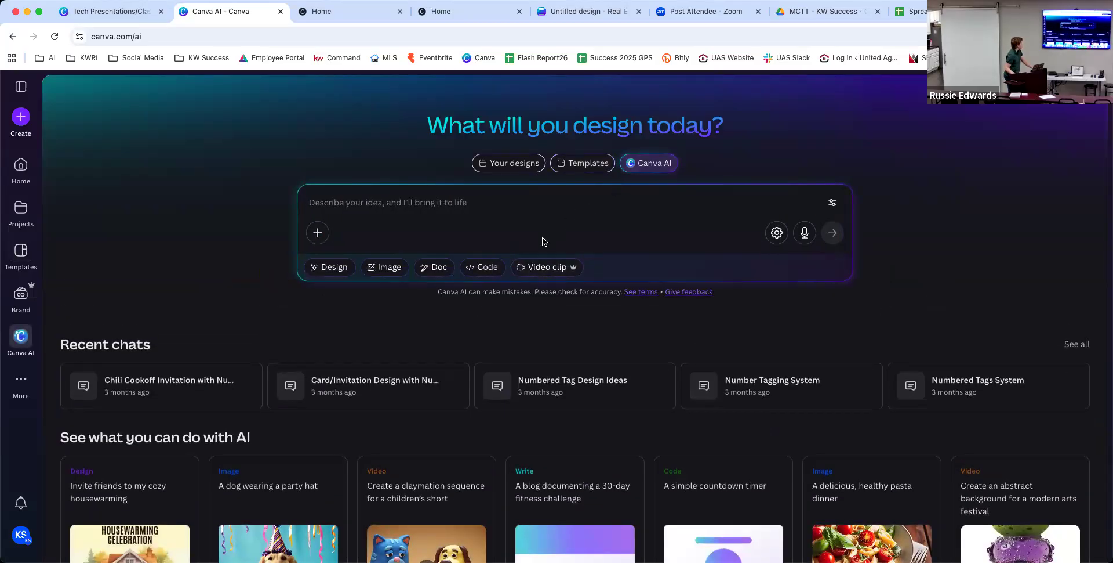
Set Canva AI to Code and submit the Spanish vocabulary flashcard game prompt with flip animations and progress tracking.
left_click(478, 269)
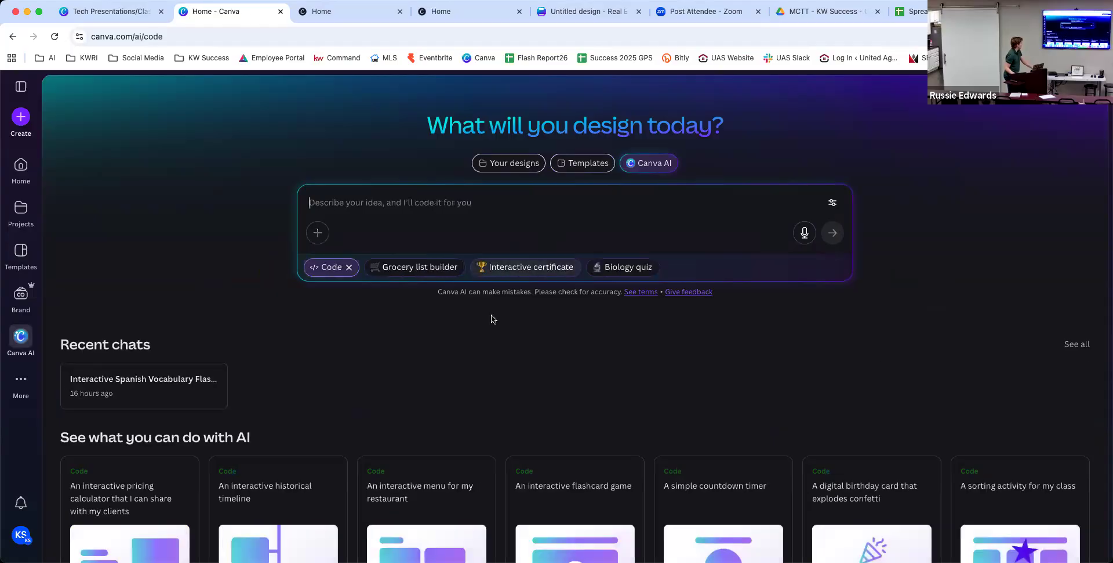
scroll(493, 316, "down", 3)
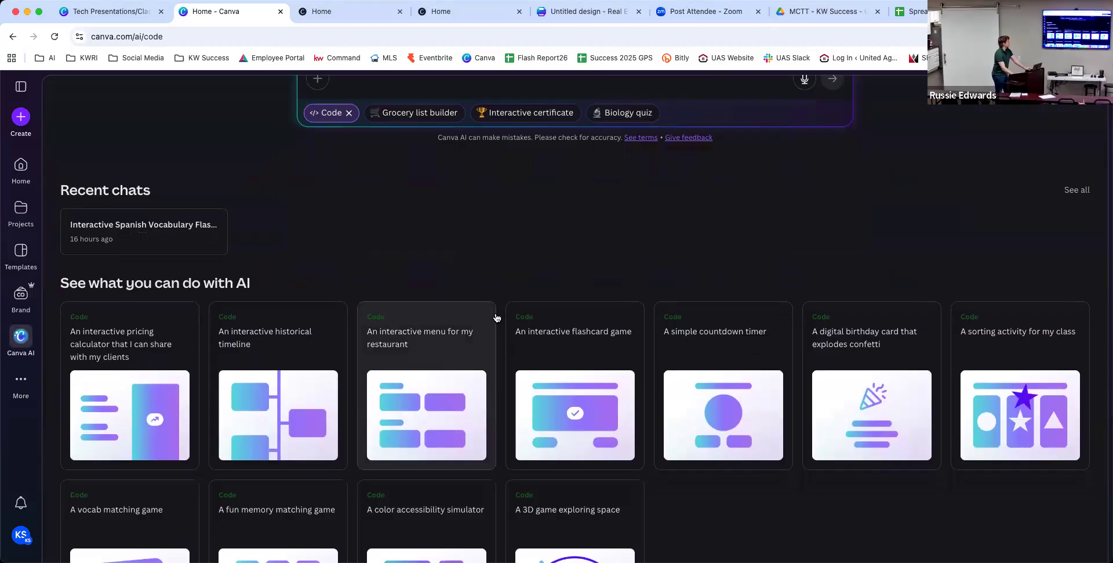
scroll(497, 317, "down", 3)
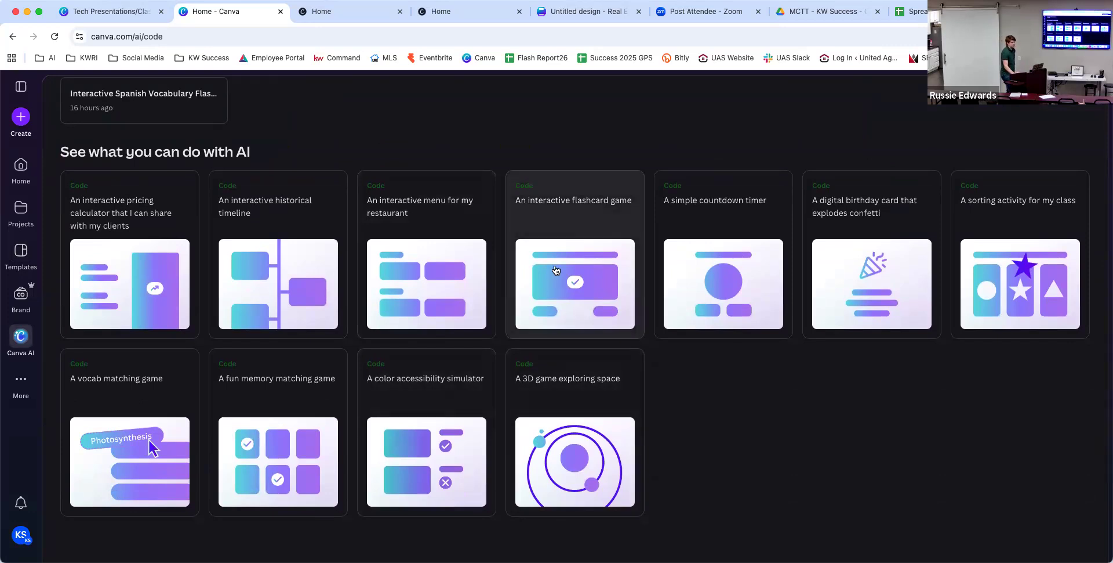
scroll(555, 270, "up", 5)
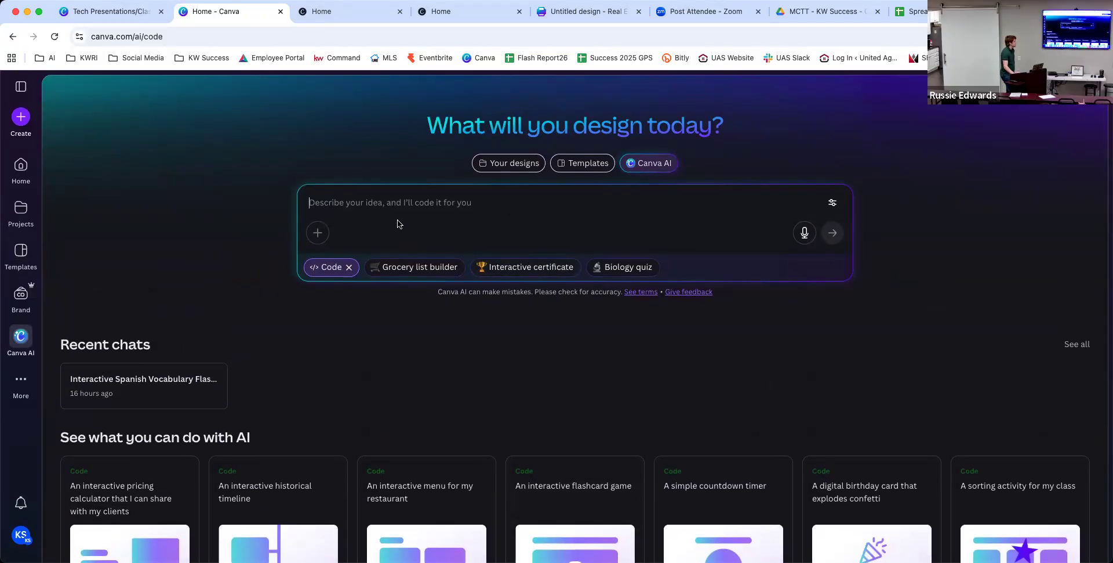
scroll(398, 224, "down", 2)
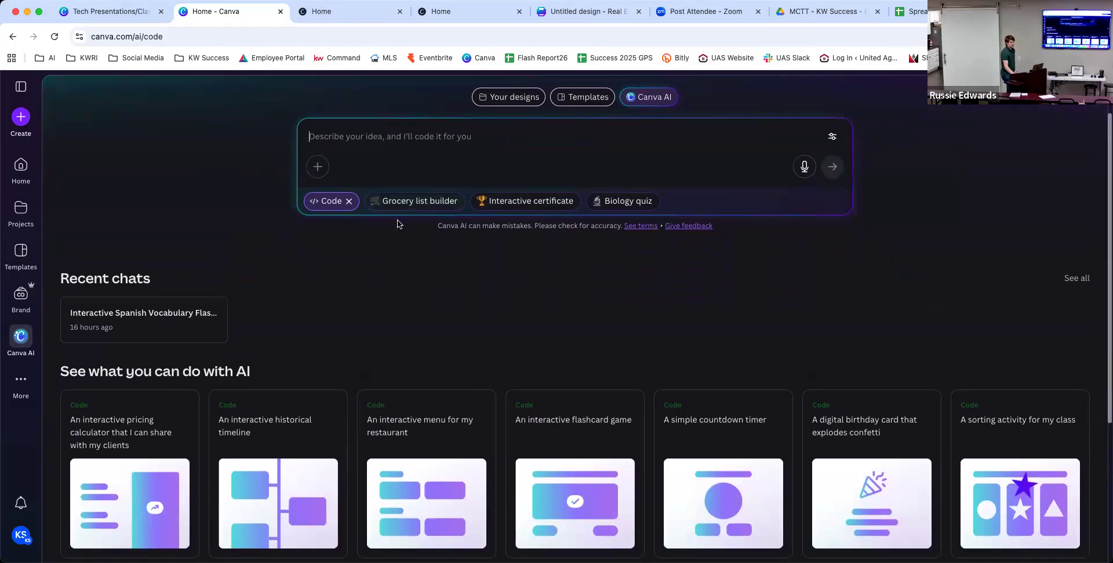
scroll(398, 224, "down", 4)
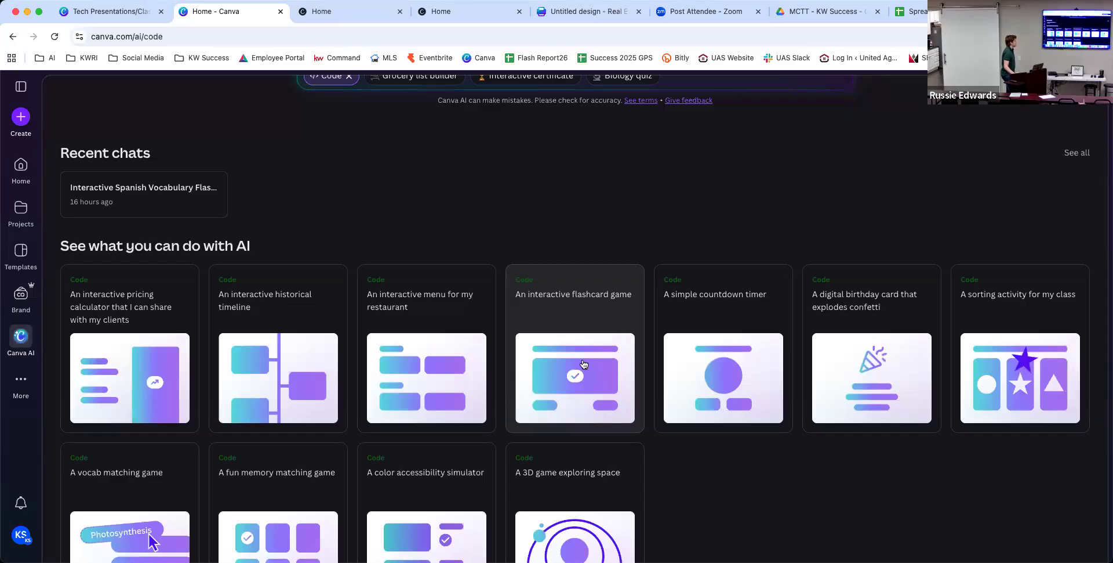
scroll(584, 363, "down", 2)
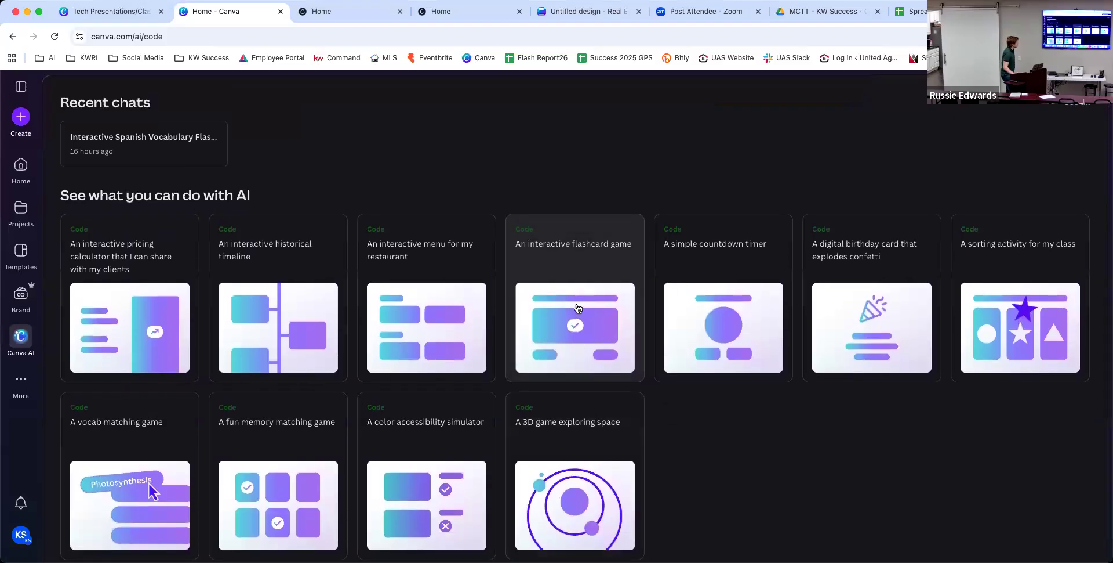
scroll(577, 307, "up", 5)
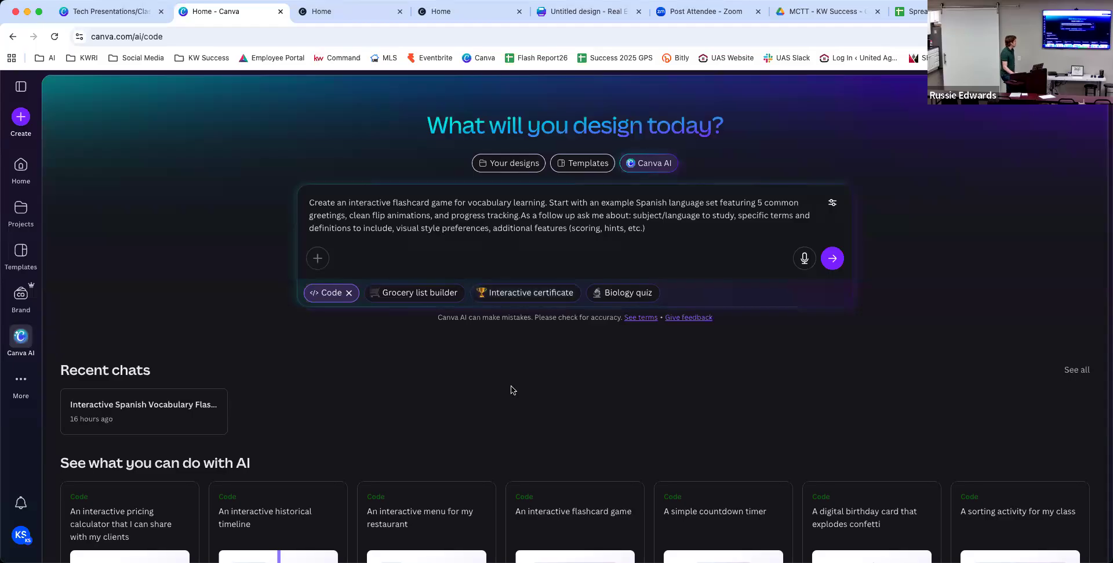
scroll(510, 388, "down", 1)
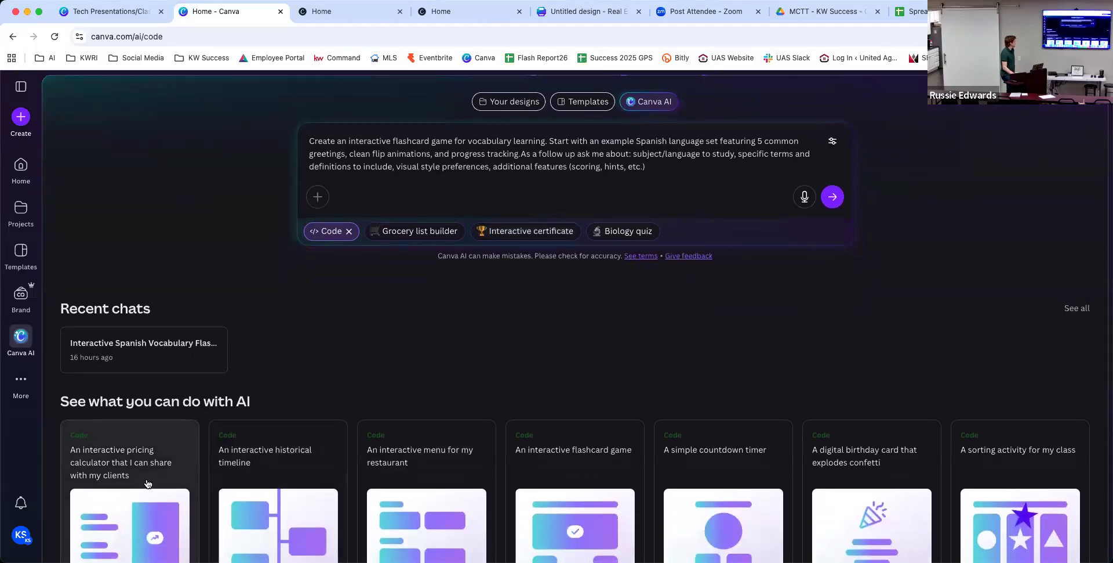
scroll(145, 478, "down", 1)
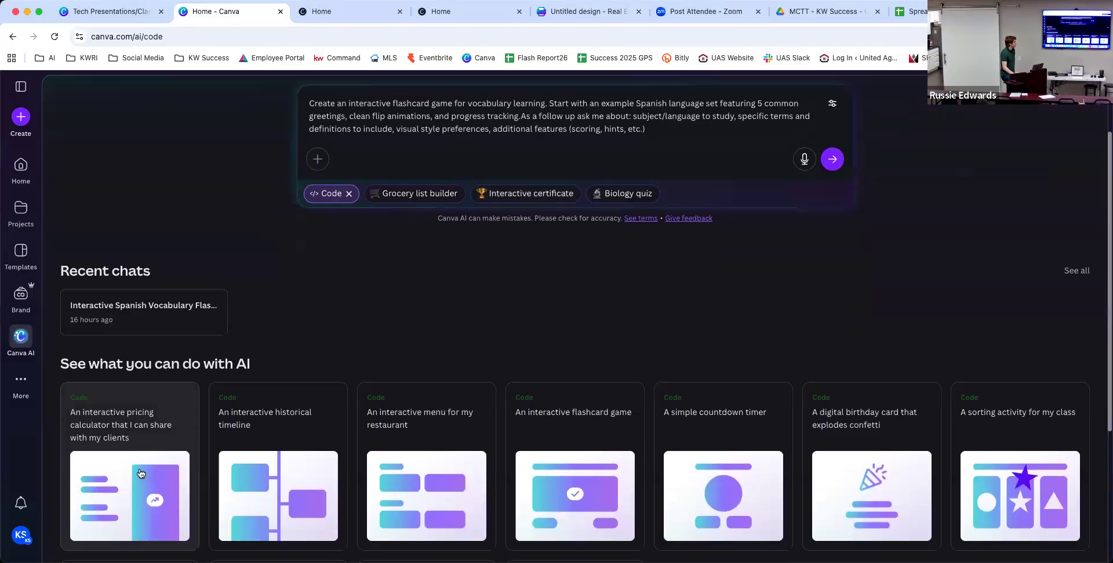
scroll(581, 378, "up", 2)
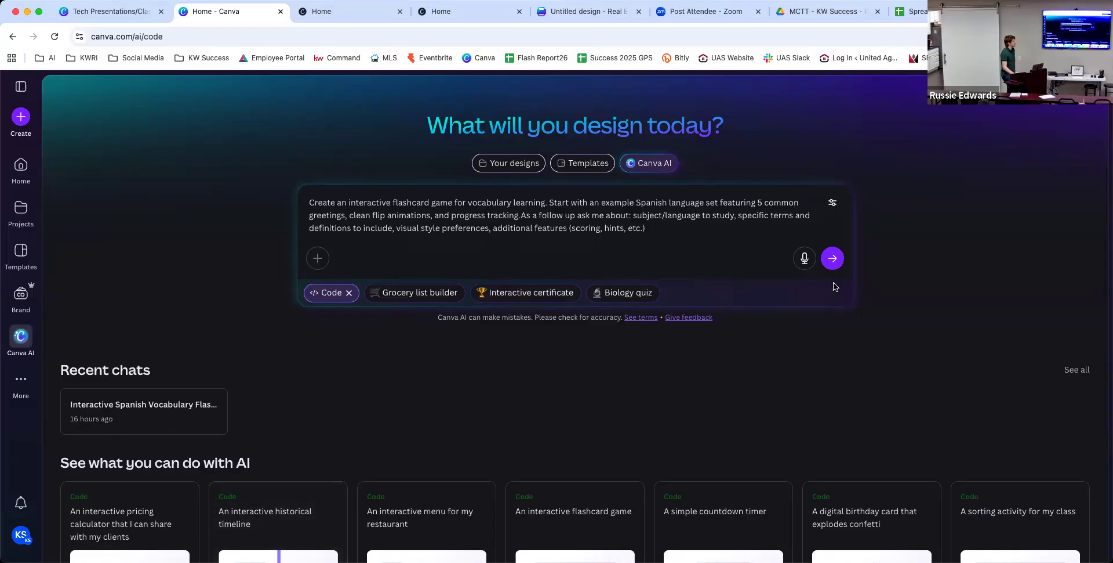
left_click(833, 258)
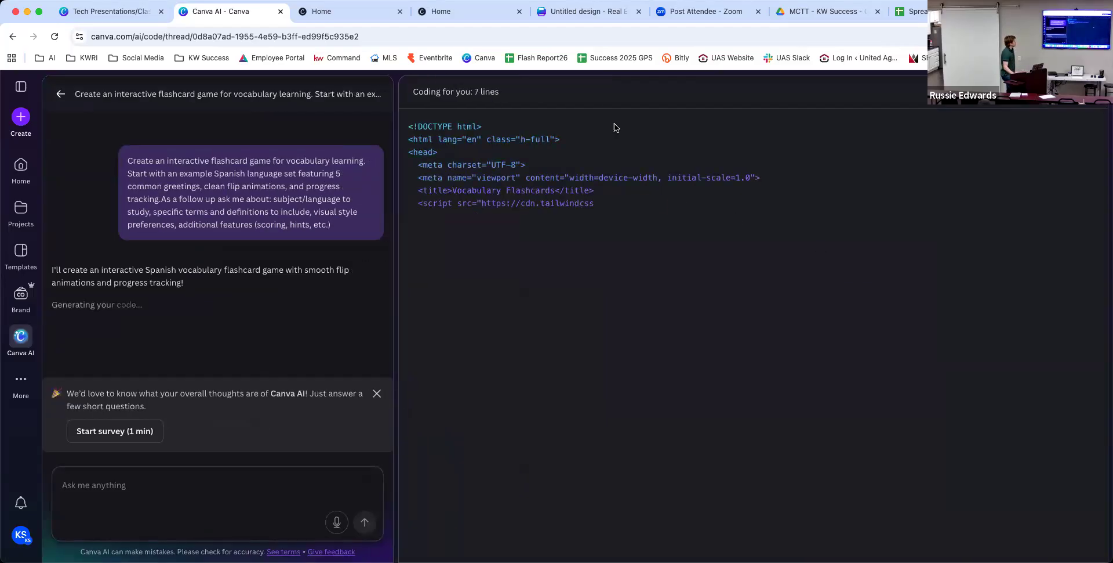
Review the Real Estate Flyer print order, page 2 front and page 3 back, and continue to the final check.
left_click(574, 13)
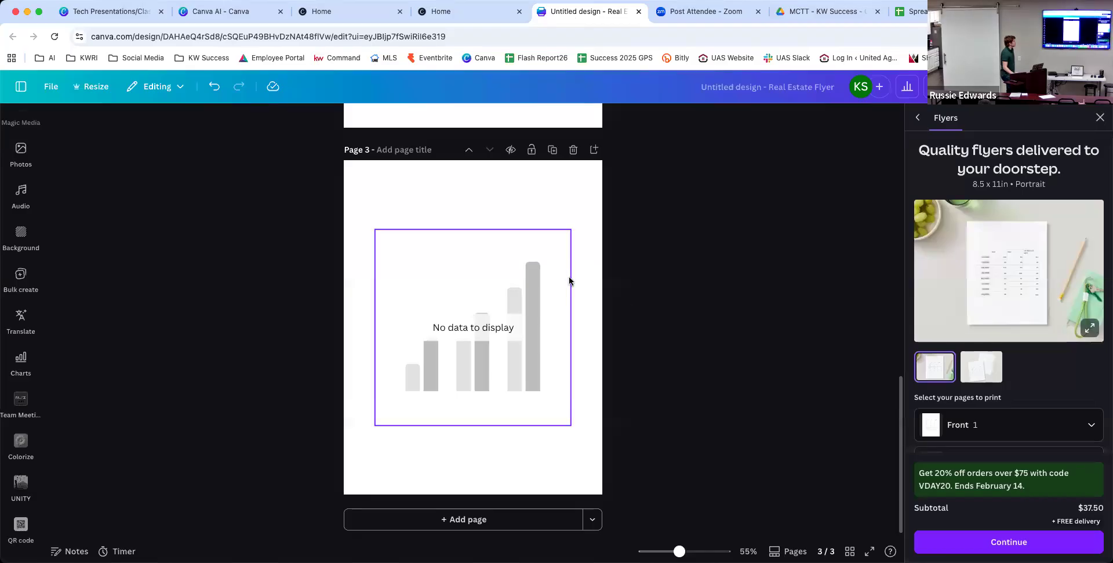
scroll(569, 280, "up", 8)
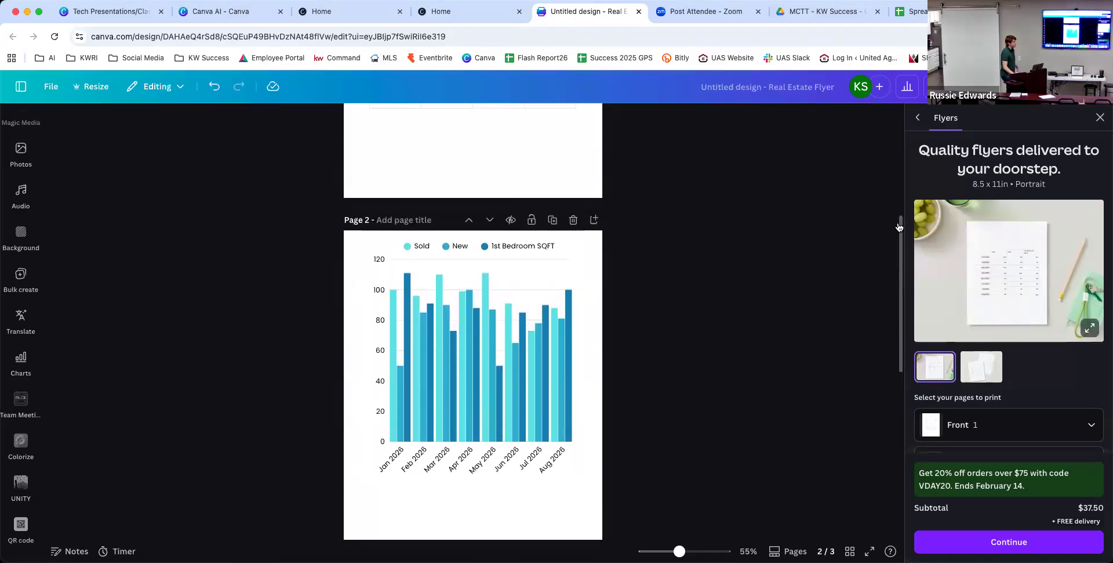
left_click(1097, 117)
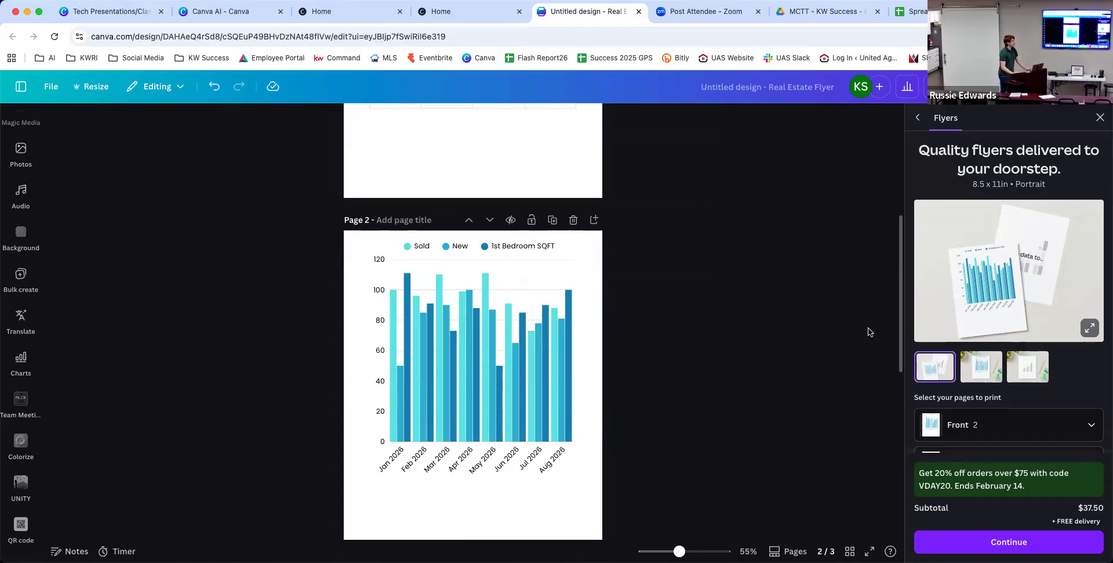
scroll(996, 309, "down", 5)
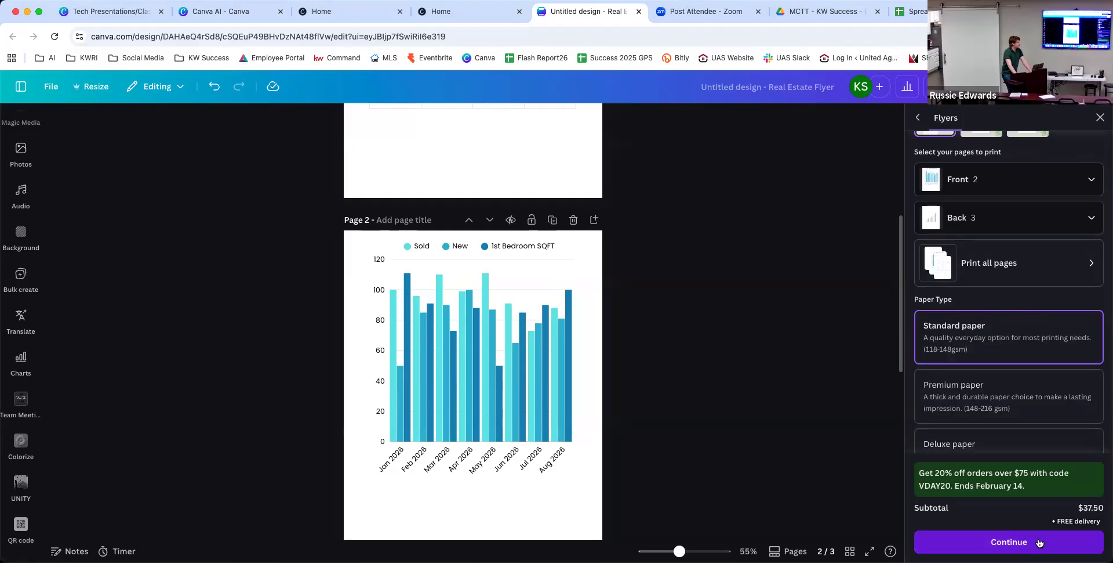
left_click(1040, 542)
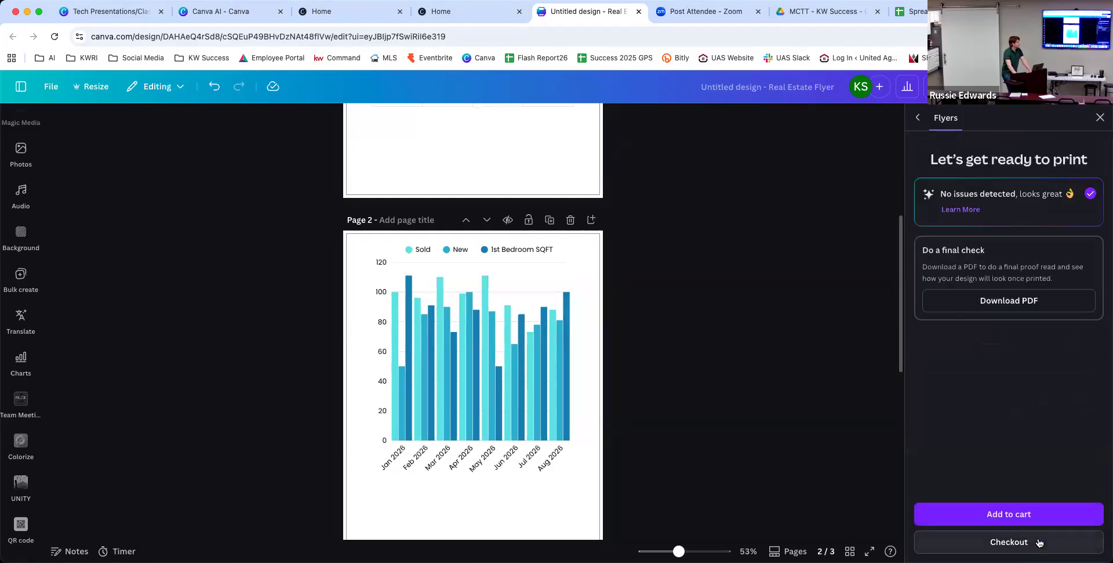
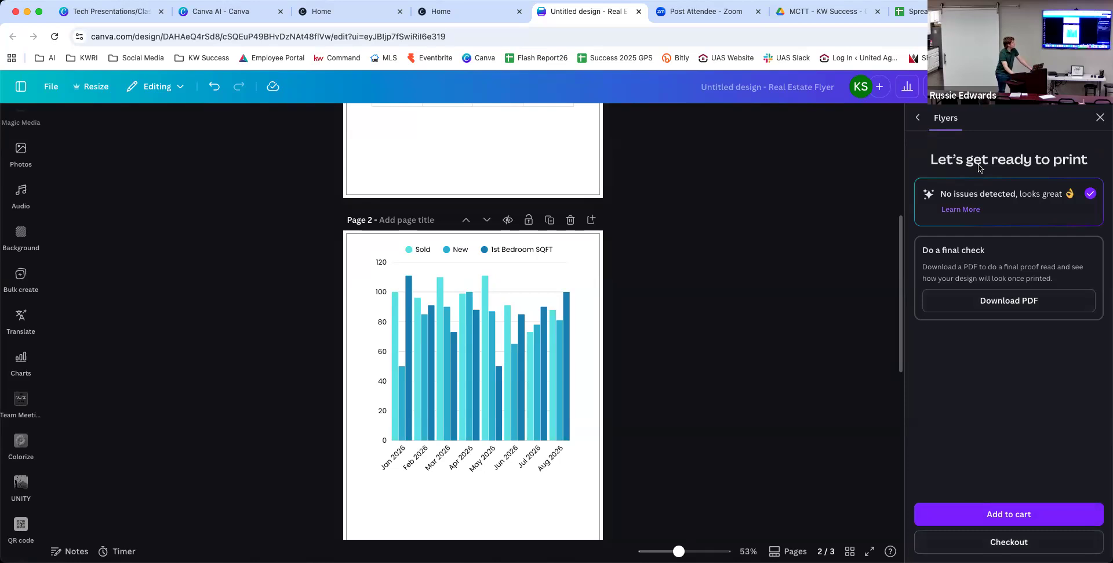
Bring up the Keller Williams Luxury landing page tab, dismissing the Chrome profile menu.
left_click(482, 8)
left_click(238, 1)
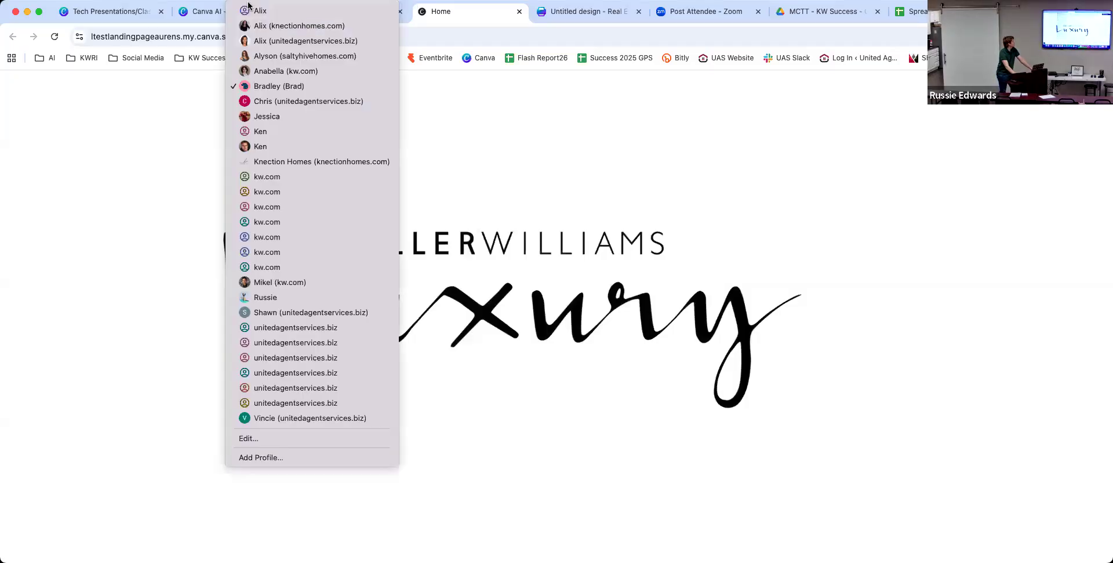
left_click(206, 10)
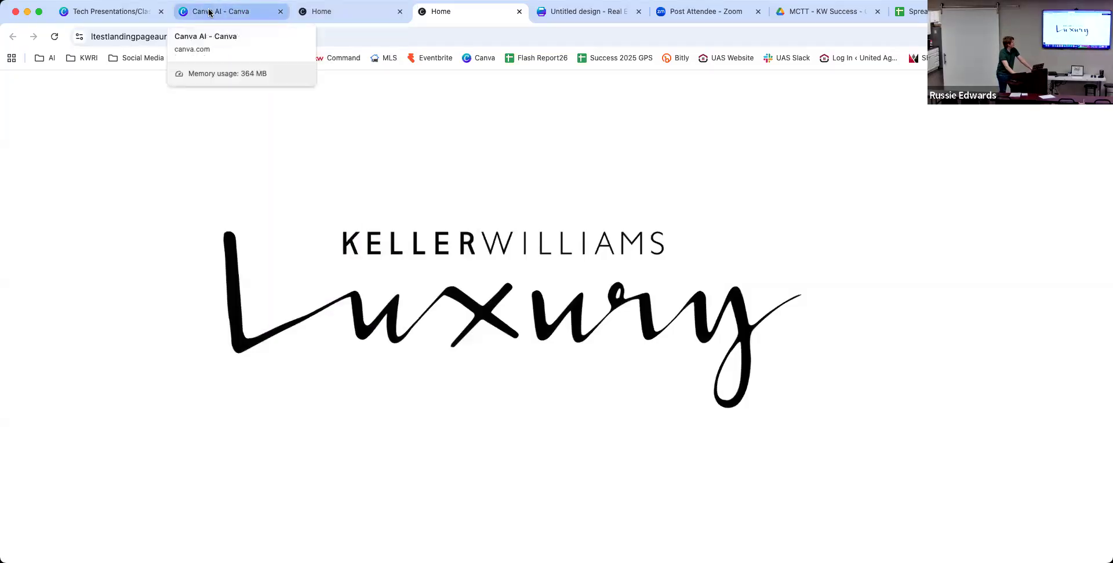
Flip through the Hola, Buenos días, Buenas tardes and Buenas noches flashcards, then return to the flyer.
left_click(215, 11)
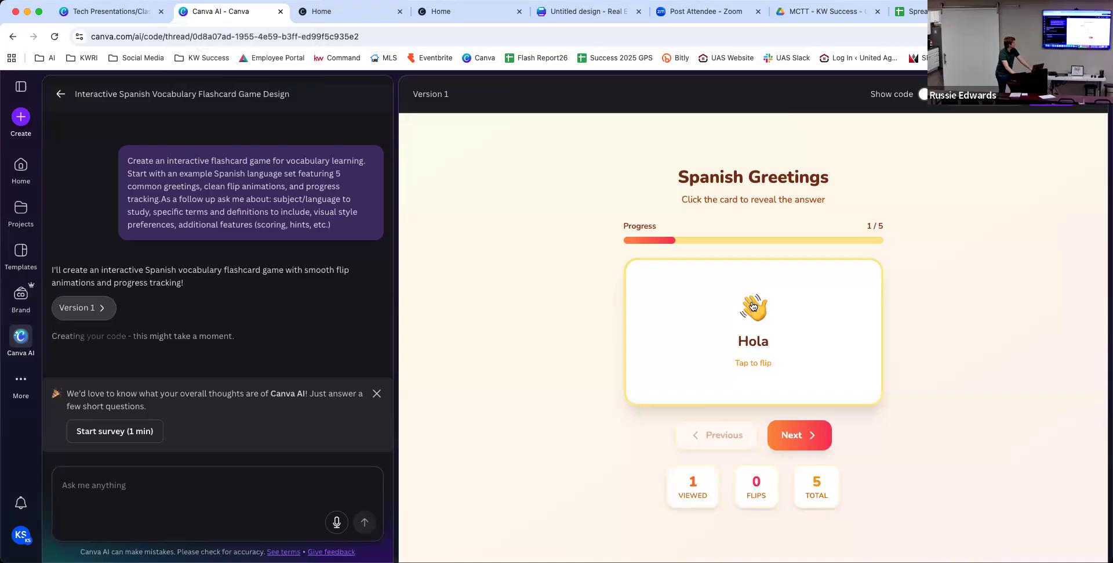
left_click(840, 314)
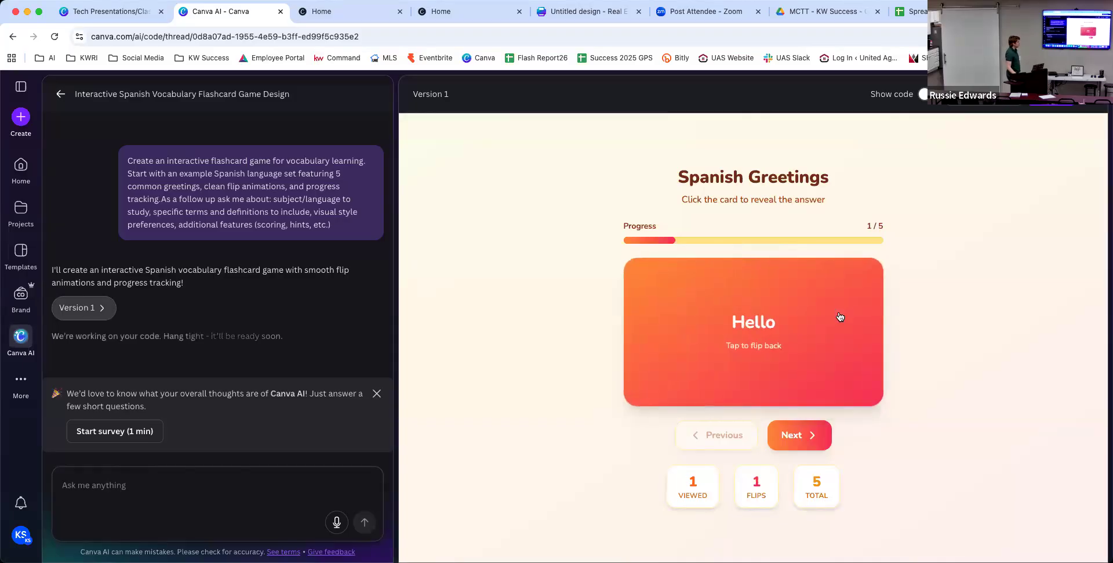
left_click(814, 437)
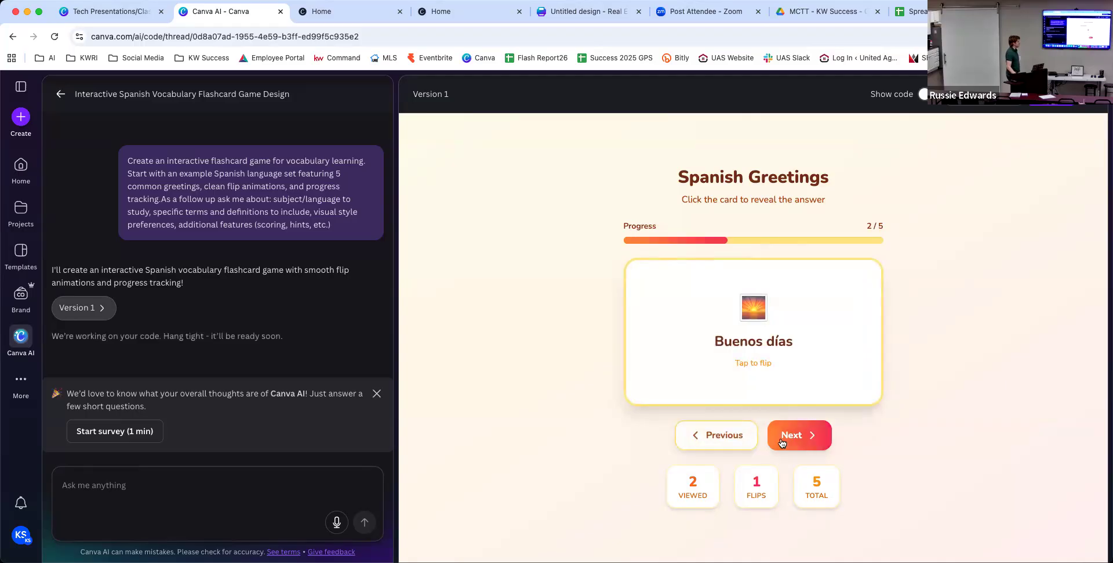
left_click(751, 370)
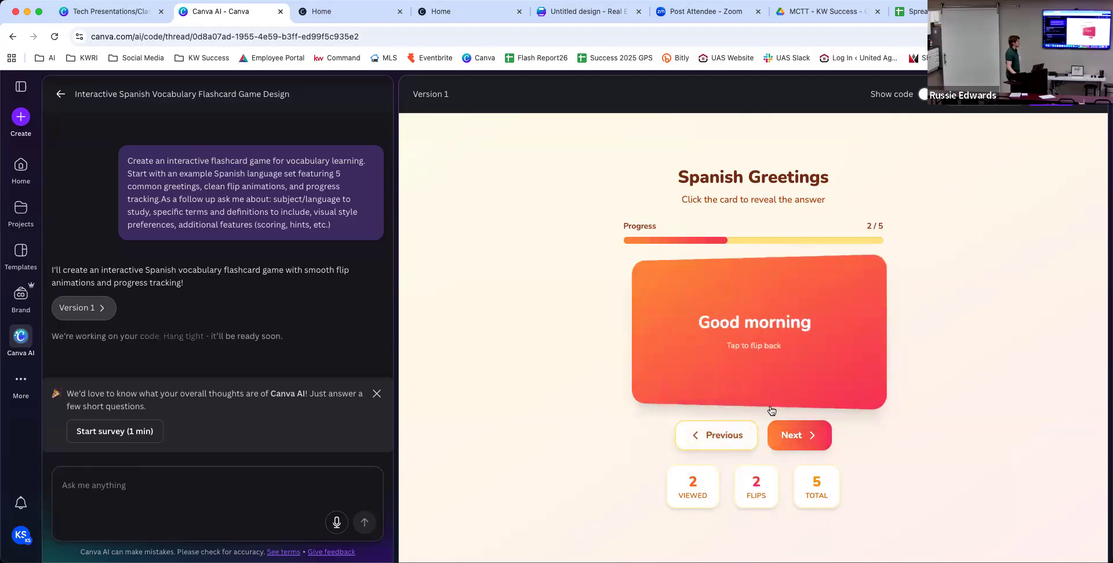
left_click(798, 445)
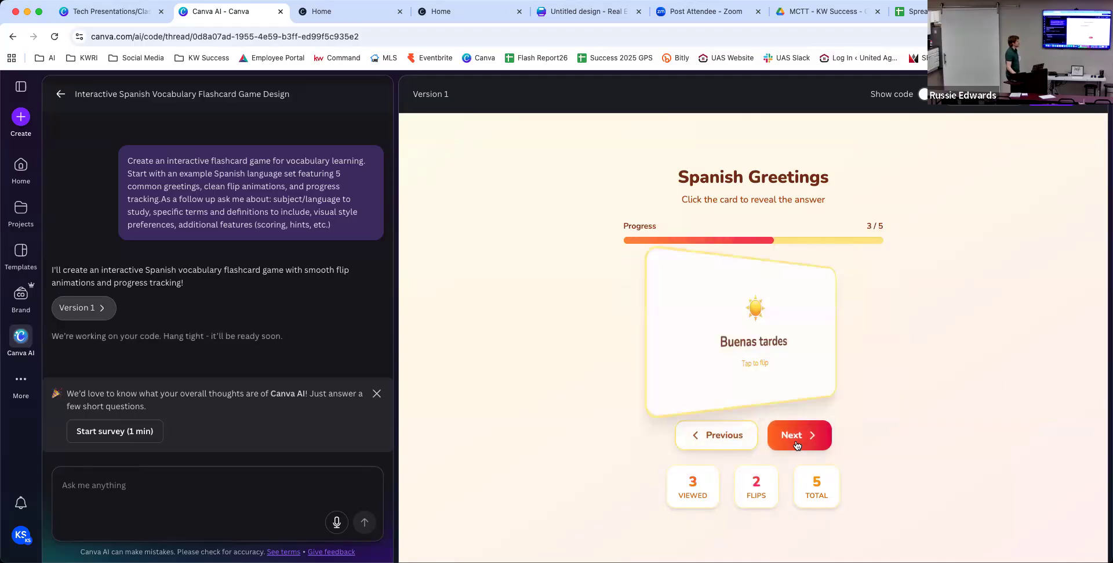
left_click(788, 363)
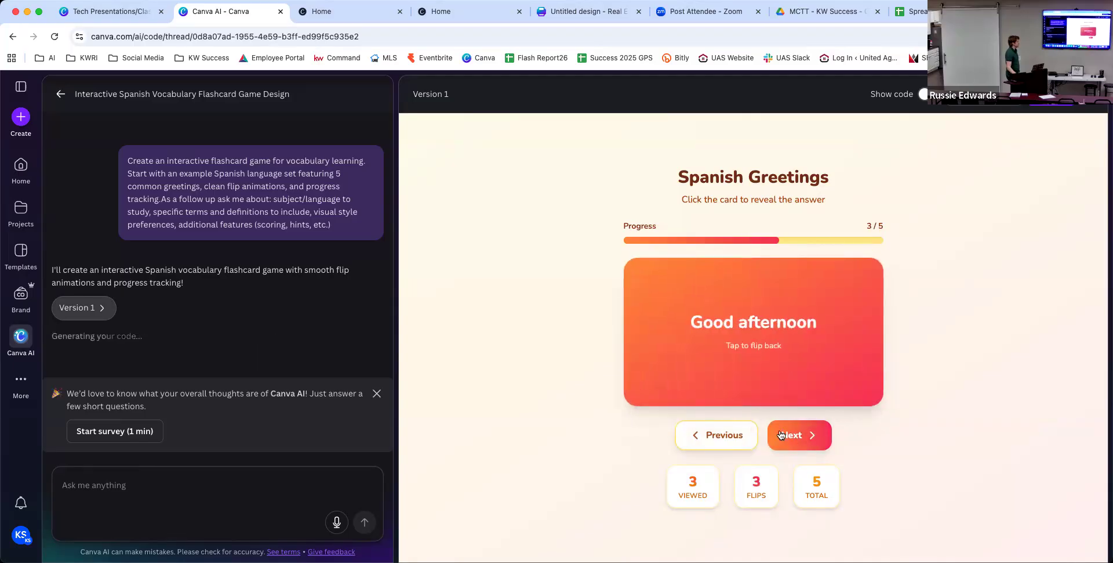
left_click(798, 445)
left_click(784, 363)
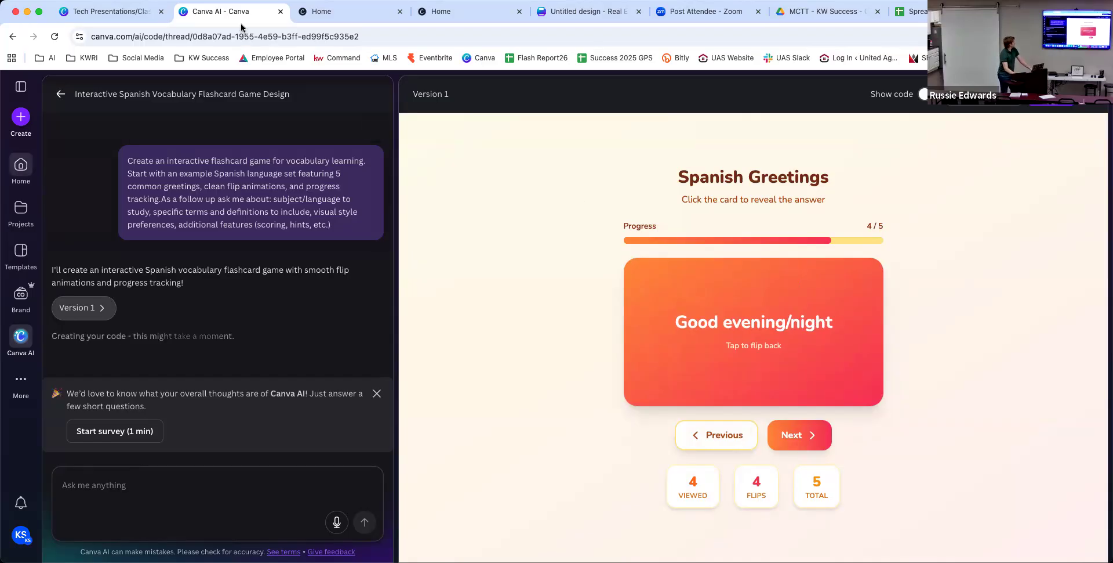
left_click(586, 11)
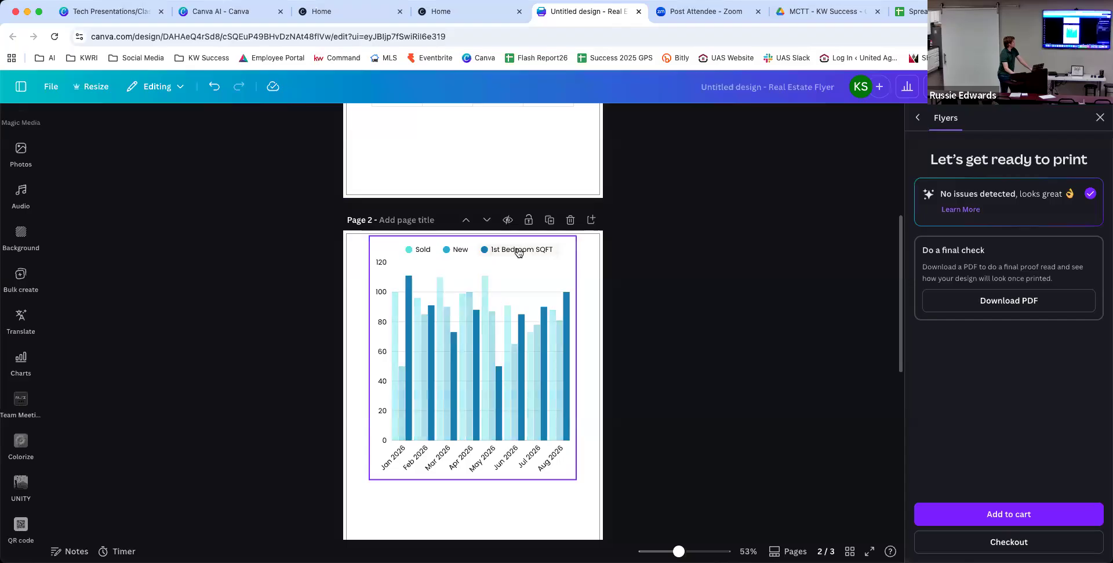
Duplicate page 3 as a new page 4 and delete its chart.
scroll(519, 252, "down", 10)
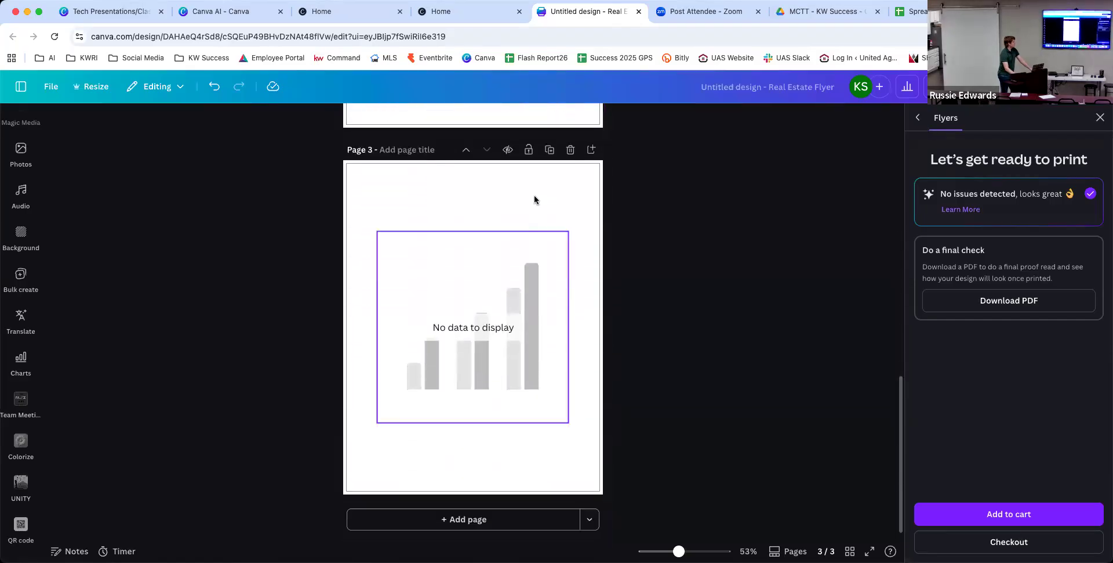
left_click(550, 150)
scroll(464, 365, "down", 2)
left_click(464, 364)
key("Delete")
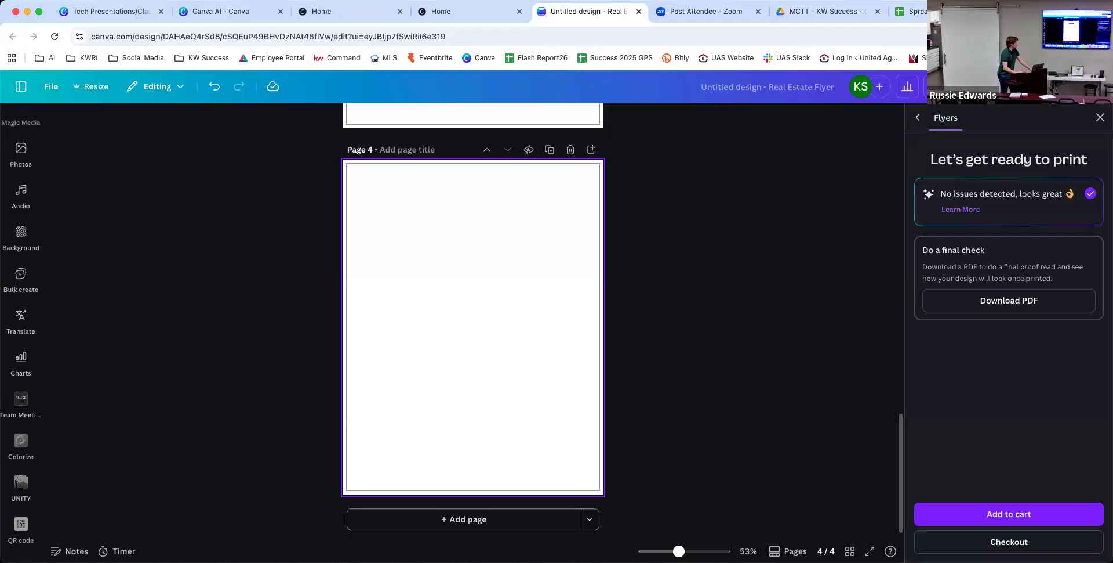
Search Uploads for the agent's name and place the headshot on page 4.
scroll(21, 312, "down", 2)
left_click(21, 345)
scroll(20, 324, "up", 7)
left_click(26, 367)
left_click(20, 299)
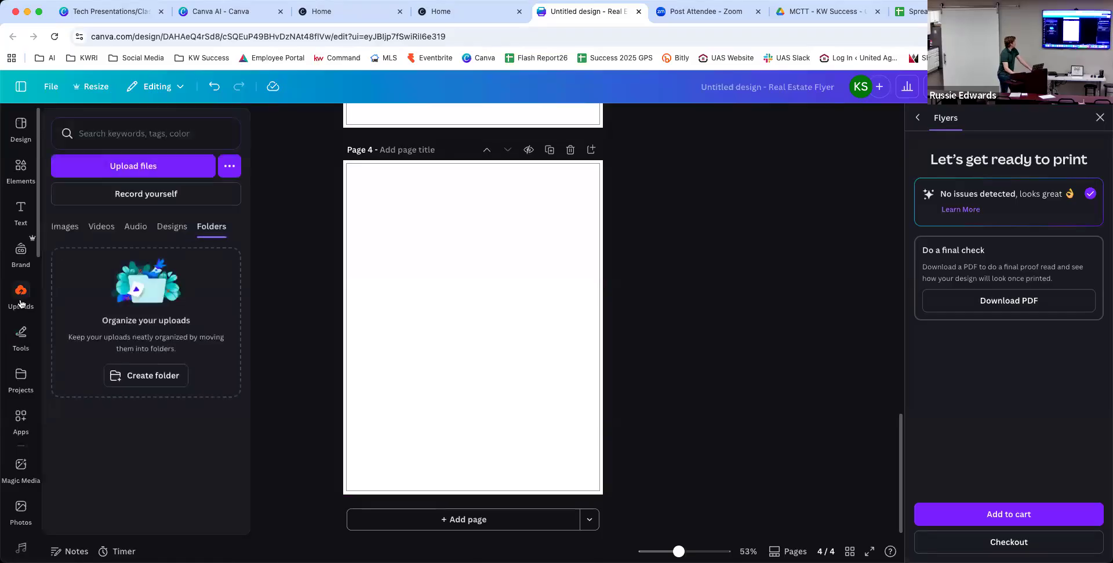
left_click(101, 133)
type("ken")
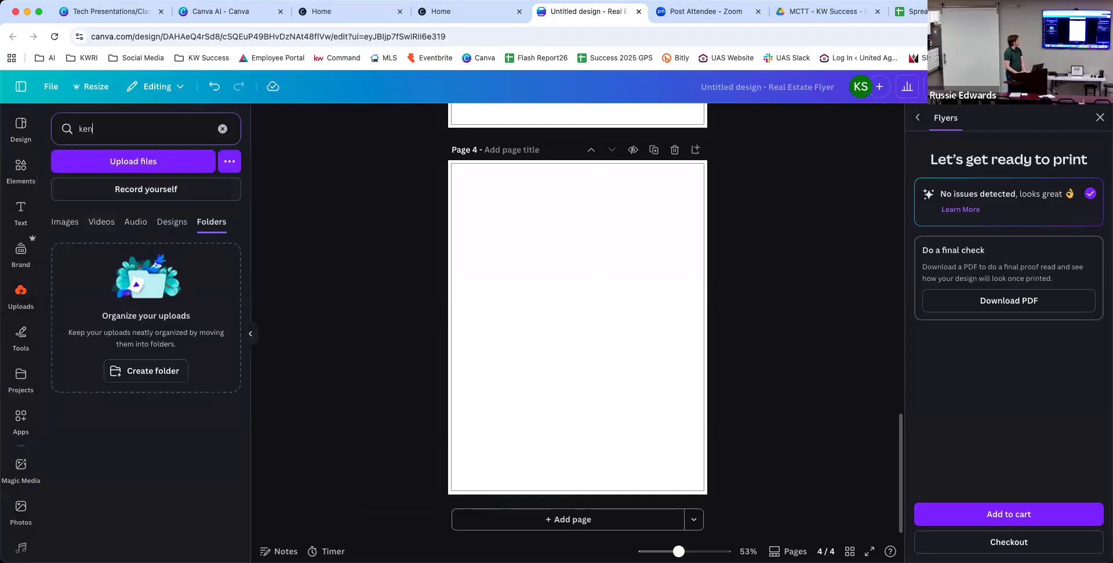
key("Return")
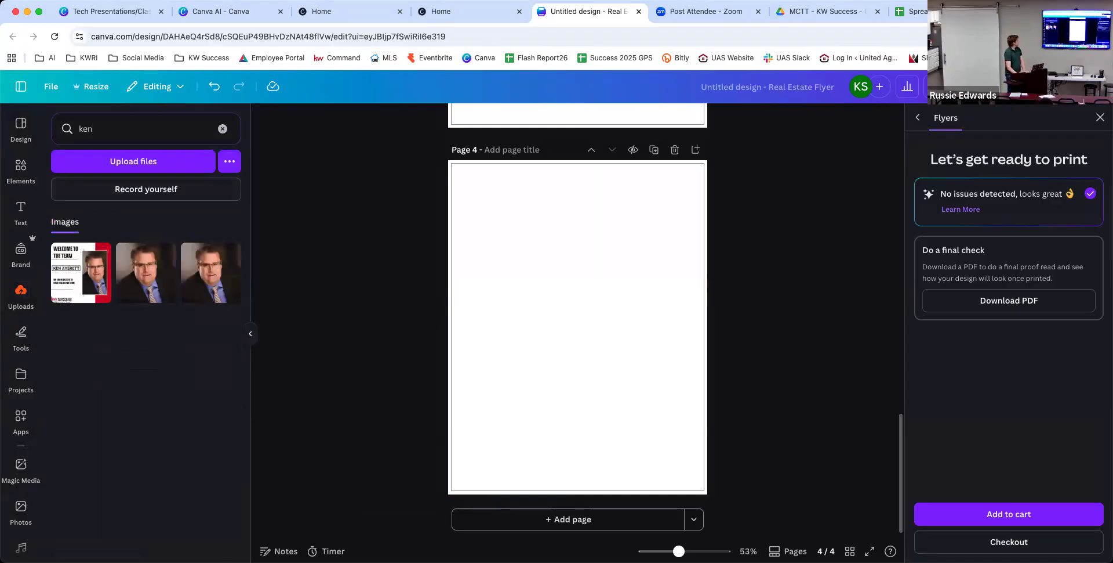
left_click(124, 250)
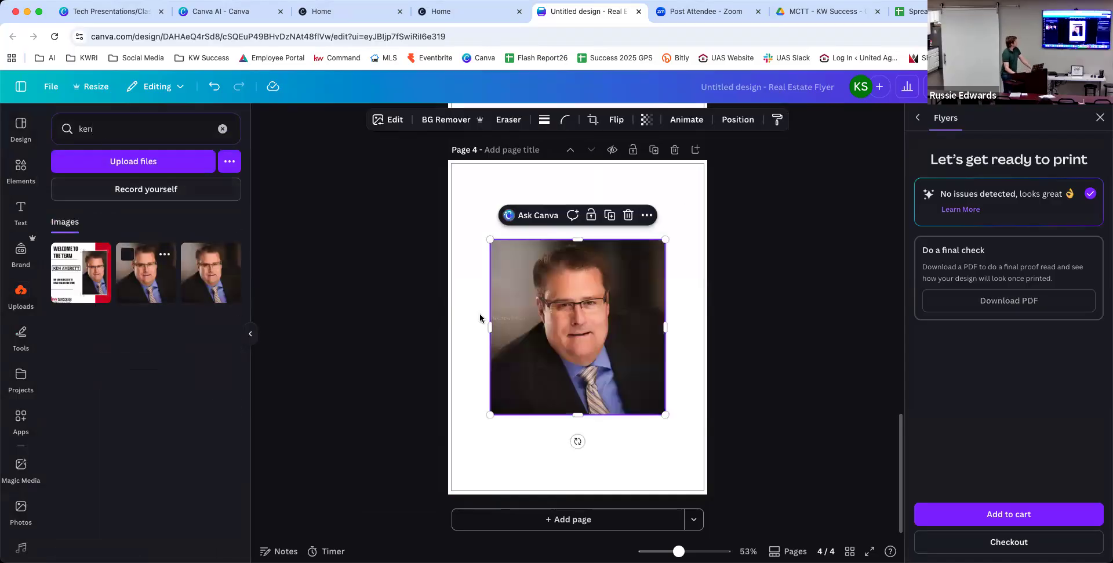
left_click(719, 335)
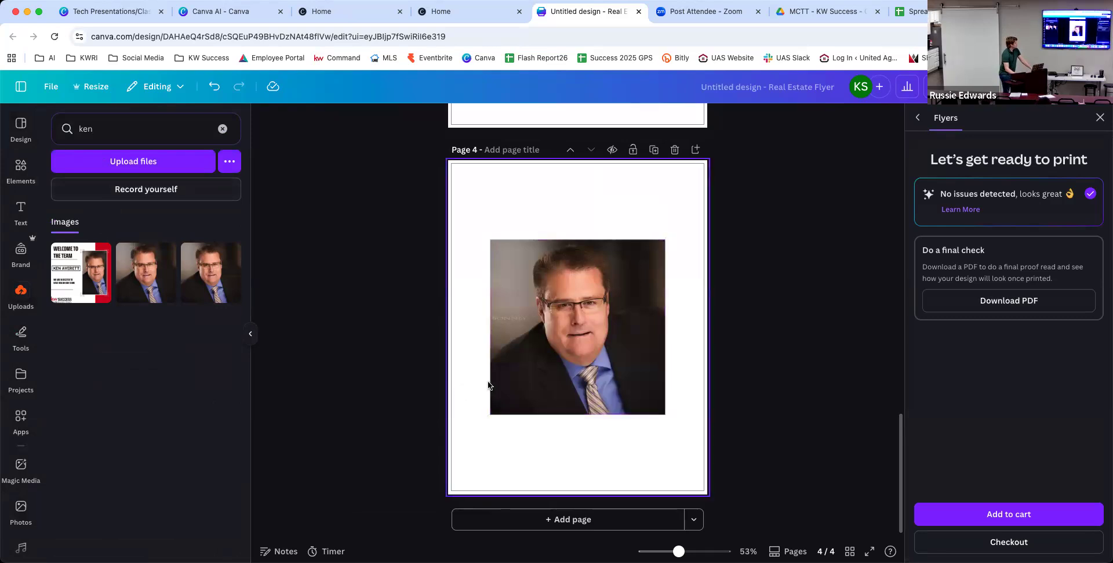
left_click(592, 349)
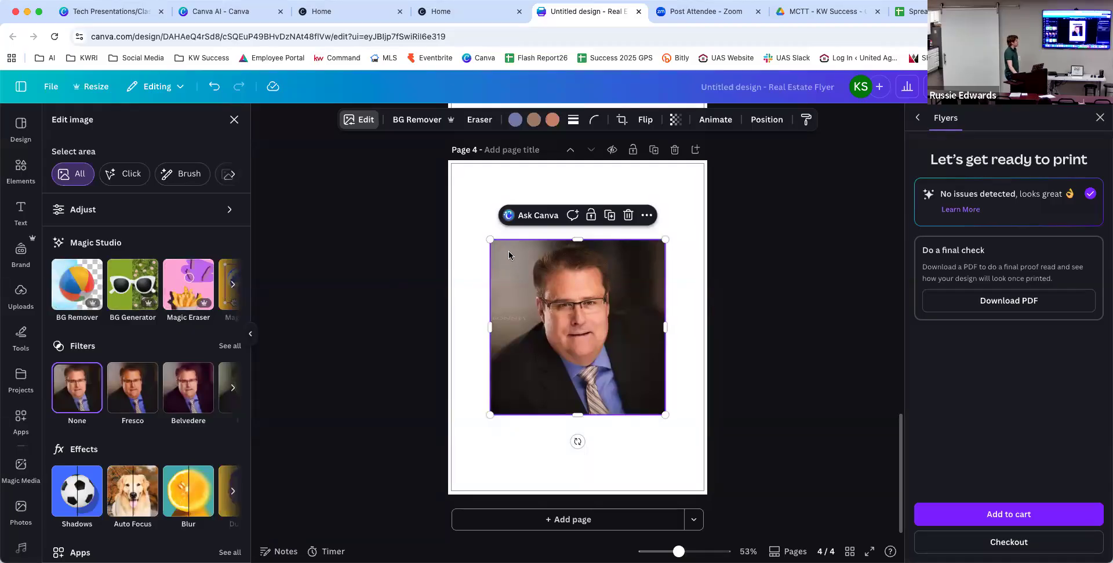
Try turning the headshot into a 3-second video with Image to Video, which refuses it.
left_click(234, 285)
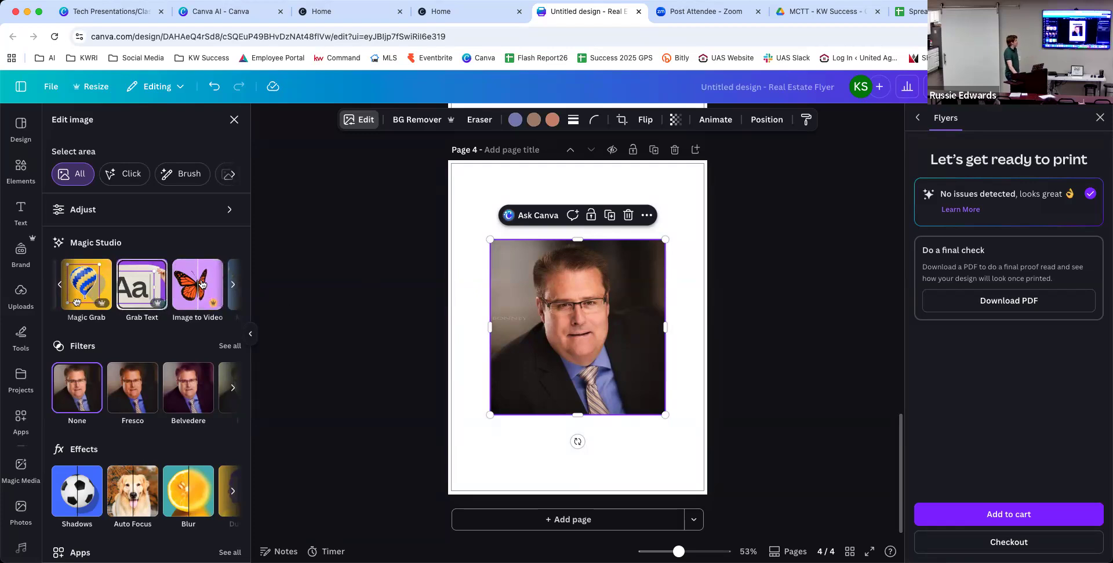
left_click(232, 283)
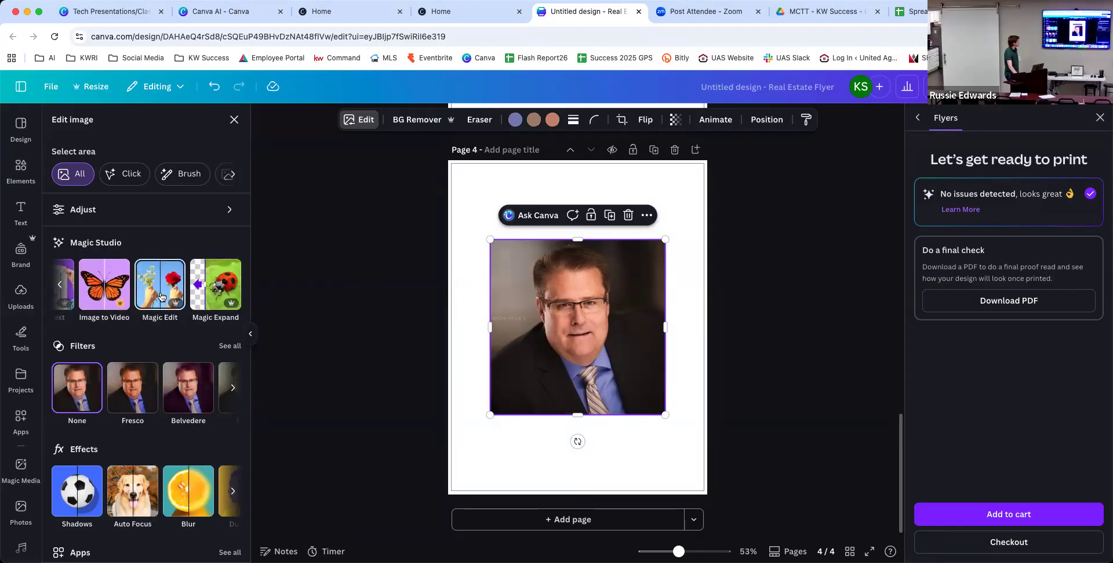
left_click(97, 293)
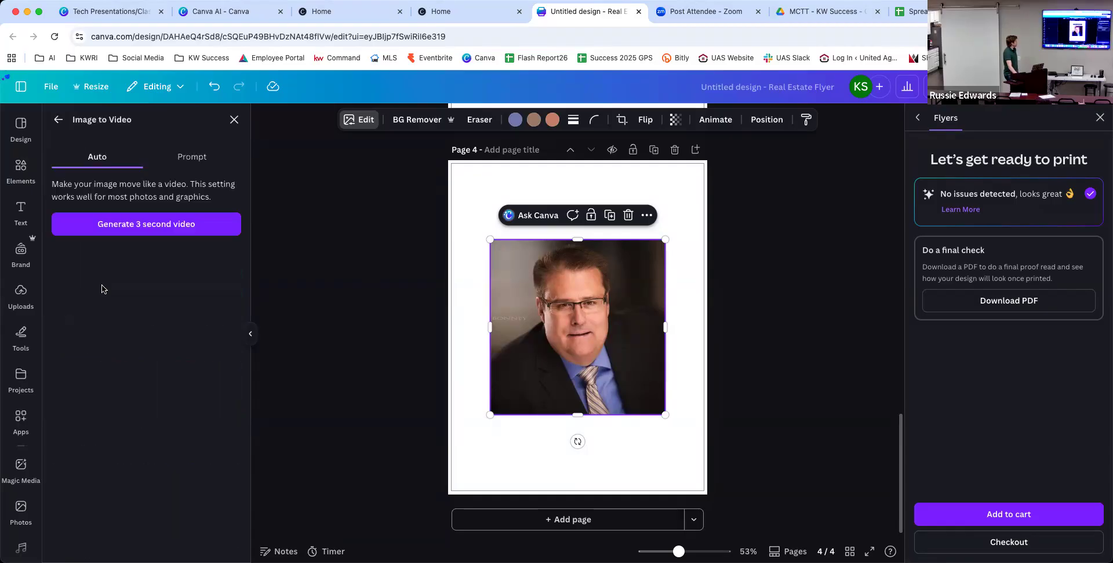
left_click(151, 222)
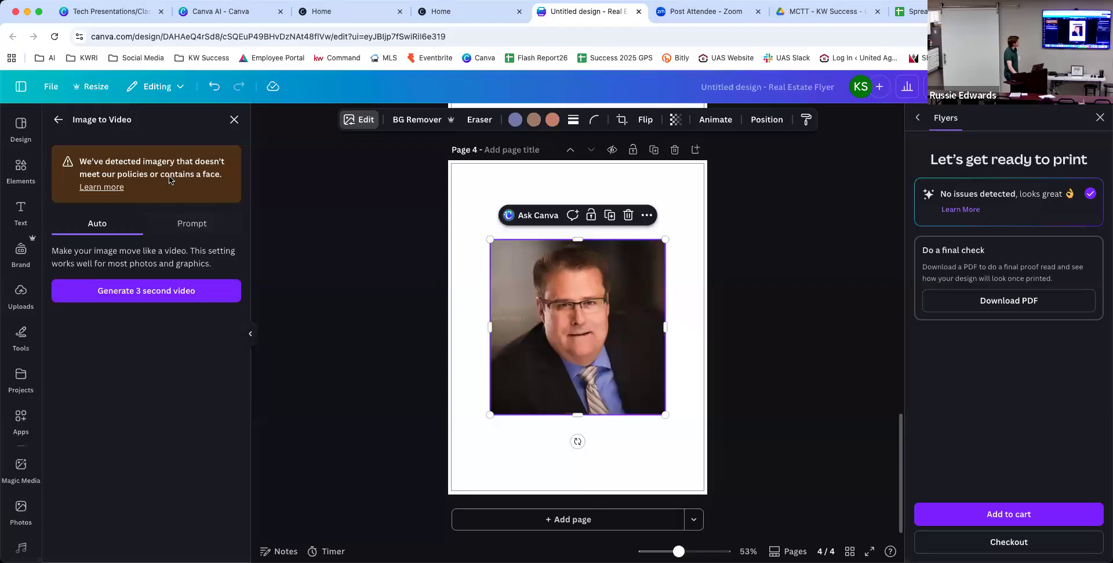
left_click(234, 119)
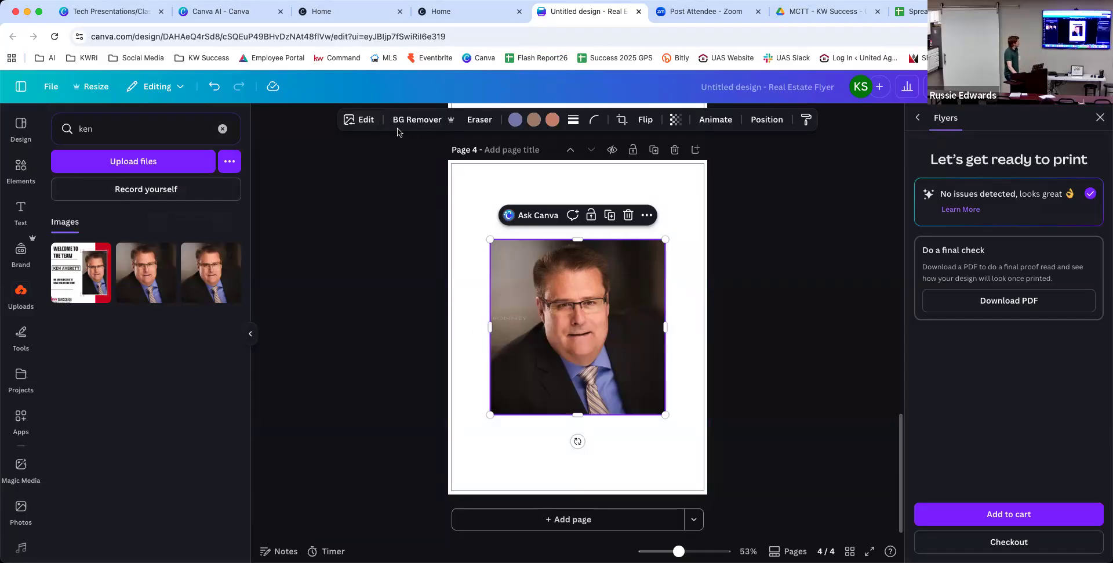
Try the BG Generator briefly, then open Magic Expand for the headshot.
left_click(361, 120)
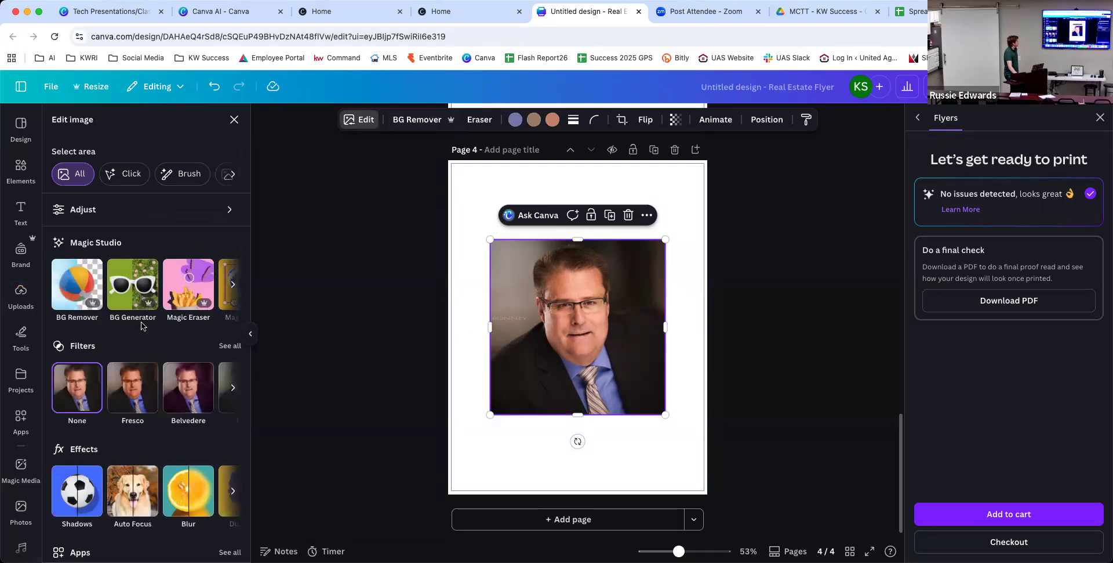
left_click(125, 288)
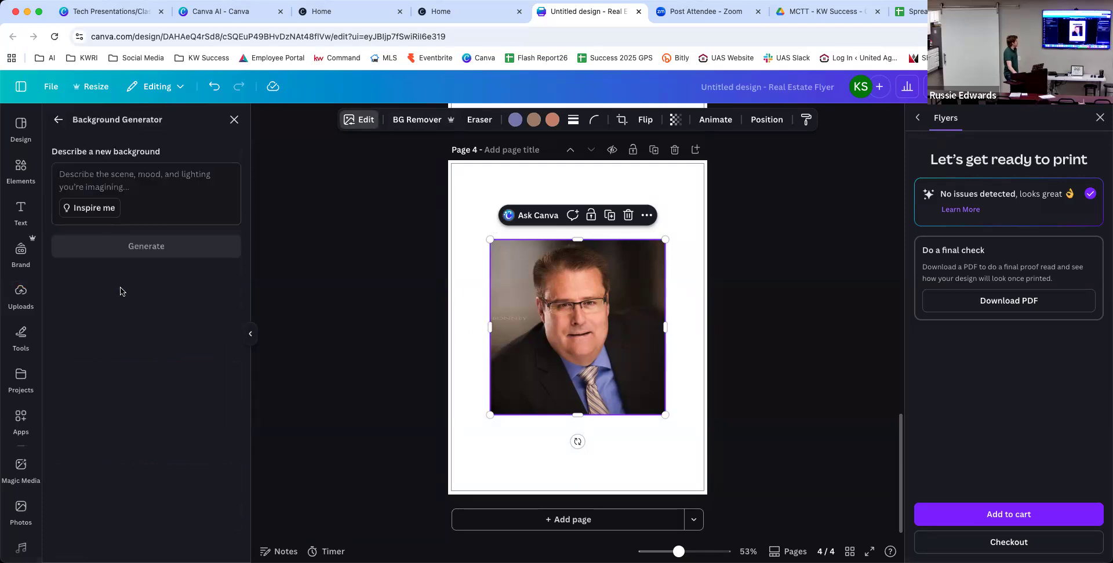
left_click(235, 120)
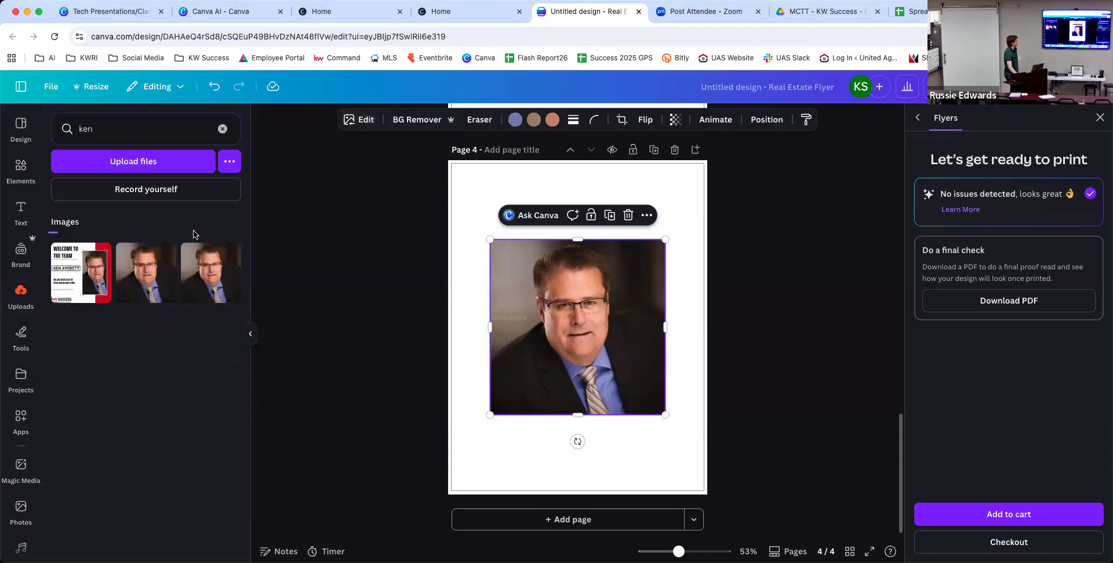
left_click(362, 123)
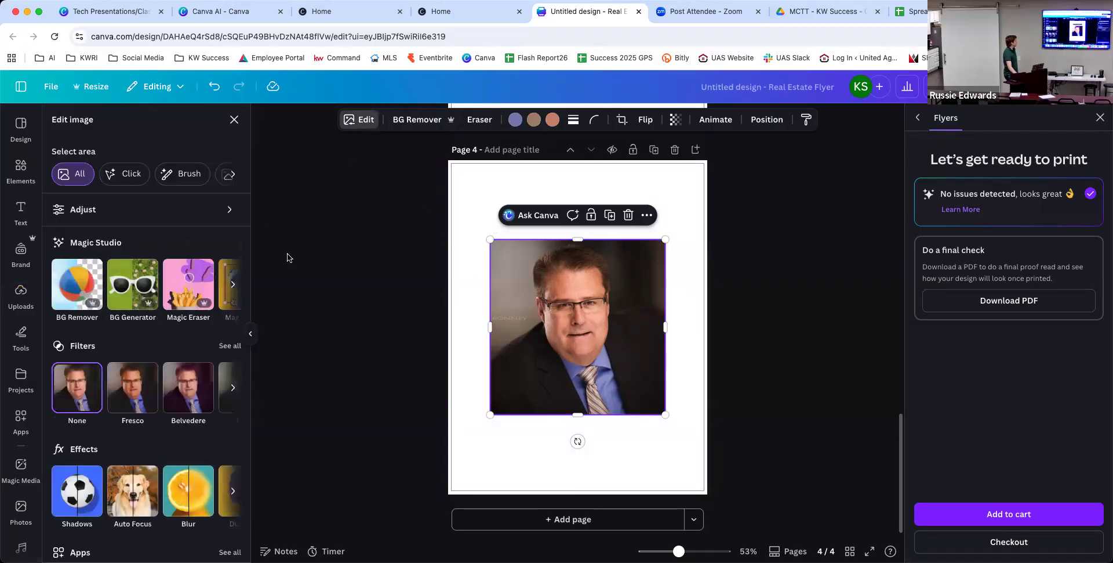
left_click(232, 287)
left_click(232, 287)
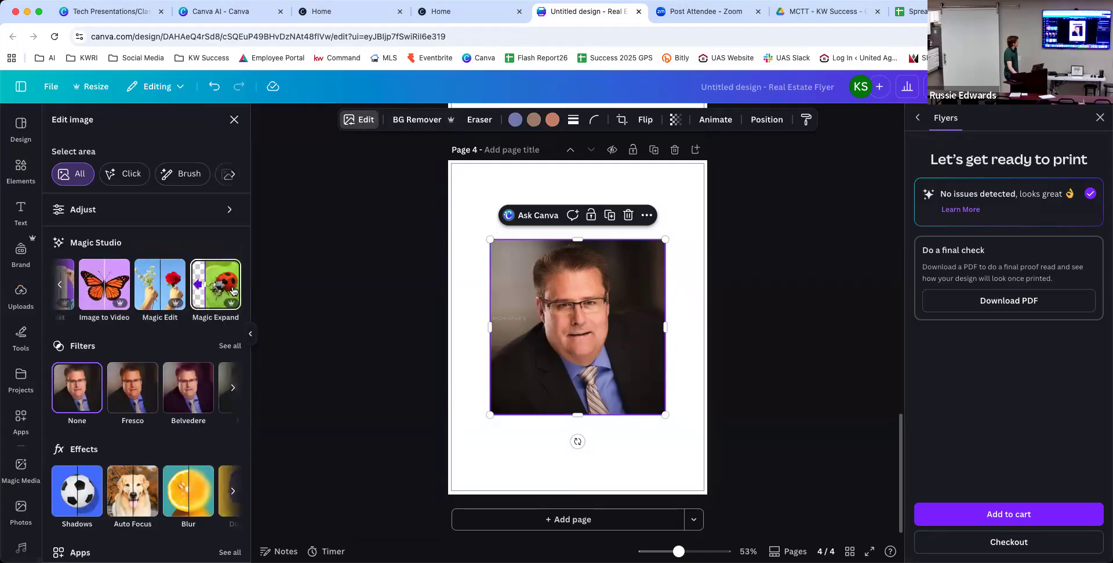
left_click(225, 283)
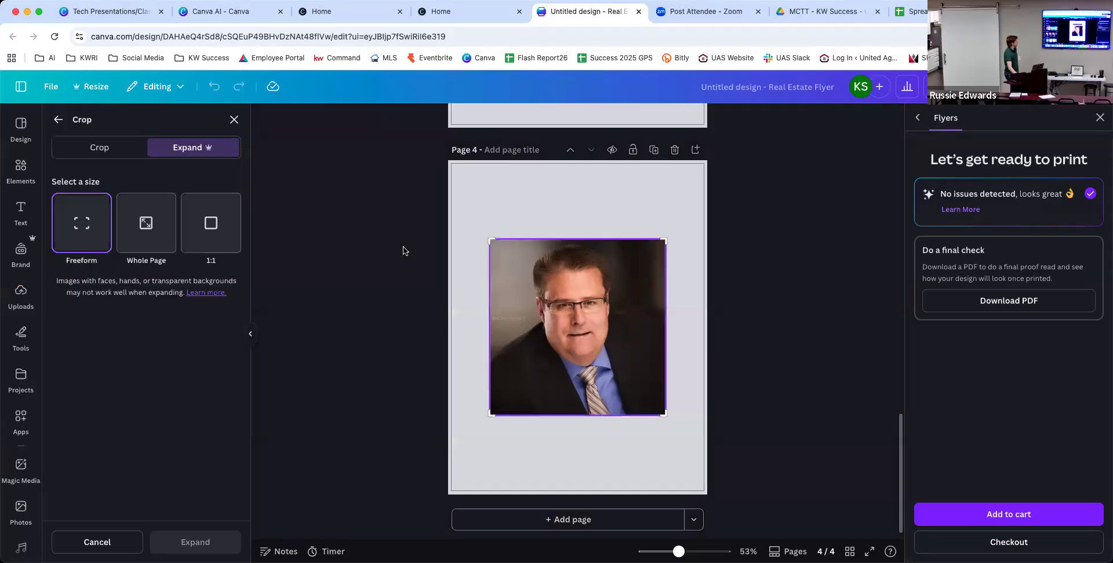
Widen the expand area on both sides, generate, and apply the bottom-left expanded result.
left_click_drag(492, 240, 461, 240)
left_click_drag(661, 238, 693, 237)
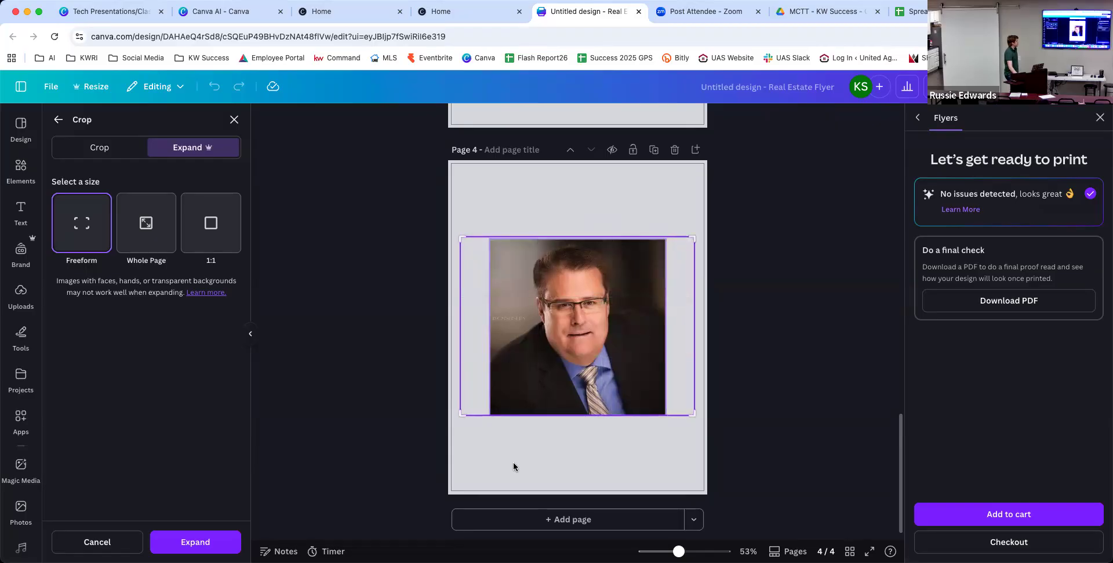
left_click(226, 541)
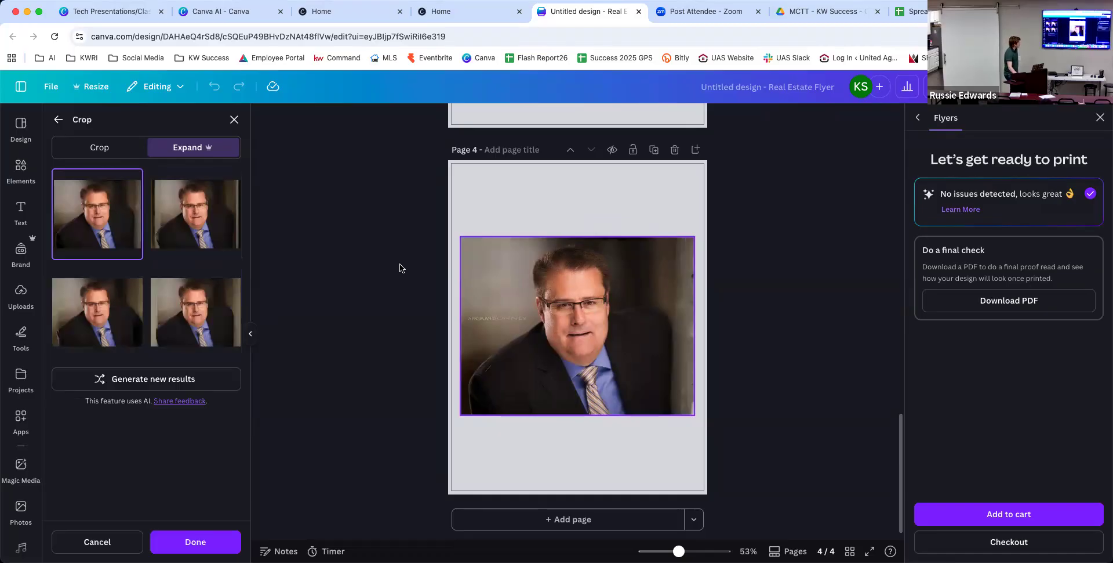
left_click(197, 215)
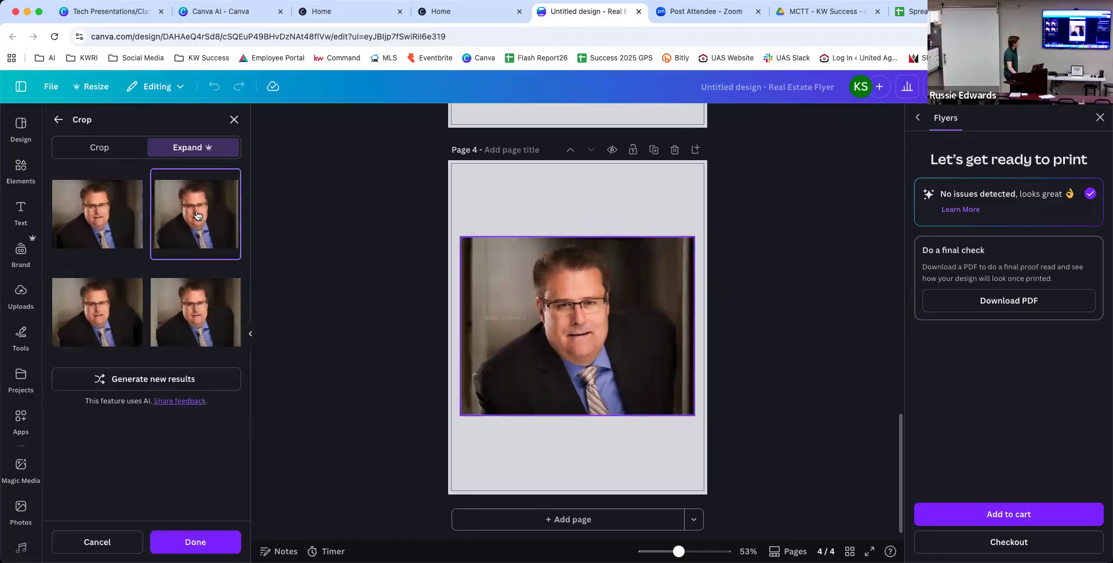
left_click(99, 306)
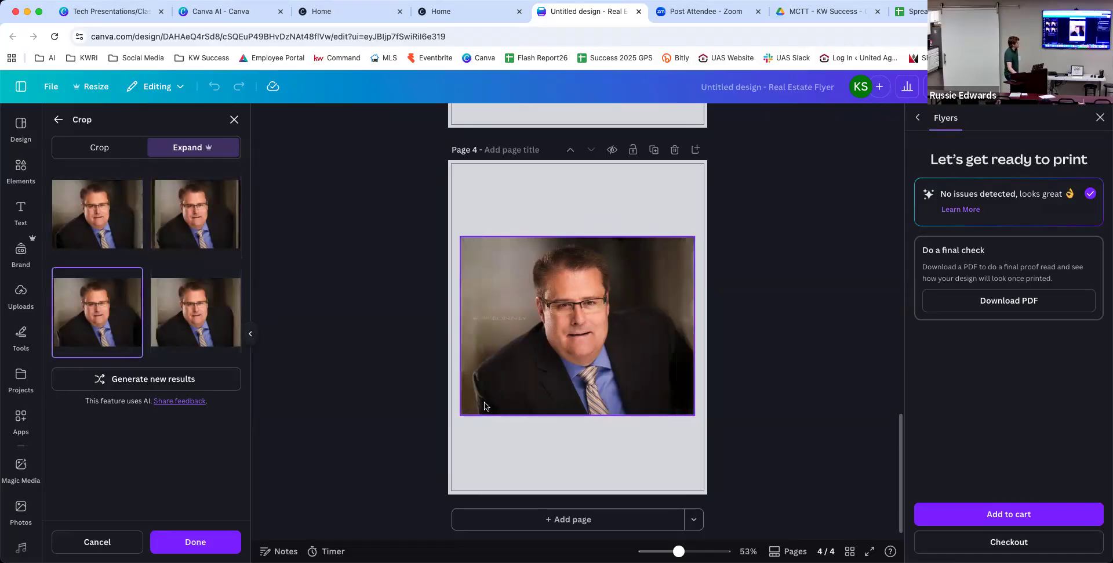
left_click(199, 313)
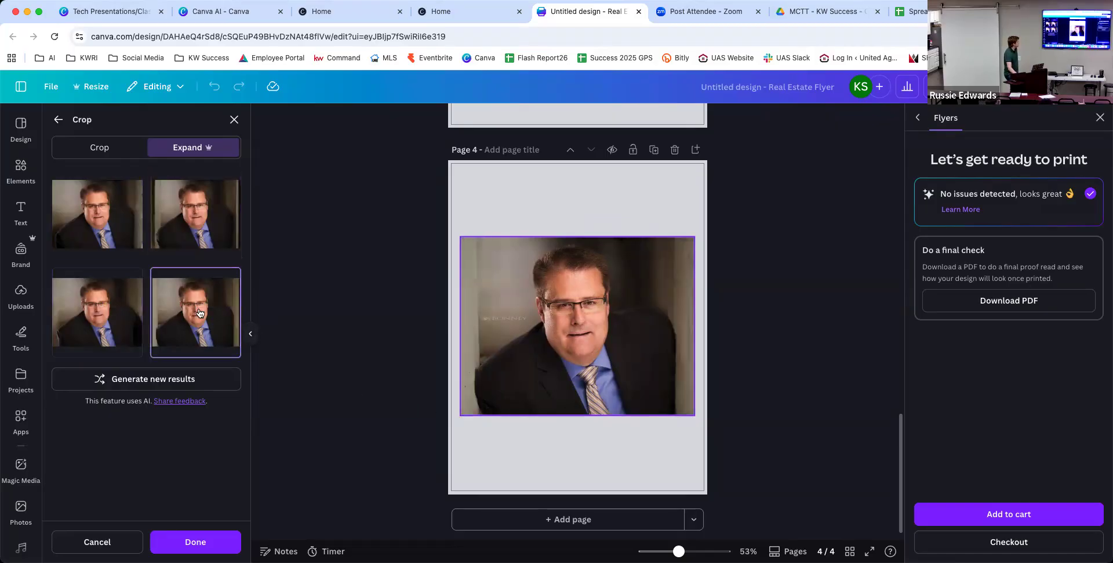
left_click(133, 324)
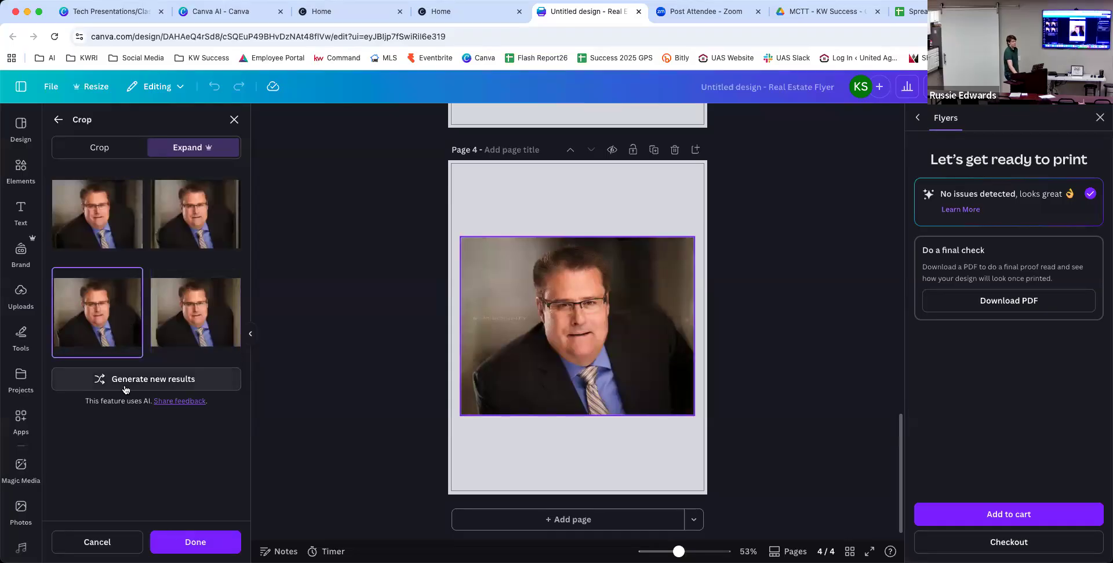
left_click(224, 541)
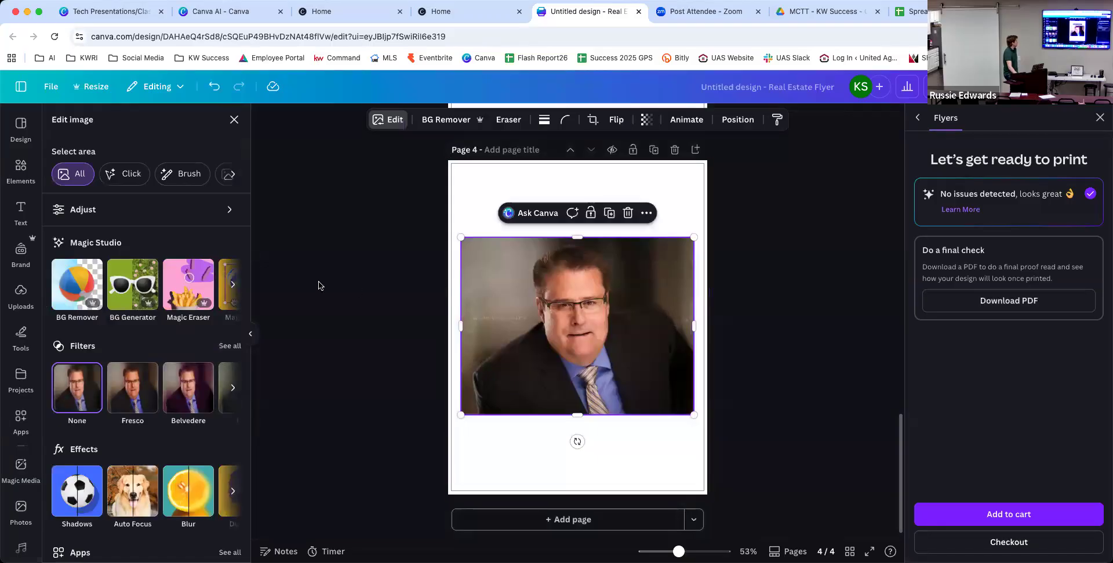
Remove the expanded photo's background with BG Remover and drag the cut-out up page 4.
left_click(68, 286)
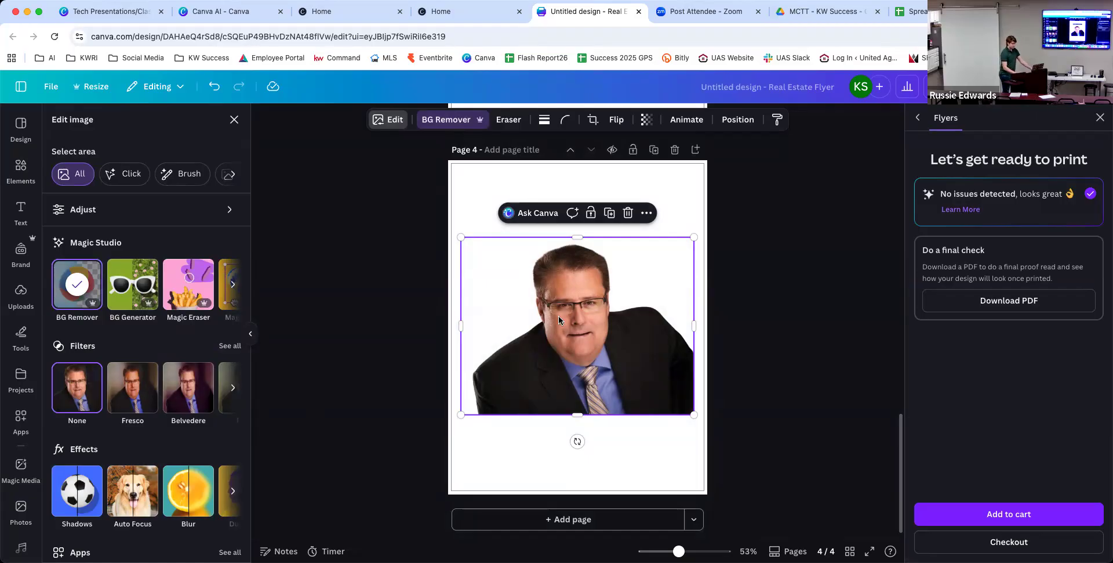
scroll(558, 315, "up", 1)
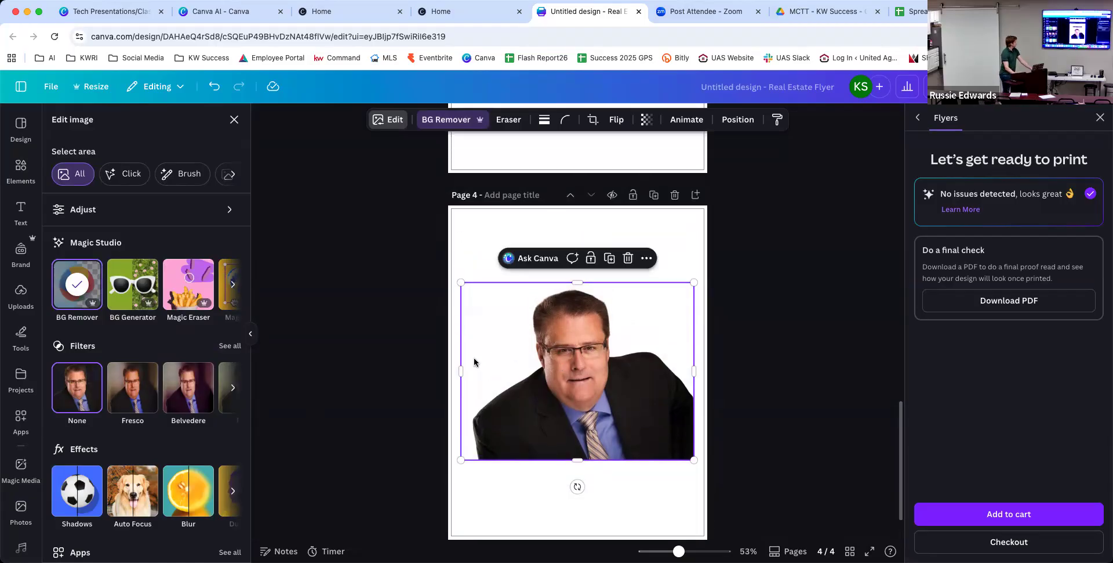
left_click_drag(566, 361, 560, 287)
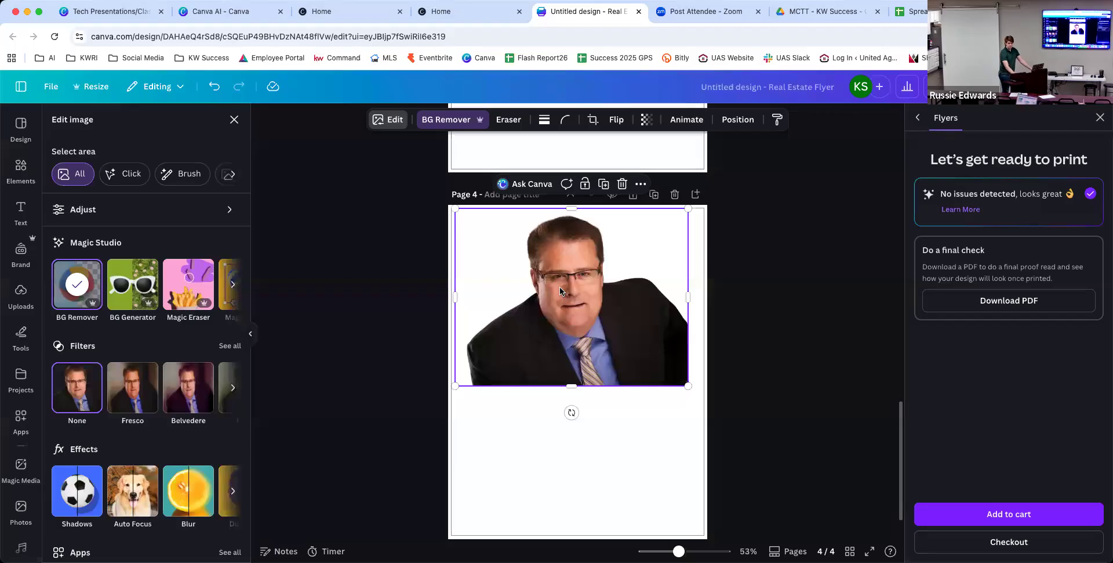
Nudge the cut-out photo up until it snaps to page 4's top edge.
left_click_drag(560, 278, 558, 270)
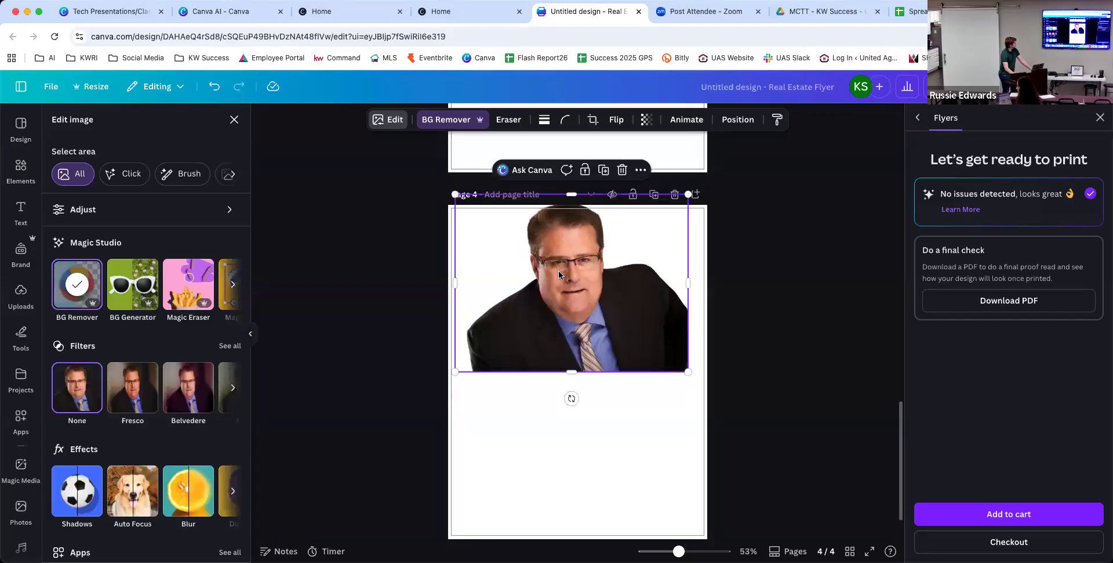
scroll(558, 271, "down", 1)
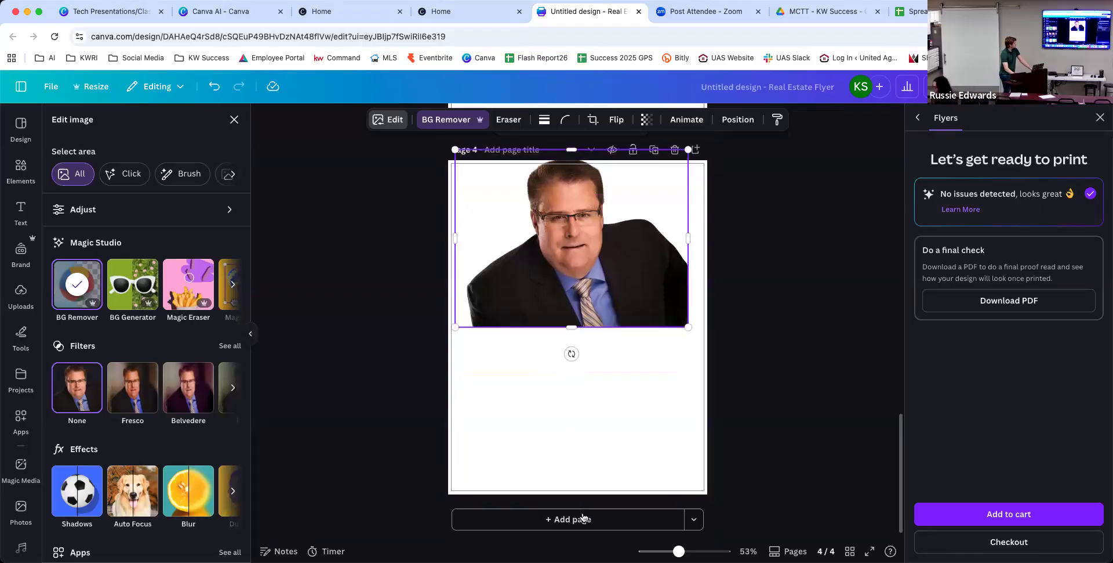
Add a blank page 5 and place a square frame from Elements at its upper right.
left_click(548, 518)
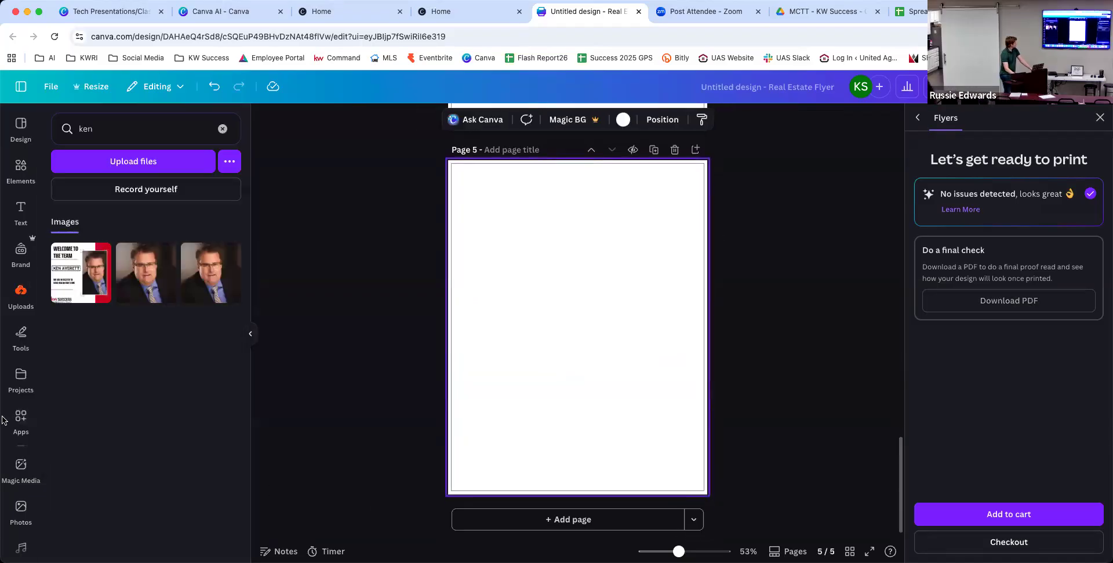
left_click(21, 167)
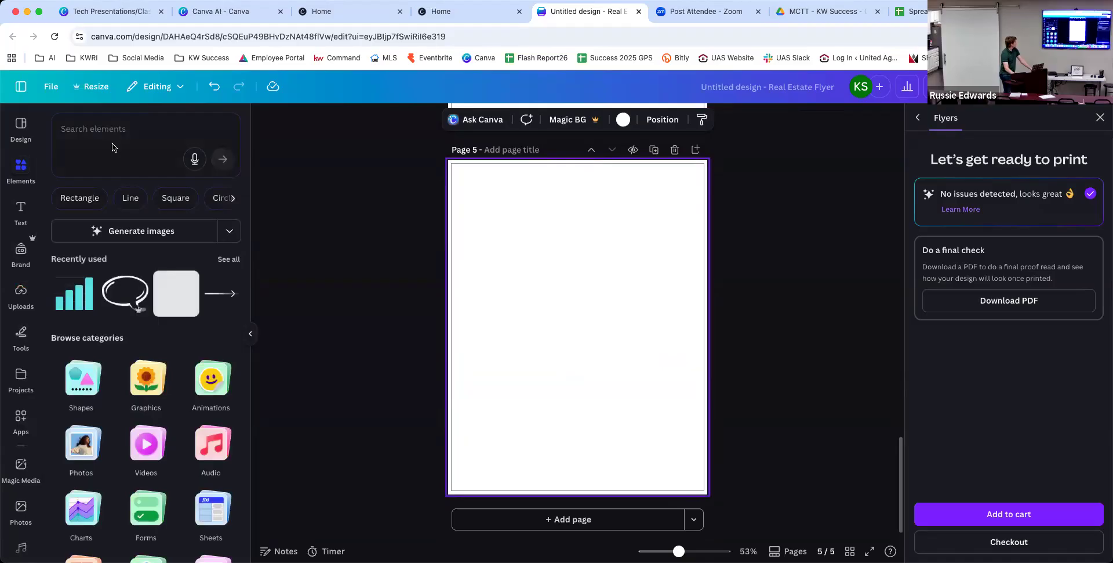
left_click(110, 134)
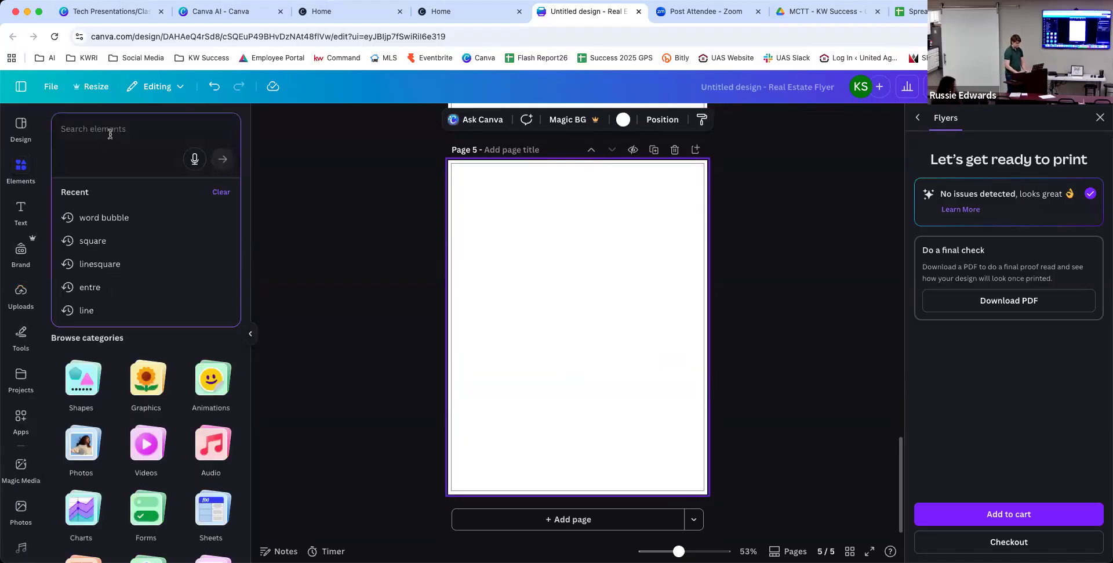
type("frame'")
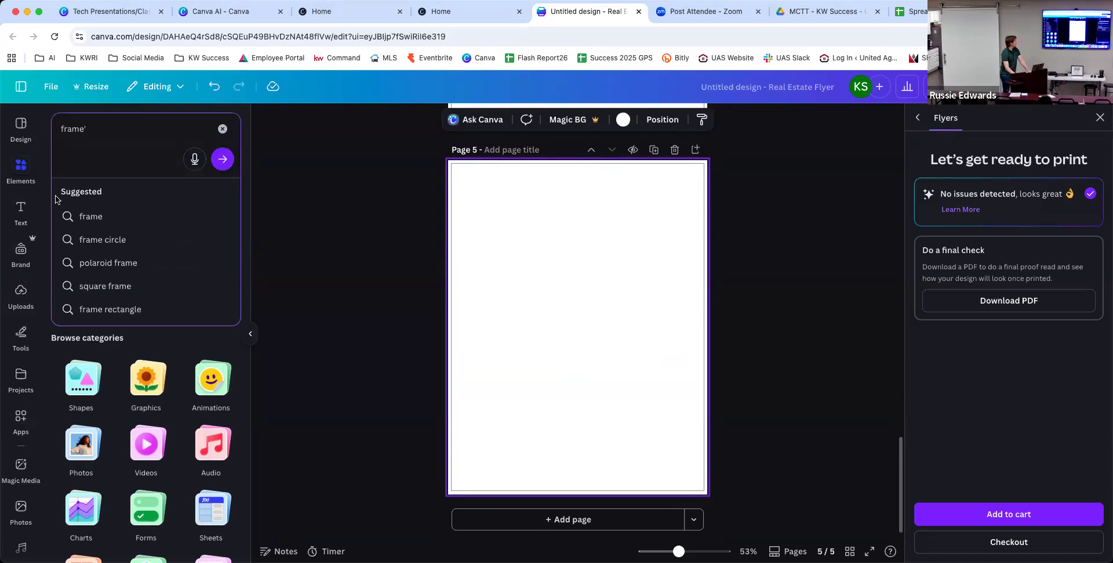
left_click(120, 220)
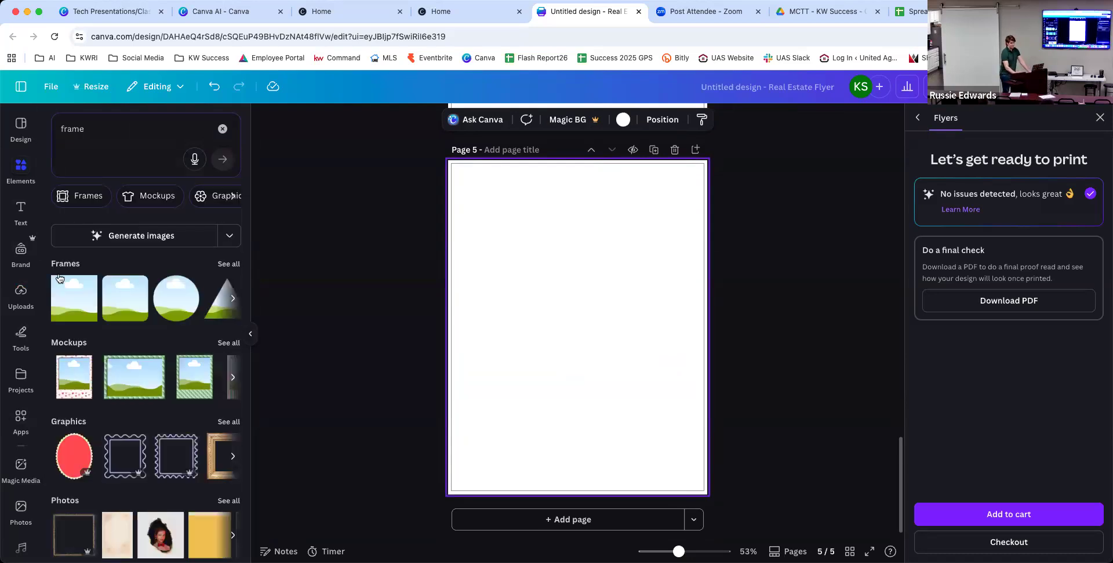
left_click_drag(75, 298, 601, 212)
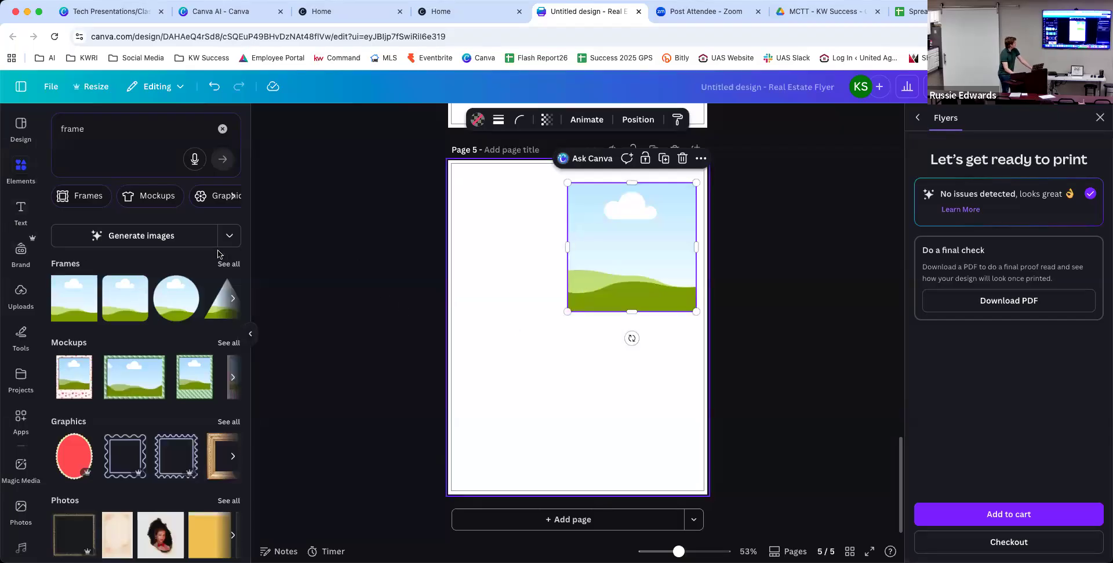
Drop uploaded images into the frame, ending with the Welcome to the Team design.
left_click(20, 293)
left_click_drag(174, 262, 617, 239)
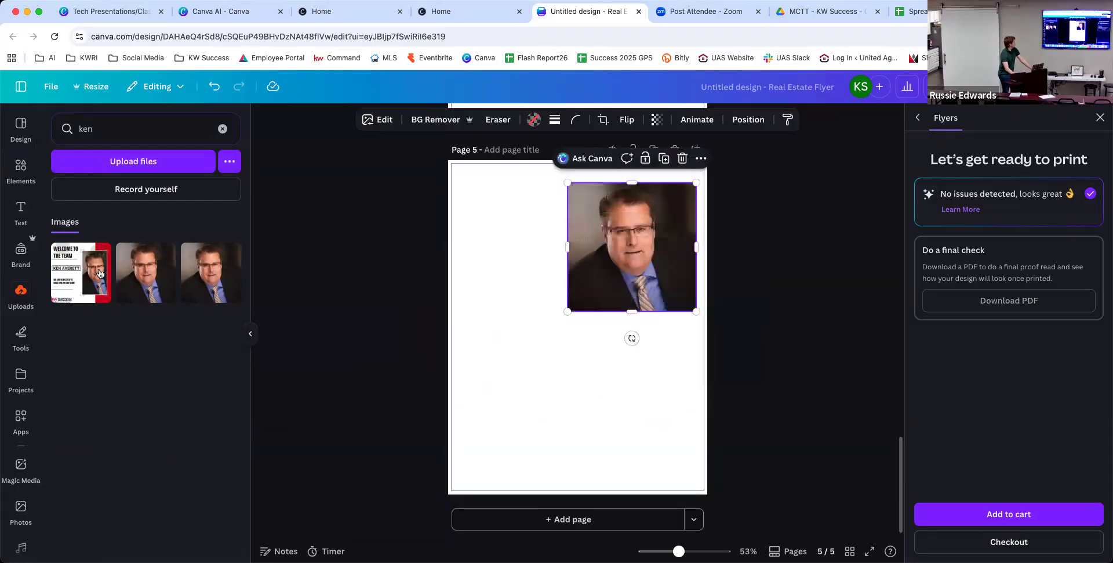
left_click_drag(459, 315, 593, 270)
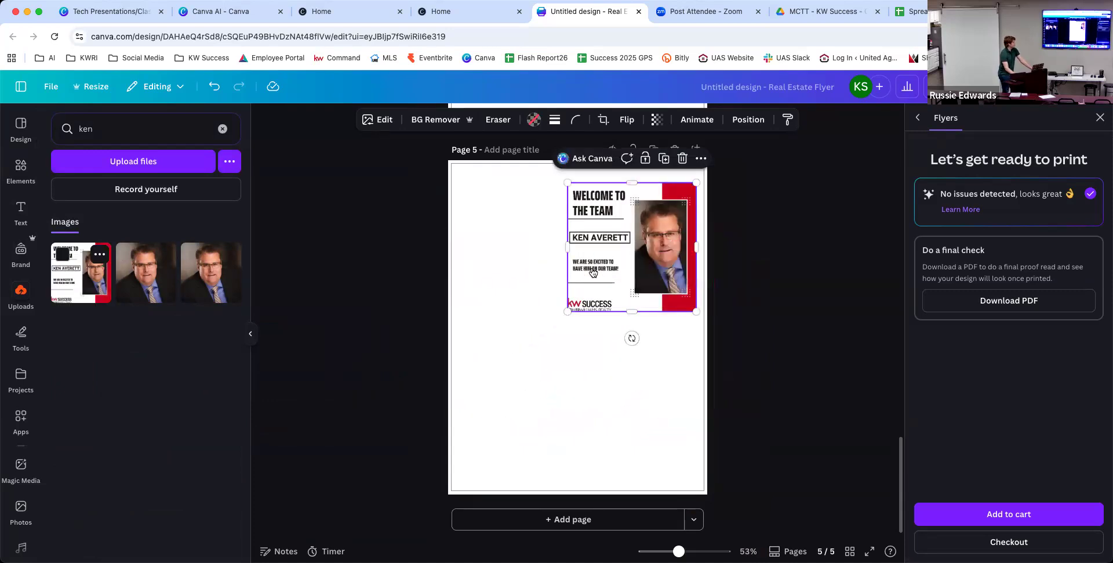
left_click(223, 128)
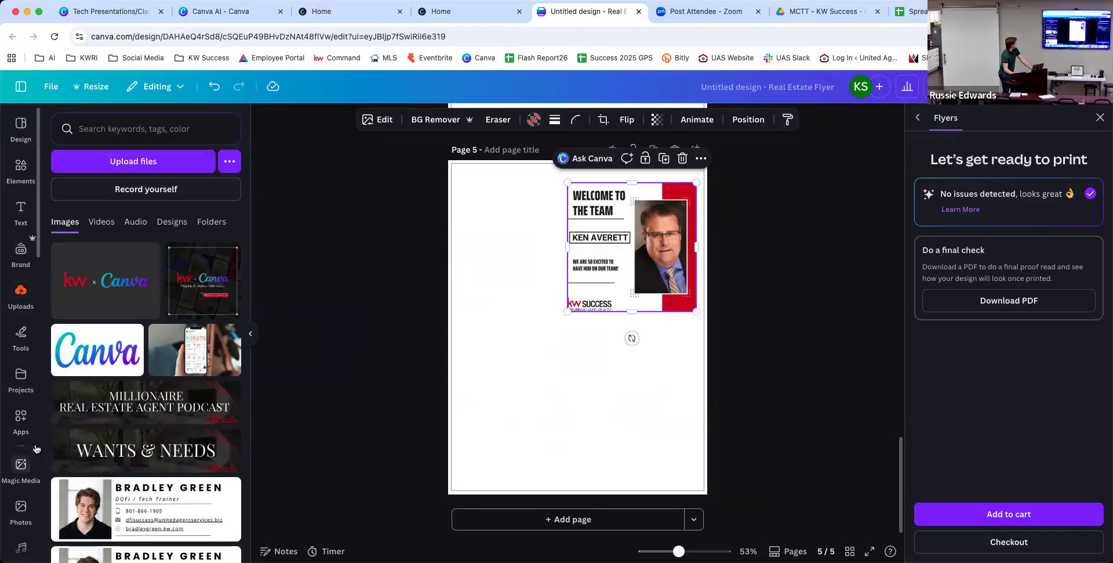
Search the Apps for 'fr' and open the Frame Maker app.
left_click(21, 418)
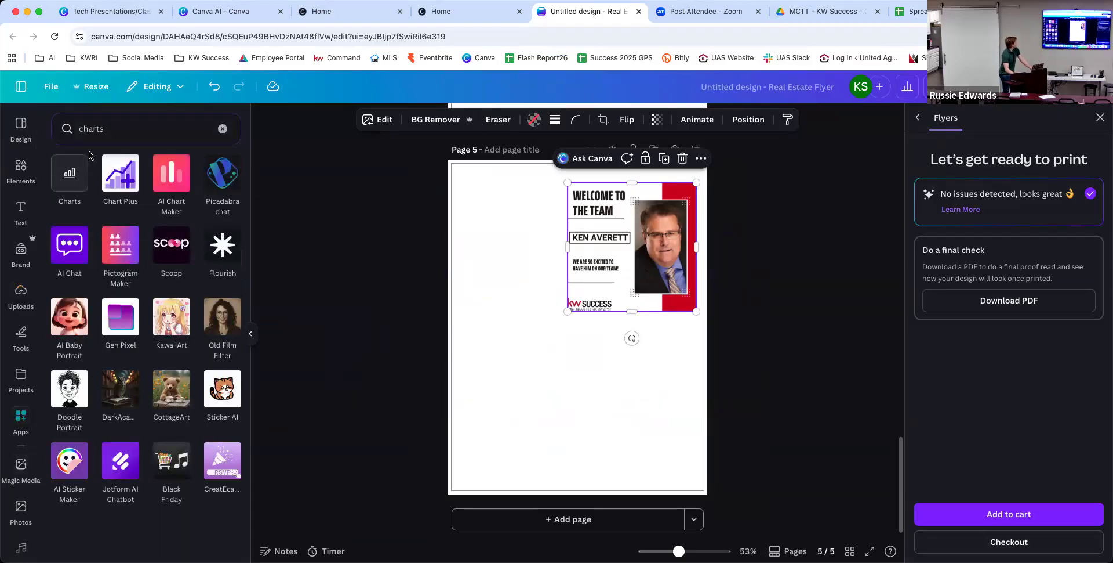
left_click(121, 134)
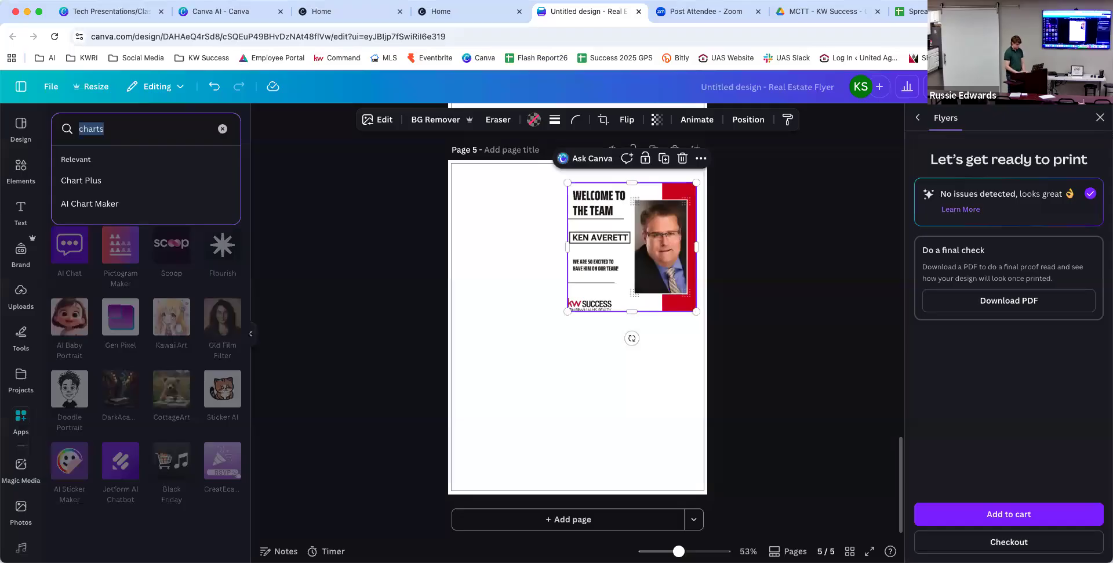
type("frame")
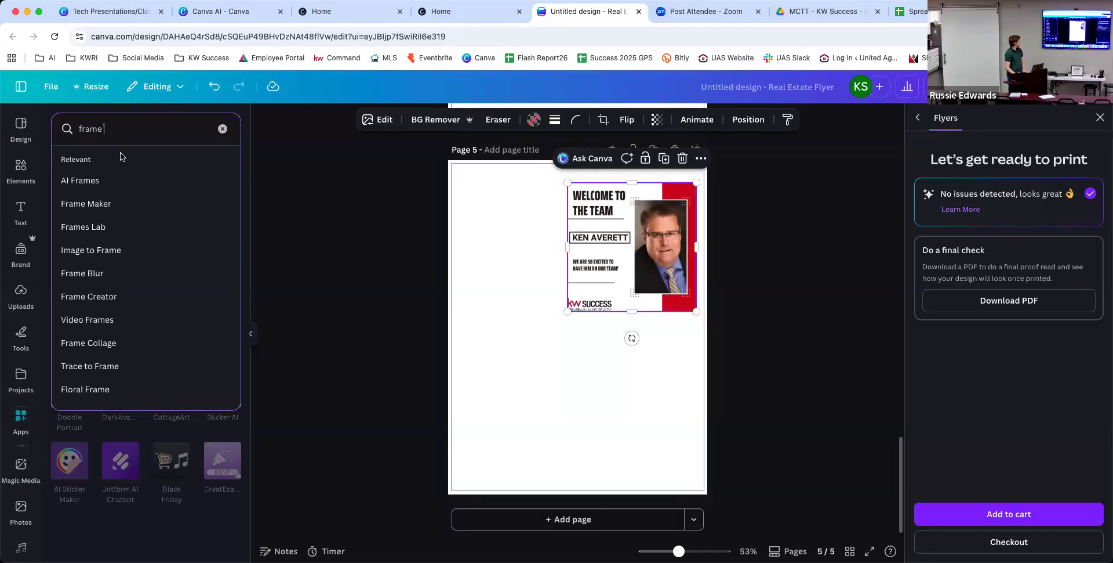
left_click(91, 203)
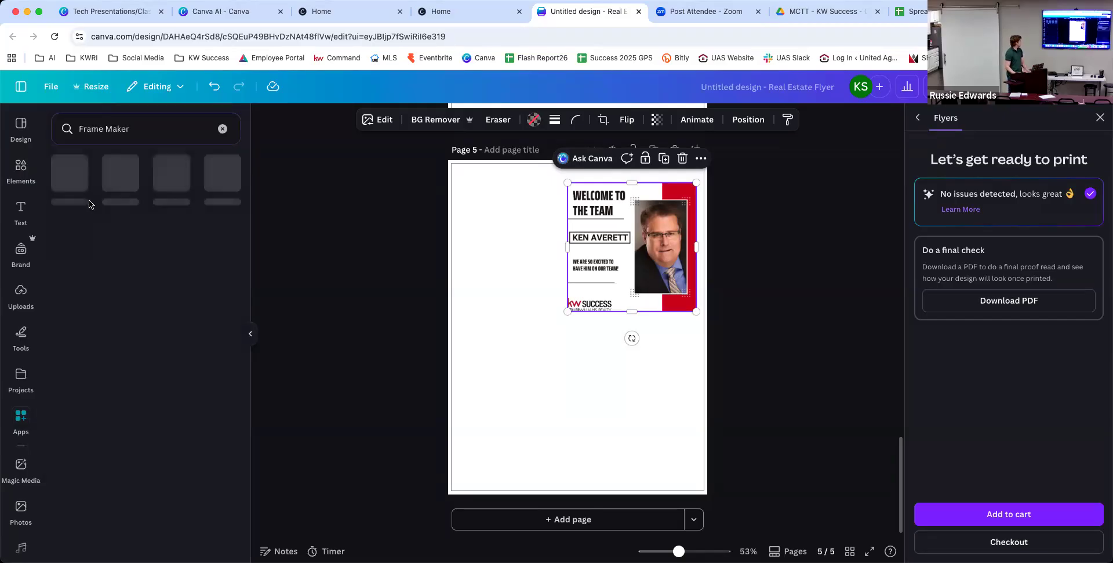
left_click(78, 180)
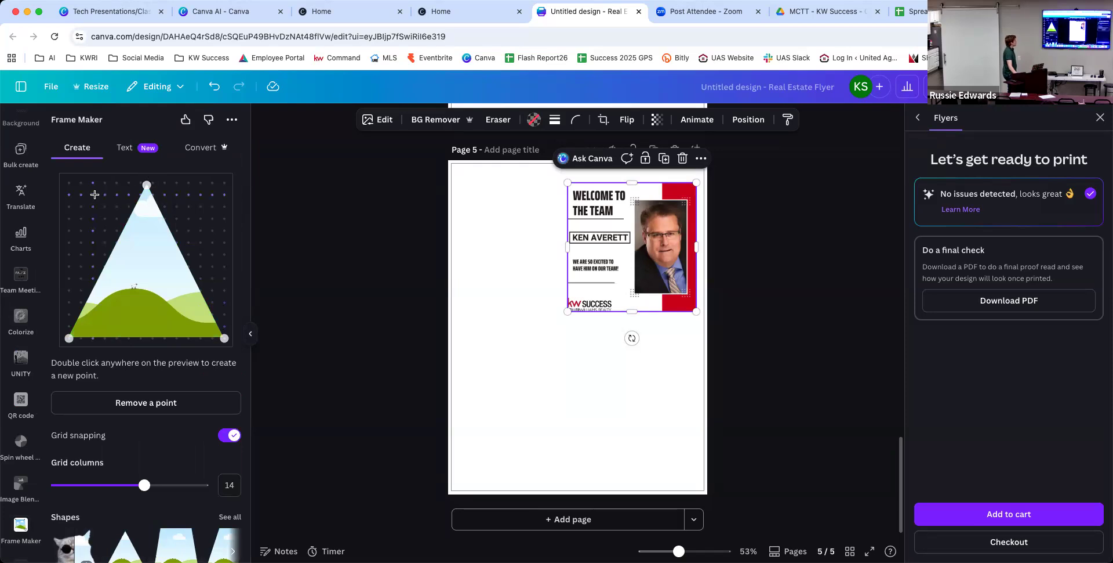
Reshape the Frame Maker triangle into a pentagon by adding two corner points.
left_click_drag(147, 185, 93, 206)
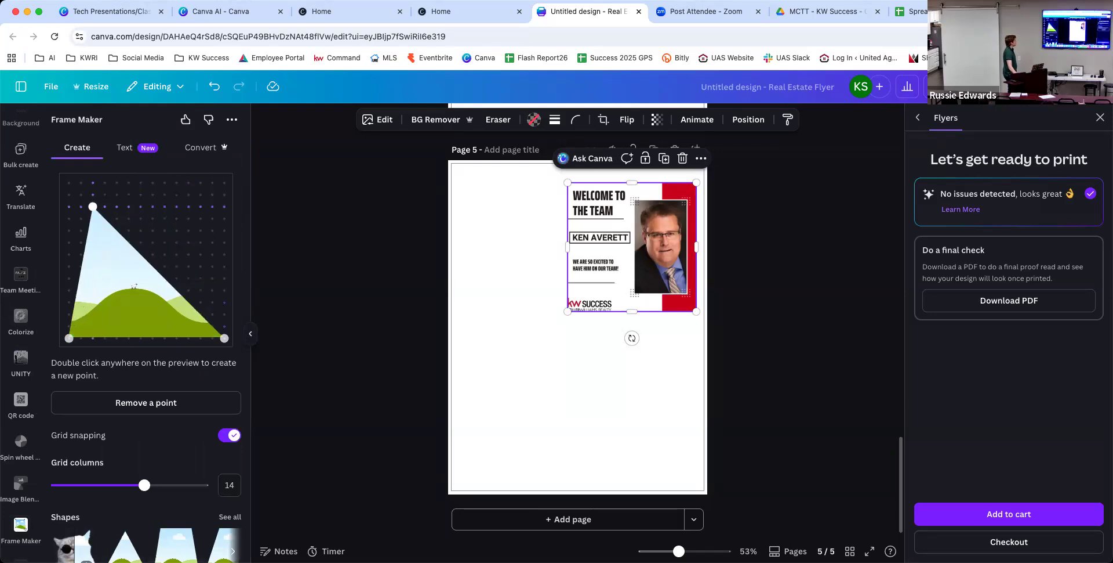
double_click(170, 193)
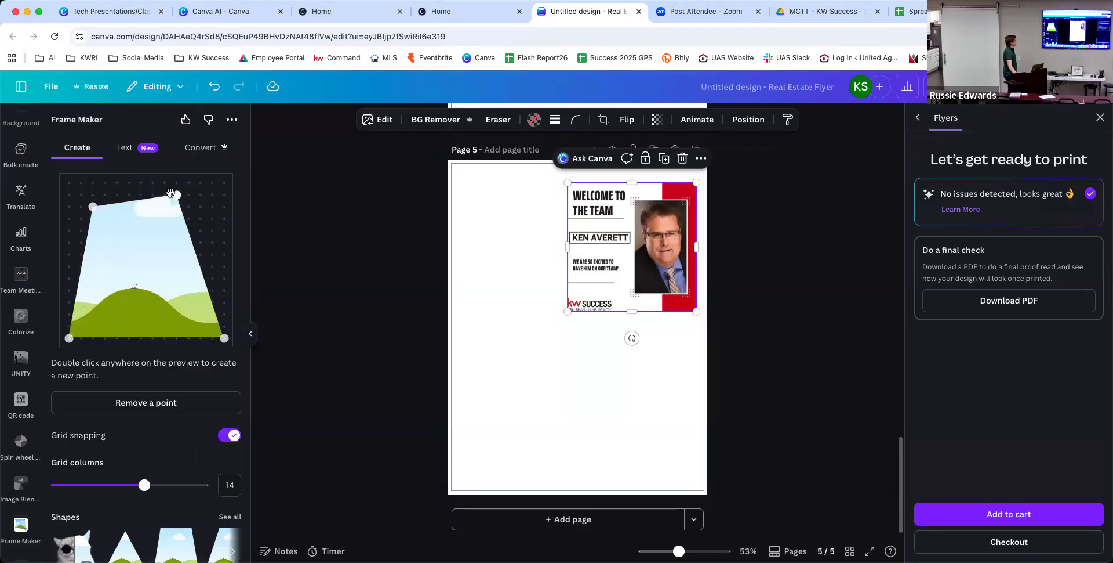
double_click(214, 218)
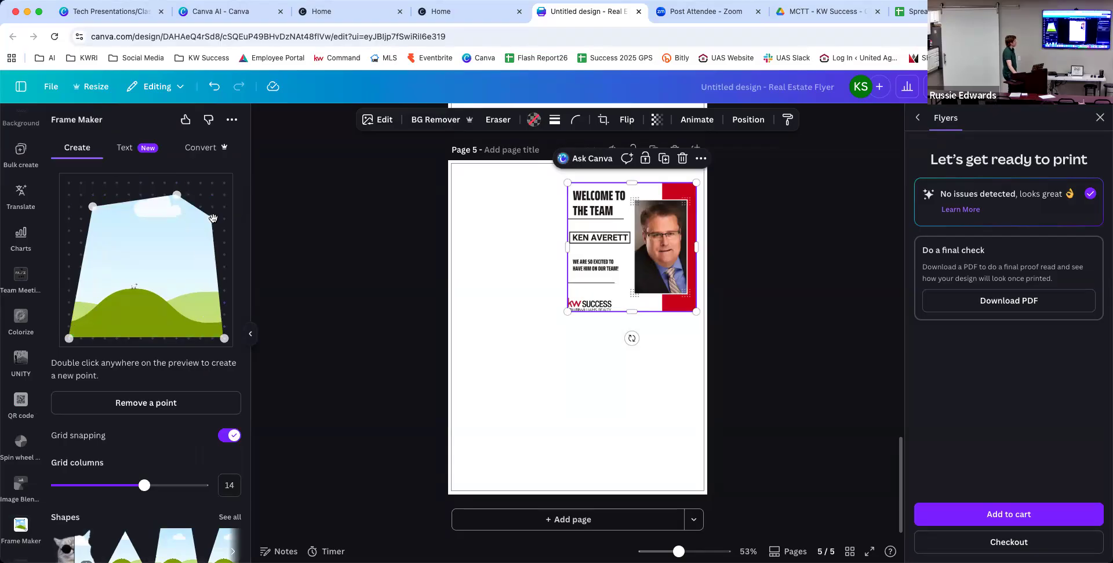
left_click_drag(177, 195, 153, 182)
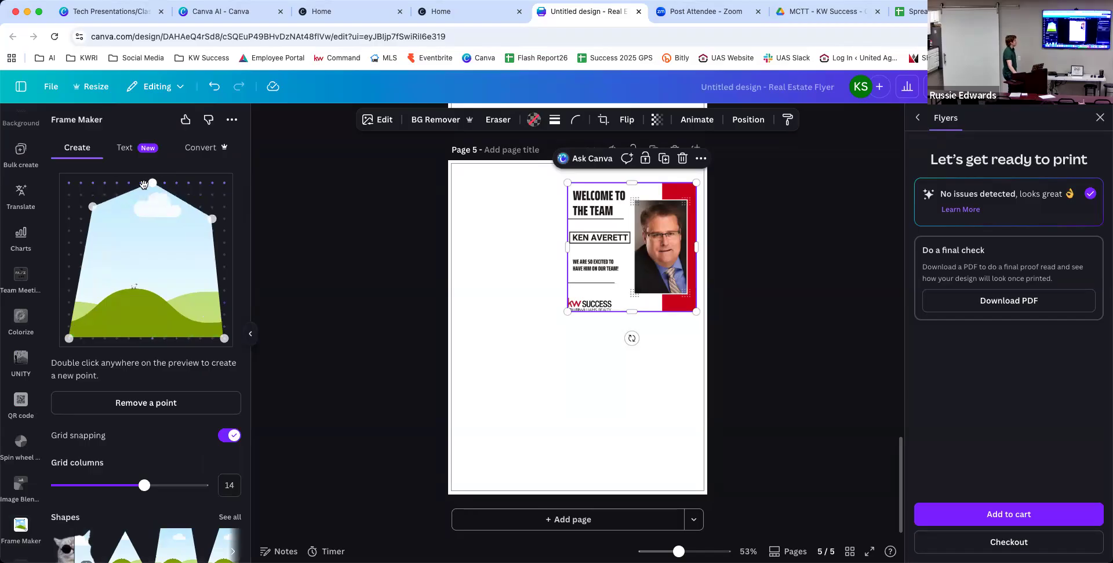
left_click_drag(92, 206, 69, 229)
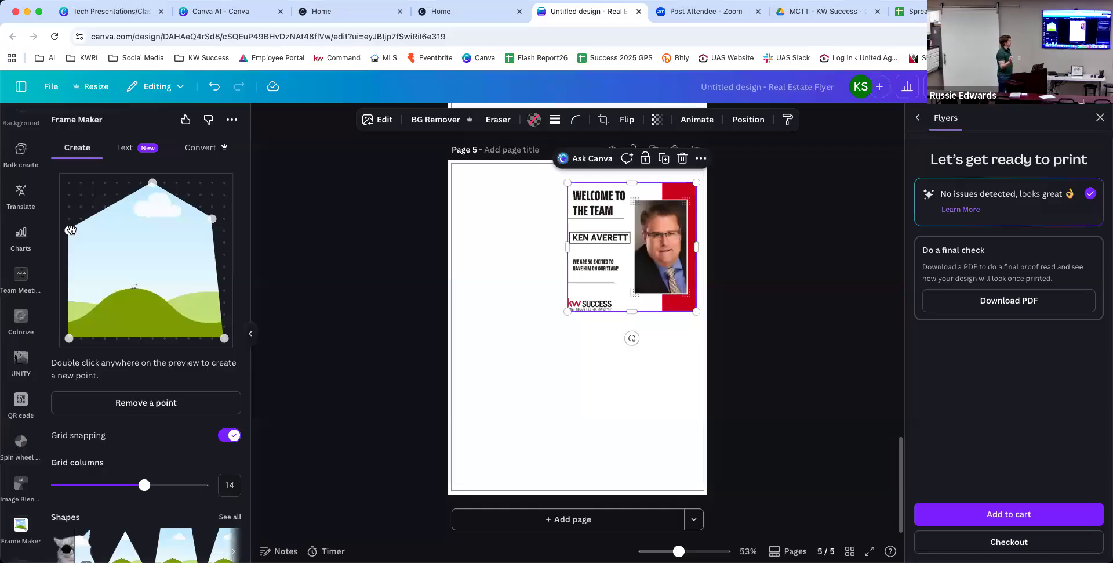
Lower the side corners into a house shape, add it to page 5, and move it lower.
scroll(72, 230, "down", 1)
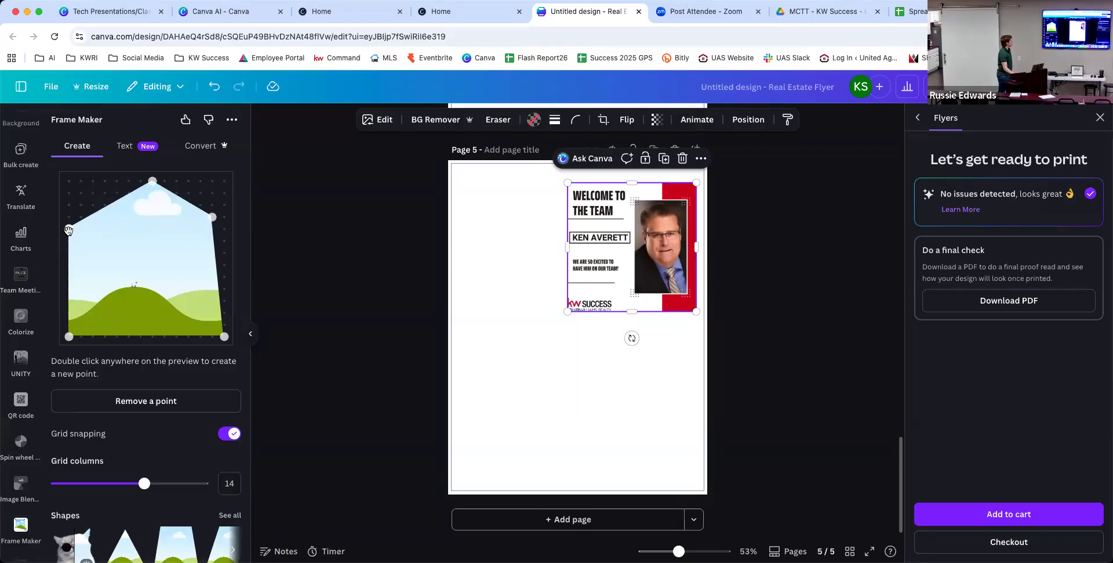
left_click_drag(69, 229, 69, 263)
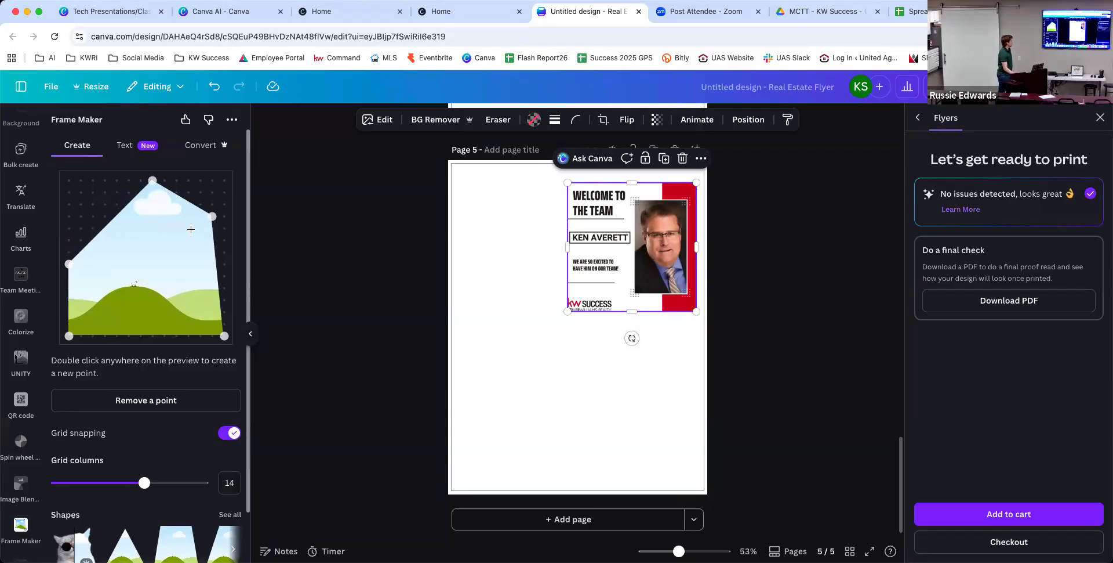
left_click_drag(212, 217, 224, 252)
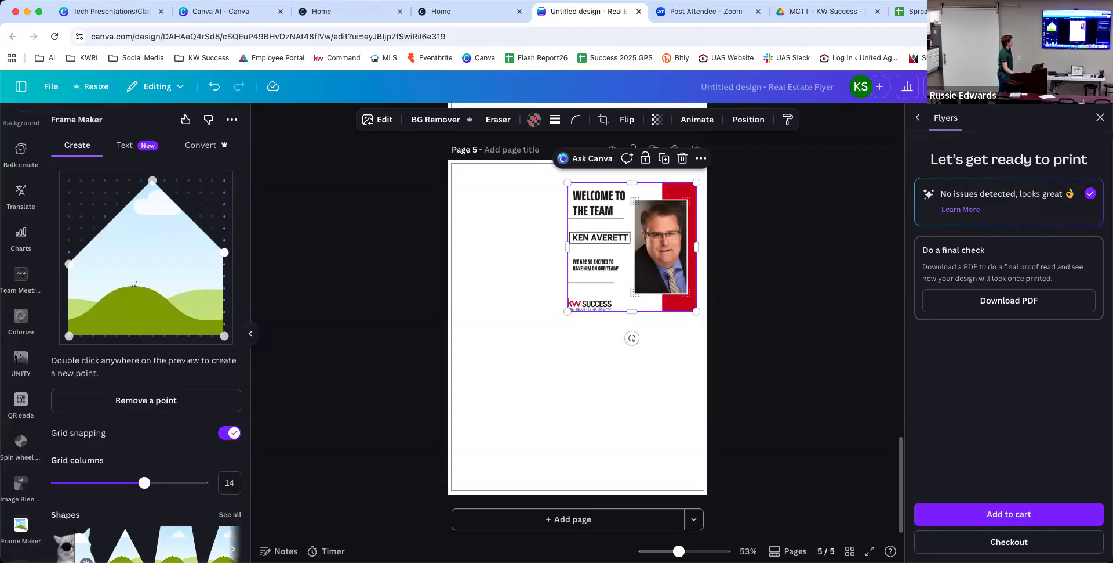
scroll(180, 351, "down", 2)
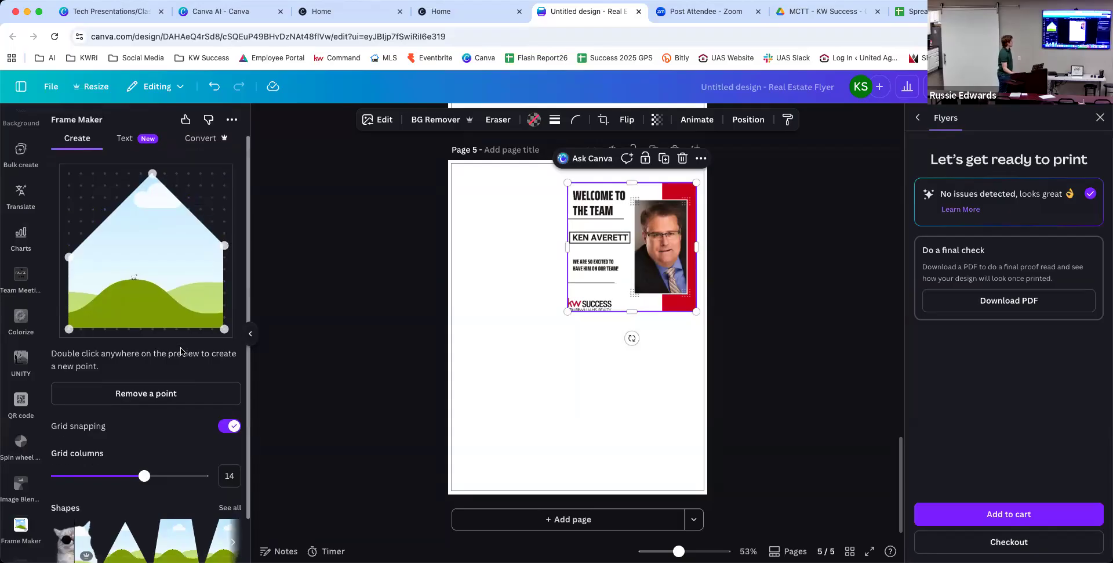
scroll(180, 350, "down", 2)
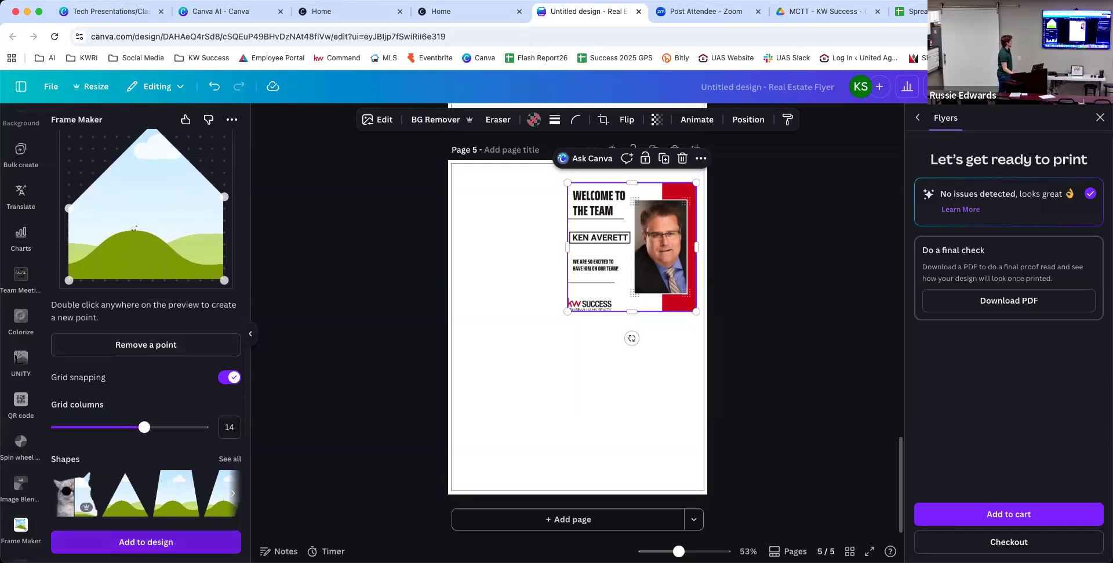
left_click(146, 542)
left_click_drag(556, 341, 567, 419)
Detach the Welcome to the Team flyer into the house-shaped frame and set grid columns to 20.
double_click(642, 236)
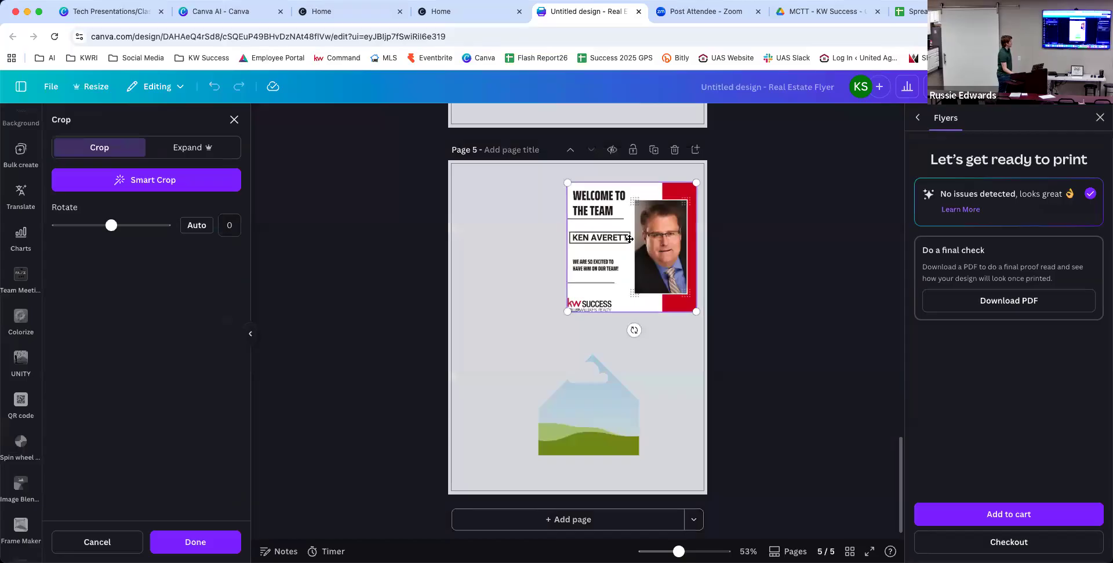
key("Escape")
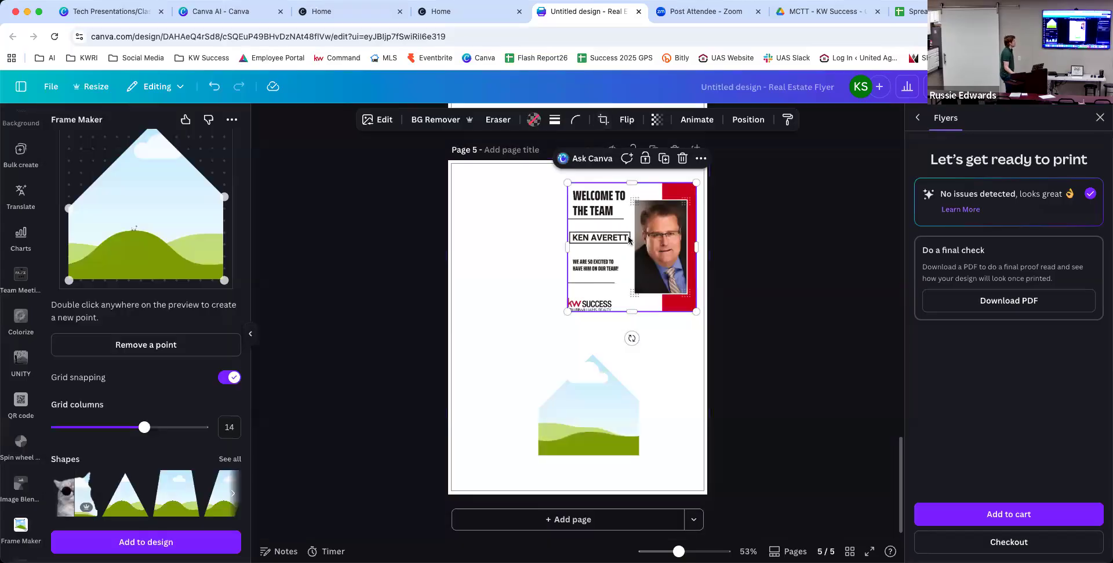
right_click(629, 240)
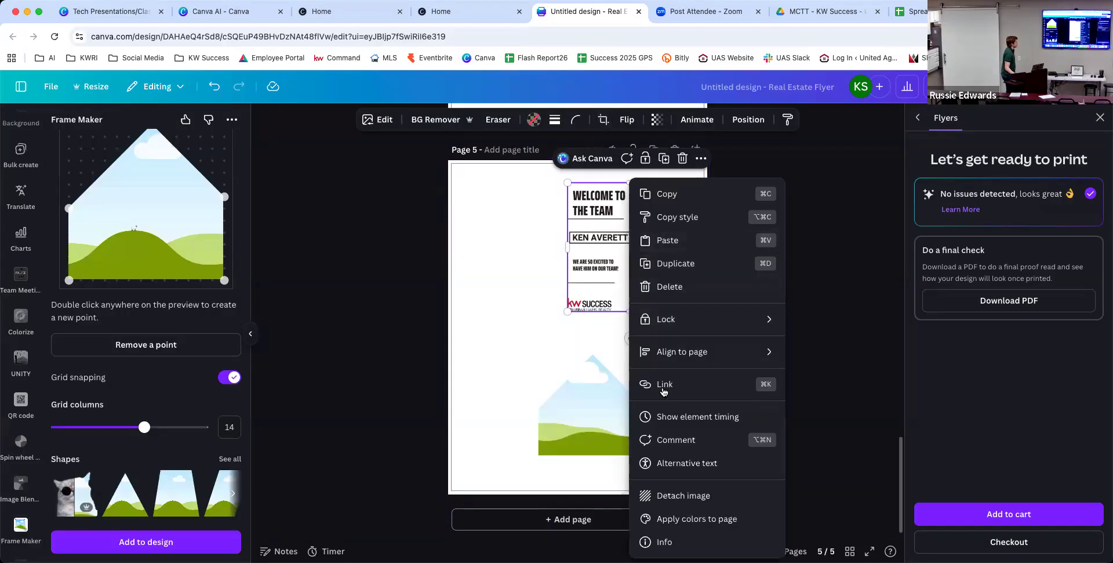
left_click(699, 495)
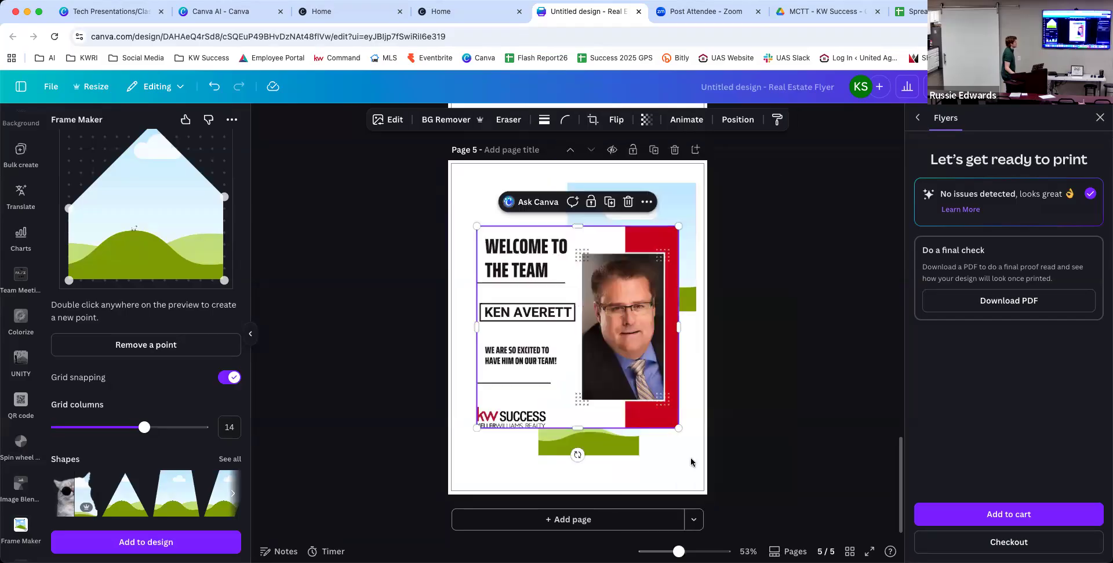
left_click_drag(544, 339, 582, 436)
left_click(282, 458)
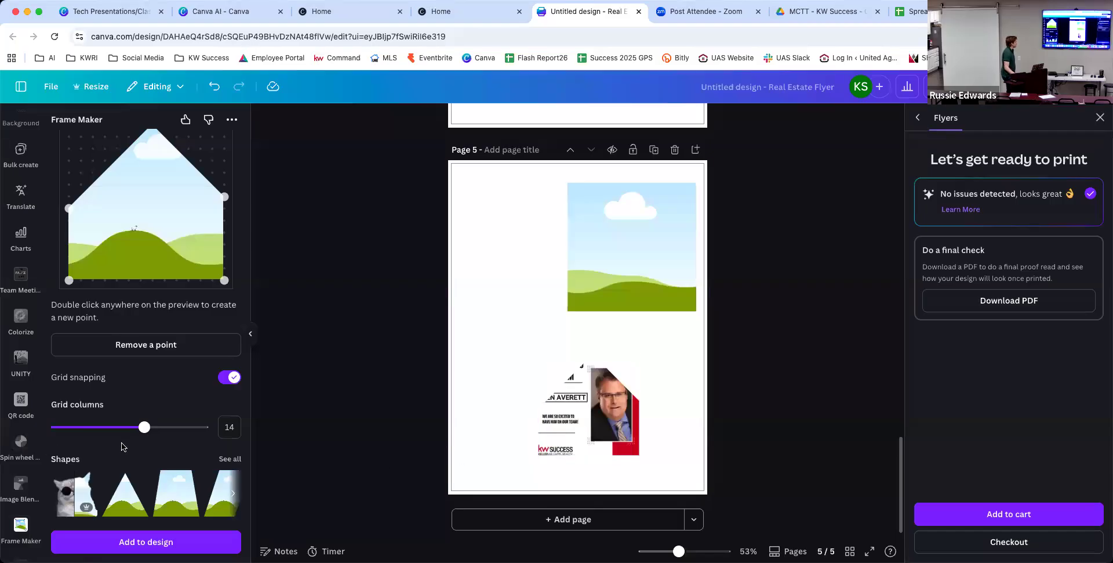
left_click_drag(145, 427, 203, 427)
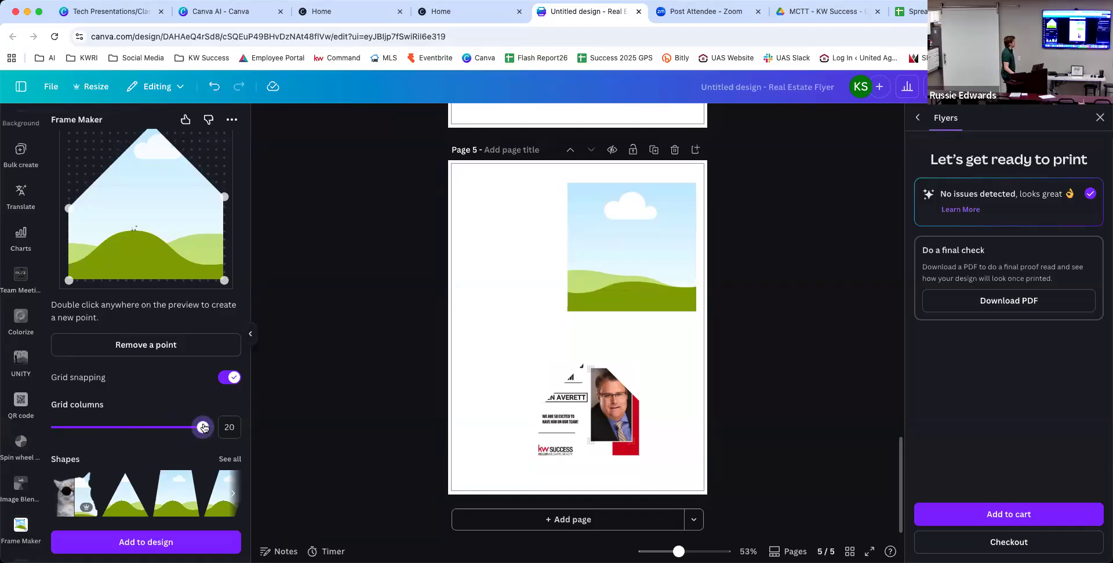
Try the premium cat-shaped frame and the Convert tab's design-to-frame Export option.
left_click(65, 493)
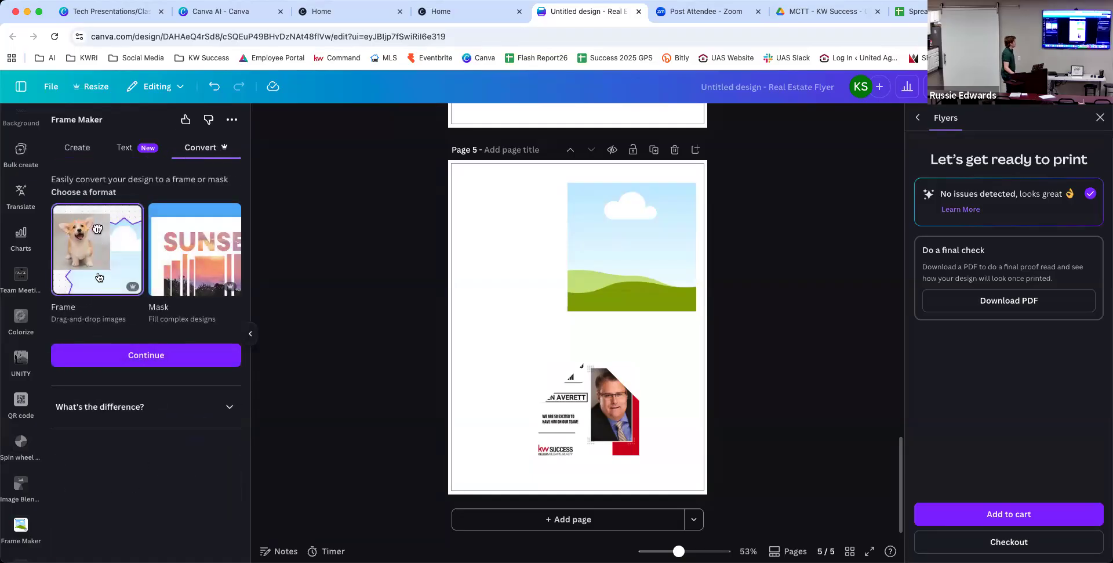
left_click(125, 356)
left_click(132, 490)
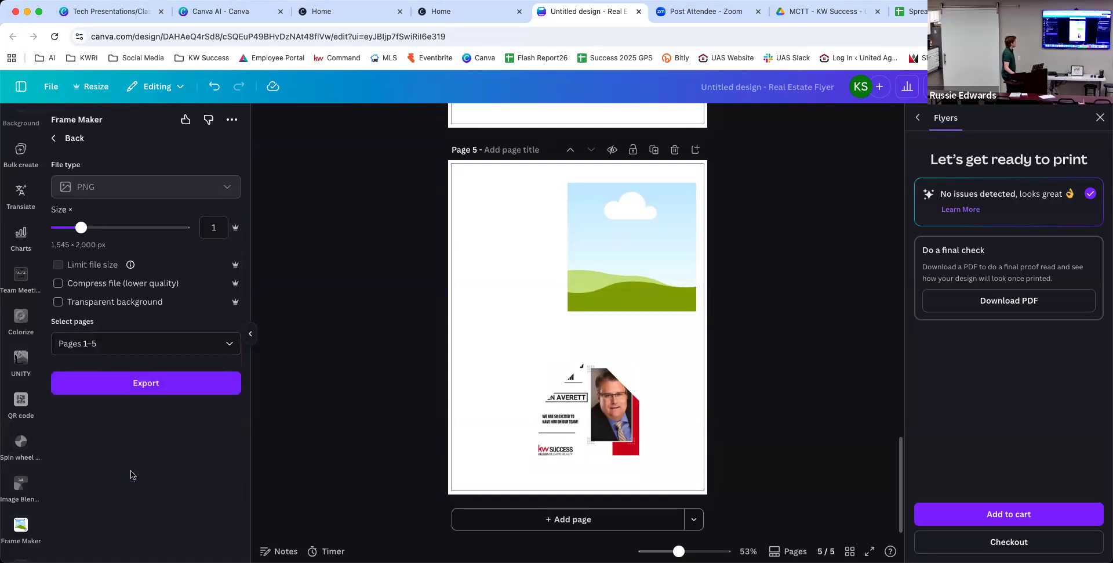
left_click(144, 384)
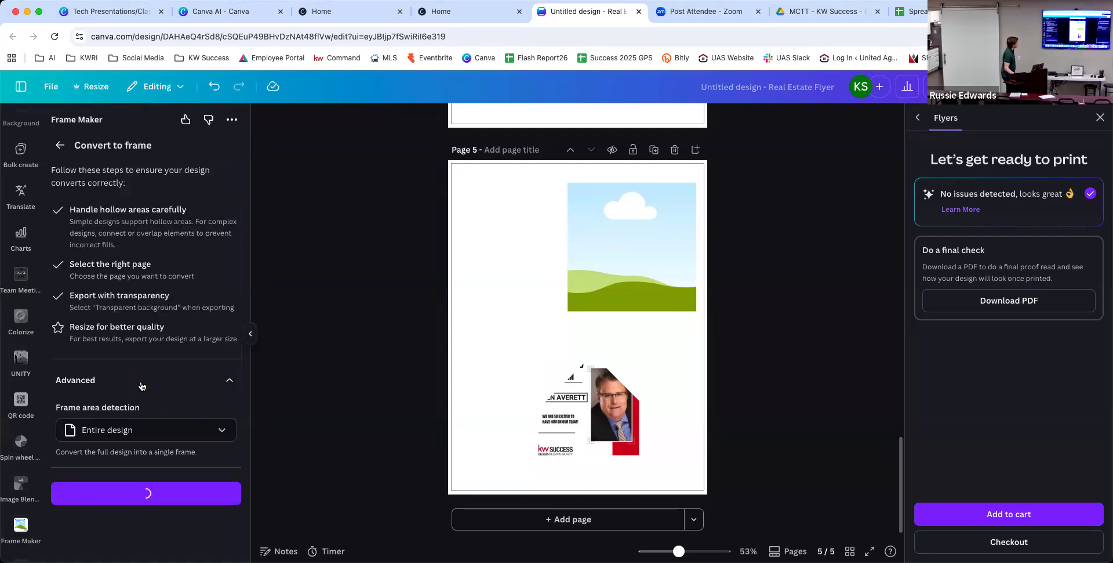
Return to the frame shape editor and show all preset shapes via See all.
left_click(54, 149)
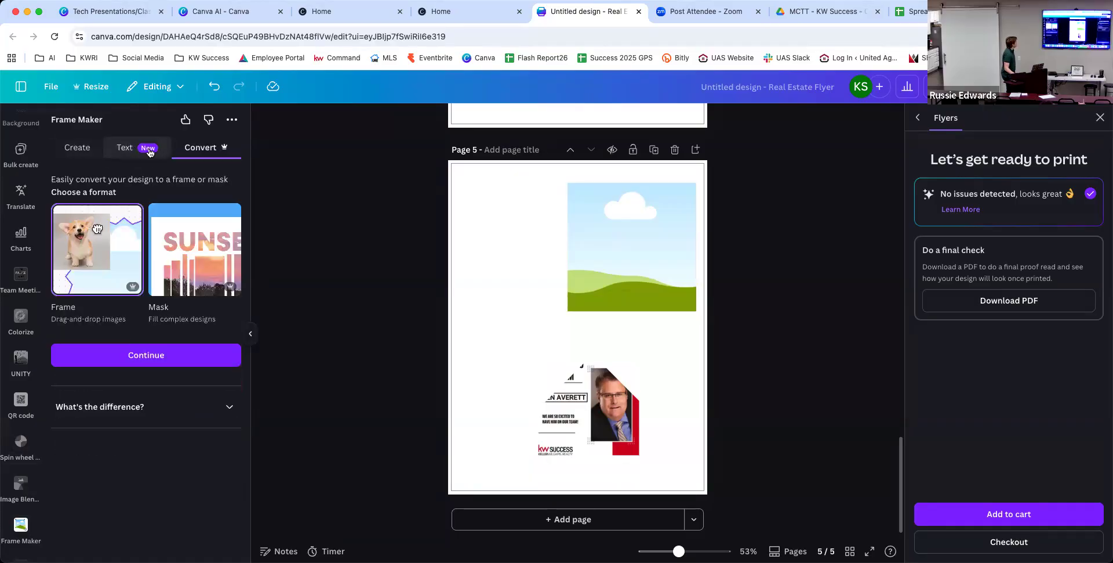
left_click(137, 149)
left_click(77, 148)
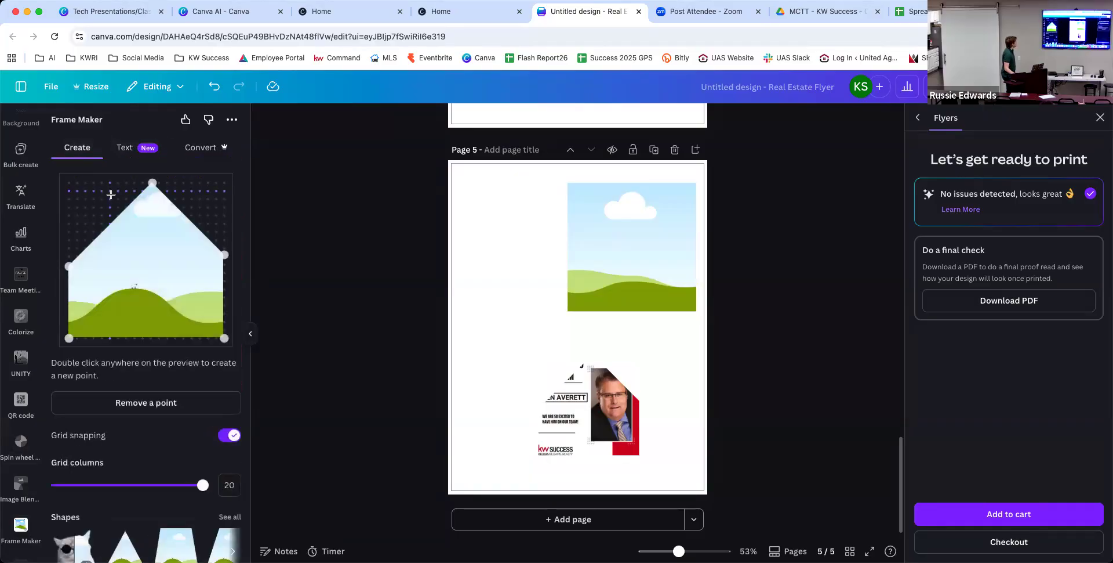
scroll(127, 263, "down", 2)
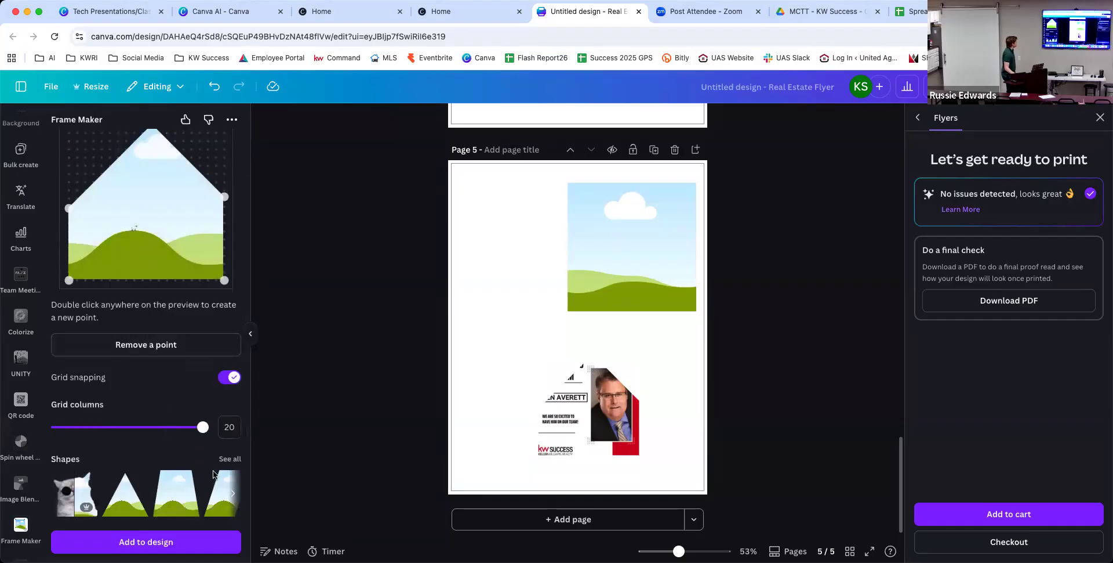
left_click(229, 459)
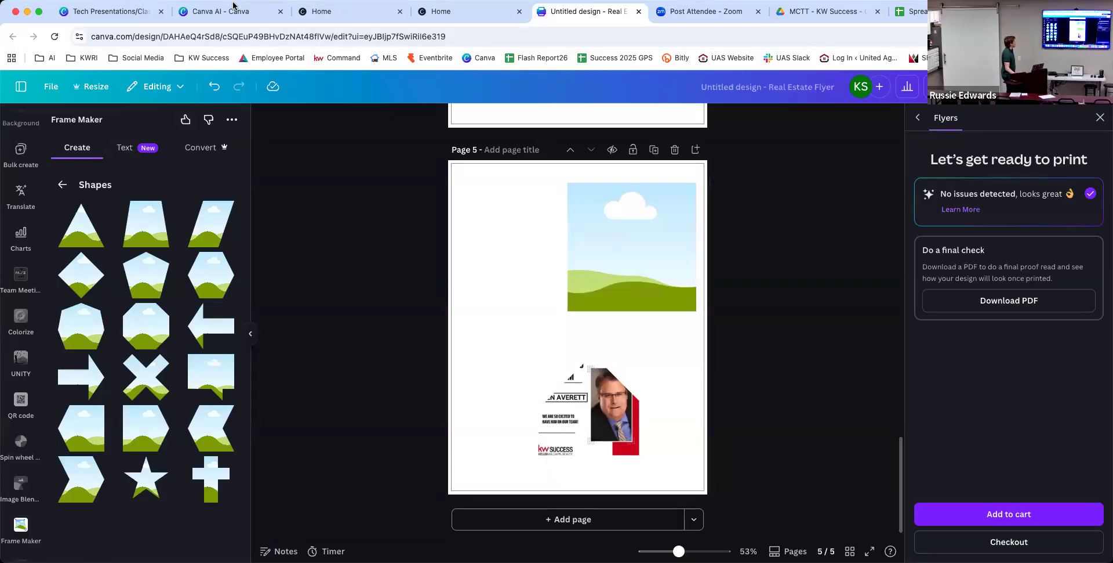
From Tech Presentations/Classes, open the greeting flyer in the High Level Canva Tips folder.
left_click(138, 19)
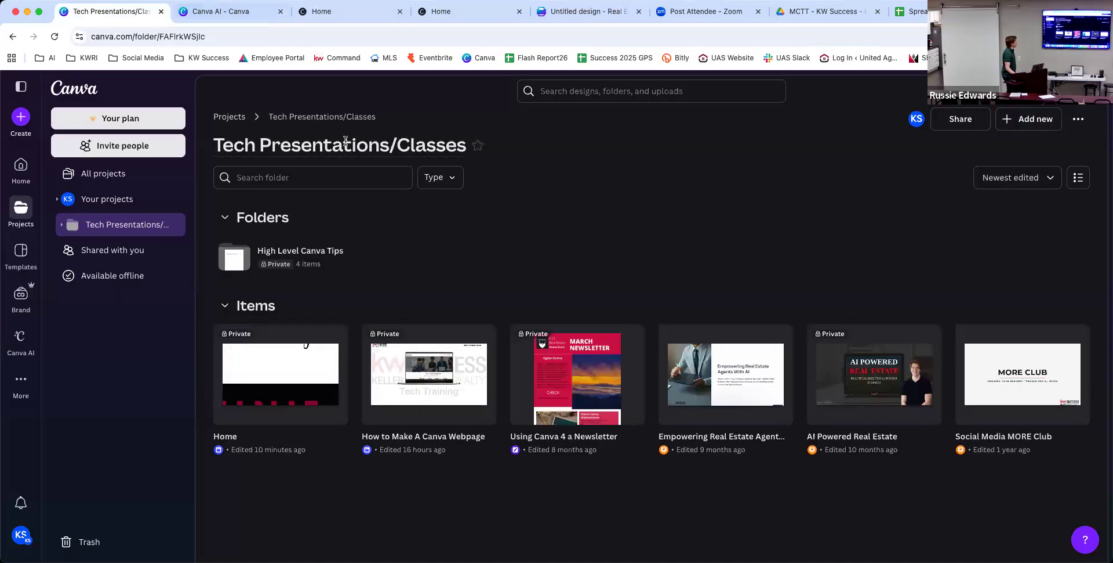
left_click(294, 249)
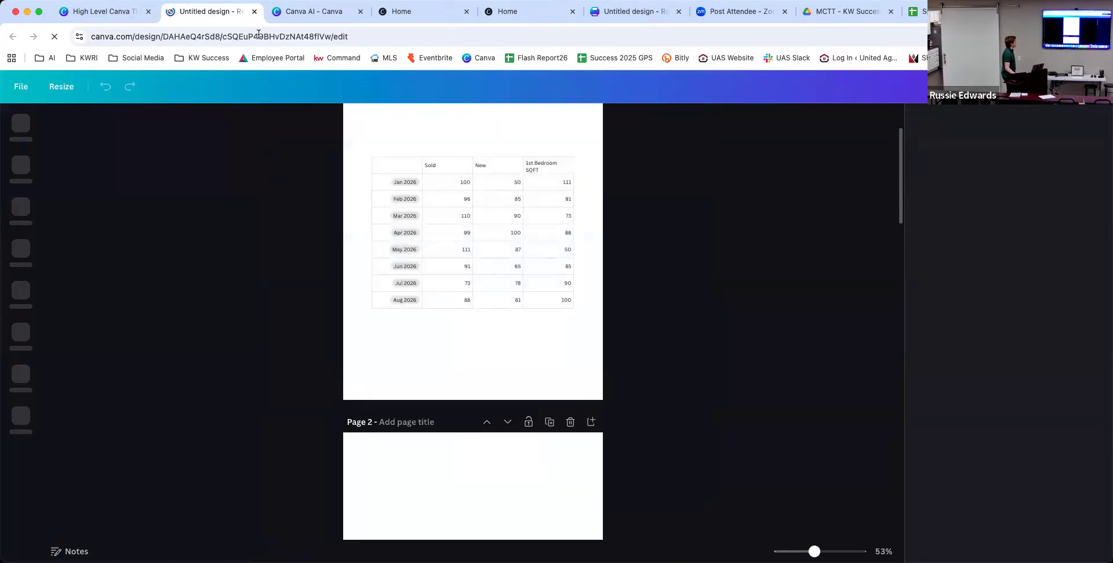
left_click(255, 12)
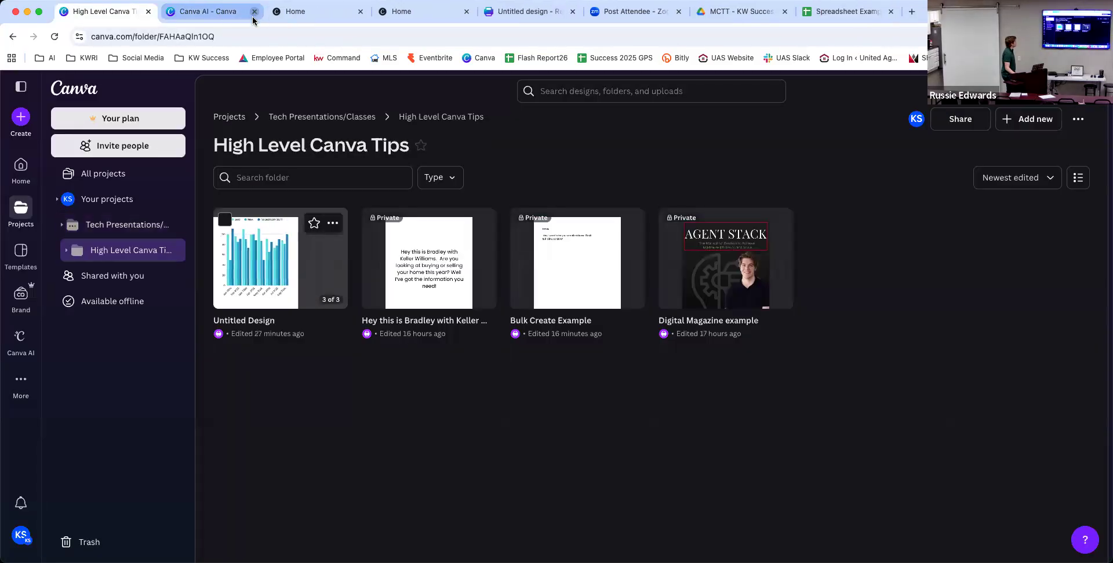
left_click(430, 243)
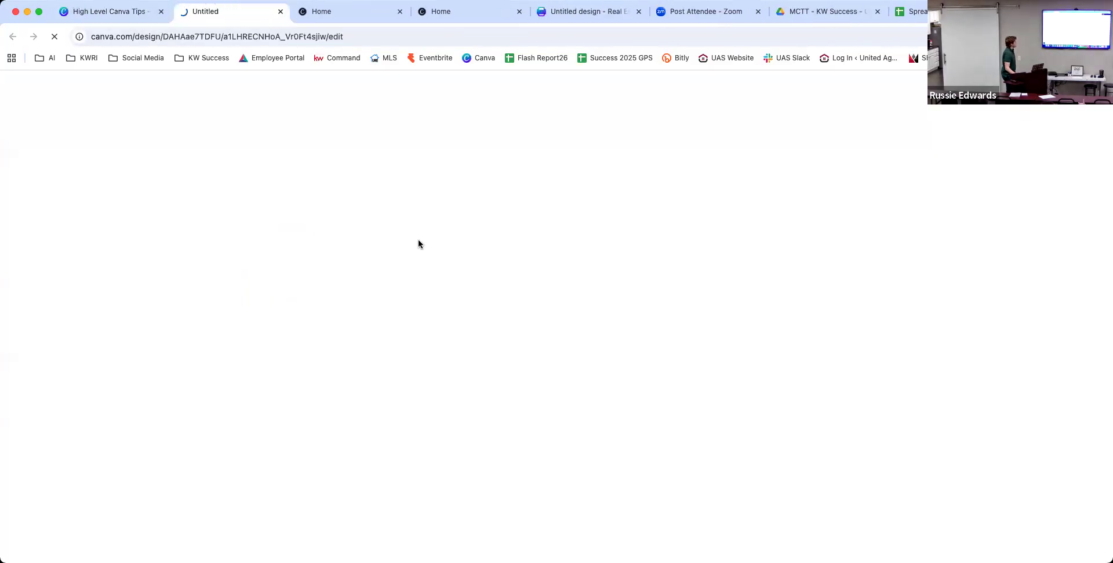
scroll(433, 242, "down", 2)
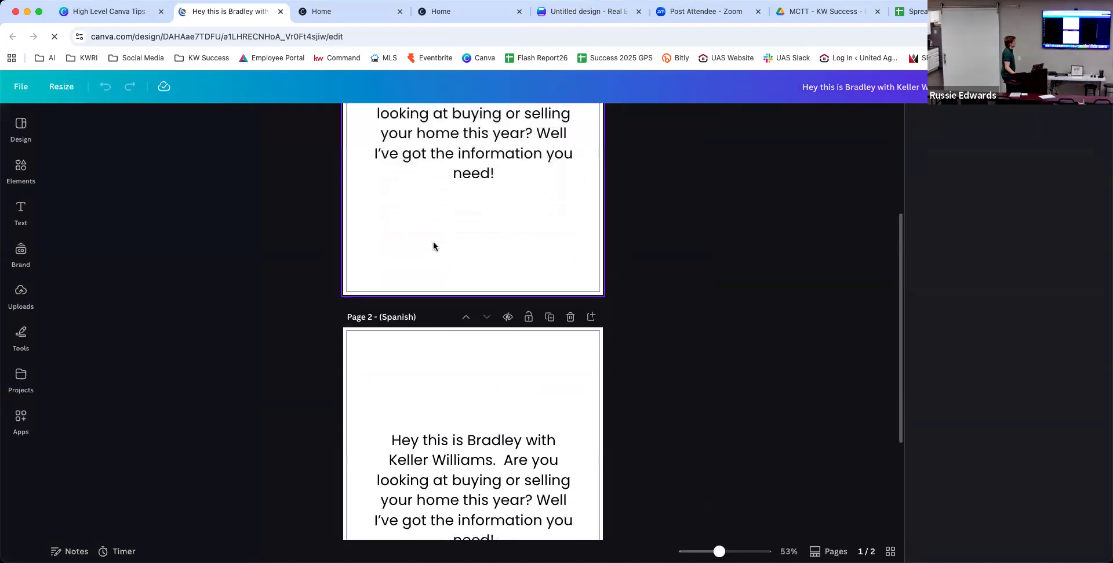
Delete the Spanish page 2, then search Apps for 'translate' and open the Translate app.
left_click(572, 321)
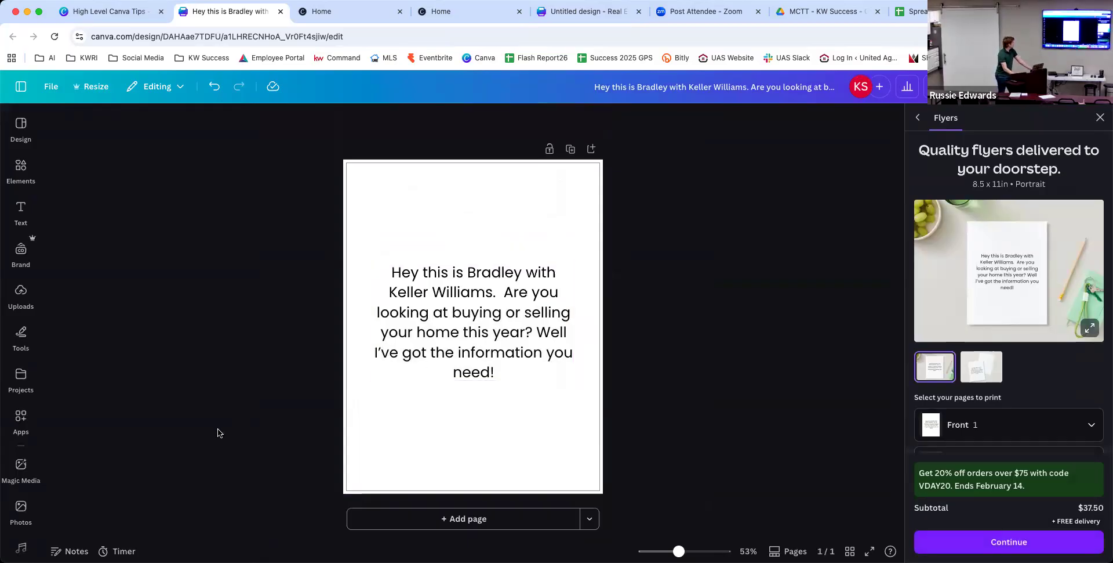
left_click(35, 422)
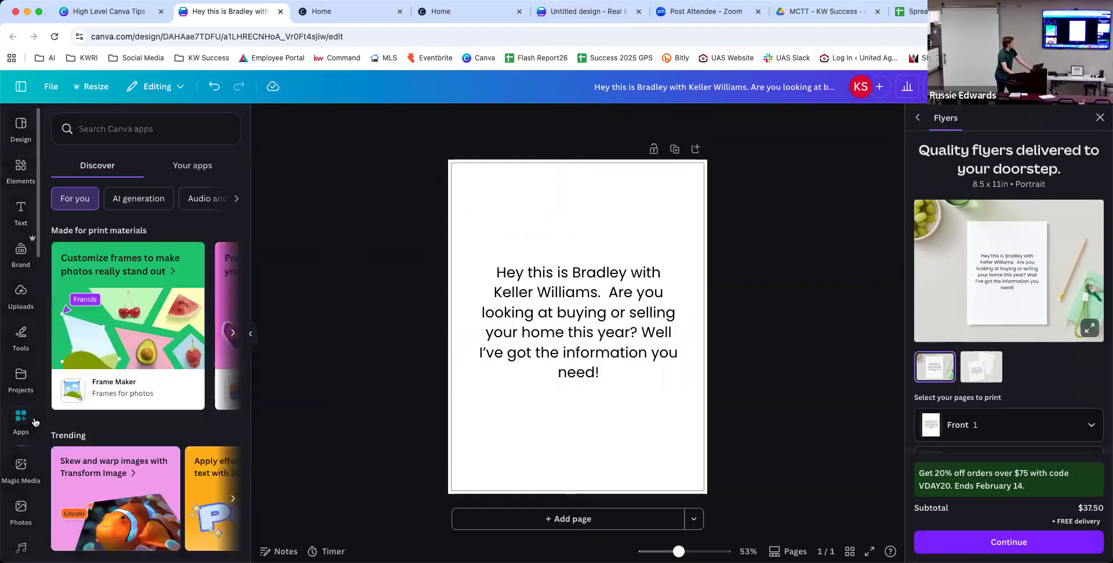
left_click(130, 133)
type("tra")
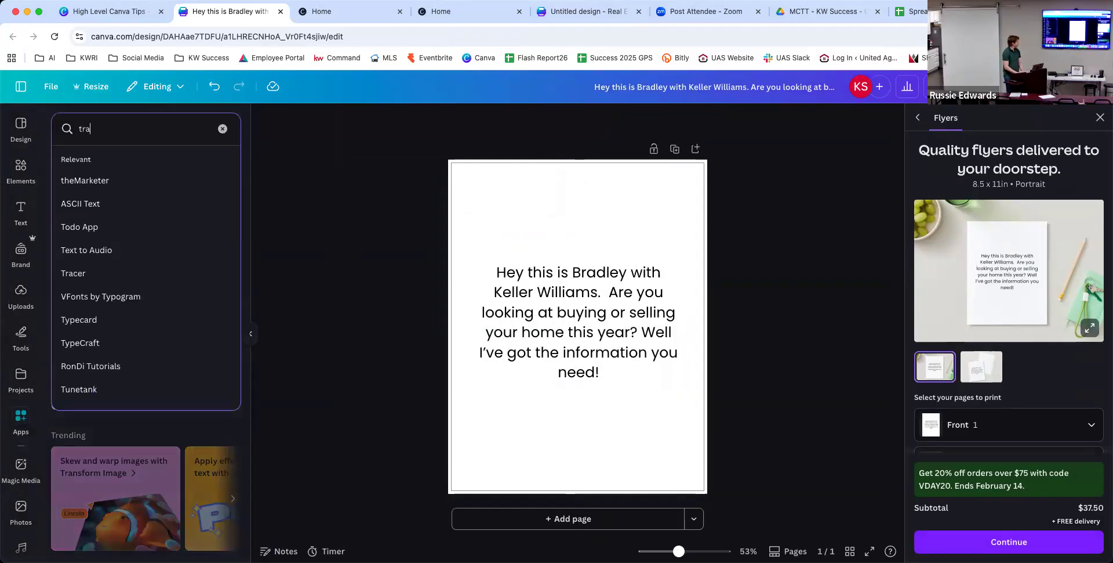
type("nslate")
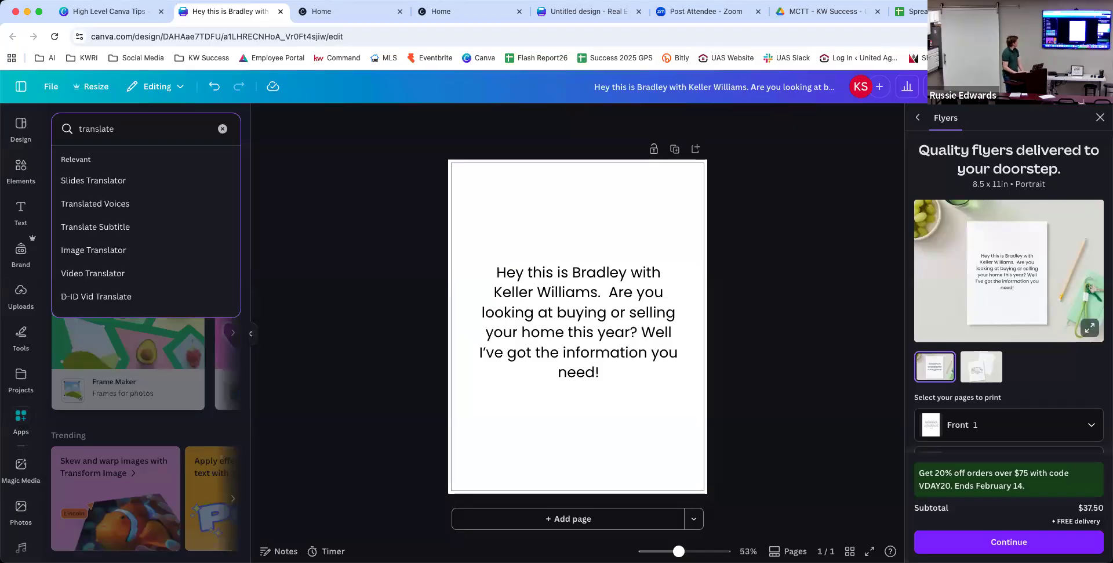
key("Return")
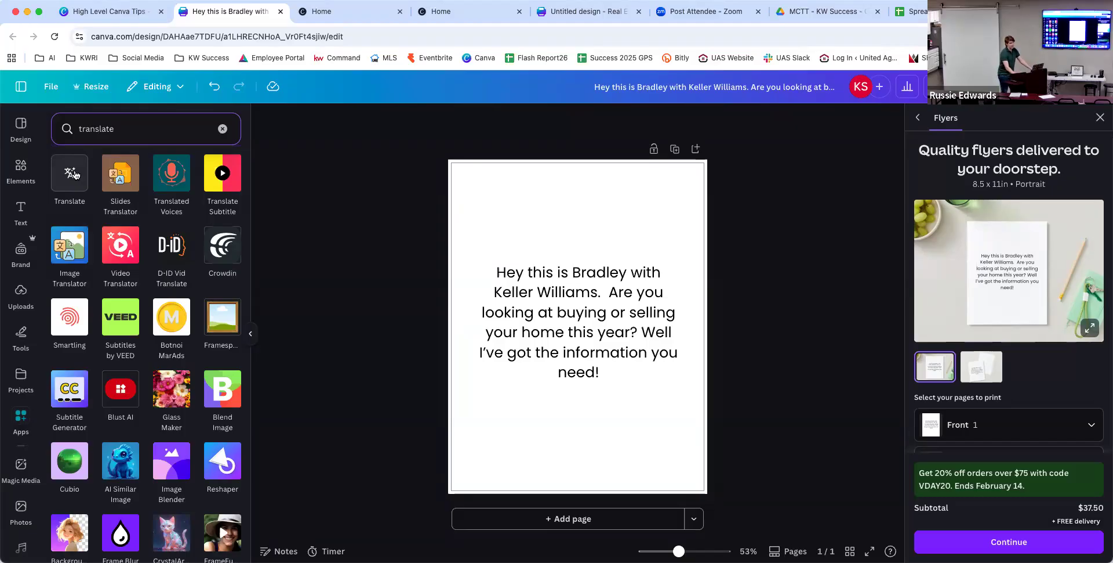
left_click(75, 174)
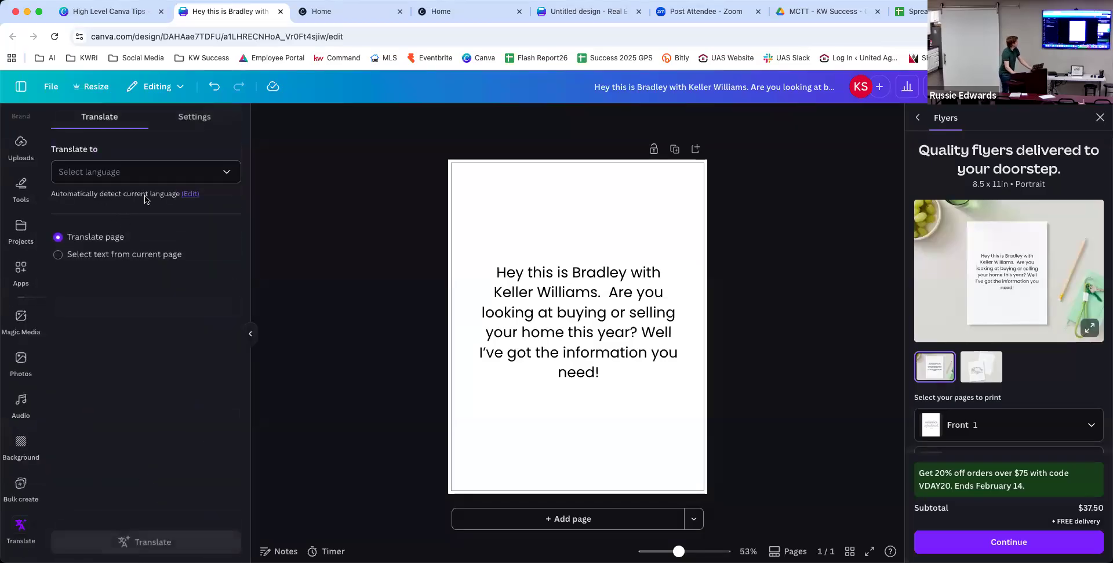
Translate page 2 of the agent greeting into Spanish with the Translate app.
left_click(174, 180)
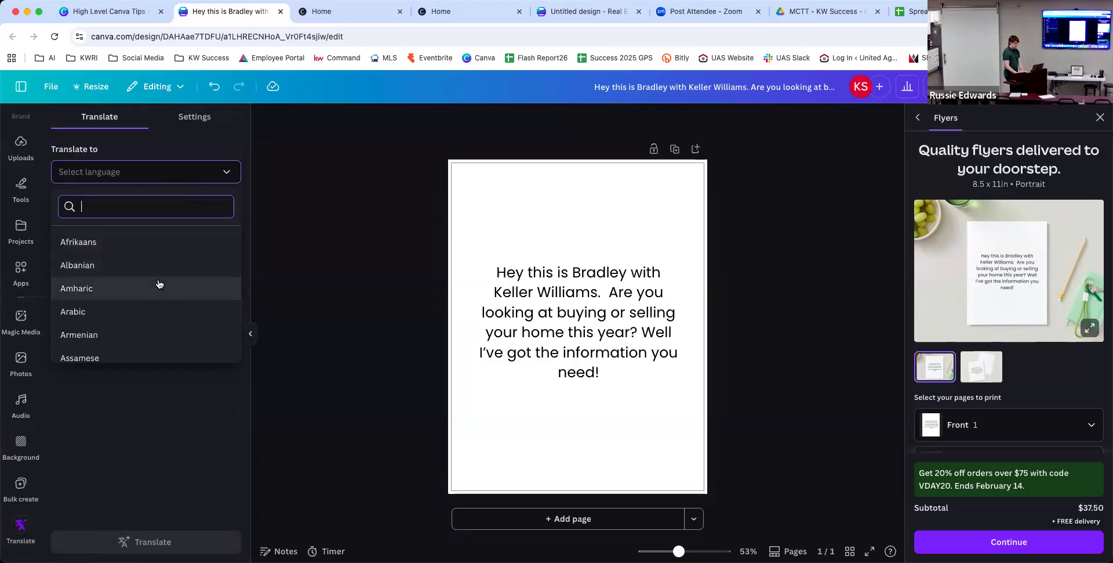
type("spa")
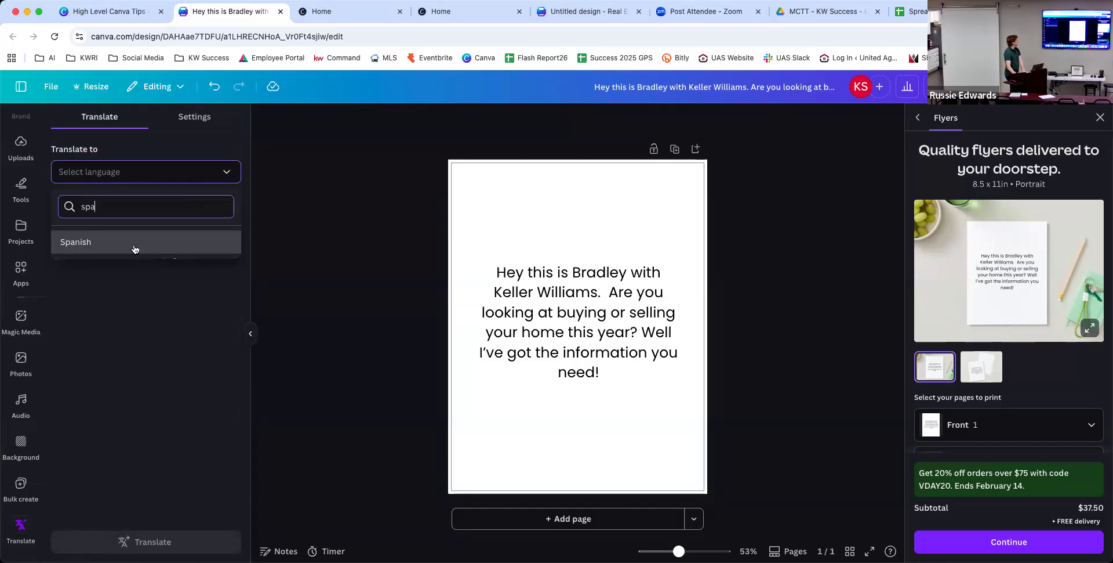
left_click(130, 241)
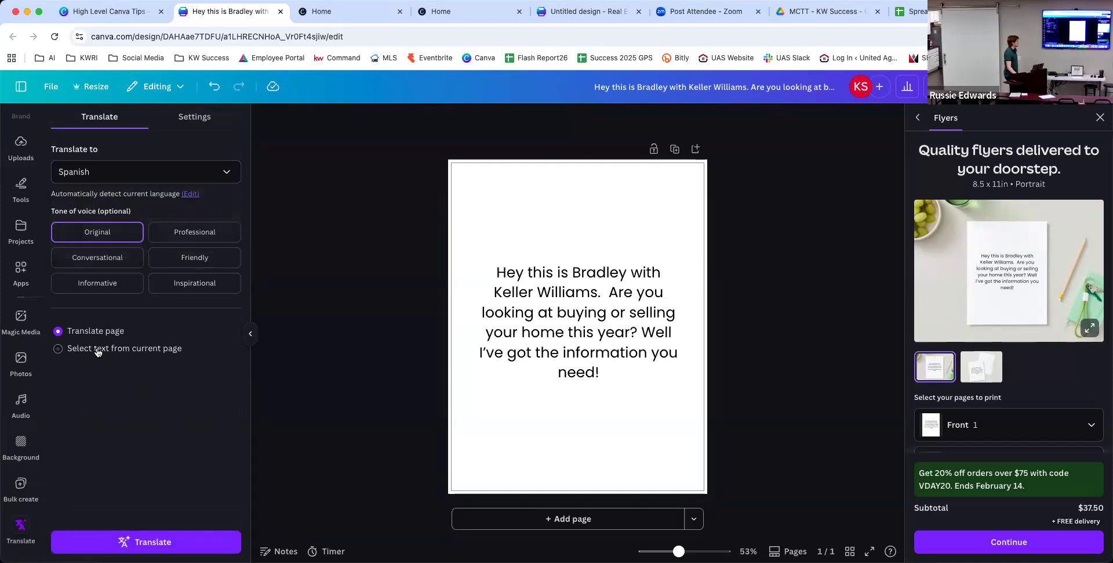
left_click(174, 547)
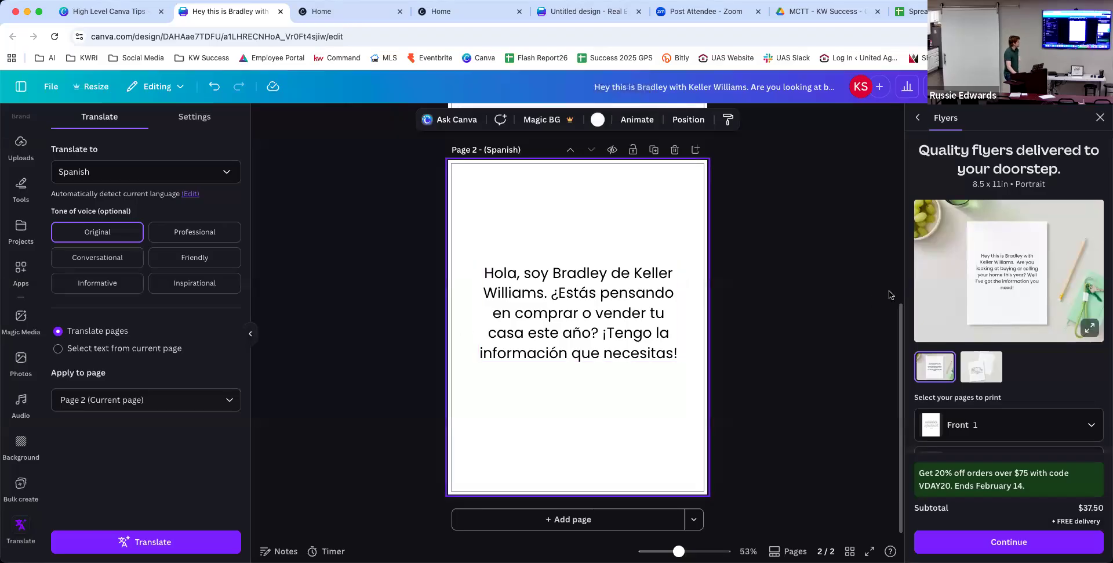
scroll(852, 296, "up", 3)
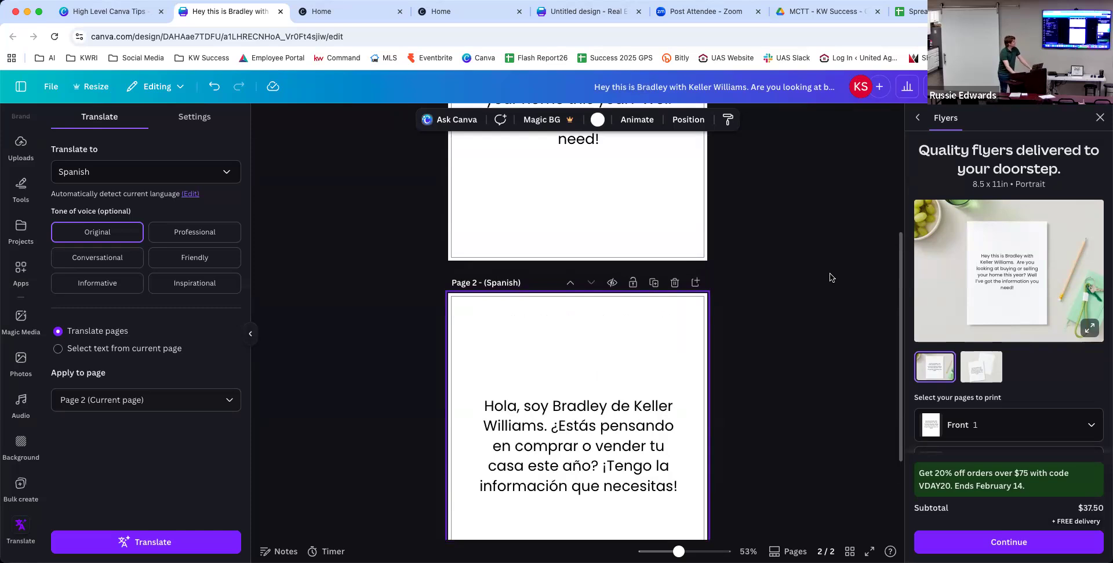
Deselect the Spanish page and switch back to the Keller Williams Luxury landing page tab.
left_click(830, 277)
scroll(830, 278, "down", 1)
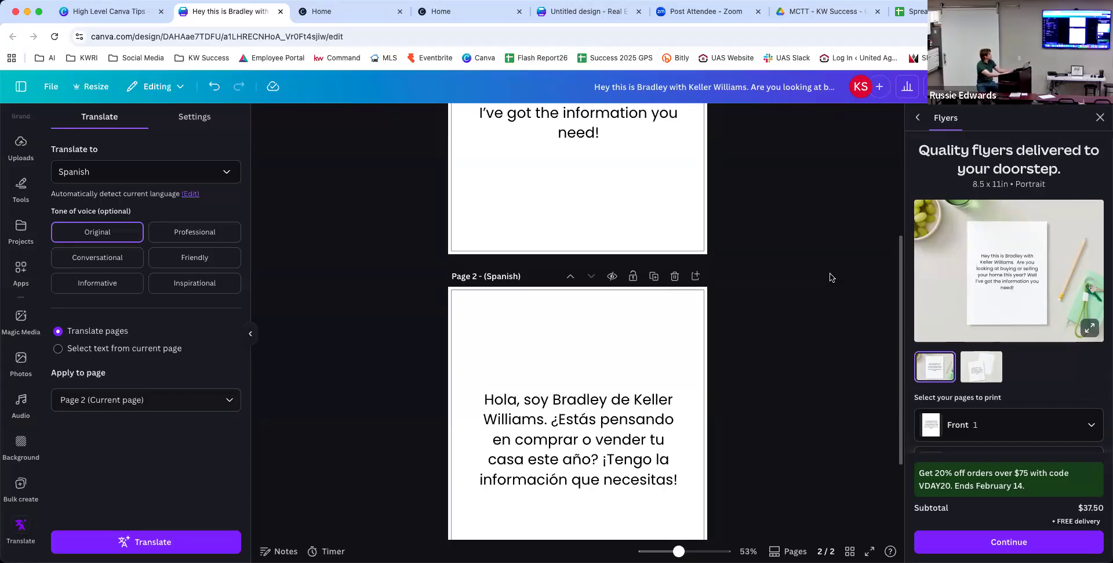
left_click(354, 7)
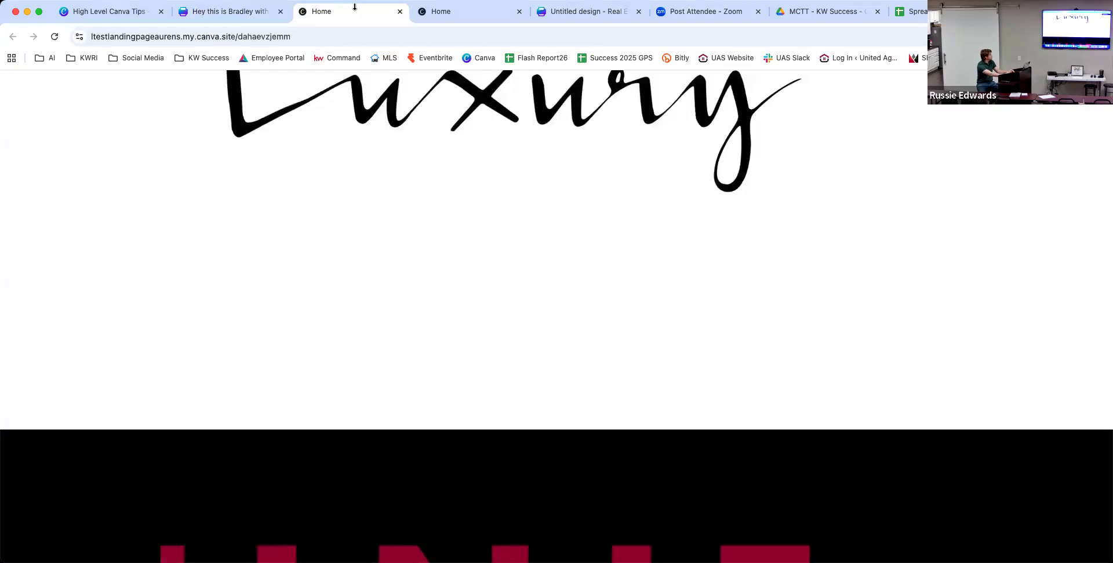
Go to canva.kw.com to sign in to the KW Canva account.
left_click(356, 37)
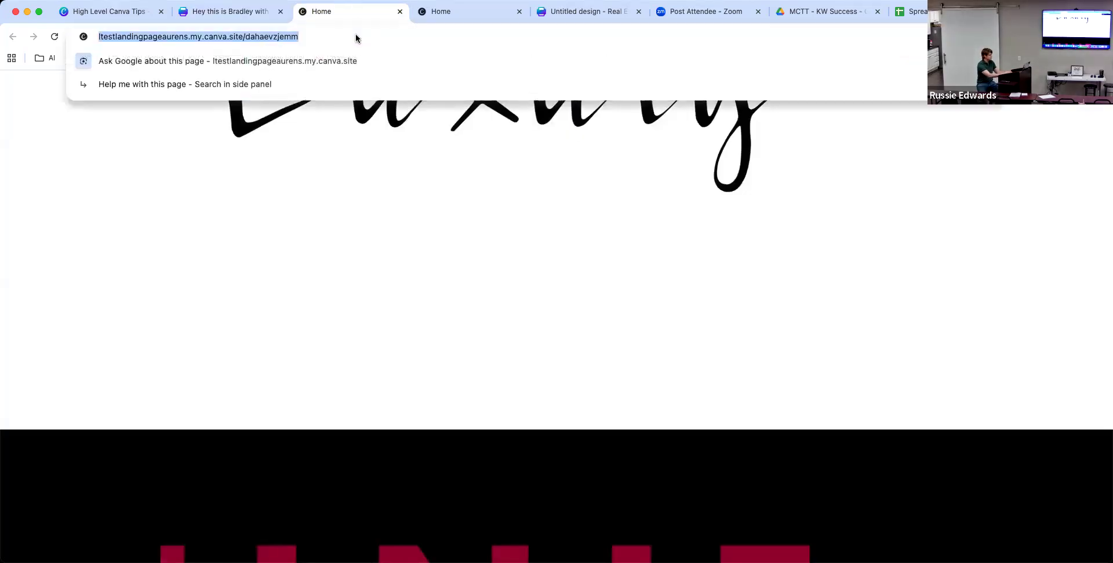
type("canva.")
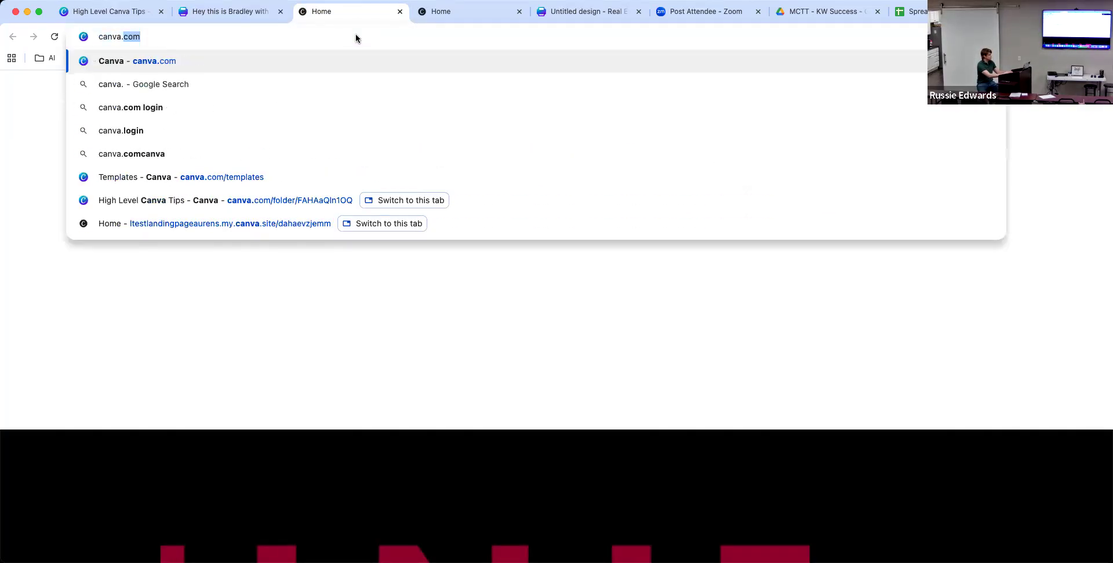
type("kw.com")
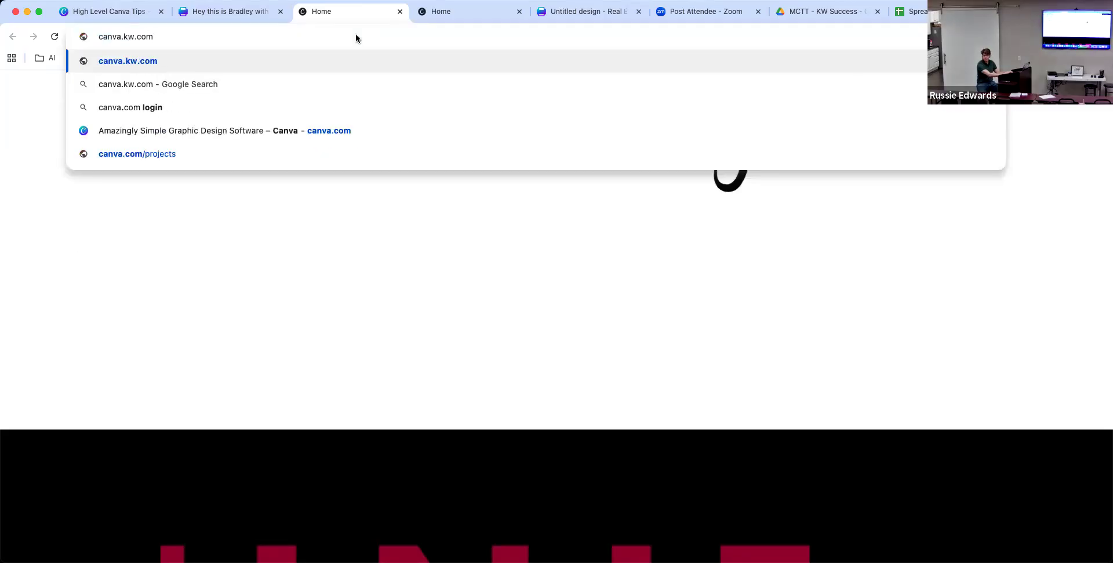
key("Return")
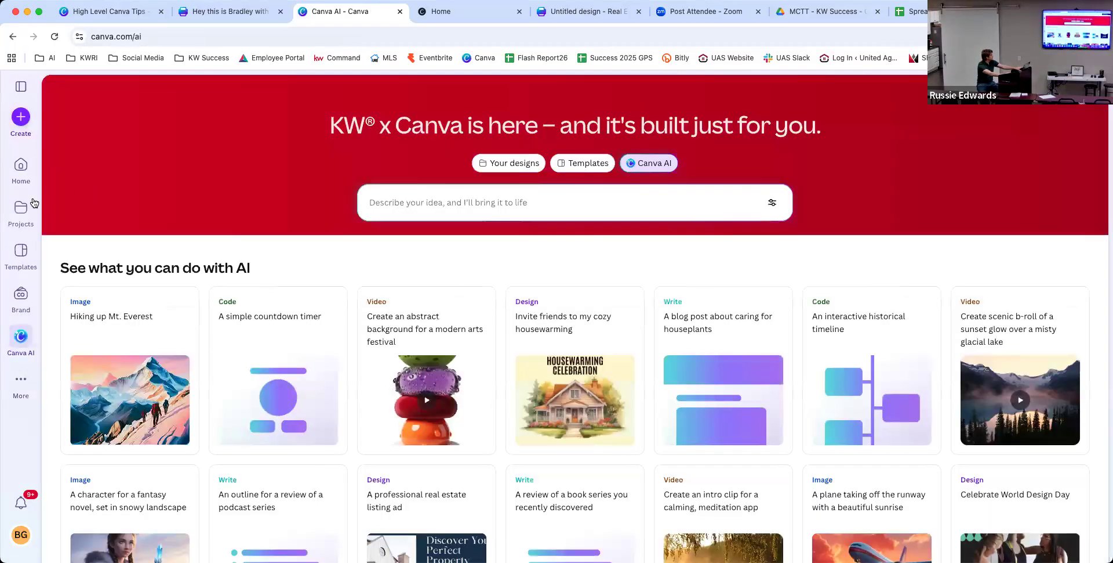
Browse the All projects page, with Session 1_CourseWork and folders like Emails and Open Houses.
left_click(33, 204)
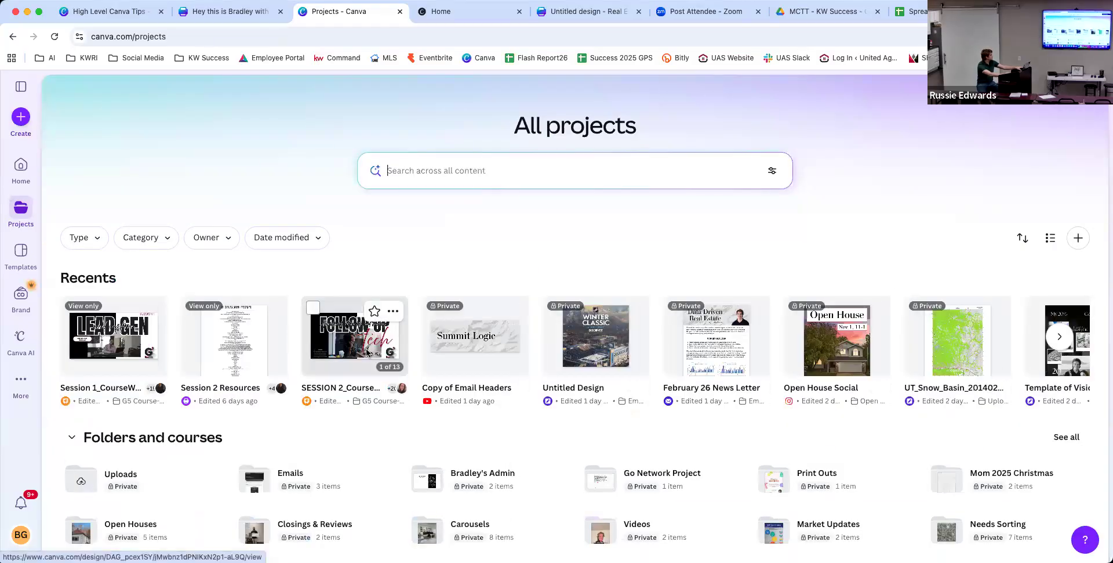
scroll(367, 354, "down", 7)
scroll(367, 354, "down", 9)
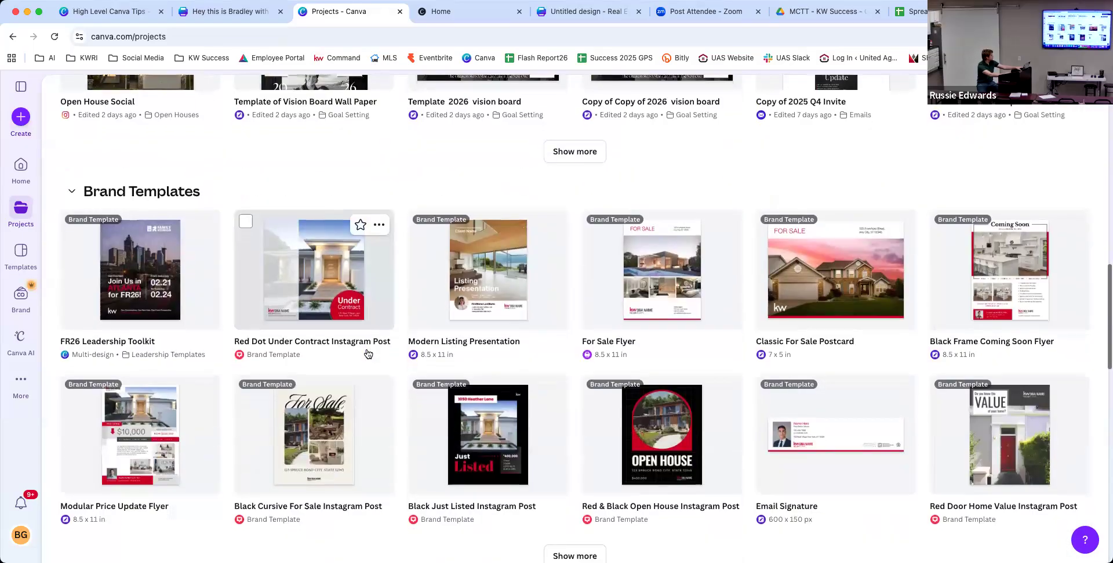
scroll(367, 354, "down", 1)
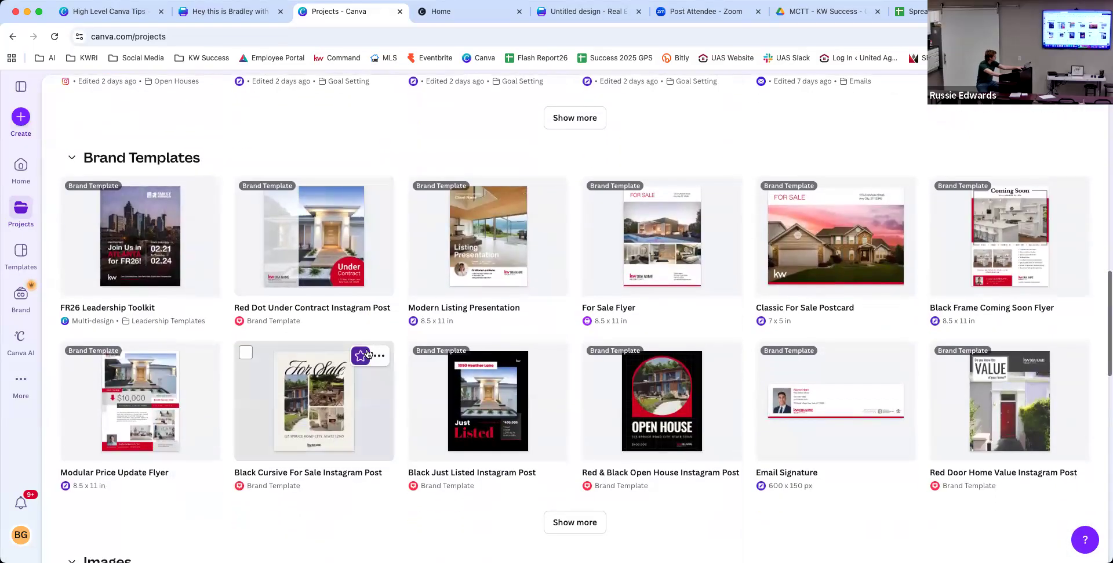
scroll(370, 323, "up", 10)
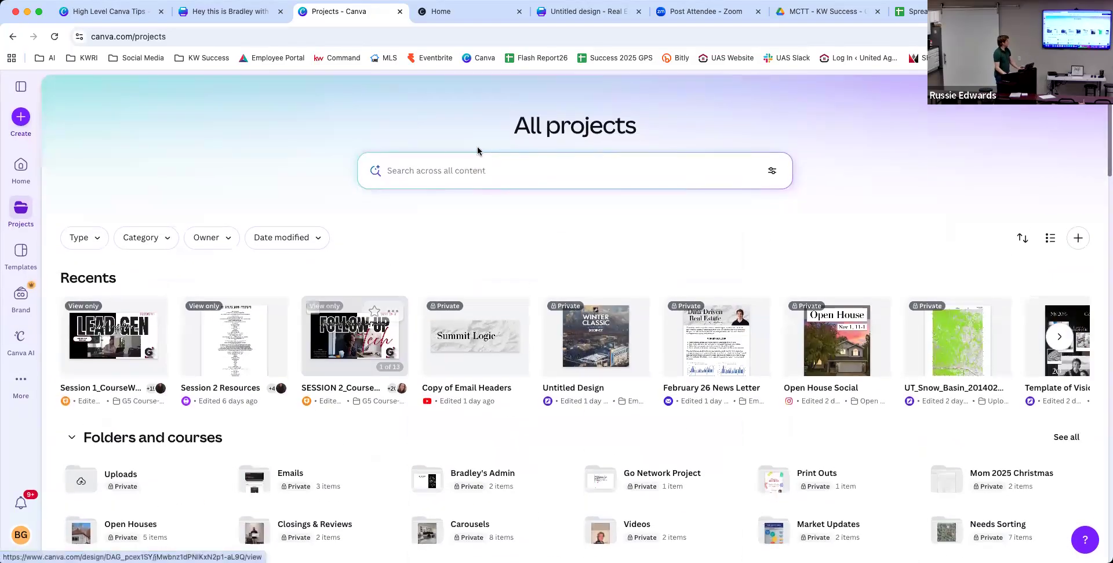
left_click(478, 150)
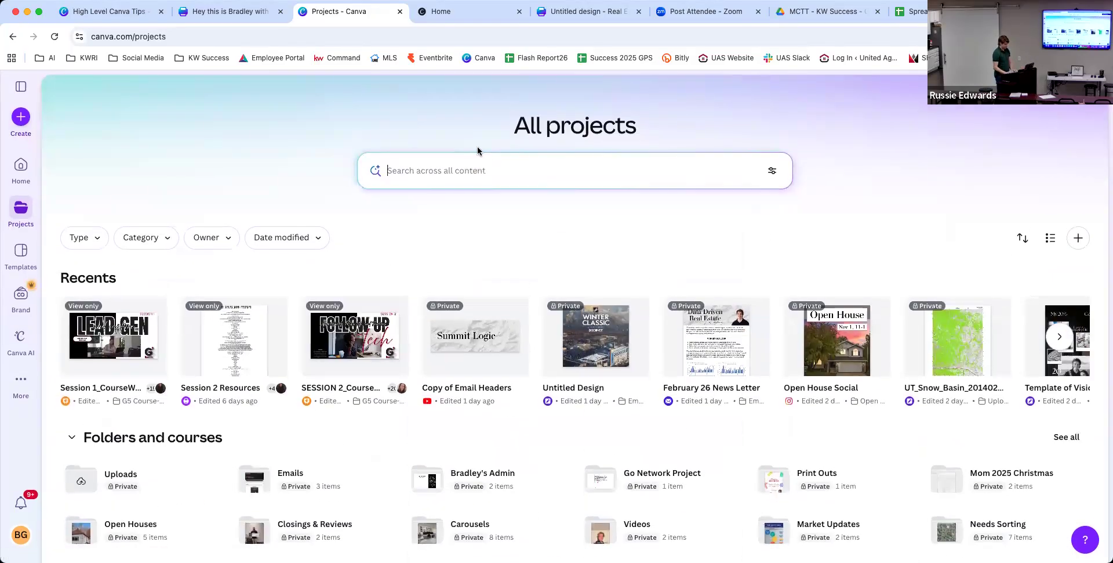
Search projects for 'listing presentation' and expand the Brand Templates results.
type("listing")
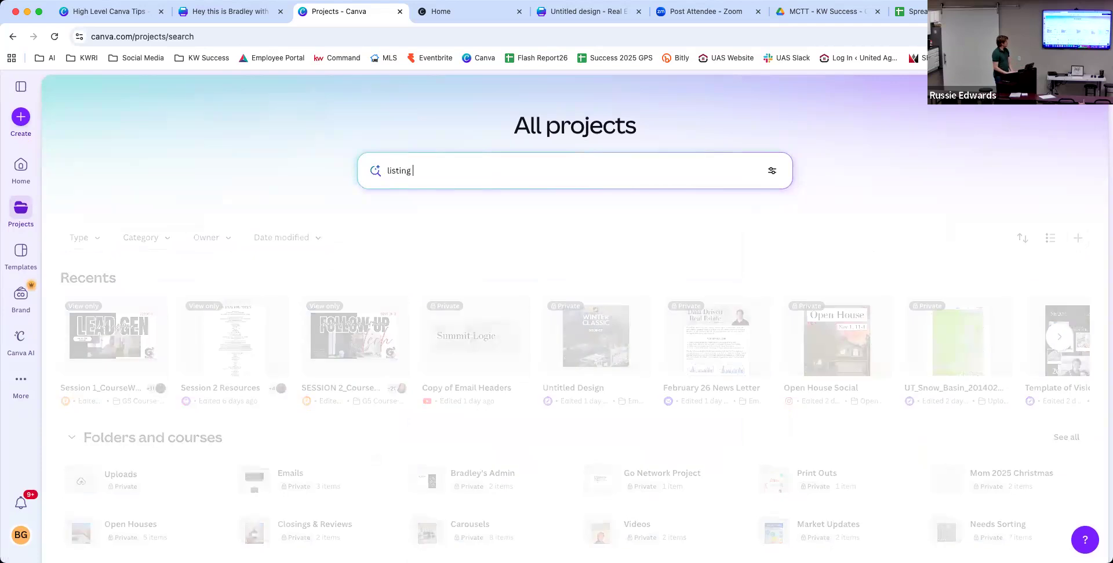
type(" presentation")
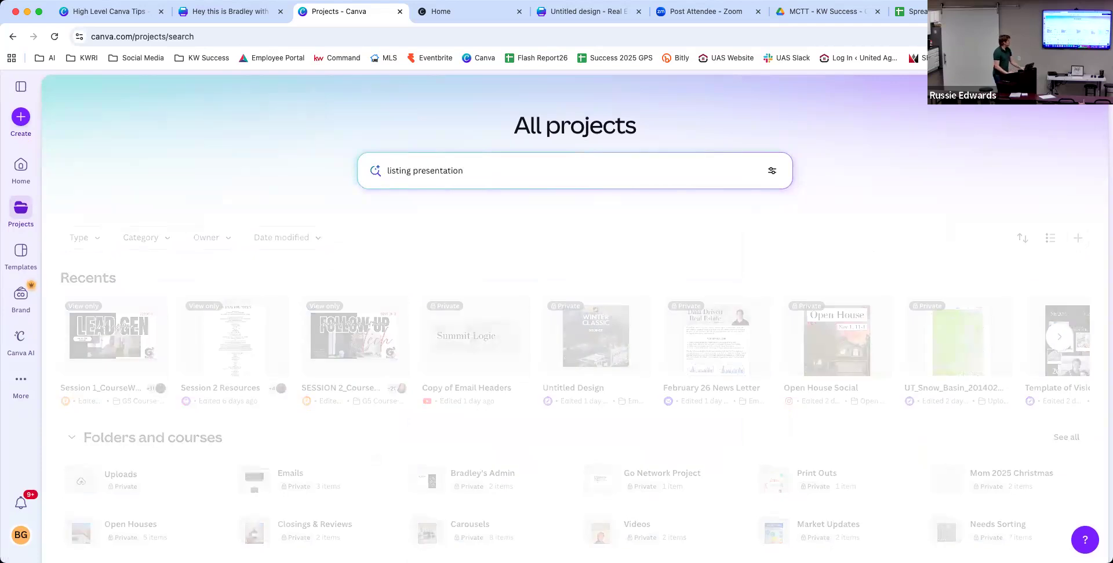
key("Return")
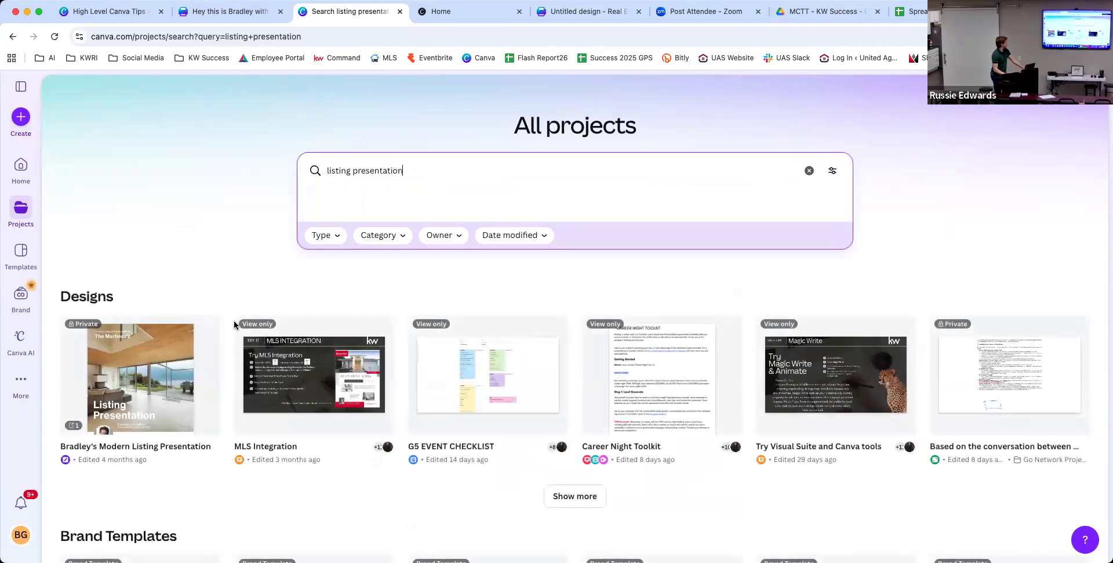
scroll(234, 323, "down", 5)
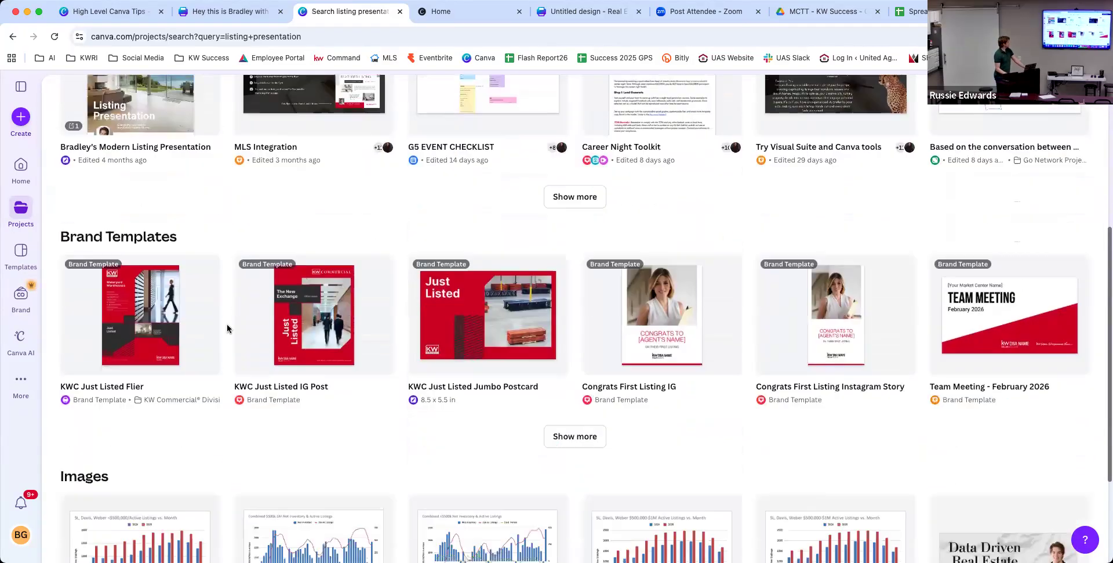
scroll(227, 329, "down", 3)
scroll(228, 328, "up", 3)
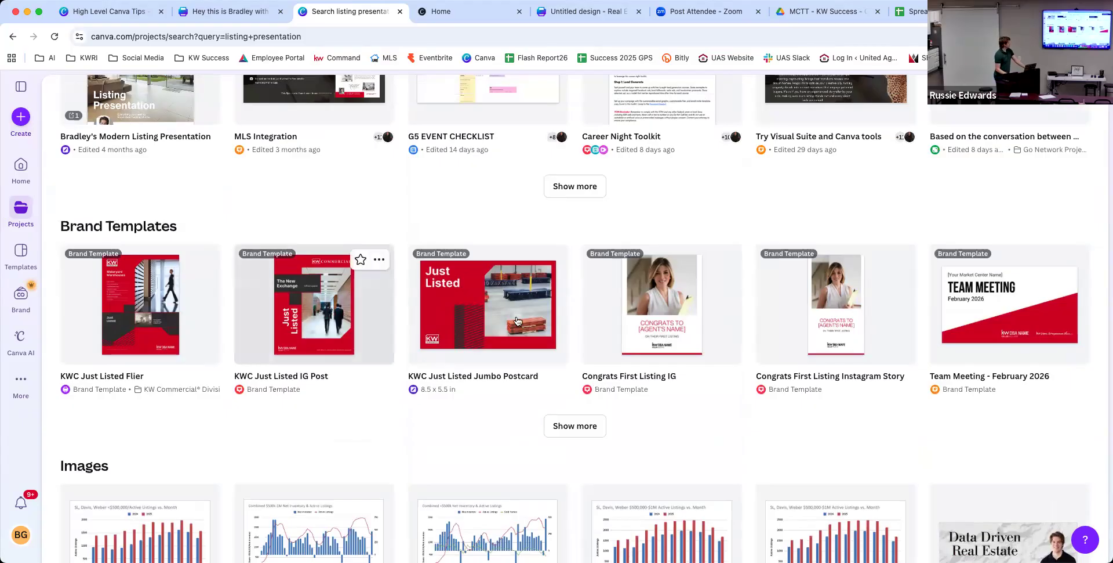
scroll(505, 336, "up", 5)
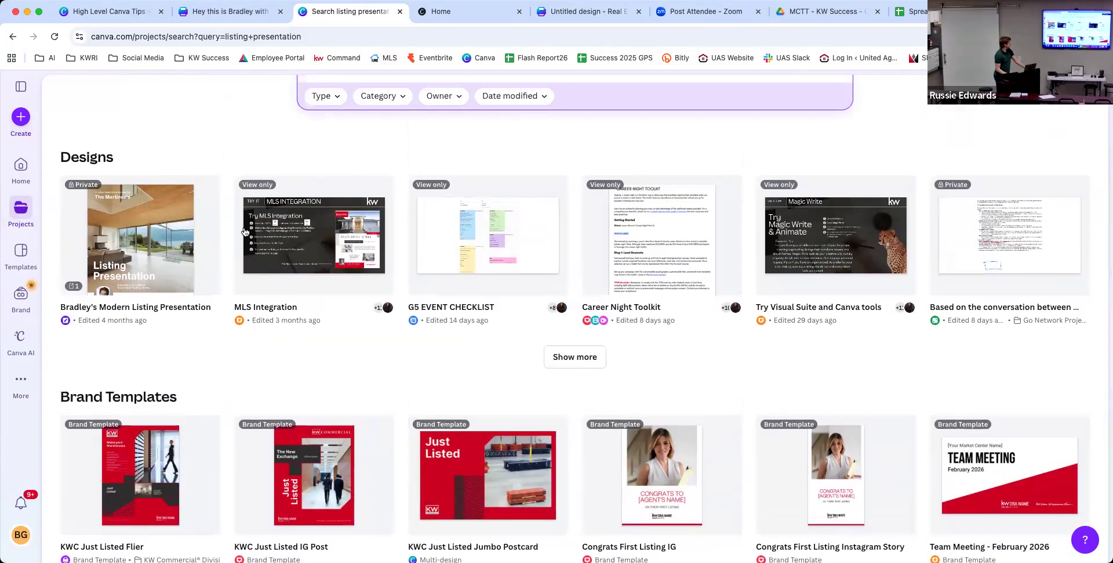
scroll(274, 282, "up", 4)
scroll(270, 281, "down", 7)
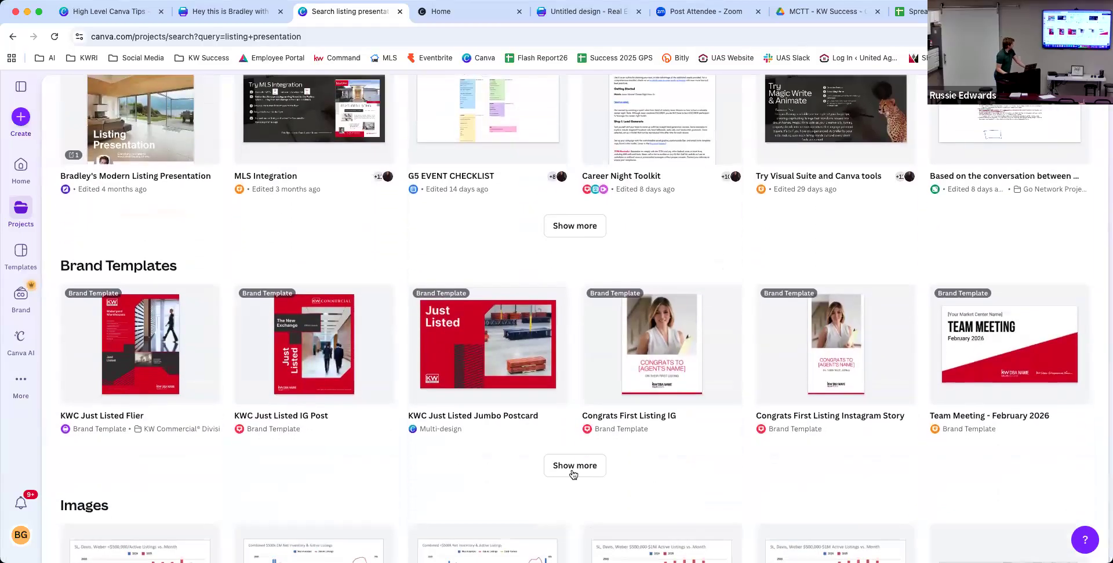
left_click(572, 472)
scroll(572, 464, "down", 2)
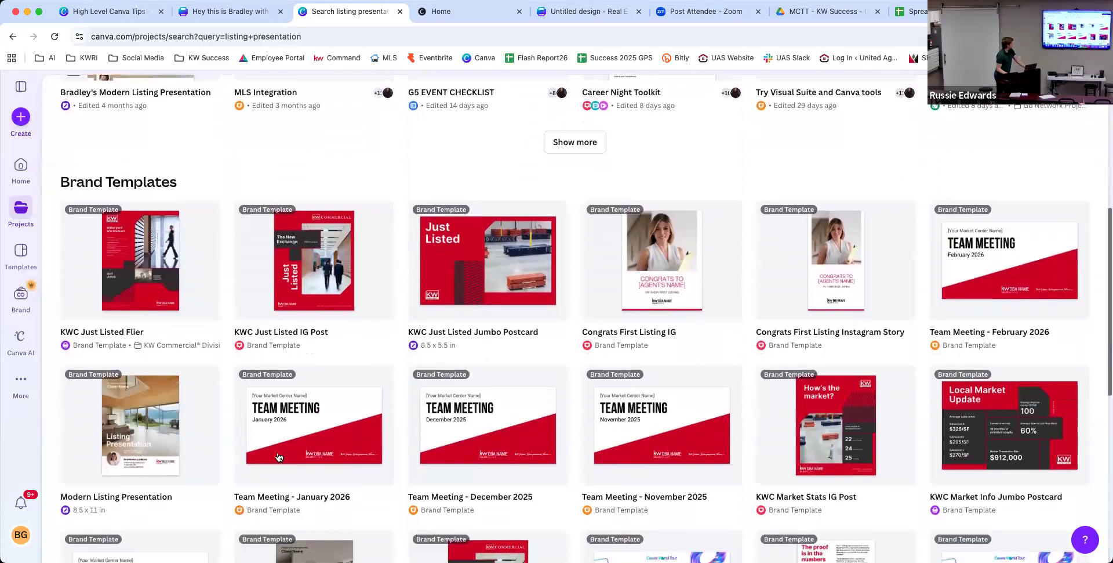
Create a 23-page copy from the Modern Listing Presentation brand template and show the brand kit.
left_click(131, 453)
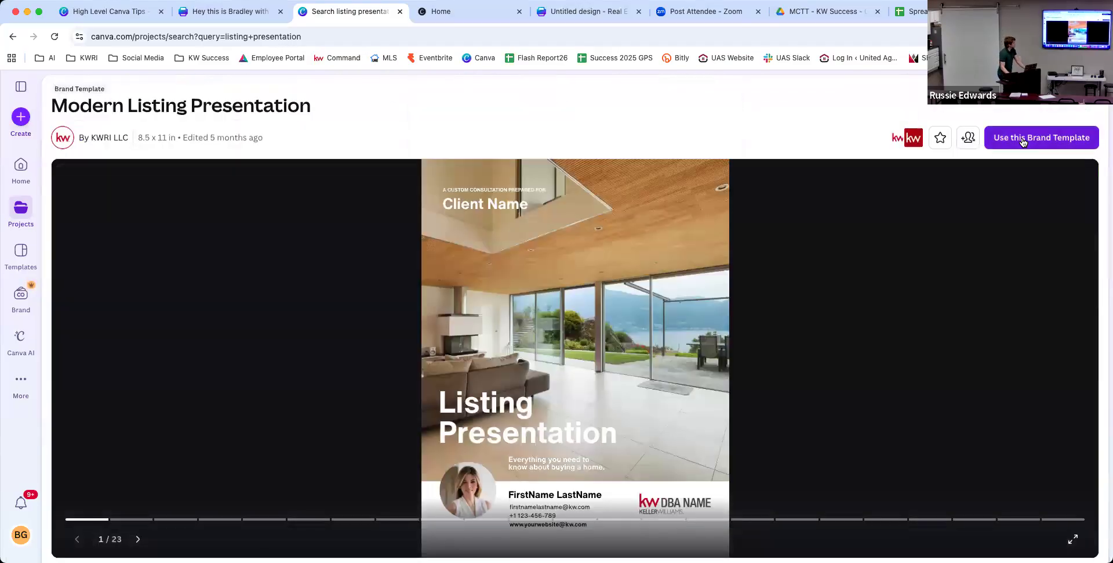
left_click(1022, 138)
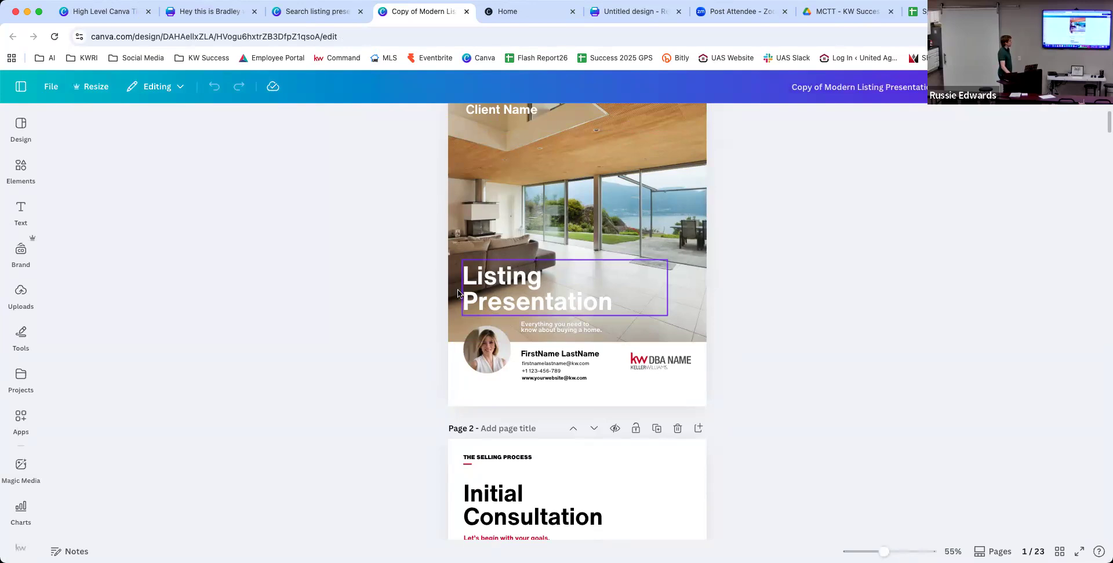
left_click(21, 291)
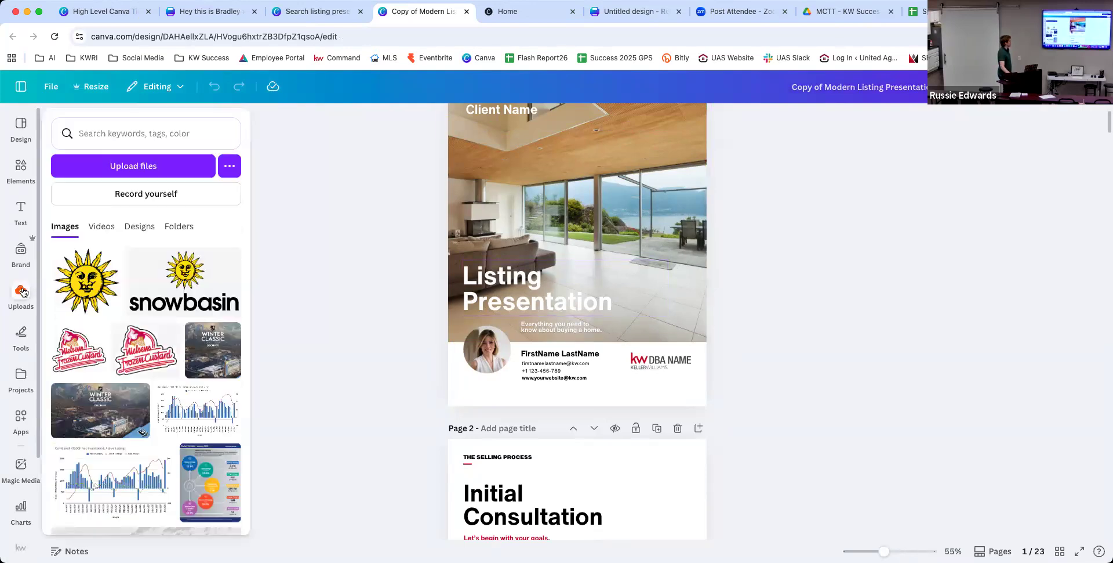
left_click(20, 254)
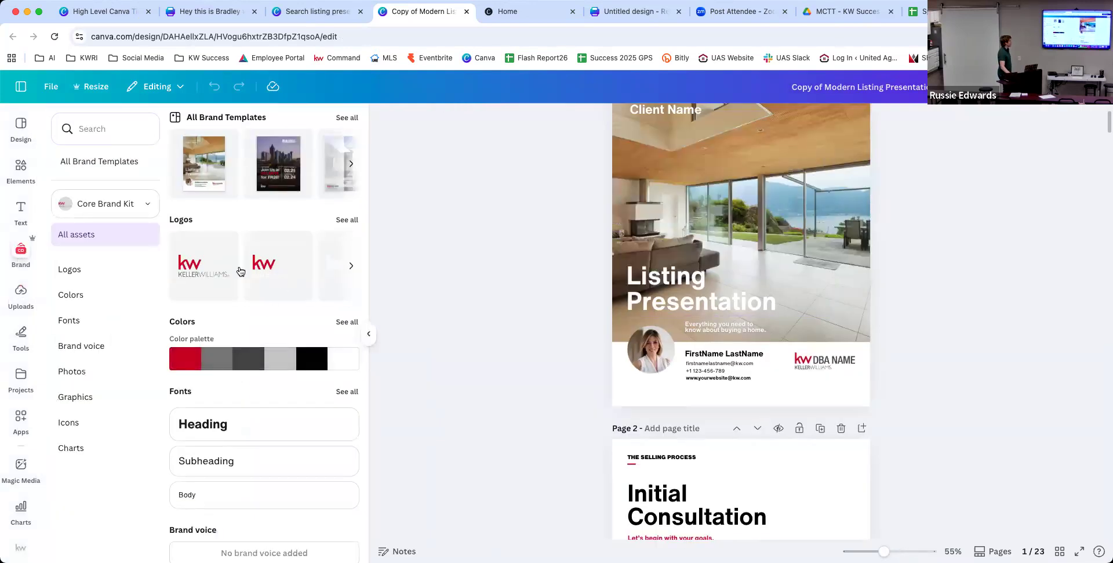
Drag the Keller Williams brand-kit logo onto page 1 beside the DBA NAME logo.
left_click_drag(193, 267, 775, 364)
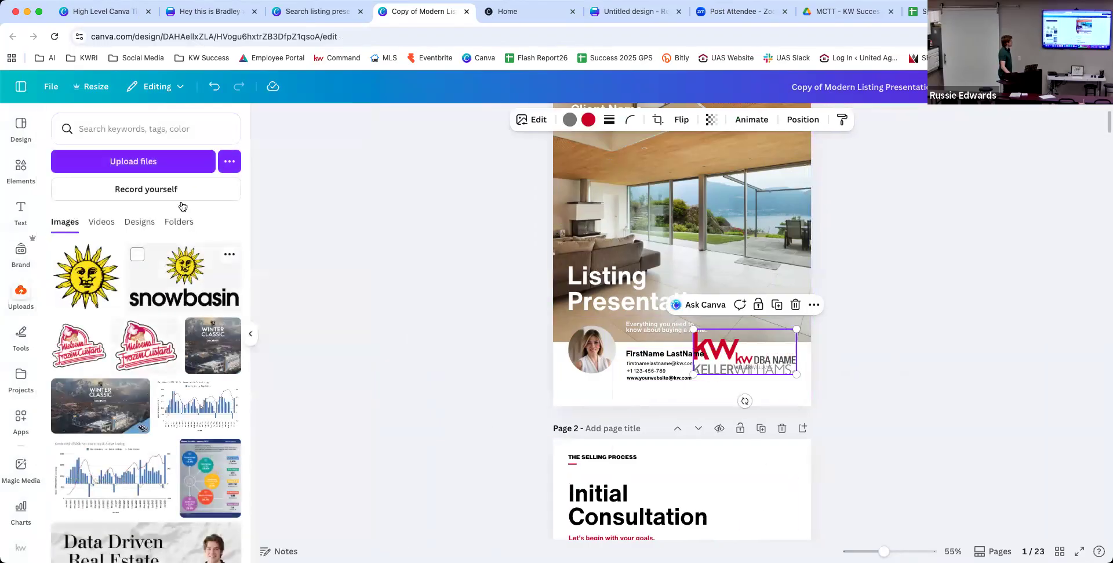
Search the uploaded images for the agent's name to find the headshot photos.
left_click(22, 295)
left_click(121, 128)
type("bradley")
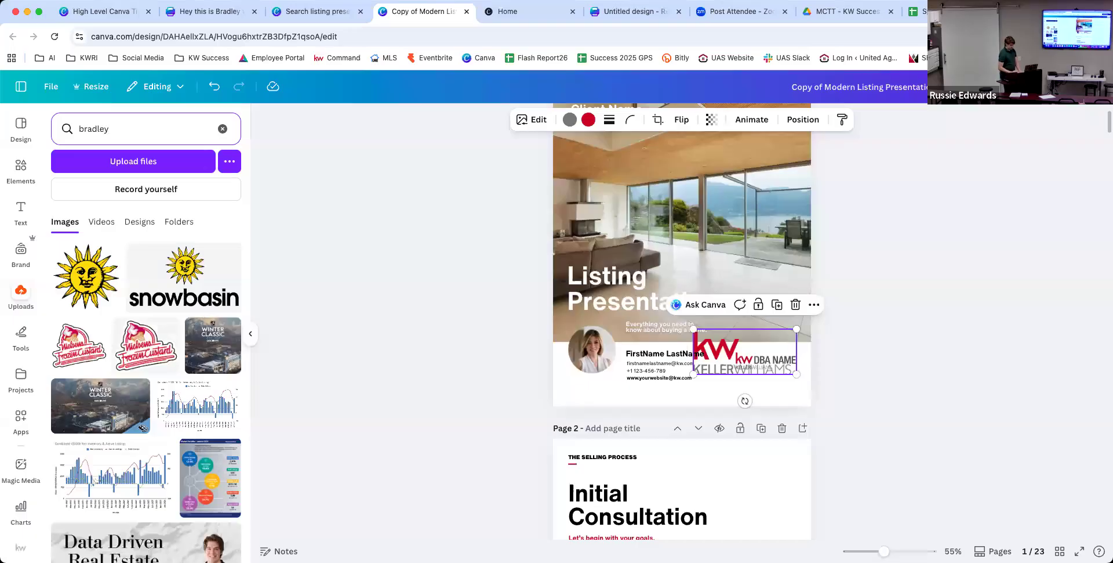
key("Return")
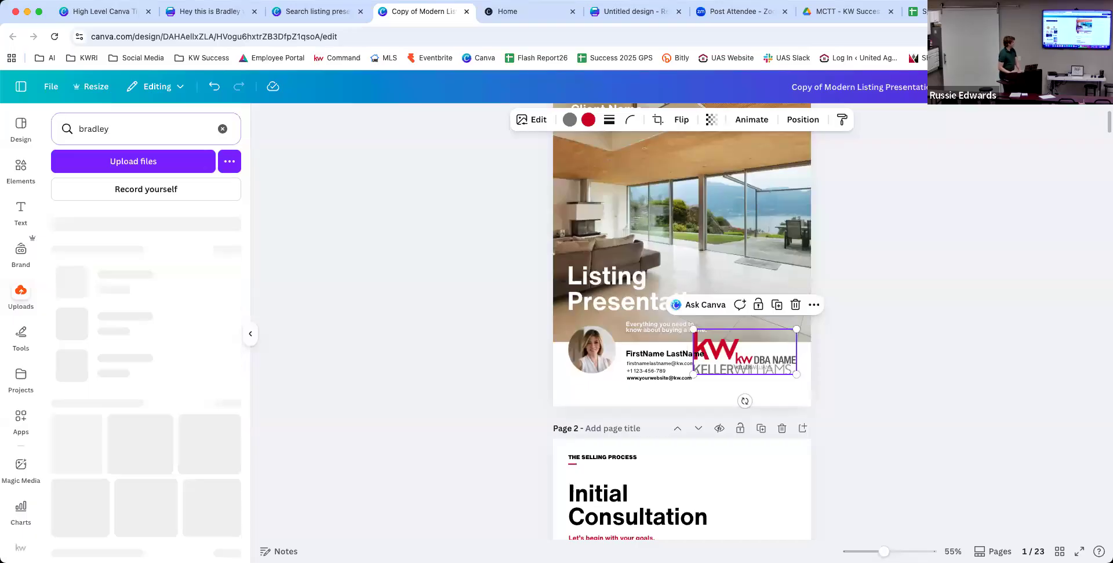
Drop the agent's photo onto the cover headshot frame and remove the oversized KW logo.
left_click_drag(114, 268, 595, 355)
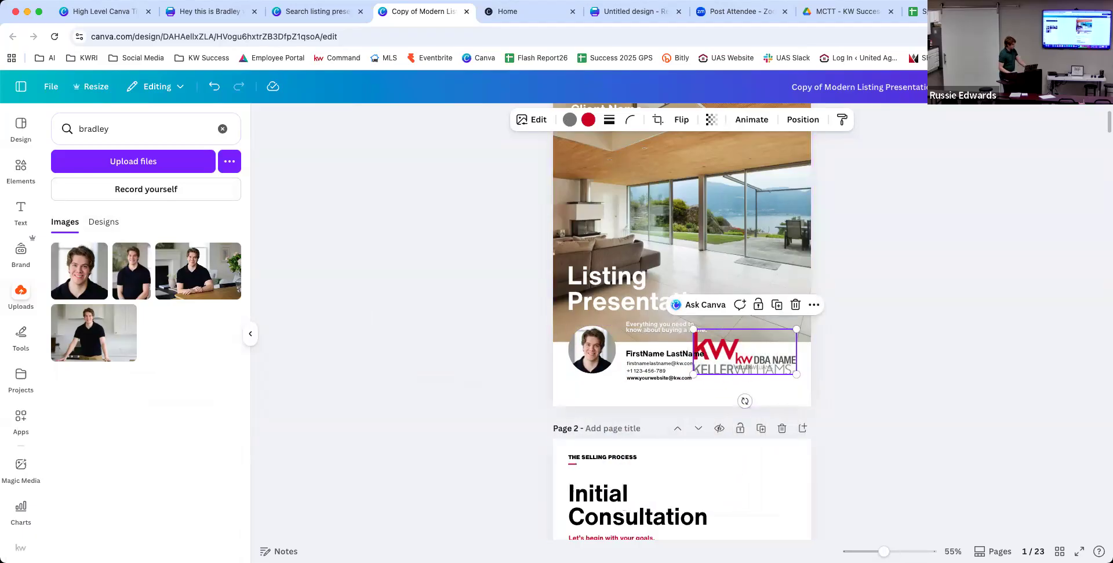
key("ctrl+z")
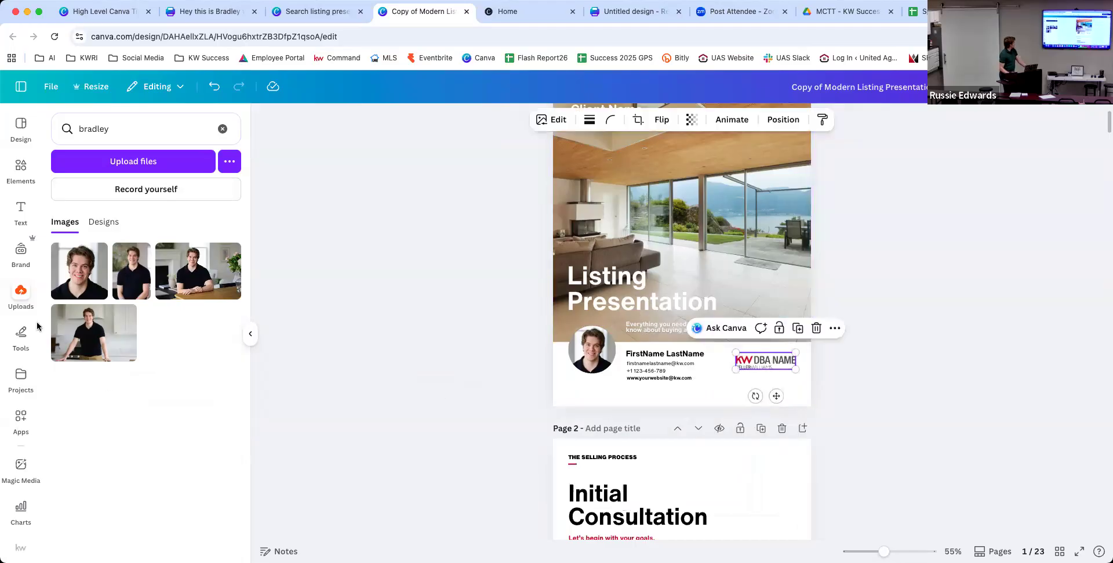
left_click(21, 249)
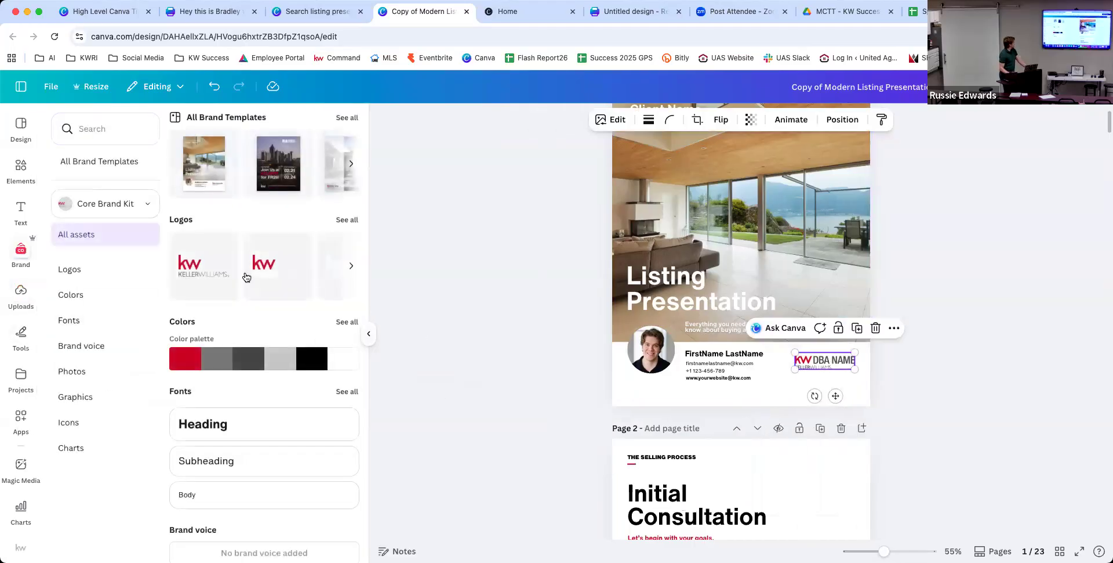
Place the KW Keller Williams logo from the brand kit, shrink and move it, then delete it.
left_click(348, 267)
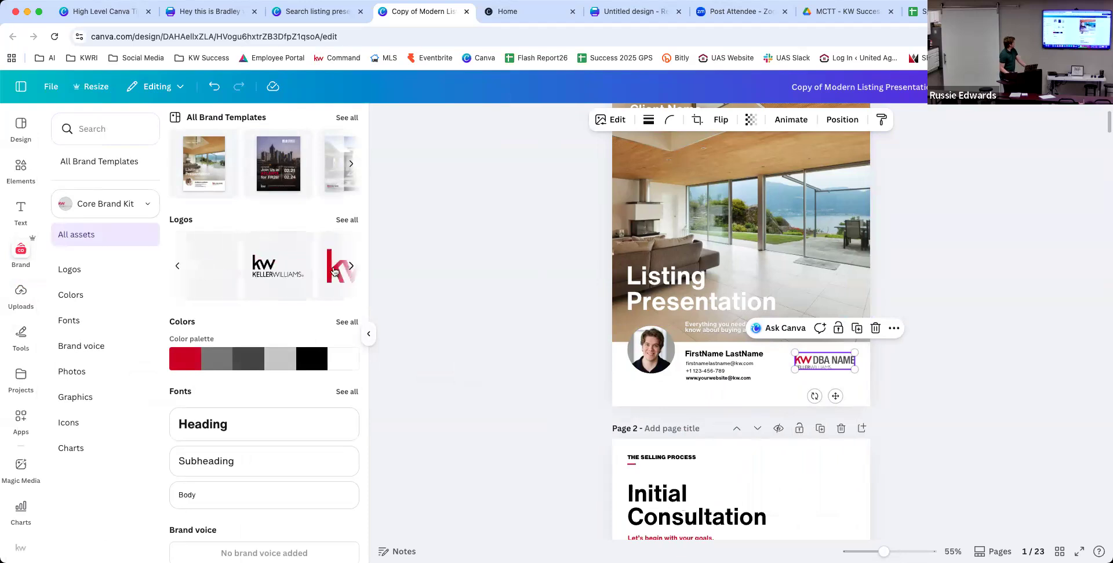
left_click_drag(414, 323, 833, 362)
left_click_drag(899, 333, 815, 360)
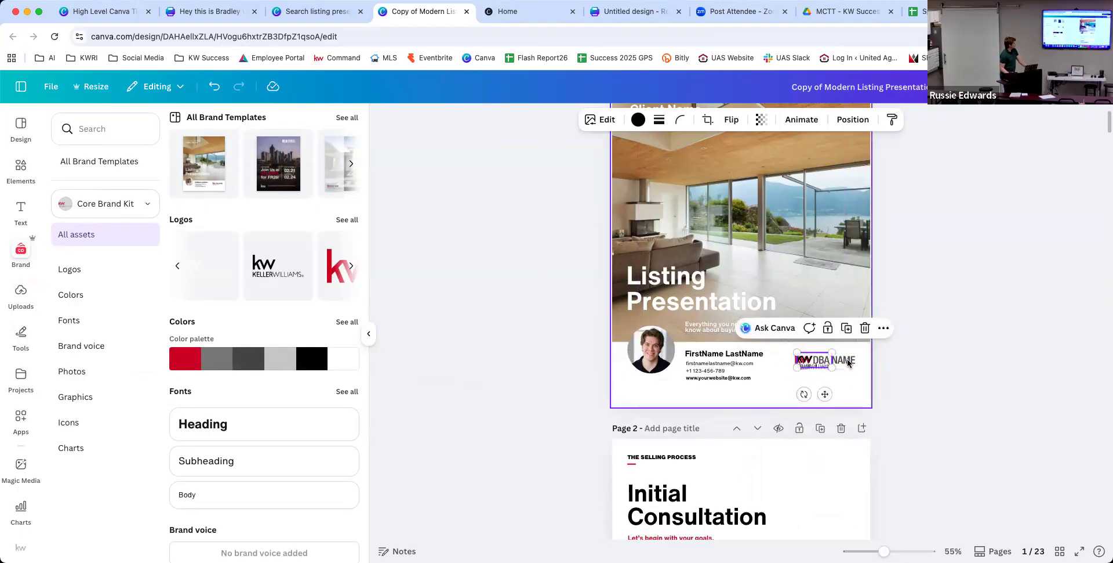
left_click(848, 362)
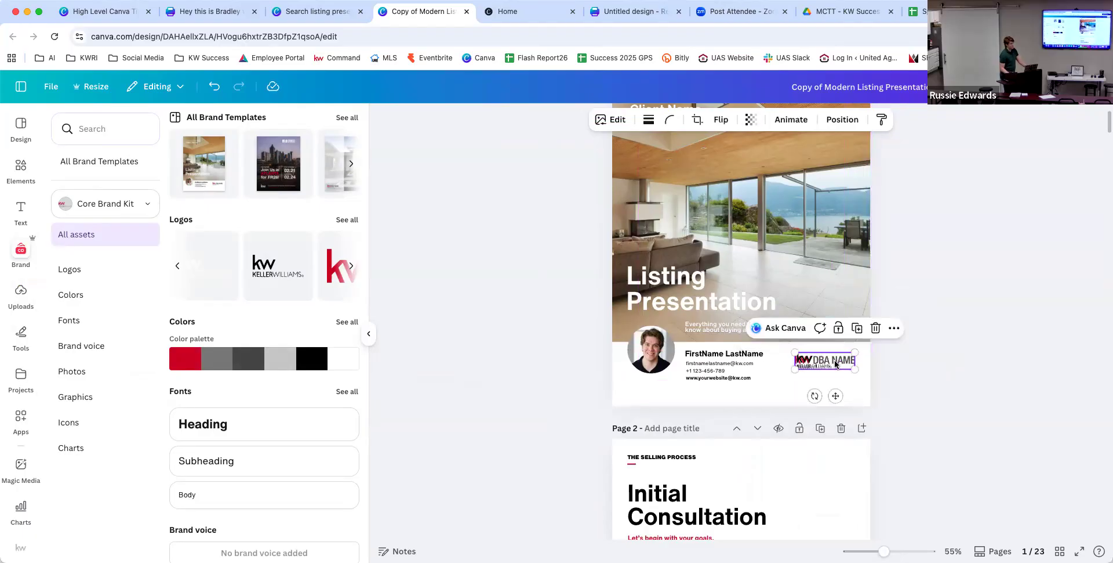
left_click_drag(835, 364, 830, 376)
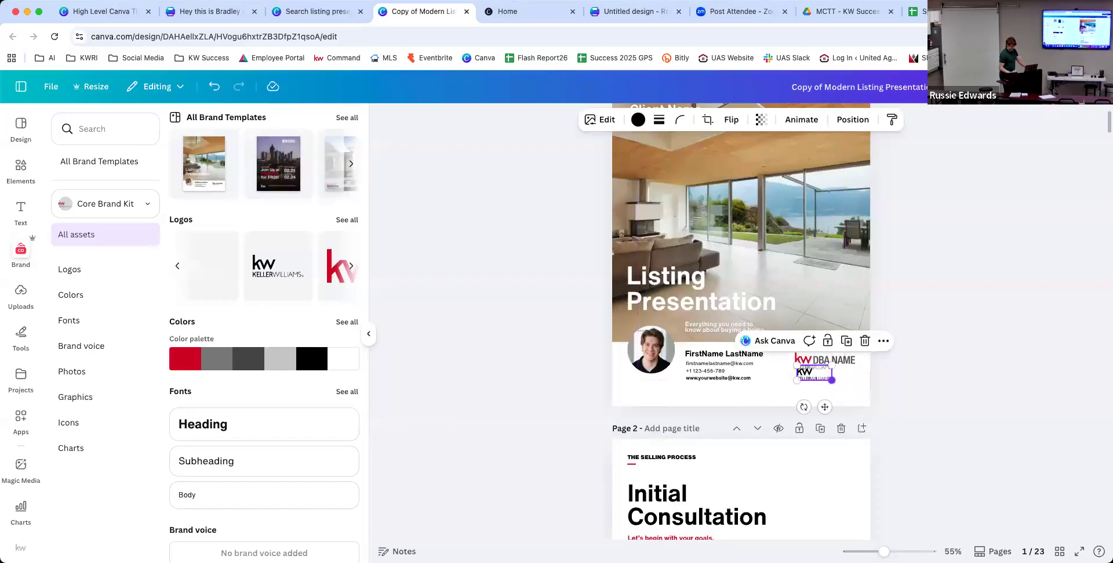
key("Delete")
Replace the FirstName LastName placeholder on the cover with the agent's full name.
left_click(751, 358)
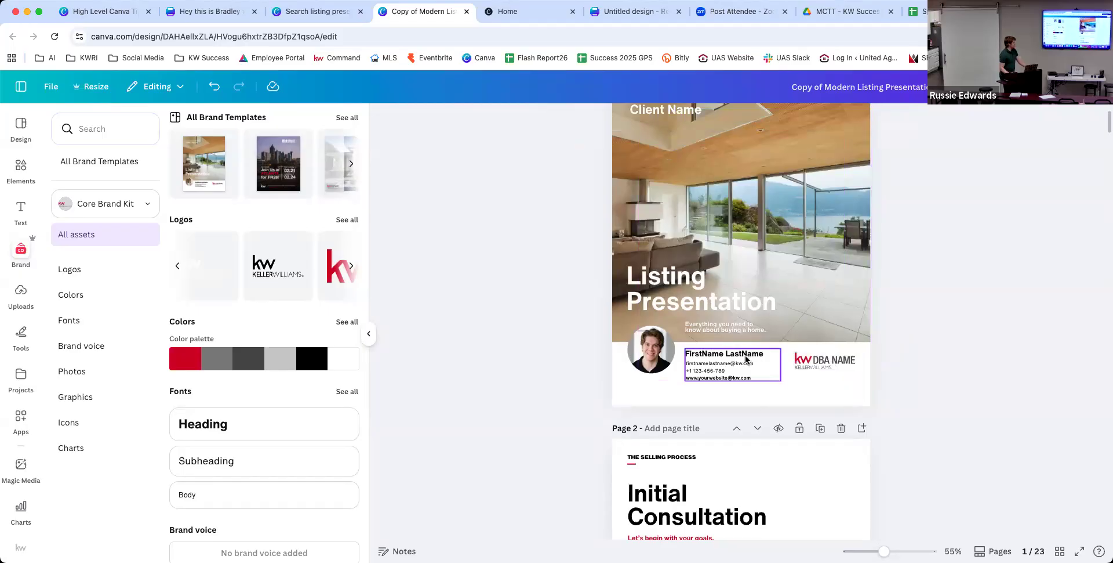
double_click(748, 355)
triple_click(748, 355)
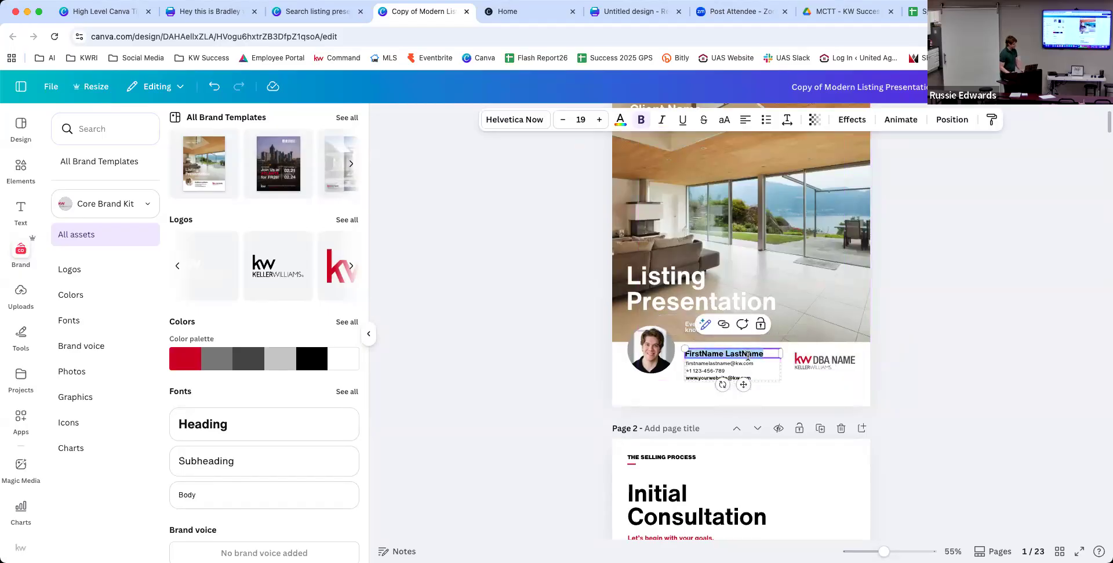
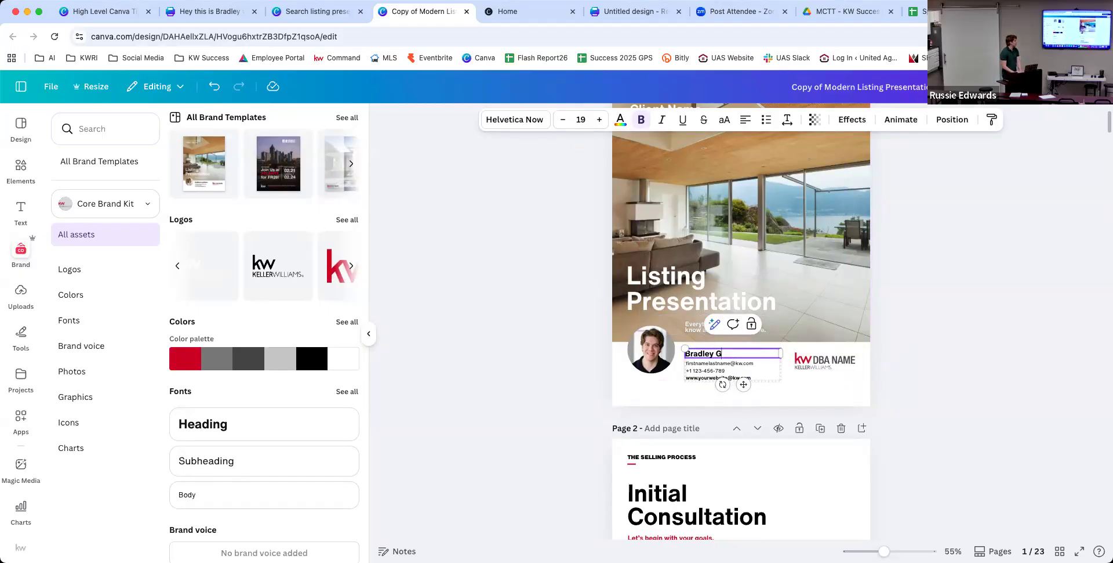
left_click(990, 324)
Scroll through the presentation and bring up the Share options.
scroll(990, 324, "down", 10)
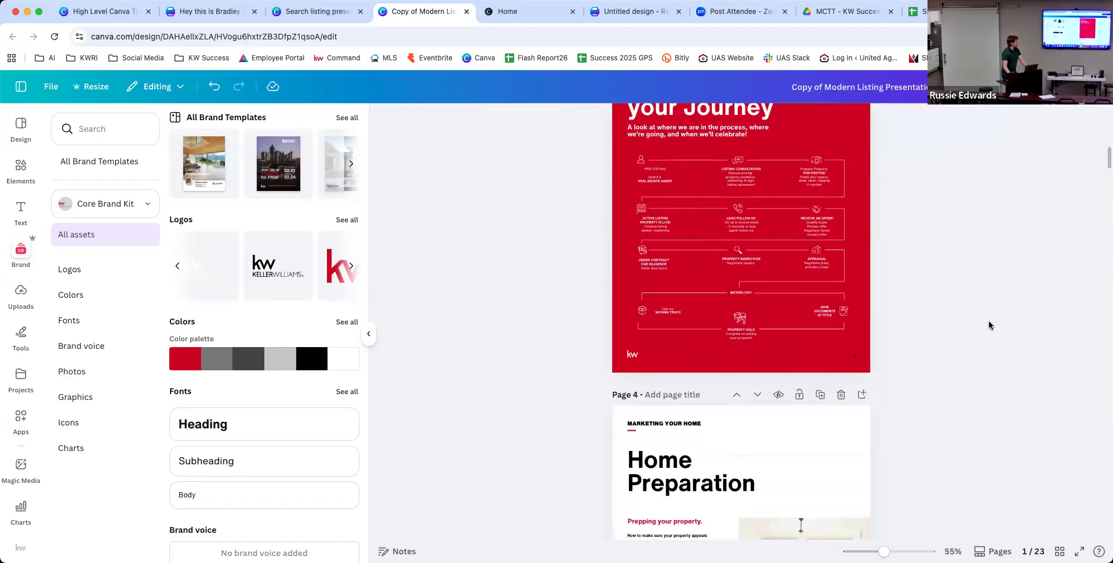
scroll(989, 325, "down", 10)
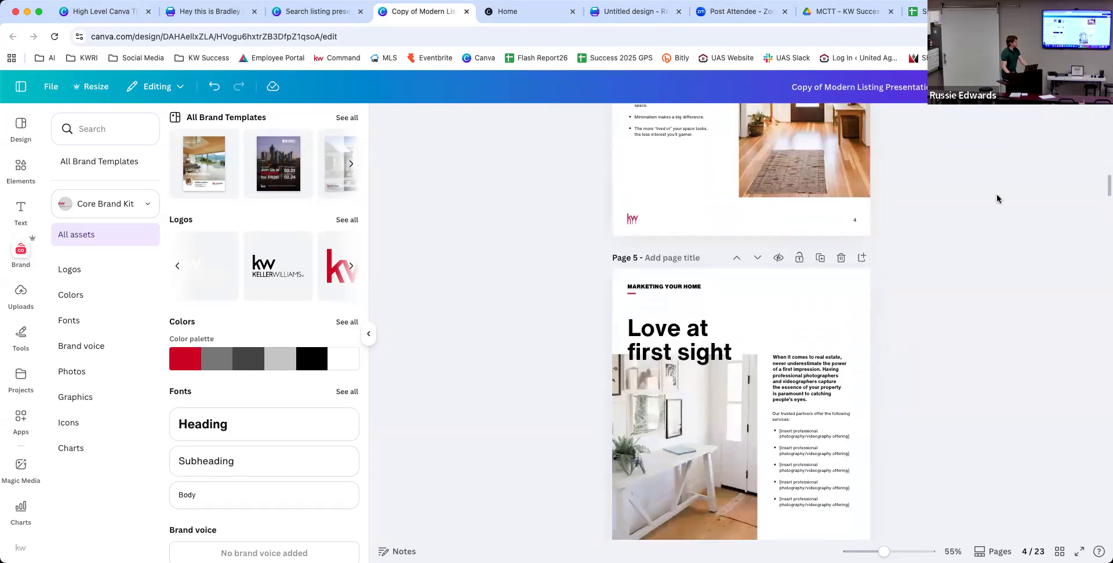
scroll(998, 199, "down", 1)
left_click(1082, 87)
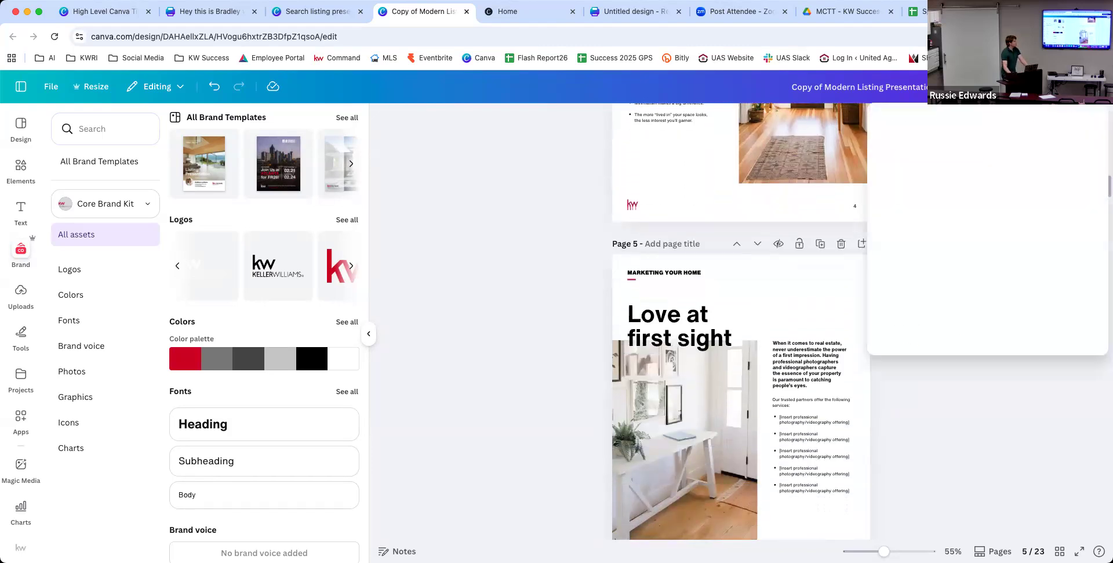
Under Share > See all, pick Heyzine Flipbooks in the Design section and open the app.
left_click(1074, 389)
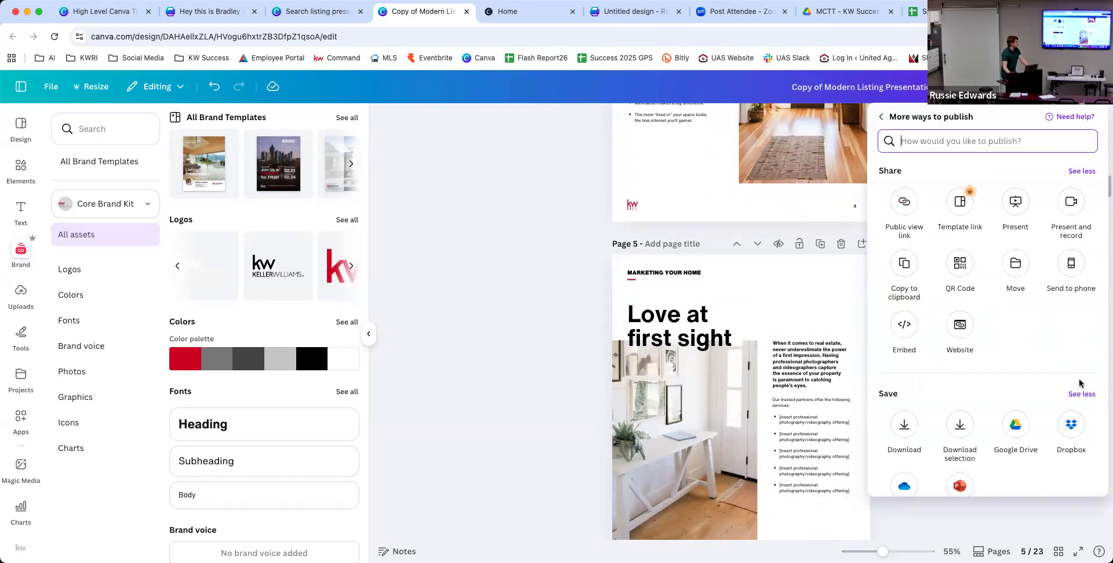
scroll(1076, 384, "down", 5)
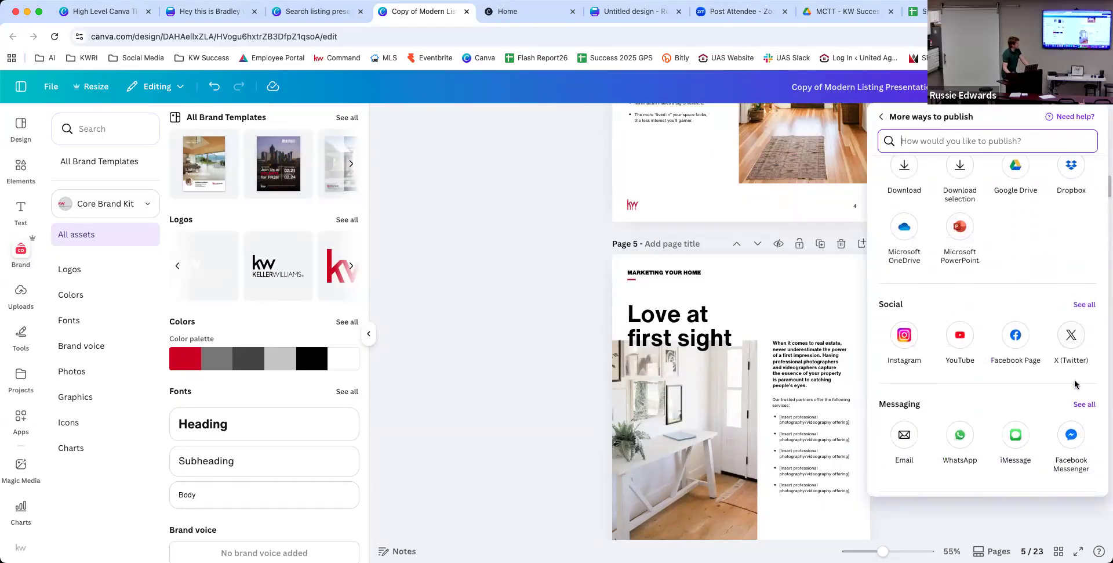
scroll(1073, 383, "down", 3)
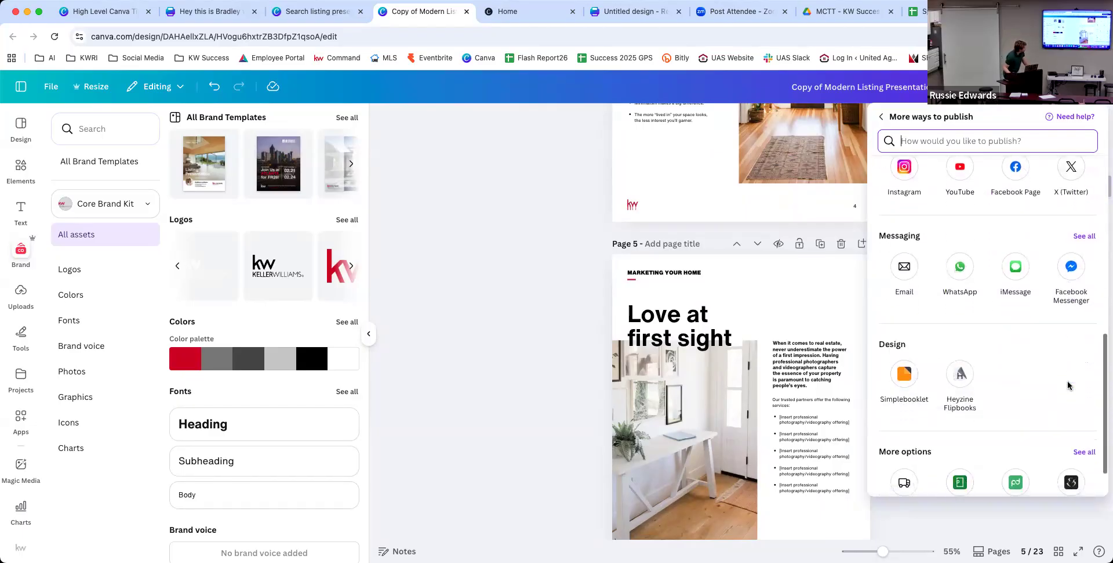
left_click(961, 371)
left_click(1055, 505)
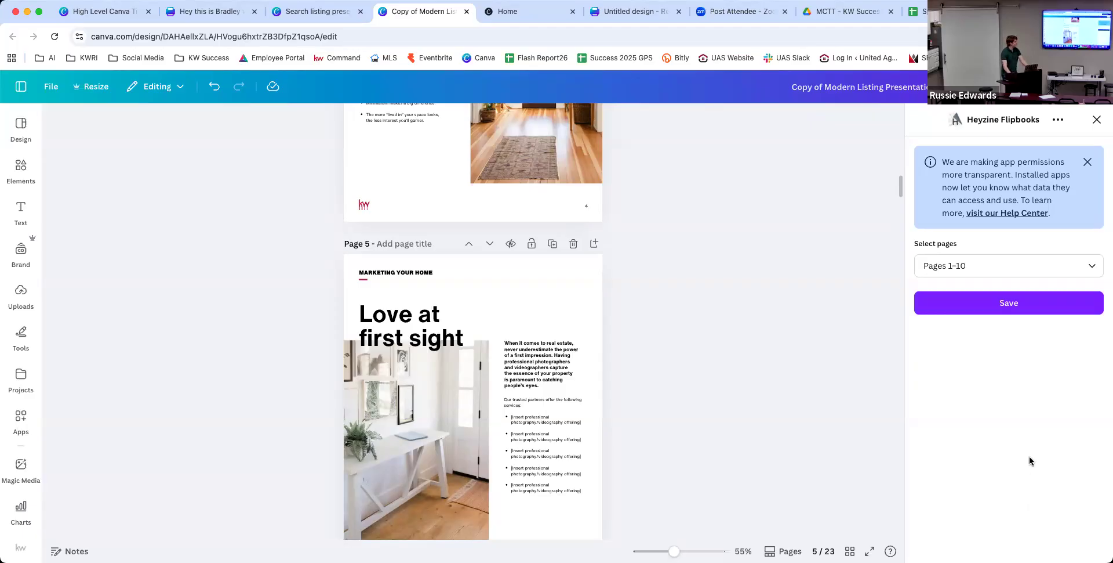
Save pages 1–10 to Heyzine Flipbooks.
left_click(994, 303)
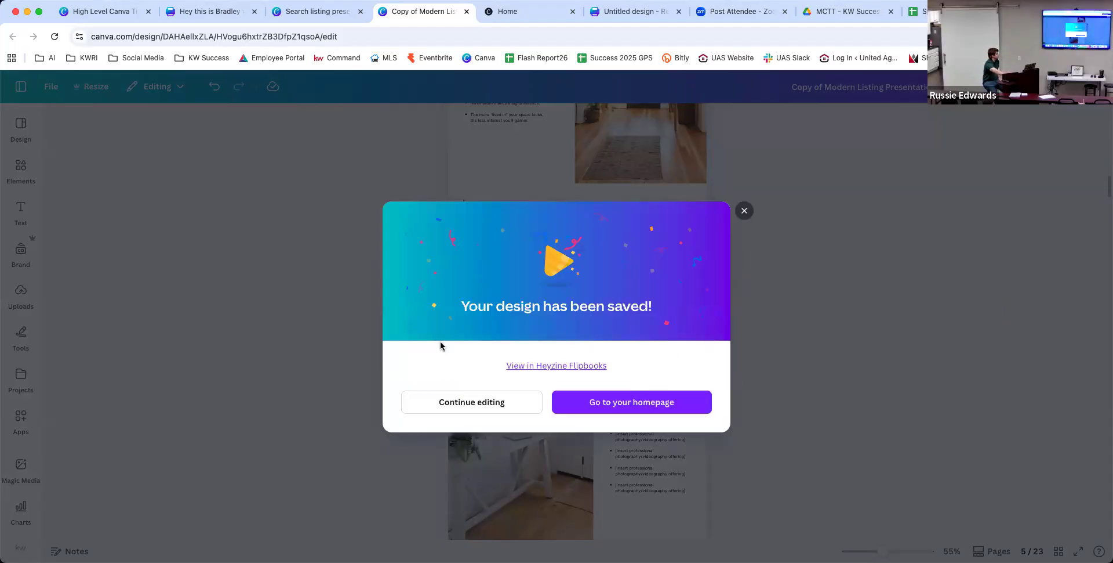
Follow the 'View in Heyzine Flipbooks' link to open the new flipbook.
left_click(514, 366)
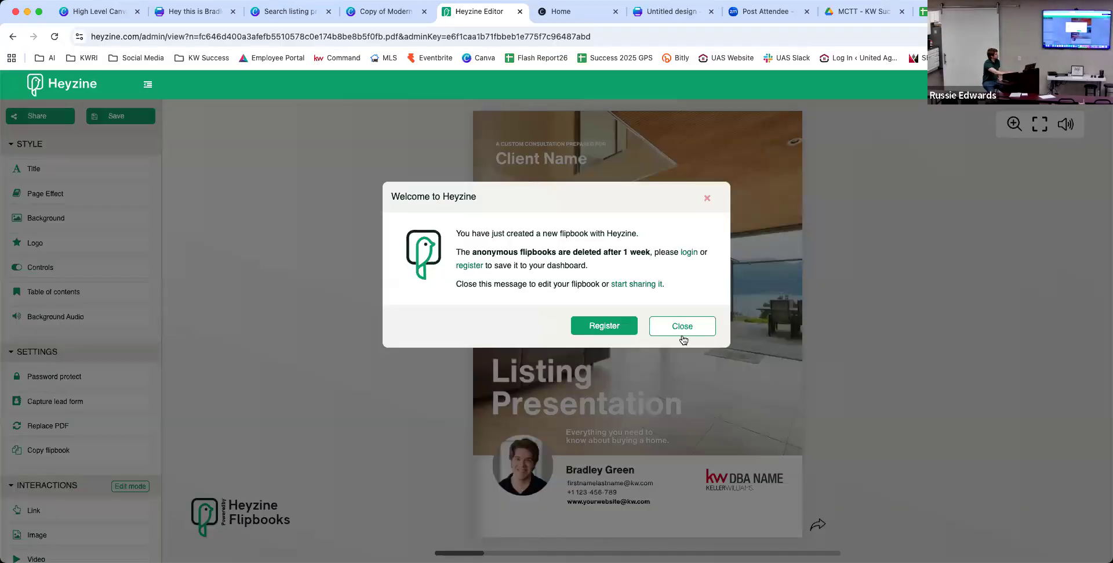
Dismiss the Heyzine welcome, page through to page 10, then close the editor tab.
left_click(696, 324)
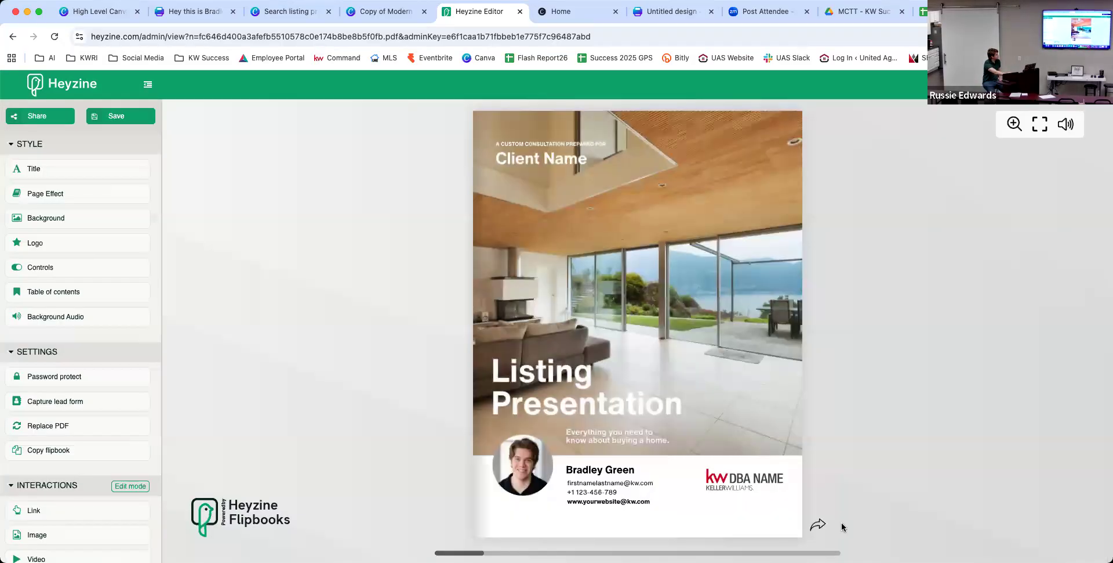
left_click(819, 524)
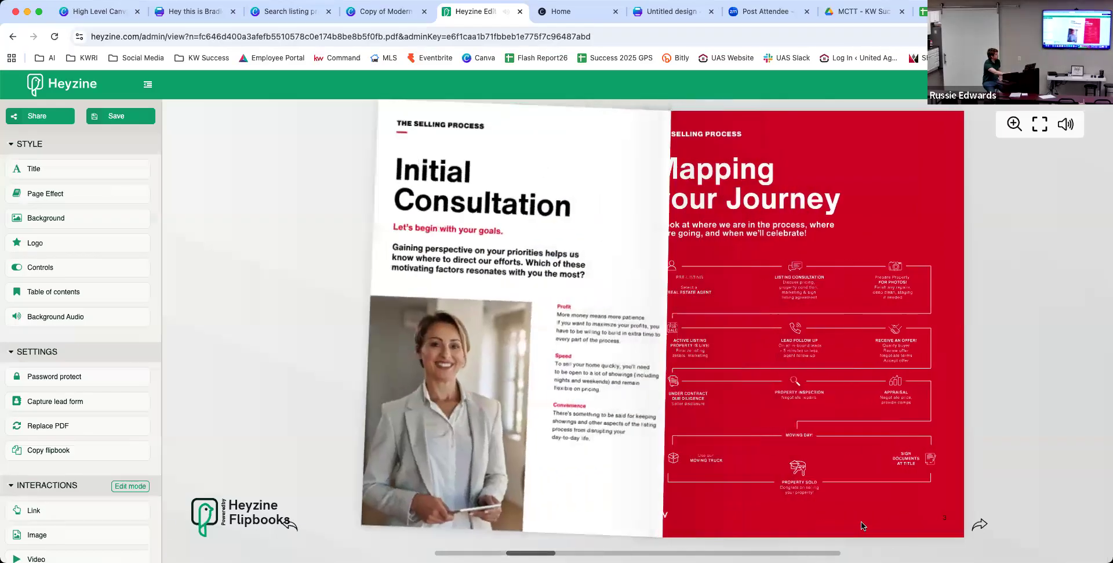
left_click(983, 525)
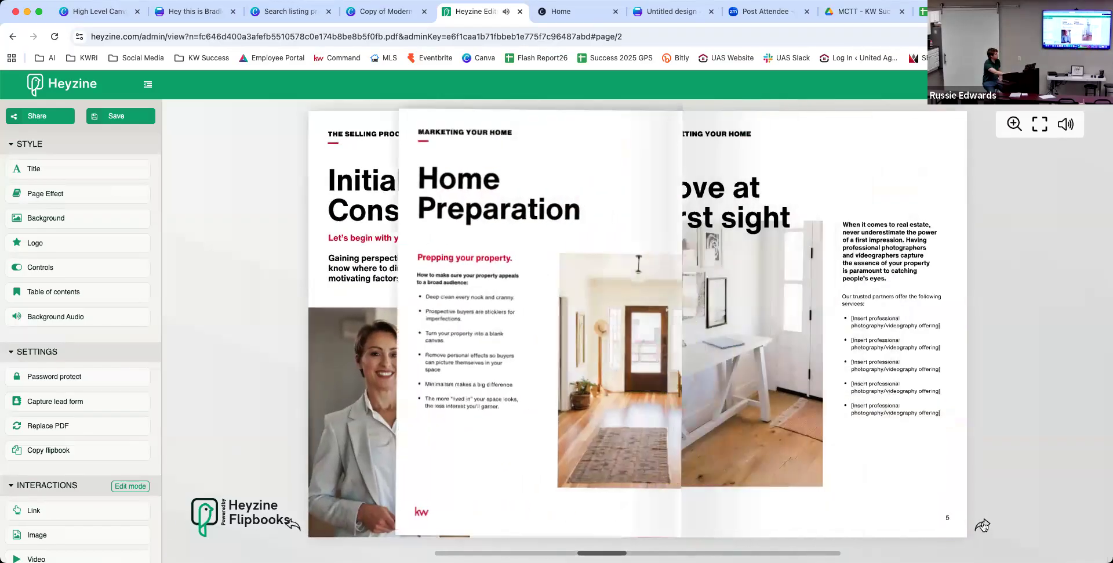
left_click(983, 525)
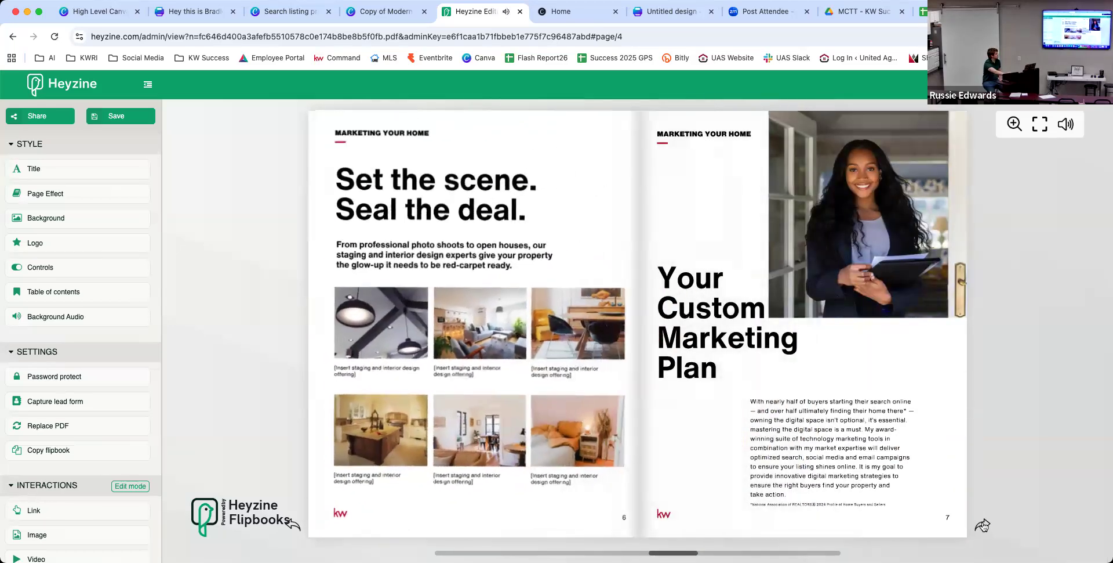
left_click(983, 525)
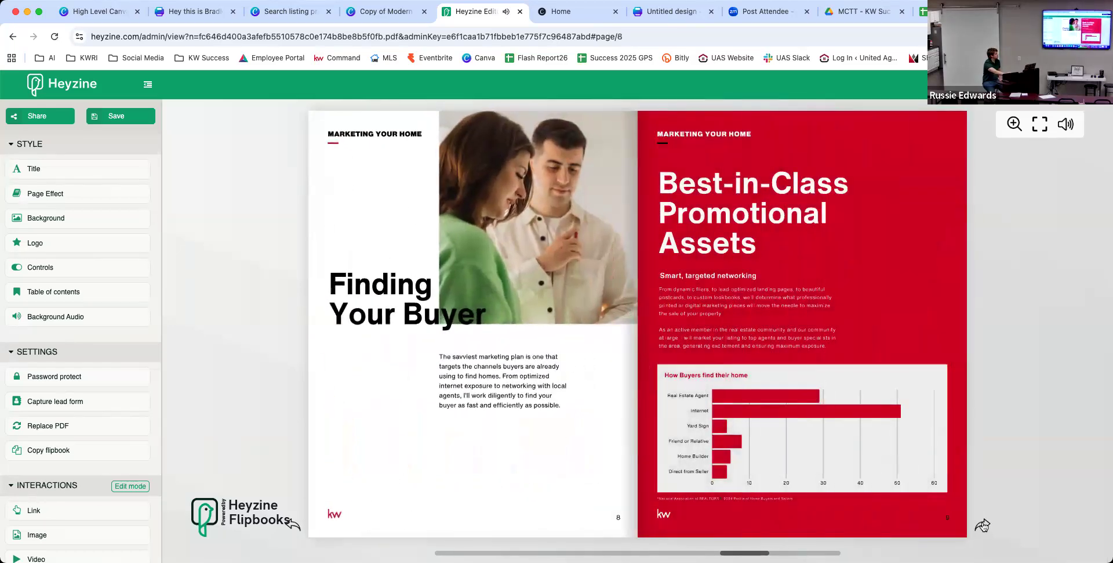
left_click(983, 525)
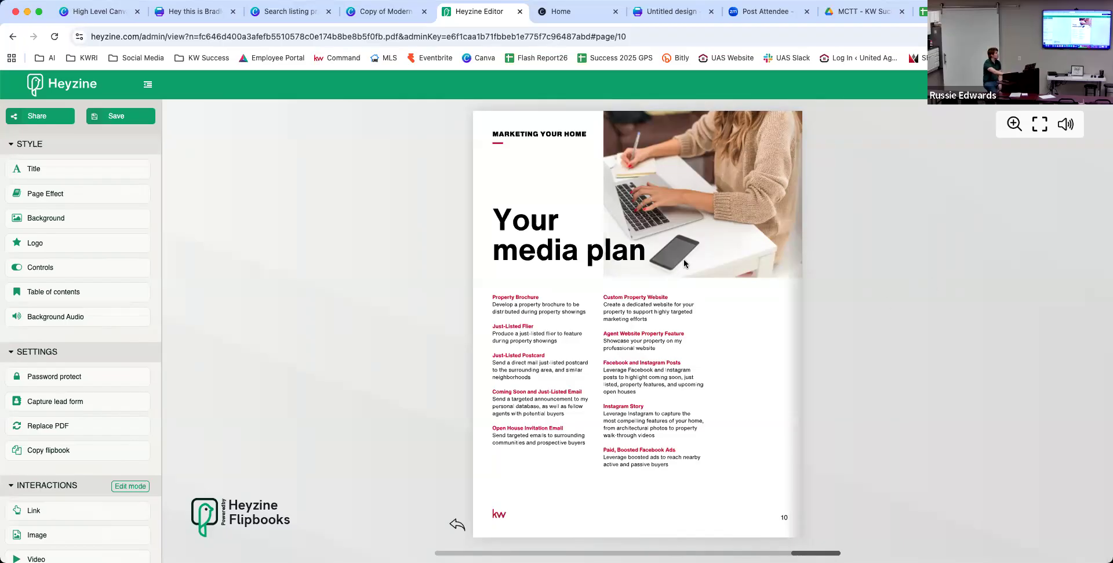
left_click(520, 11)
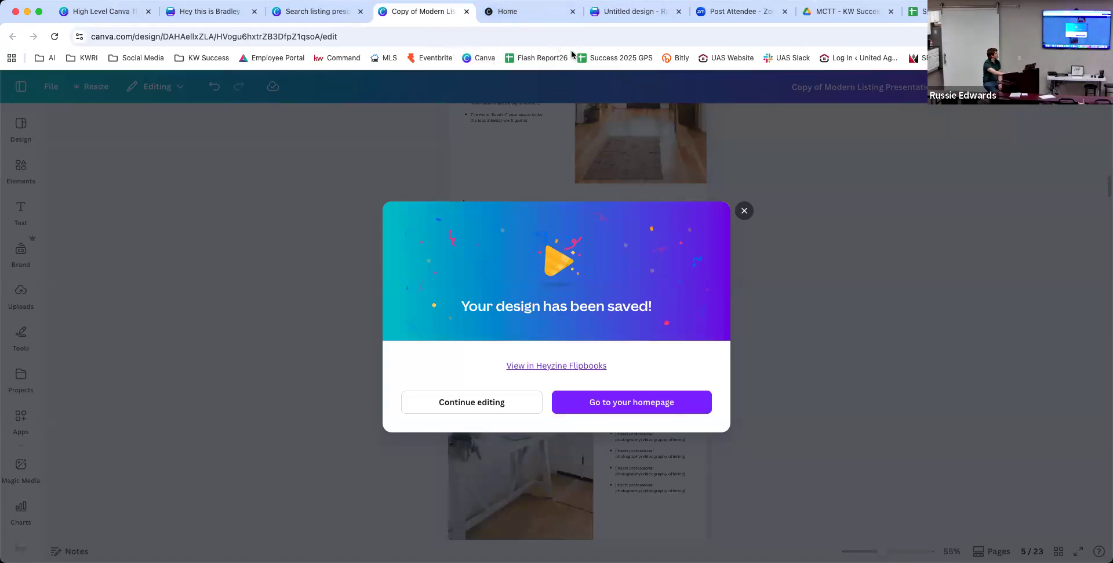
Reopen the flipbook via 'View in Heyzine Flipbooks' in Canva's saved dialog.
left_click(561, 366)
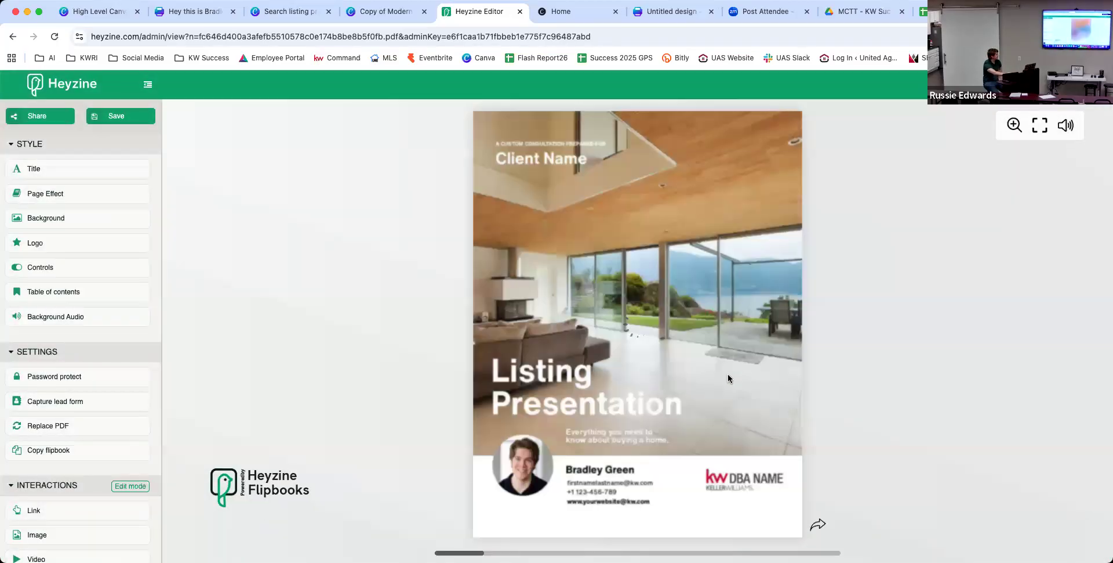
Flip from the cover to the final Your media plan page, then back to pages 8–9.
left_click(816, 522)
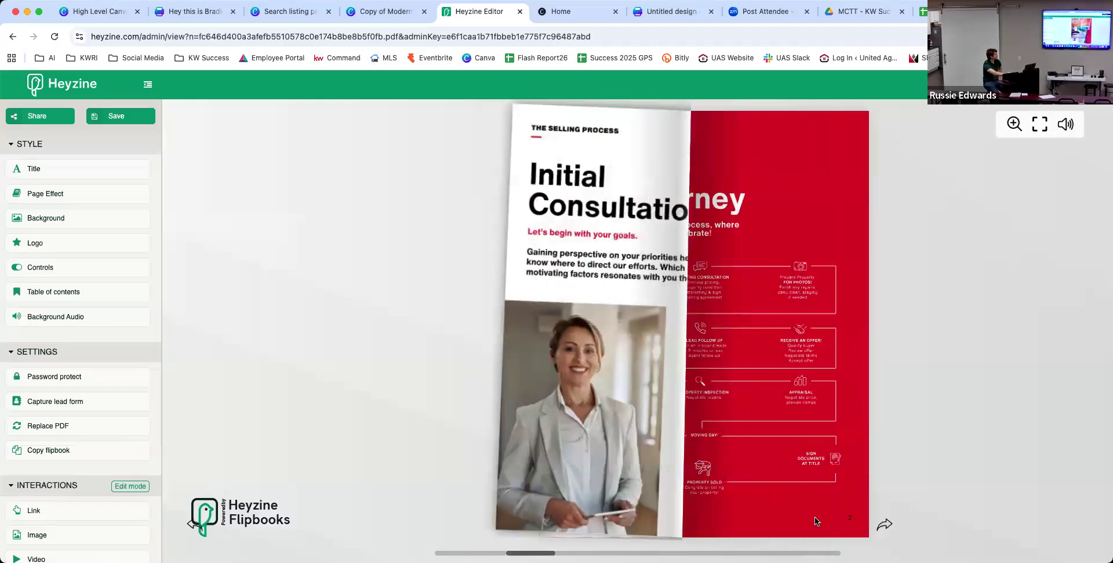
left_click(968, 526)
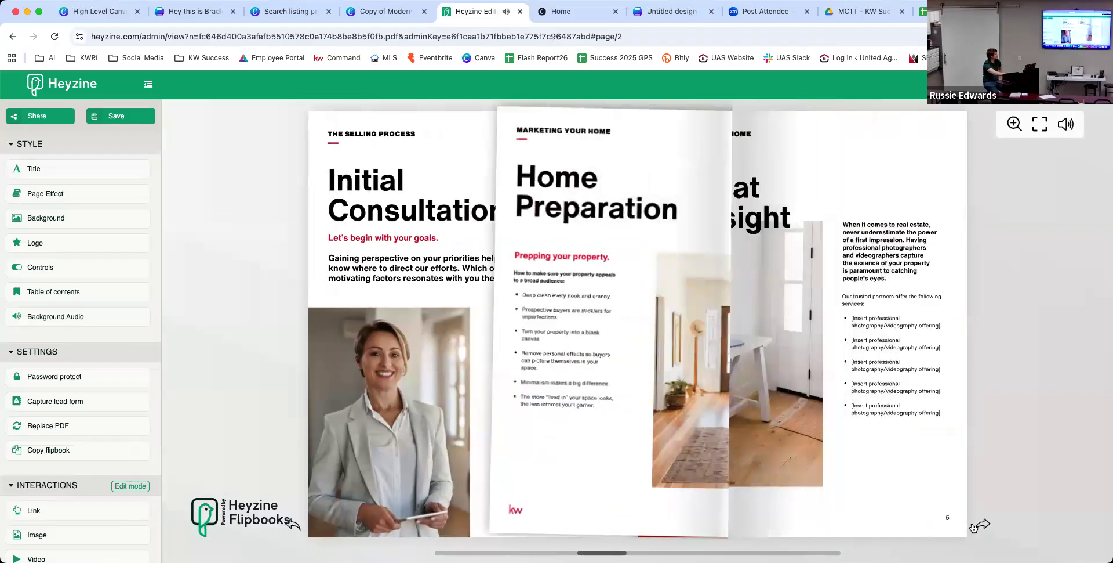
left_click(974, 527)
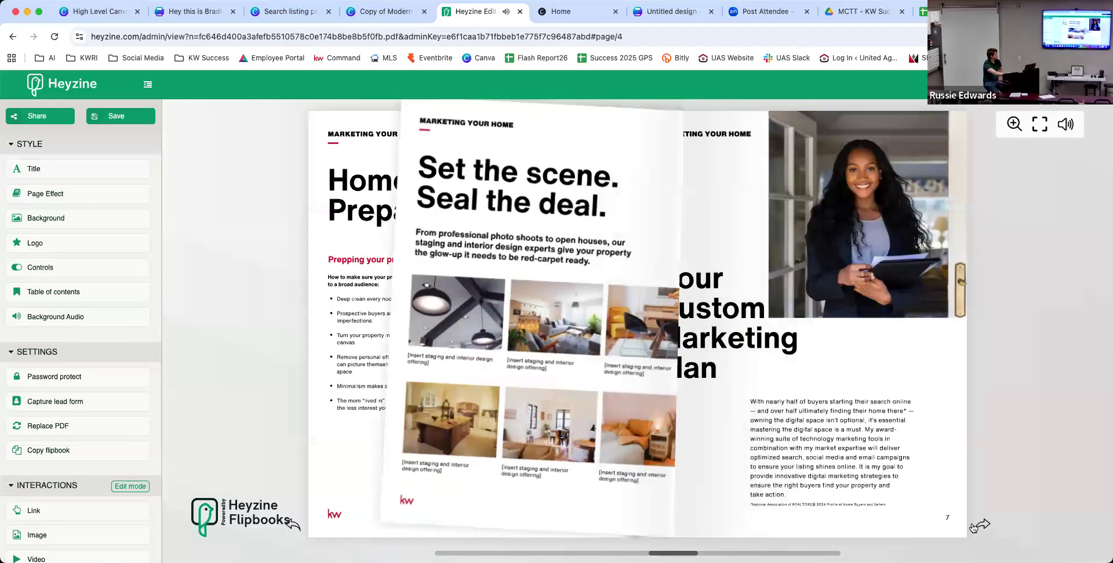
left_click(974, 526)
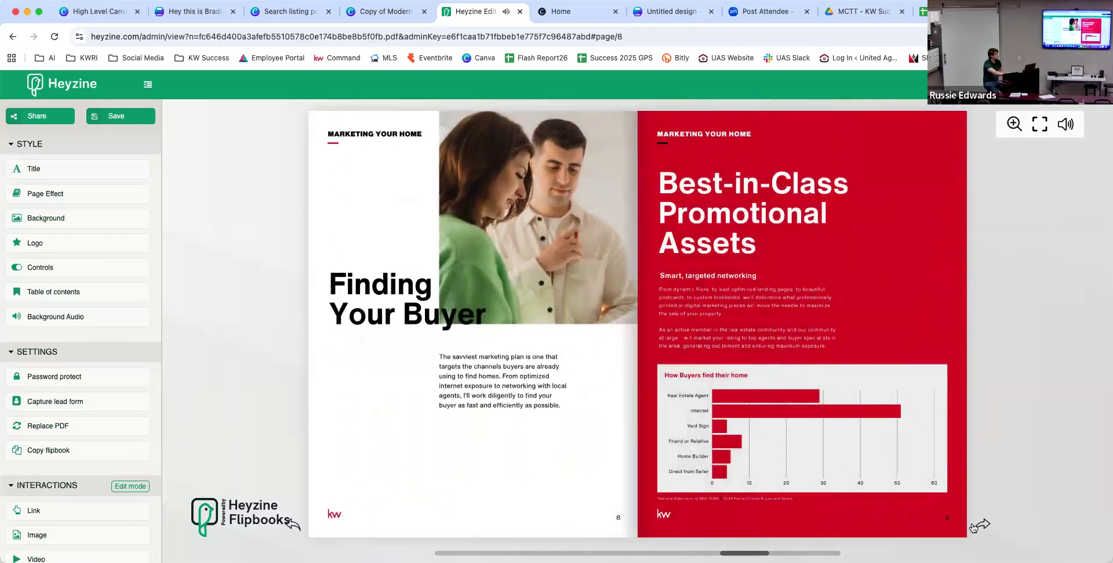
left_click(973, 526)
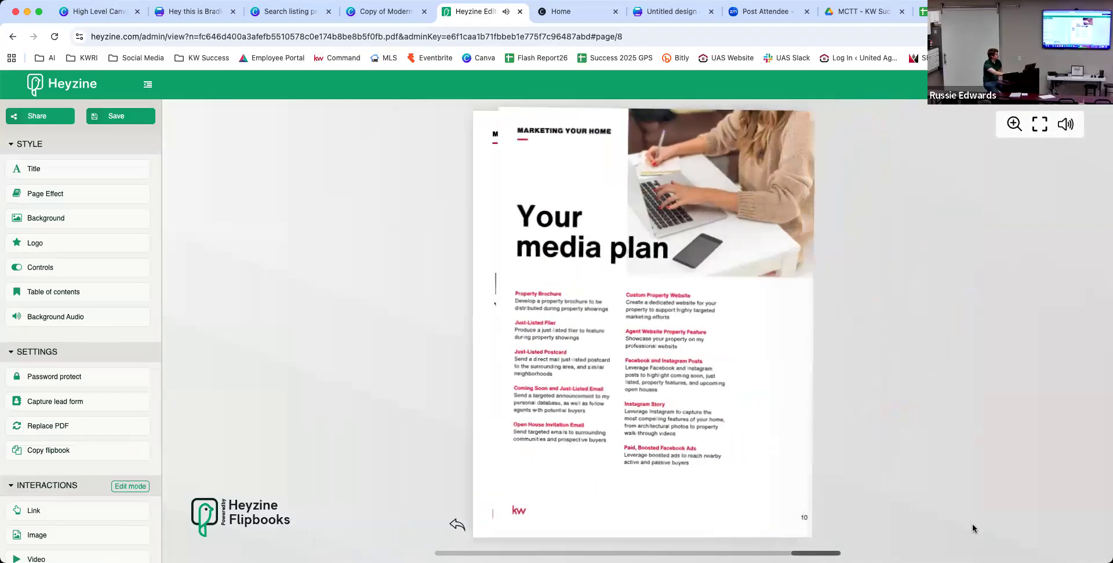
left_click(457, 523)
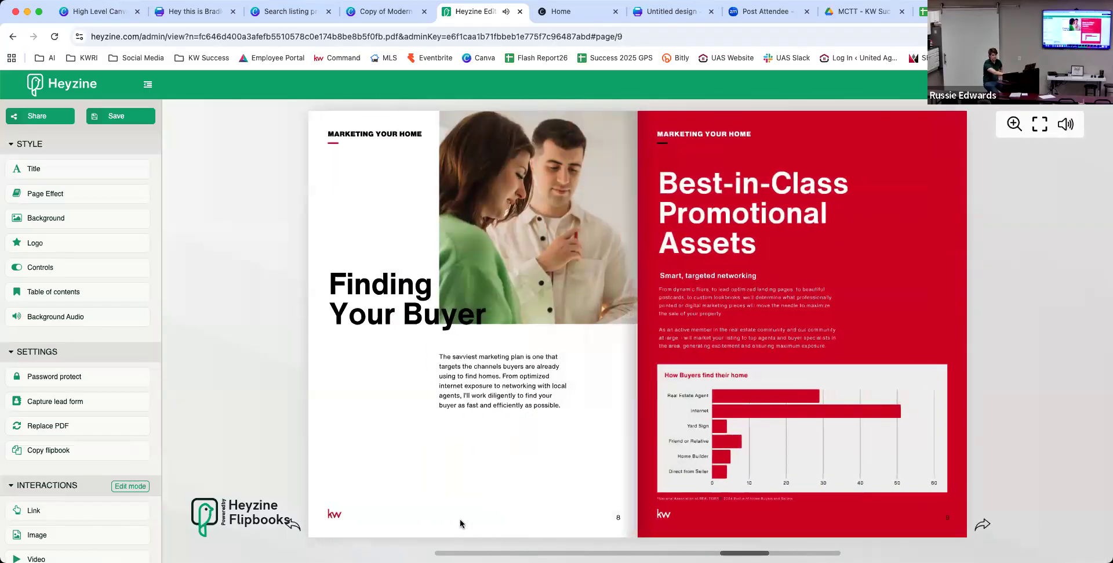